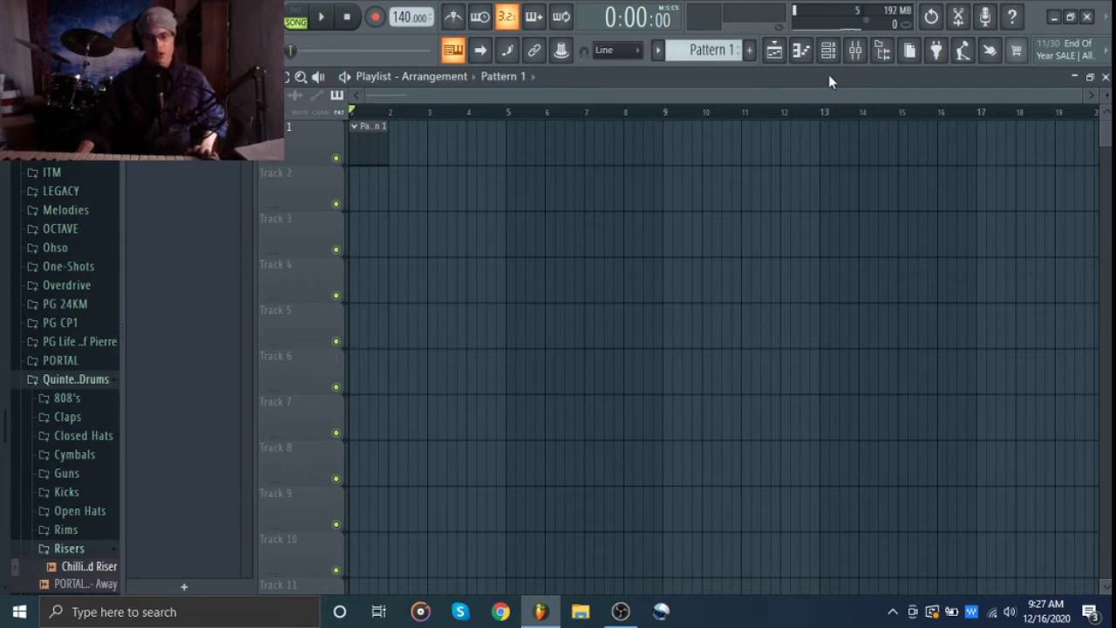
Open the FLEX channel's piano roll from the channel rack
click(828, 50)
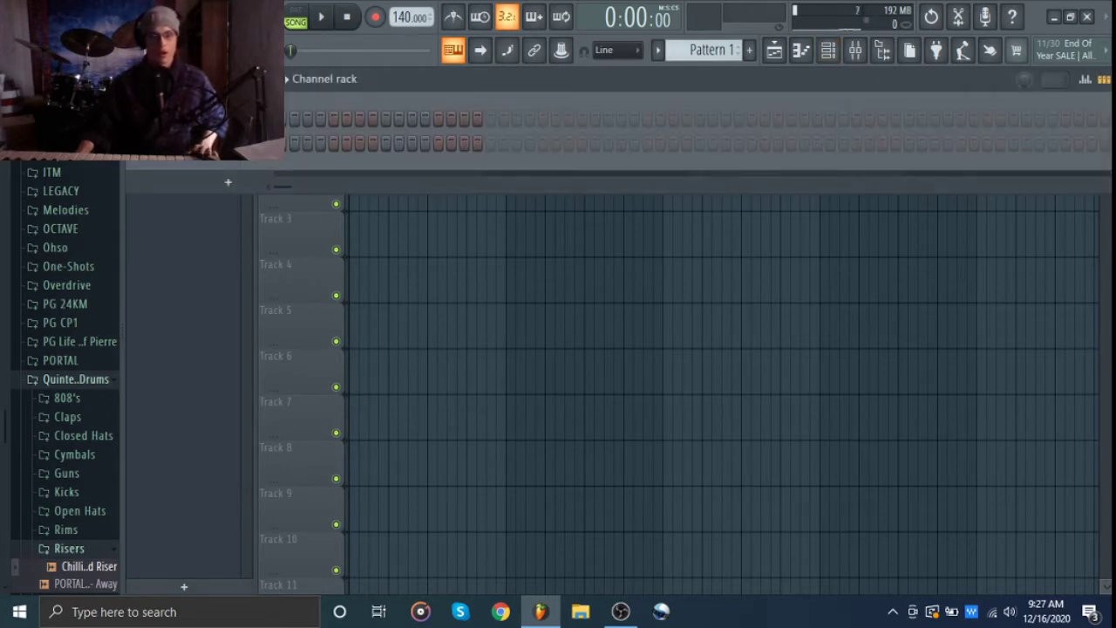
right_click(255, 132)
click(279, 142)
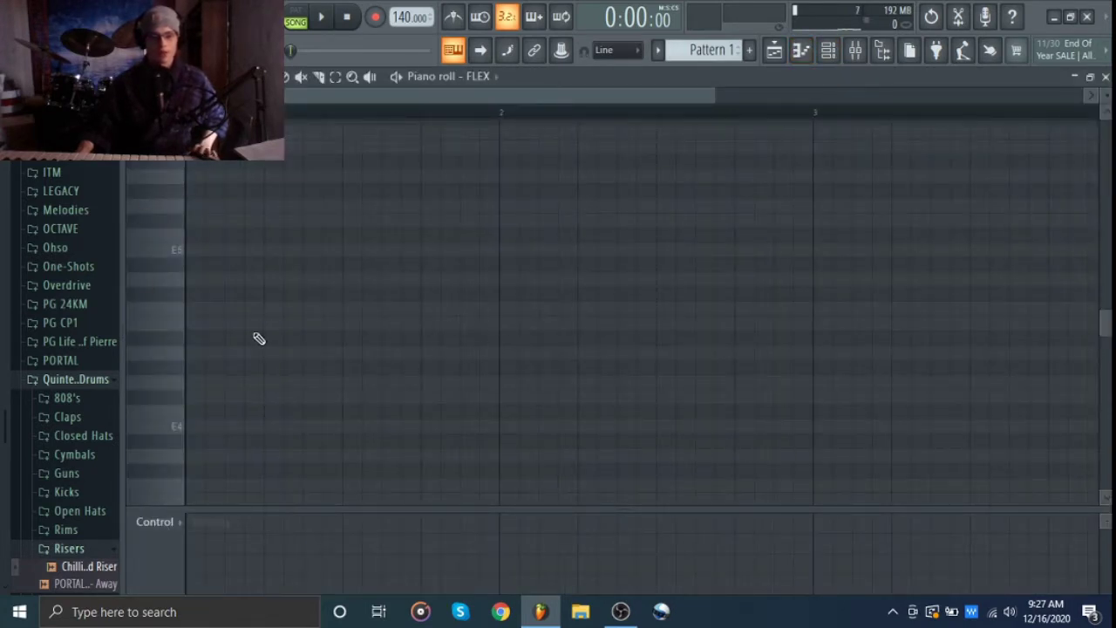
Draw E5 and E6 notes at the start of bar 1 and stretch both to fill the whole bar
scroll(253, 312, up, 2)
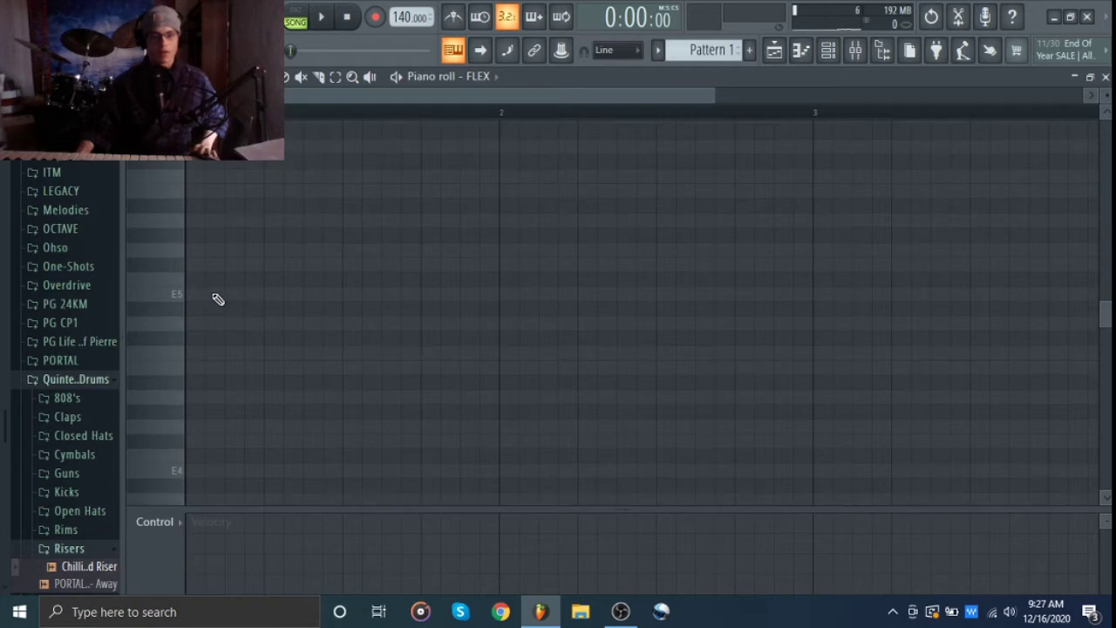
click(218, 299)
scroll(221, 329, down, 2)
scroll(221, 329, up, 8)
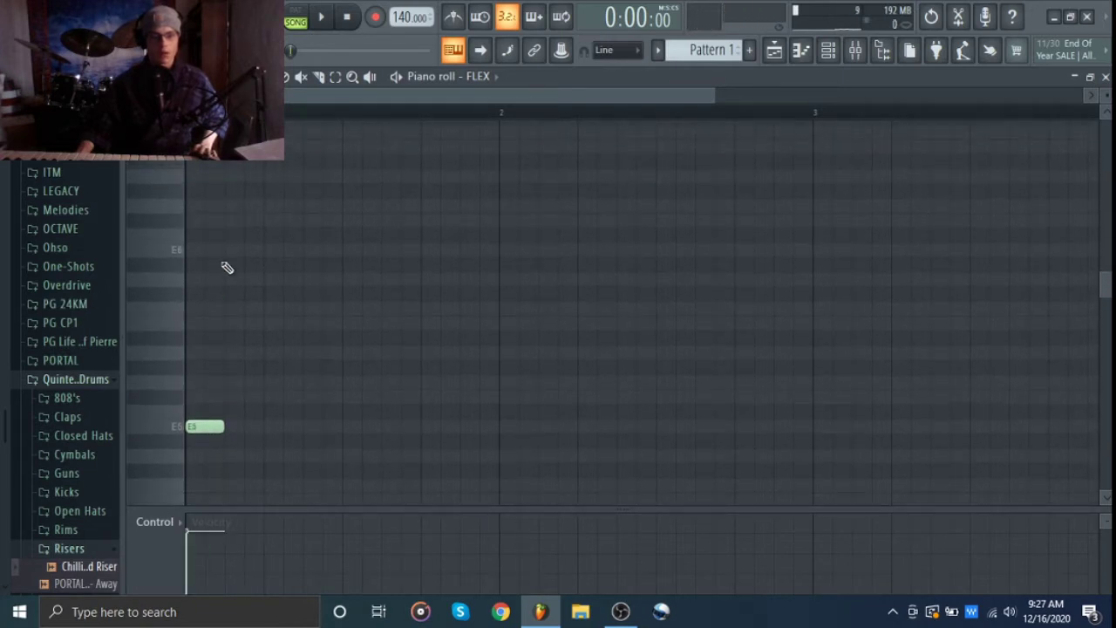
click(216, 253)
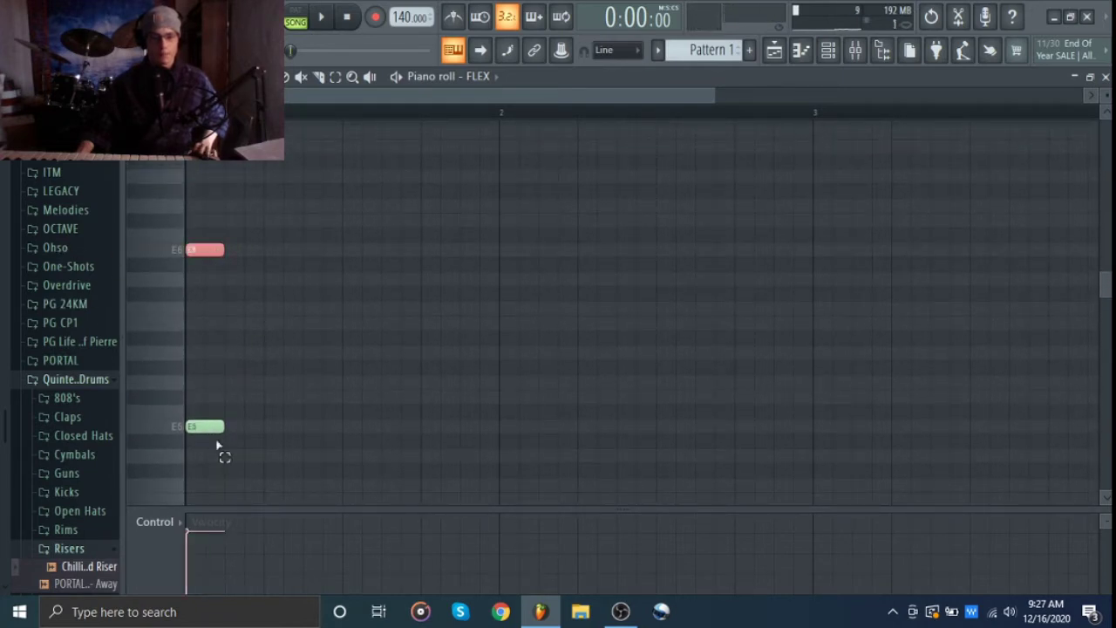
scroll(240, 319, down, 4)
drag(224, 342, 475, 367)
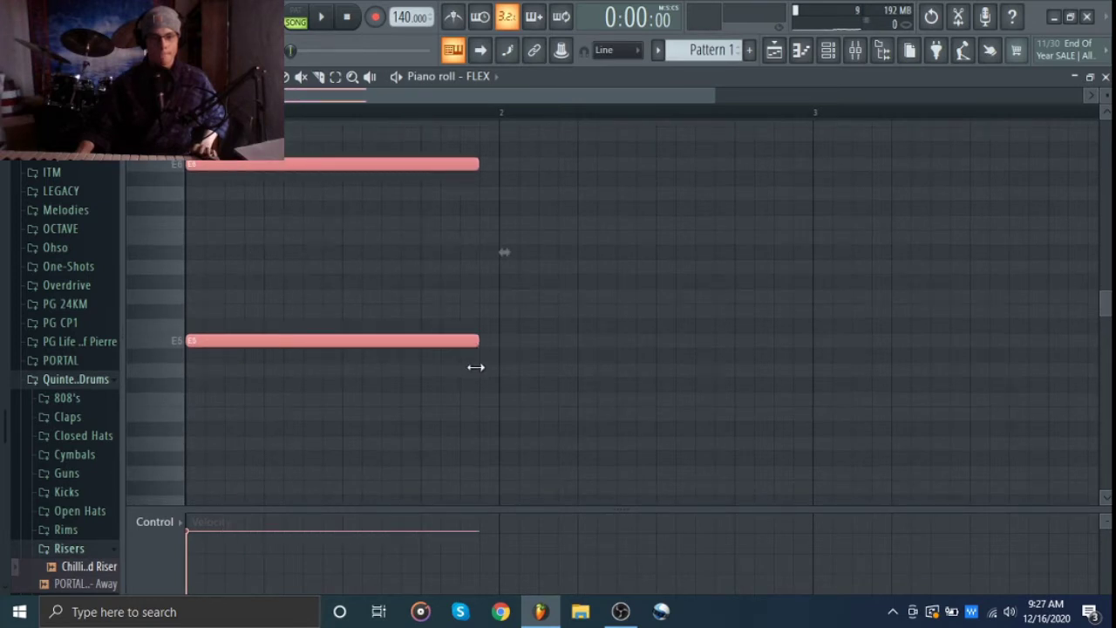
scroll(464, 395, down, 2)
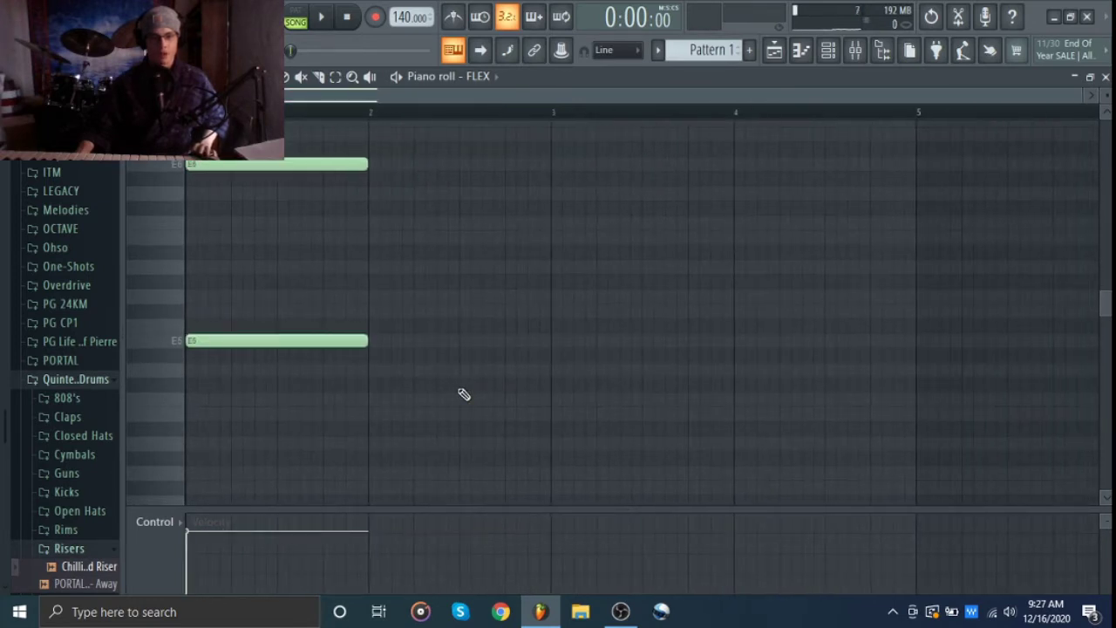
Add one-bar bass notes: C5 in bar 2, F#5 in bar 3 and D5 in bar 4
click(372, 399)
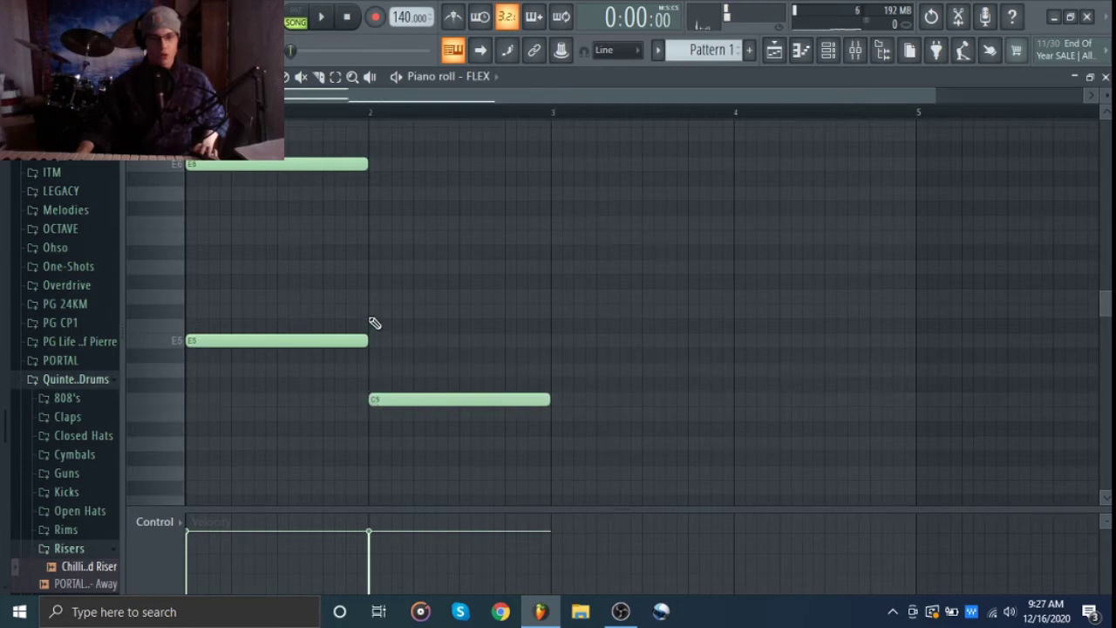
click(552, 313)
click(737, 371)
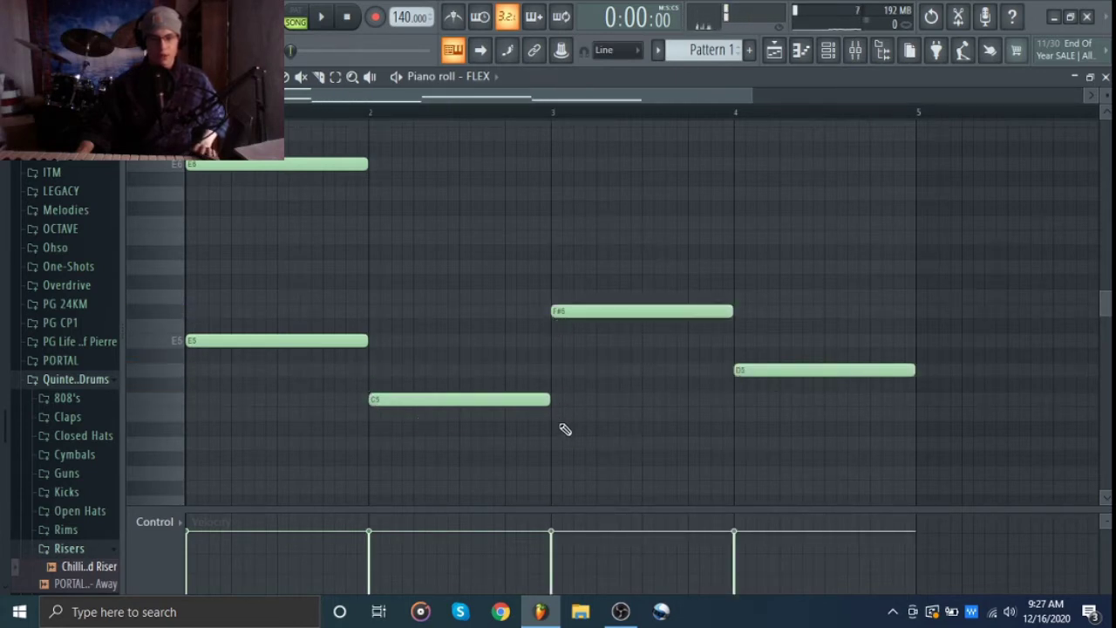
Duplicate the C5, F#5 and D5 notes in bars 2 to 4 one octave higher
drag(535, 417, 950, 274)
shift+click(697, 314)
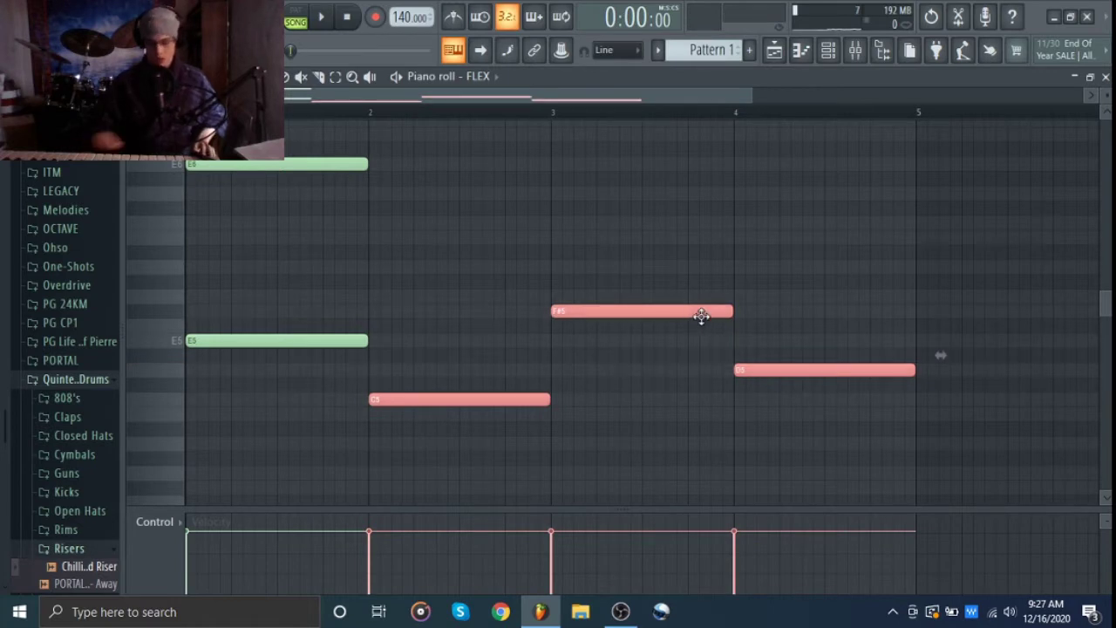
key(ctrl+Up)
click(659, 252)
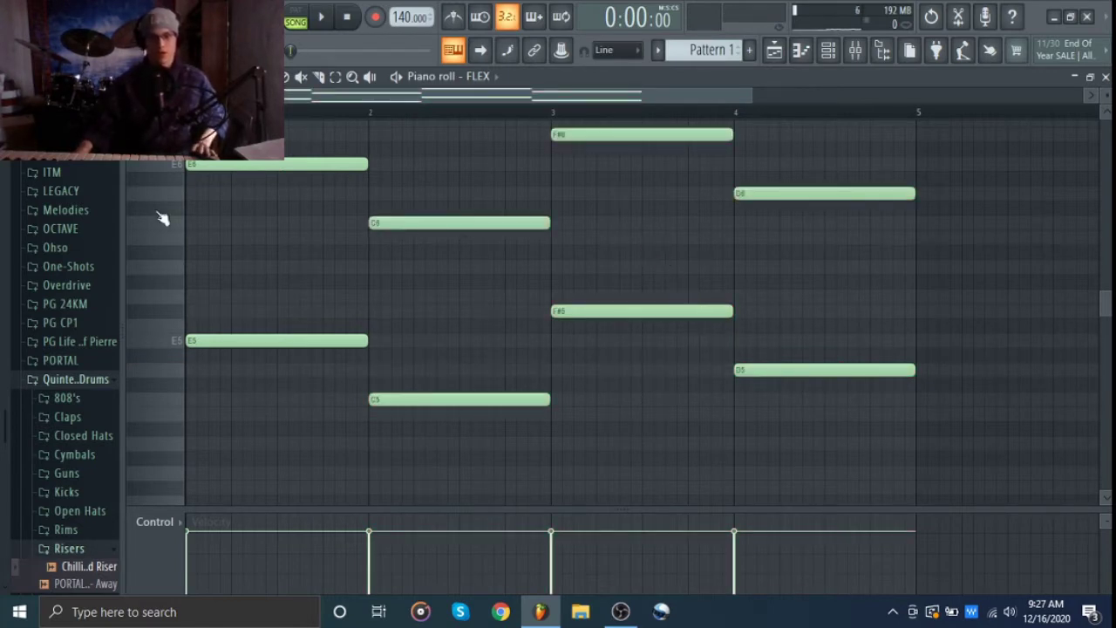
Add a C6 note on the second eighth of bar 1 and shorten it to an eighth note
click(212, 223)
right_click(237, 224)
click(214, 223)
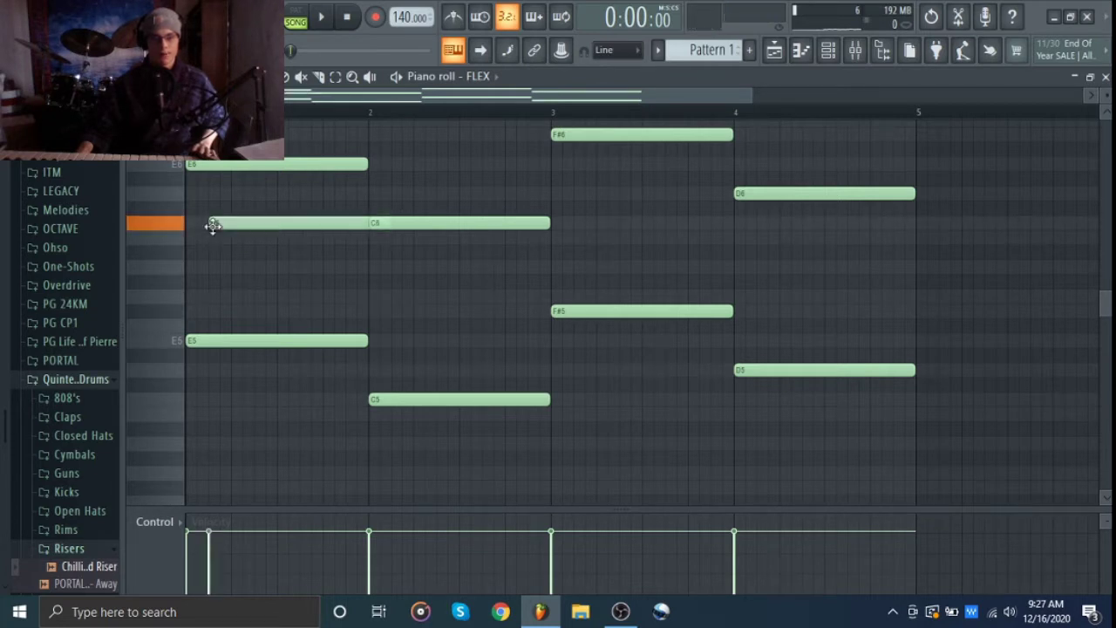
drag(259, 202, 259, 262)
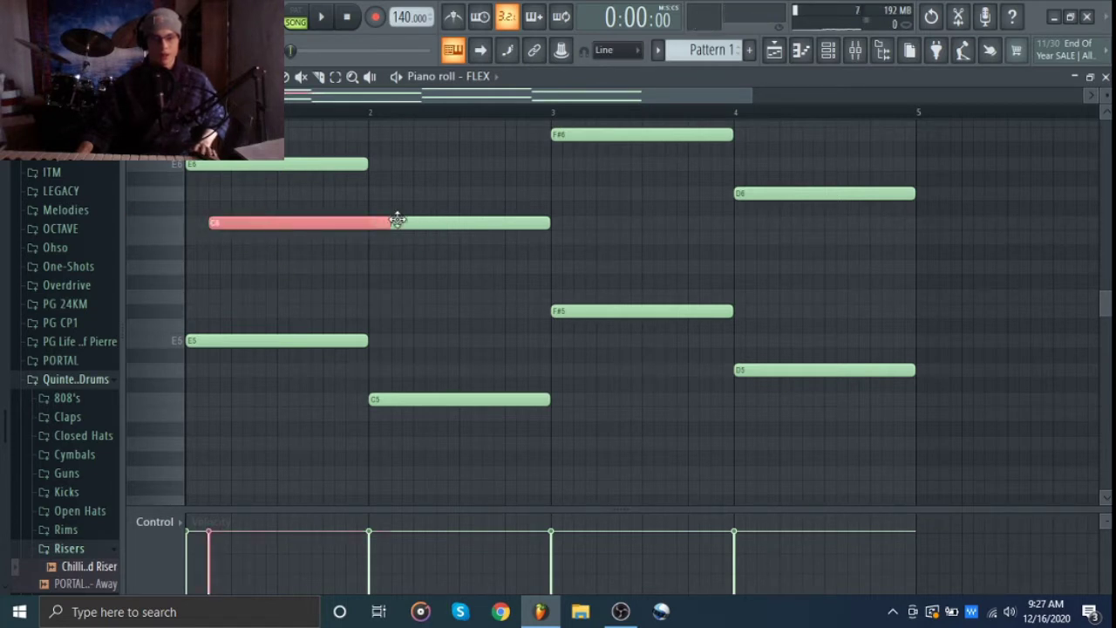
drag(385, 227, 270, 240)
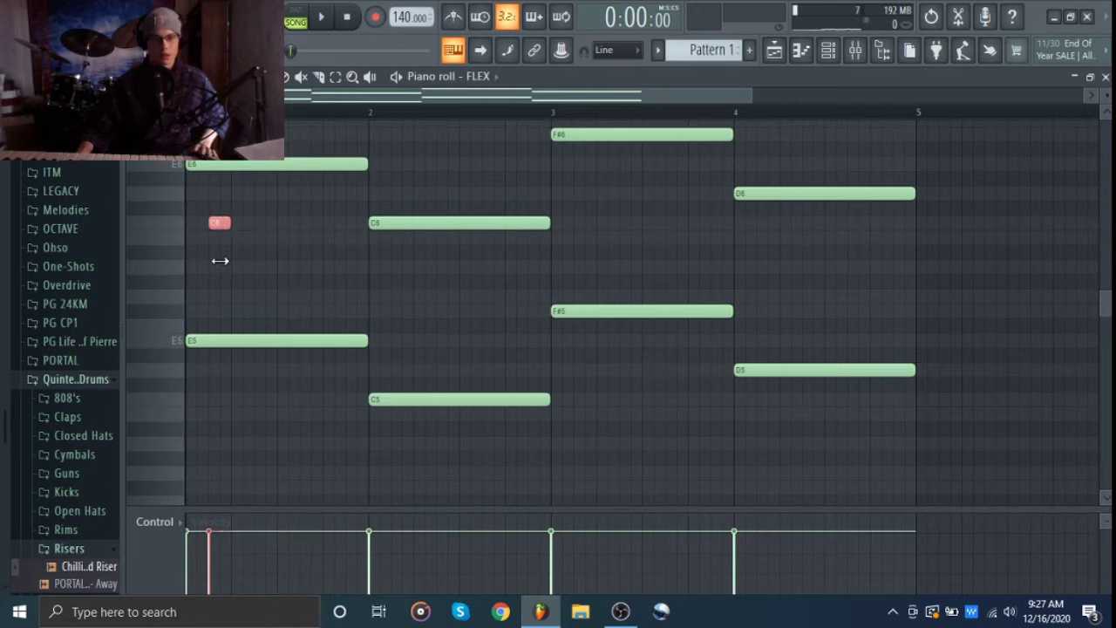
Continue the bar 1 melody with consecutive eighth notes A5, B5, G5, D6, C6 and B5
click(237, 266)
click(260, 237)
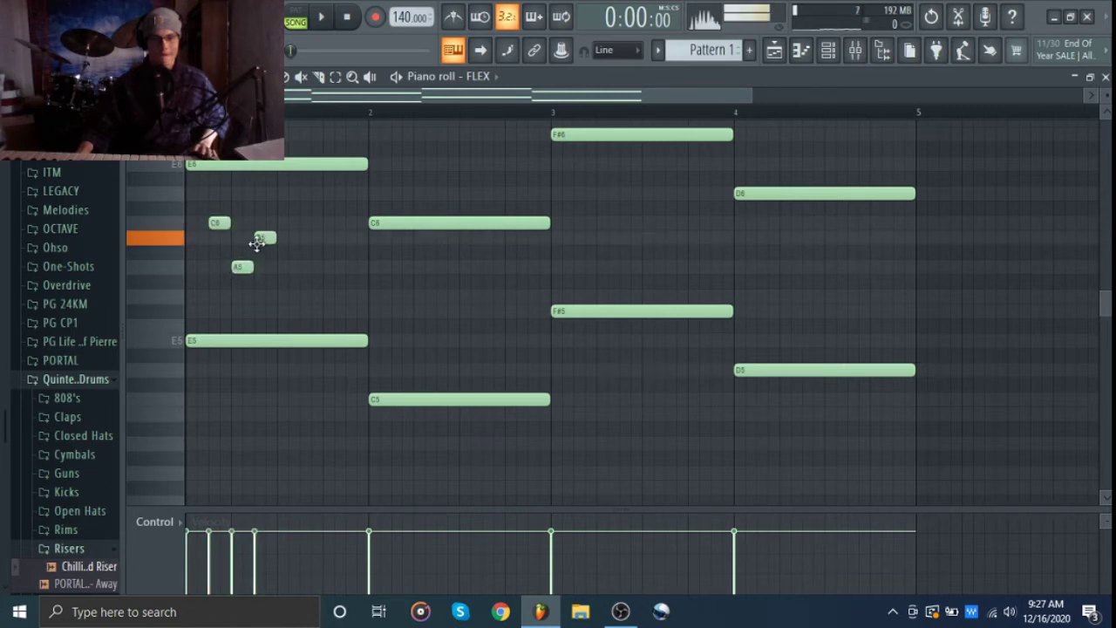
click(283, 297)
click(305, 192)
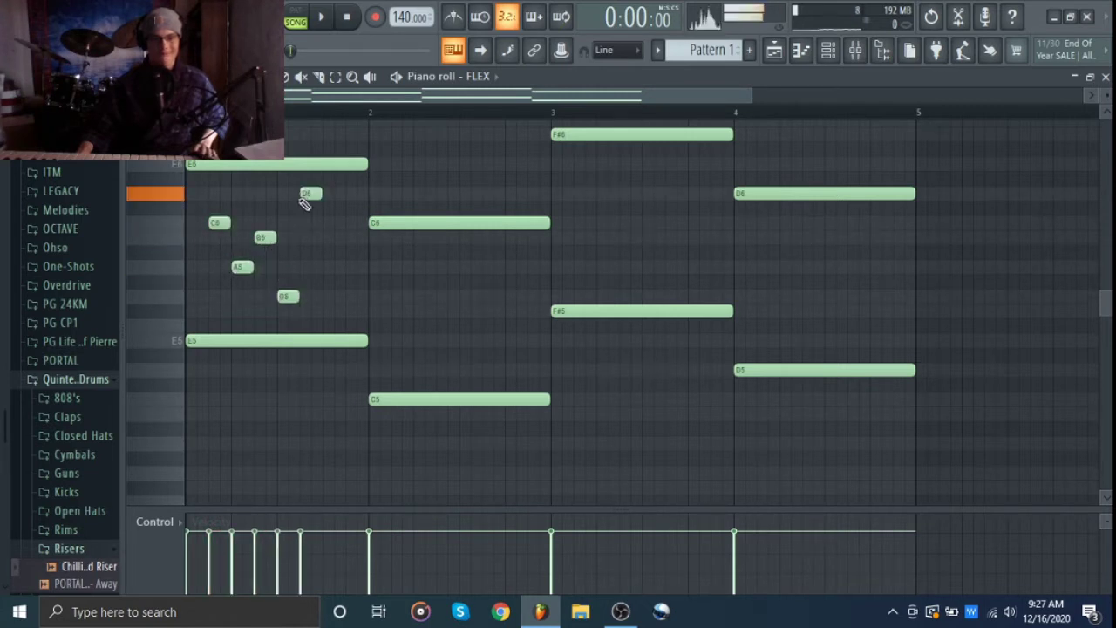
click(327, 223)
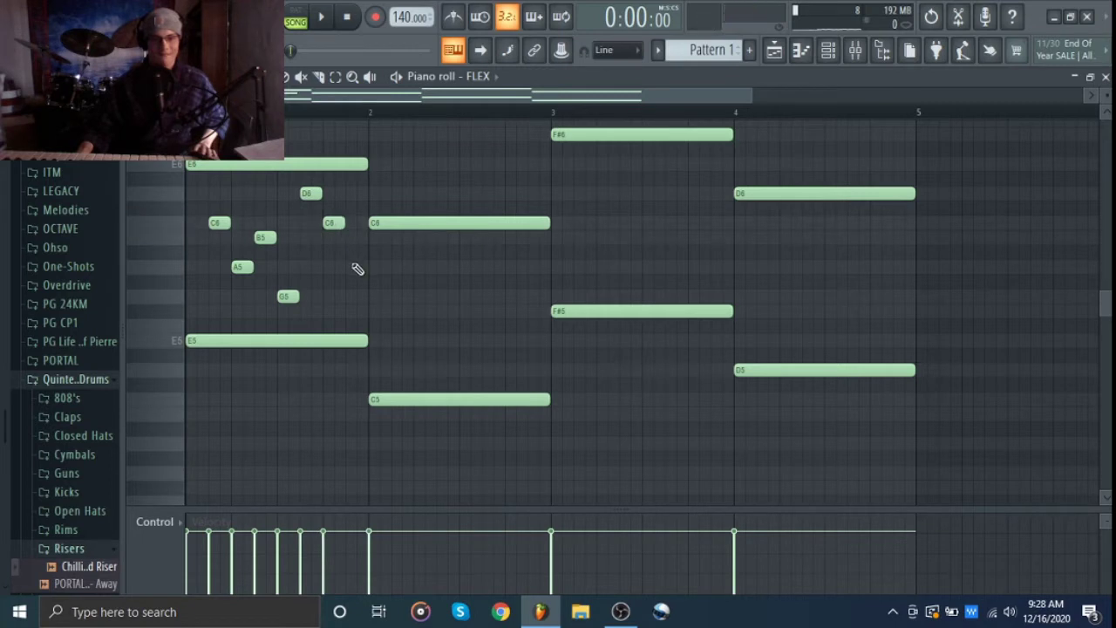
click(349, 237)
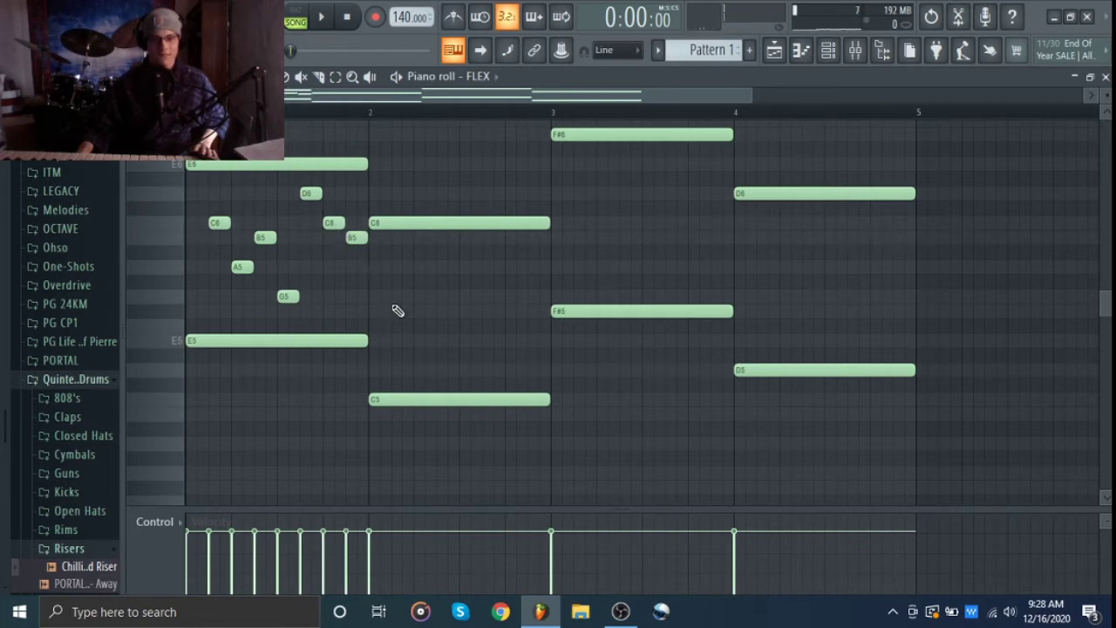
Add the bar 2 melody in eighth notes from the second eighth: F#5, A5, G5, B5 stacked with E5, D5, F#5, G5
click(394, 309)
click(417, 266)
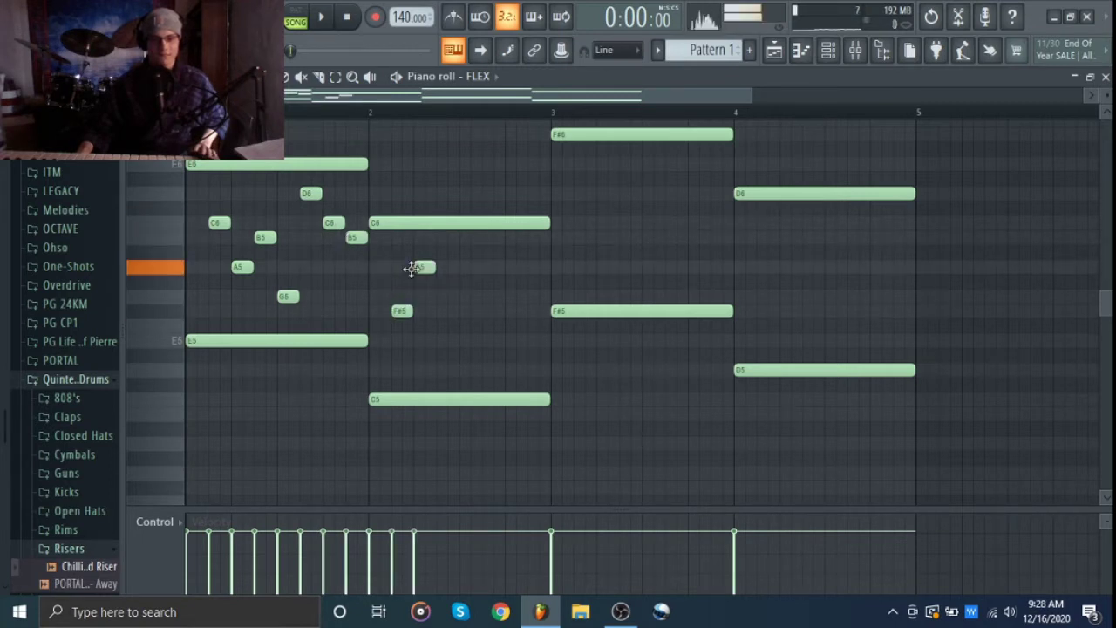
click(439, 296)
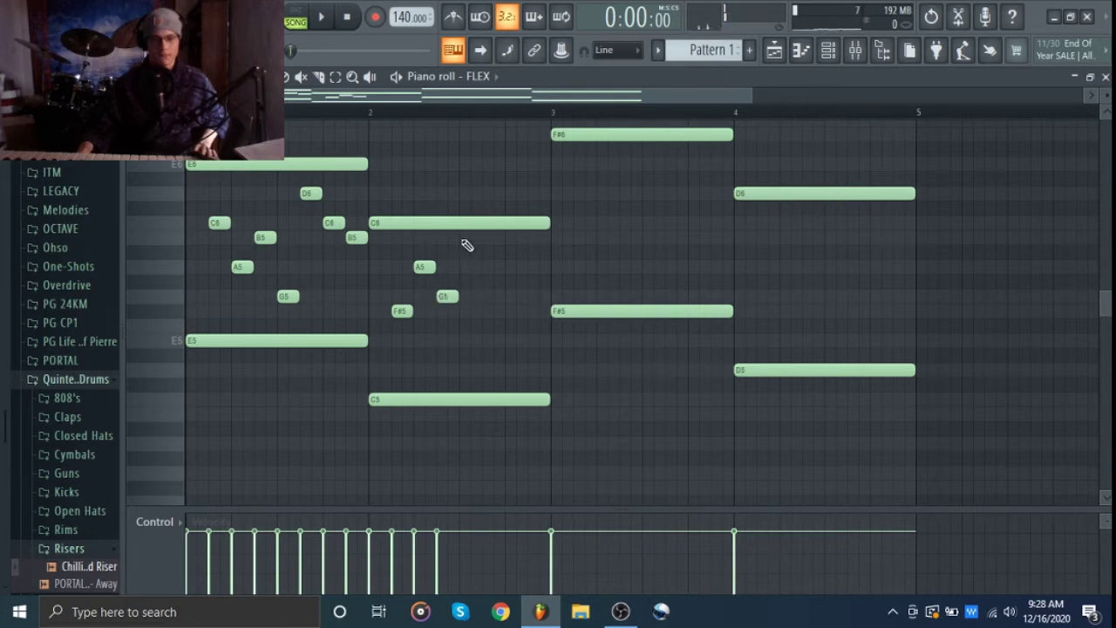
click(462, 237)
click(462, 340)
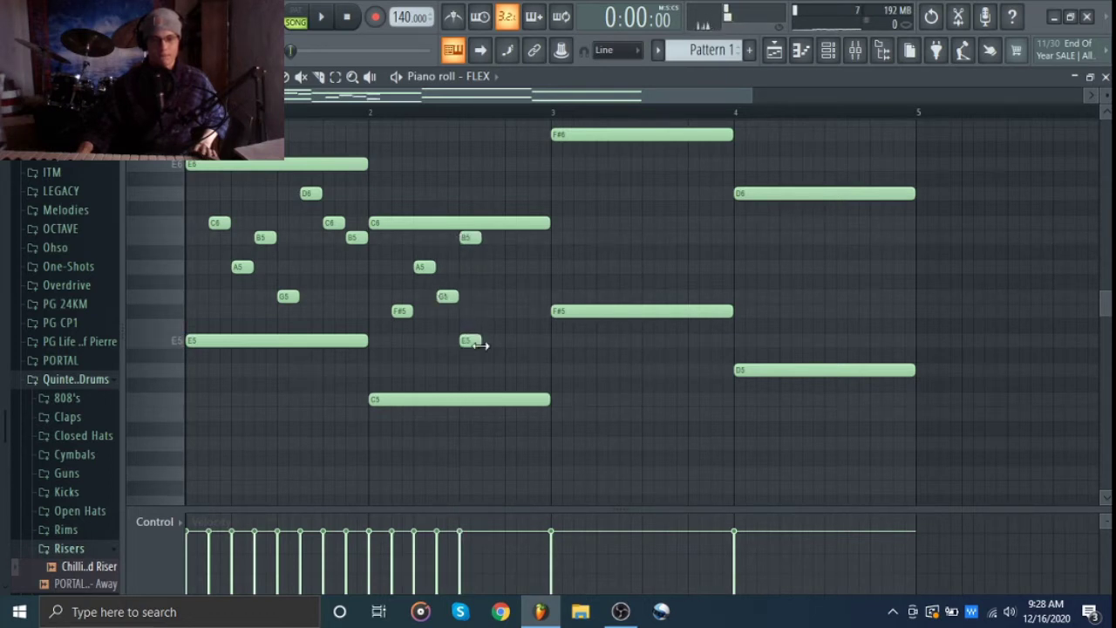
click(487, 370)
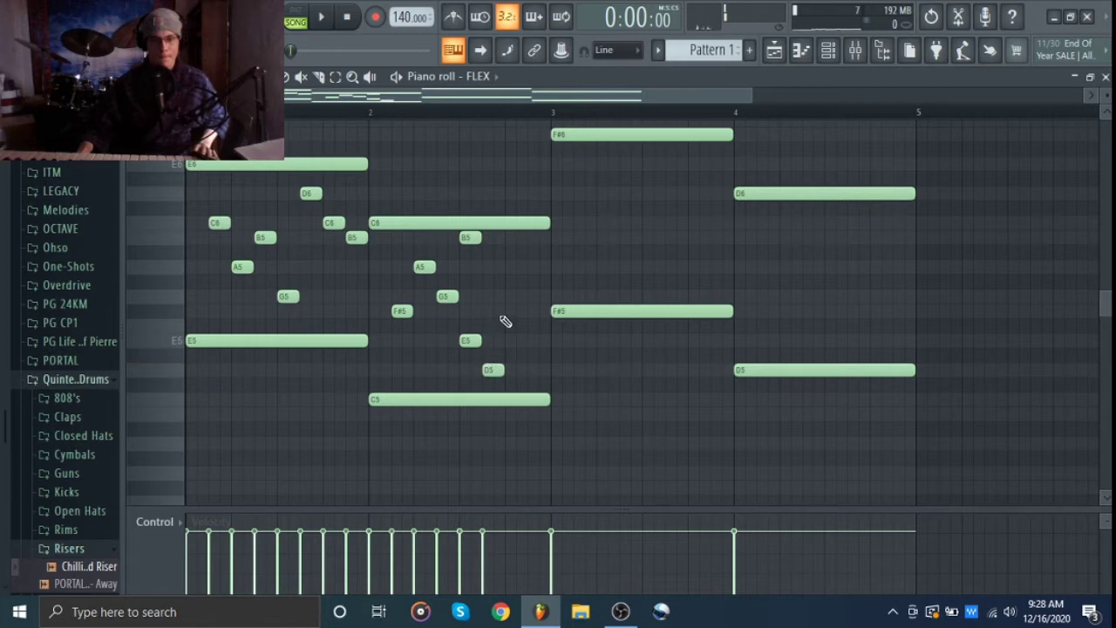
click(509, 310)
click(531, 295)
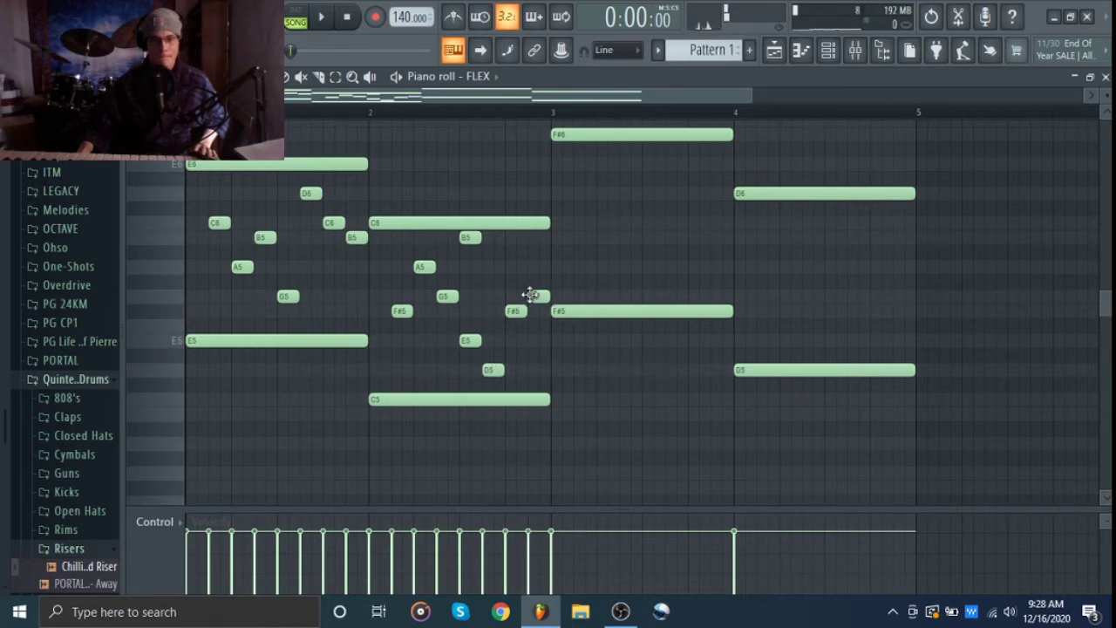
Copy the short melody notes of bars 1 and 2 into bars 3 and 4, transposed up two semitones
drag(229, 186, 362, 320)
drag(404, 364, 558, 230)
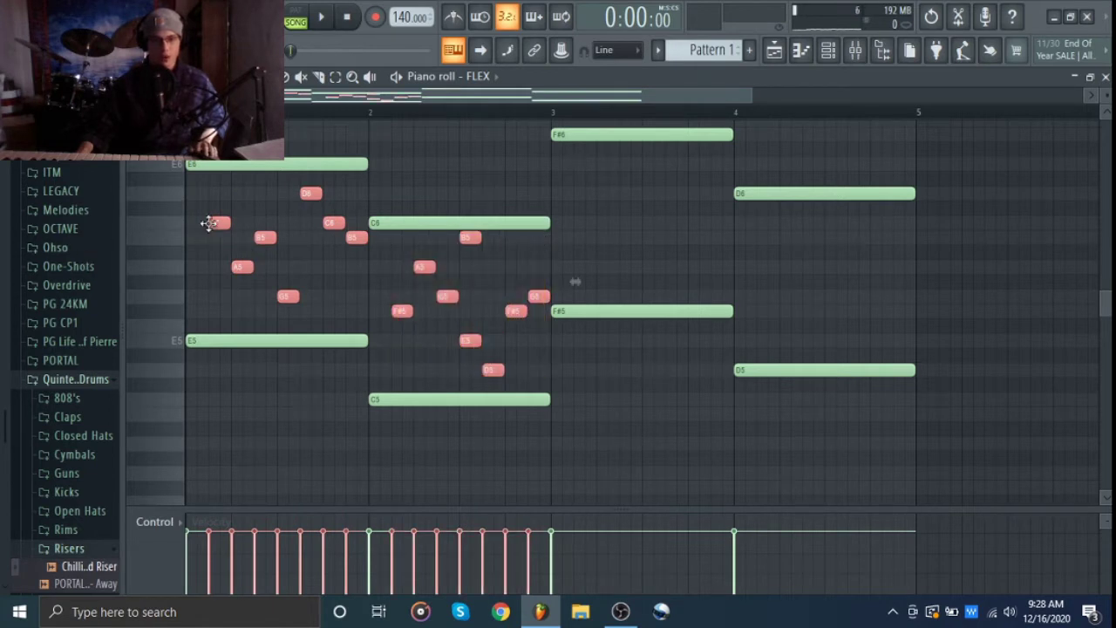
mouse_move(209, 223)
mouse_down()
mouse_move(453, 208)
mouse_move(569, 194)
mouse_move(567, 183)
mouse_move(627, 211)
mouse_move(629, 223)
mouse_up()
ctrl+click(557, 193)
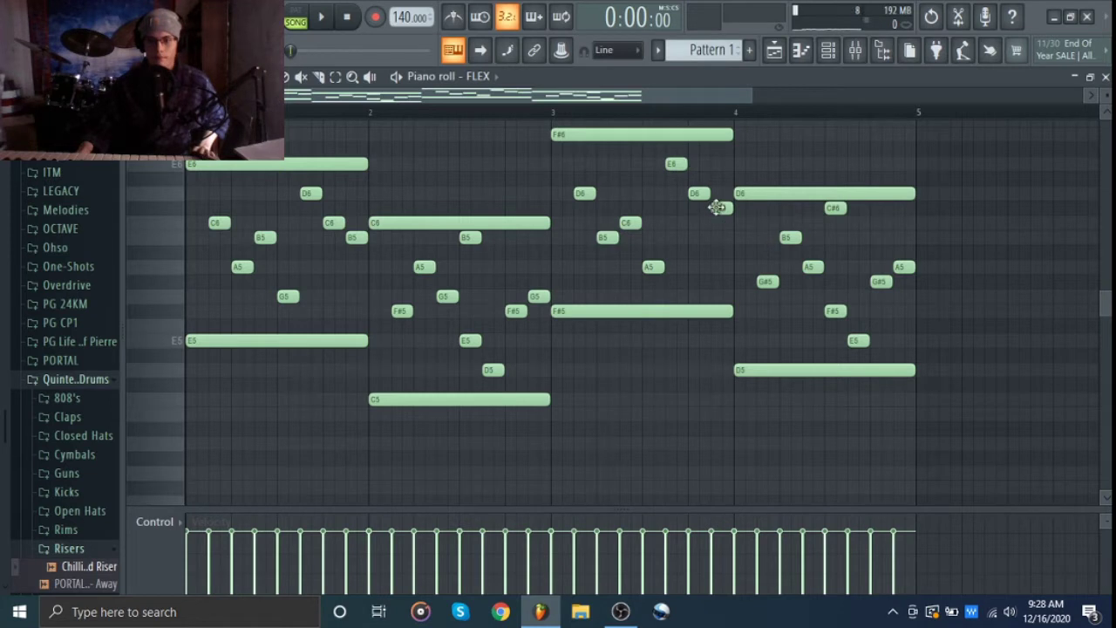
Correct the copied melody: lower the C#6 notes to C6, raise bar 4's first G#5 to A5 and lower its second to G5
drag(715, 206, 715, 223)
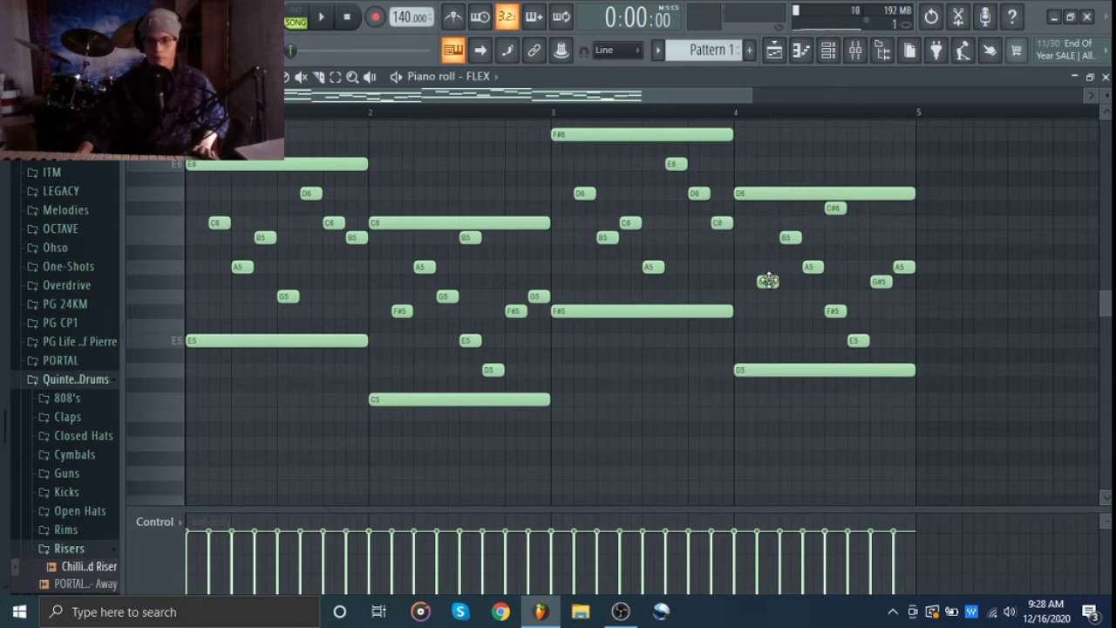
click(767, 280)
drag(767, 280, 768, 263)
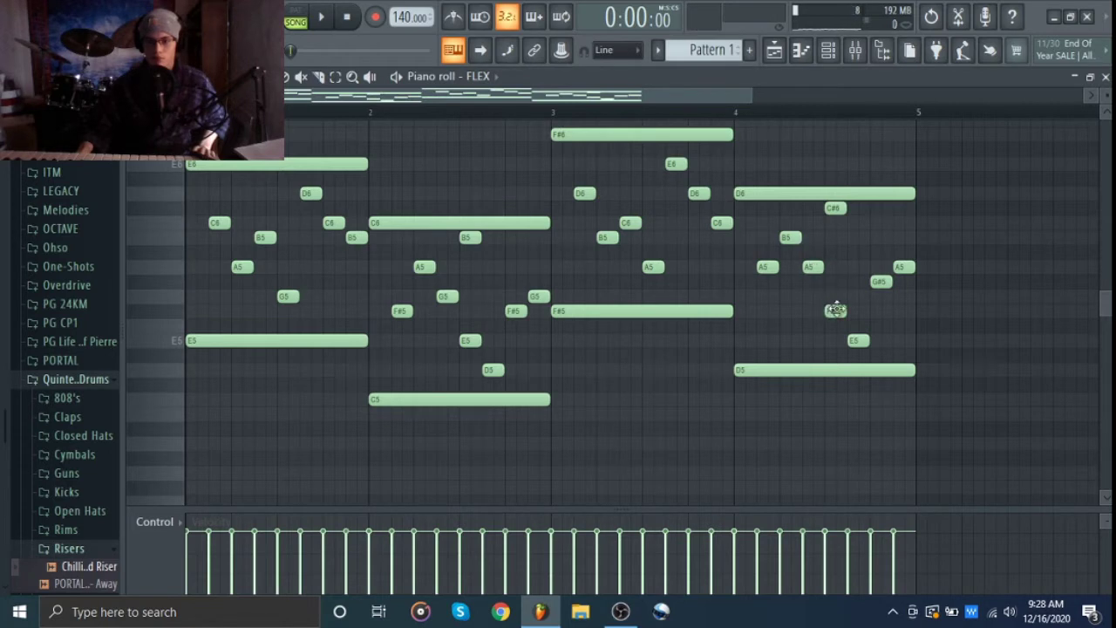
drag(845, 211, 846, 225)
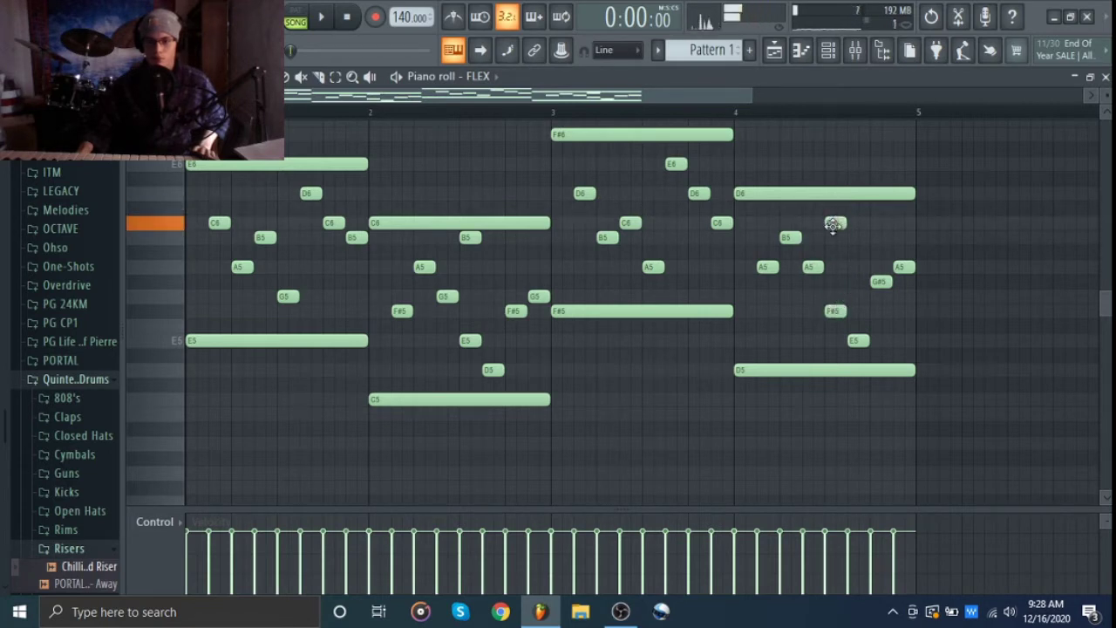
drag(883, 284, 883, 299)
Load Gross Beat into the first effect slot of the FLEX mixer track
click(830, 57)
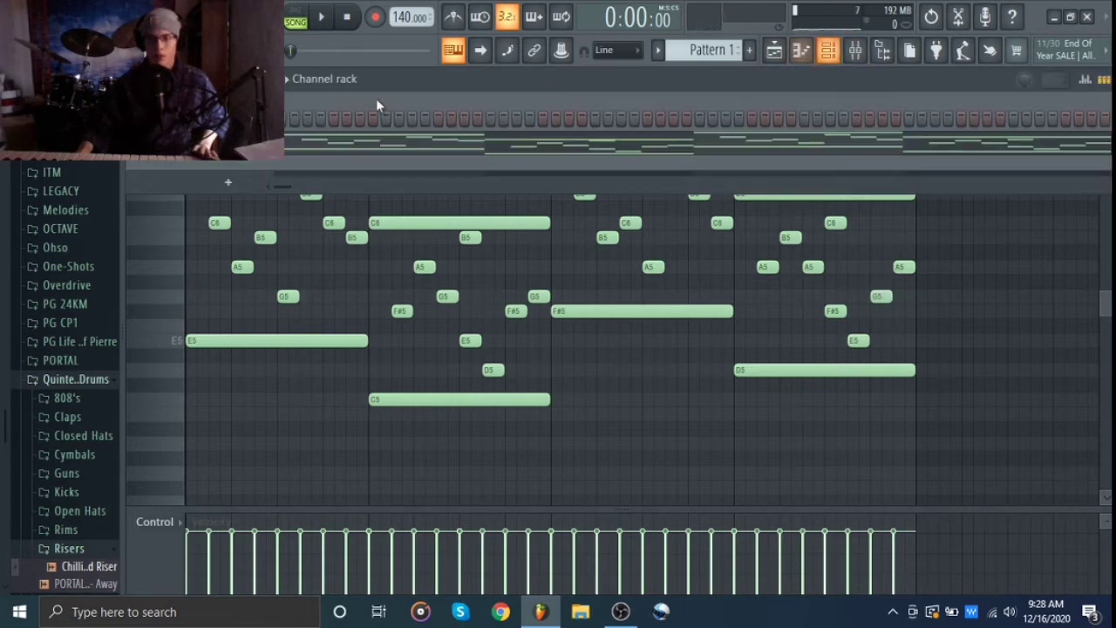
key(F9)
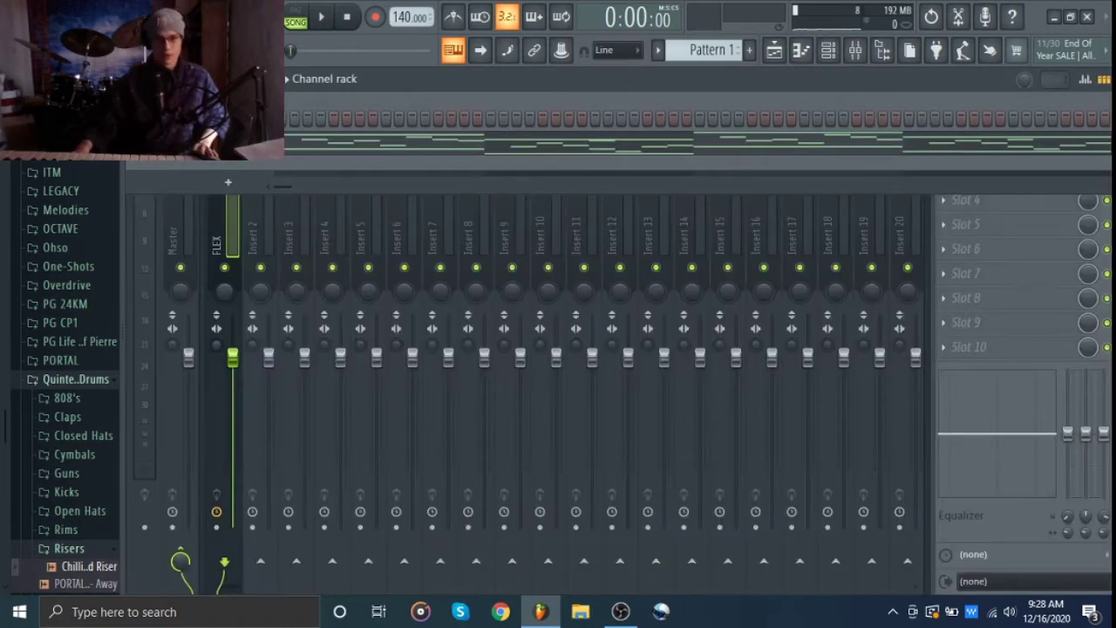
click(828, 52)
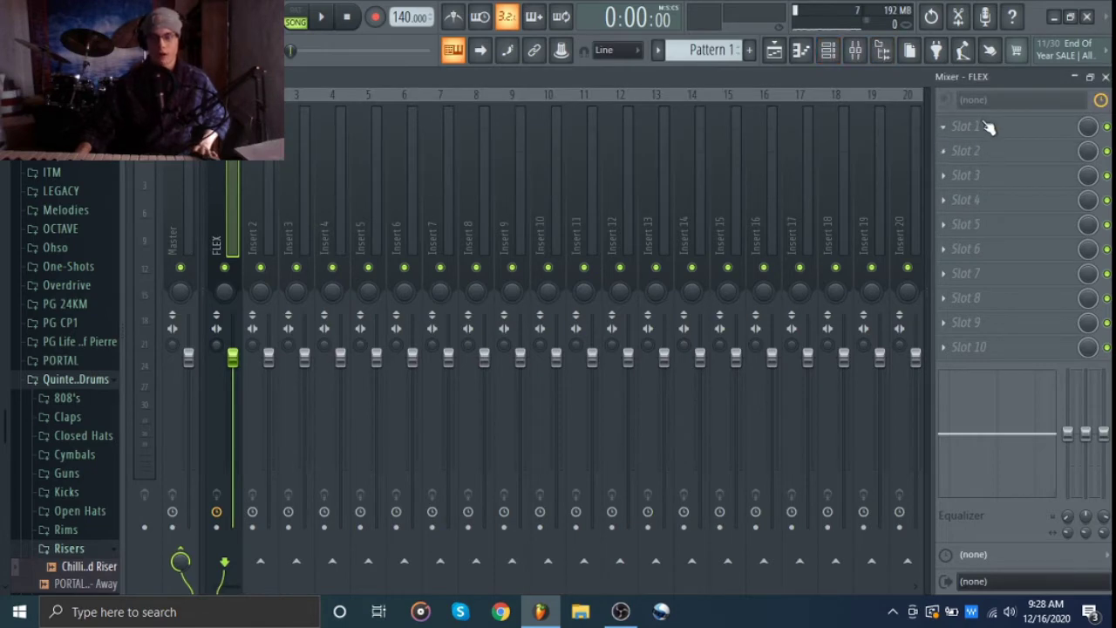
click(963, 125)
click(752, 378)
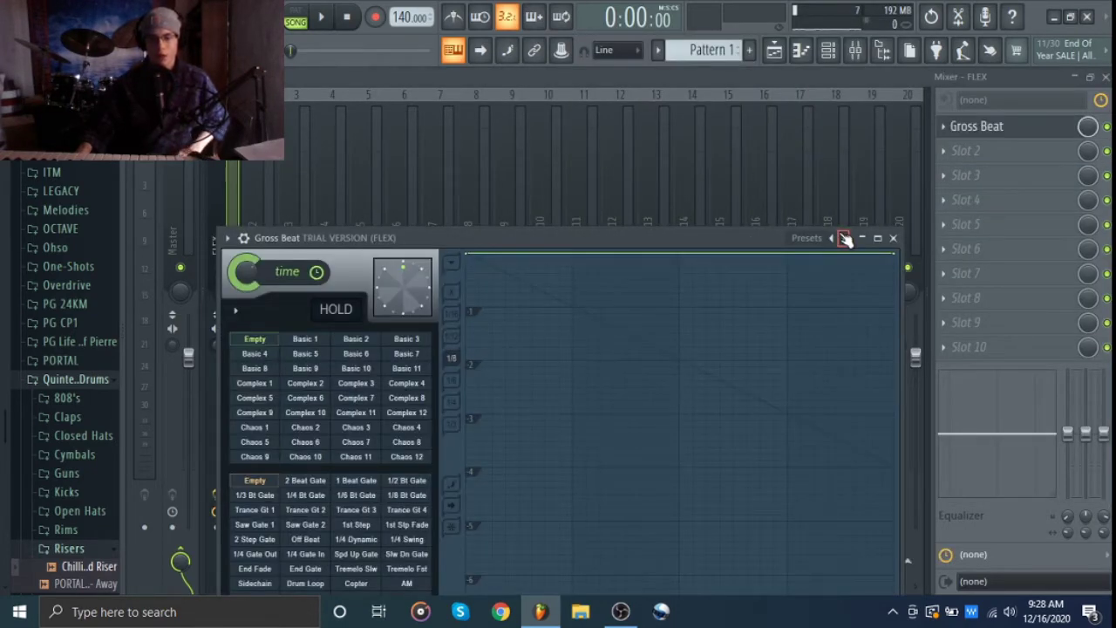
Switch Gross Beat to the Momentary preset and select the 1/2 Speed time effect
click(843, 238)
click(843, 238)
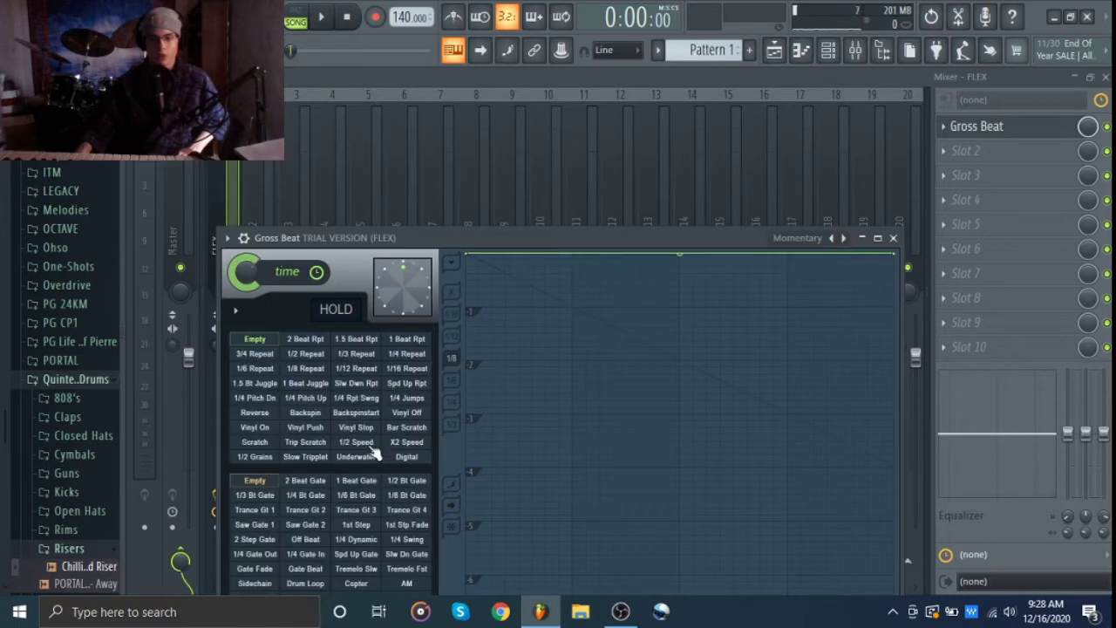
click(368, 445)
Play back the melody with the effect, and close Gross Beat and the mixer to return to the piano roll
key(space)
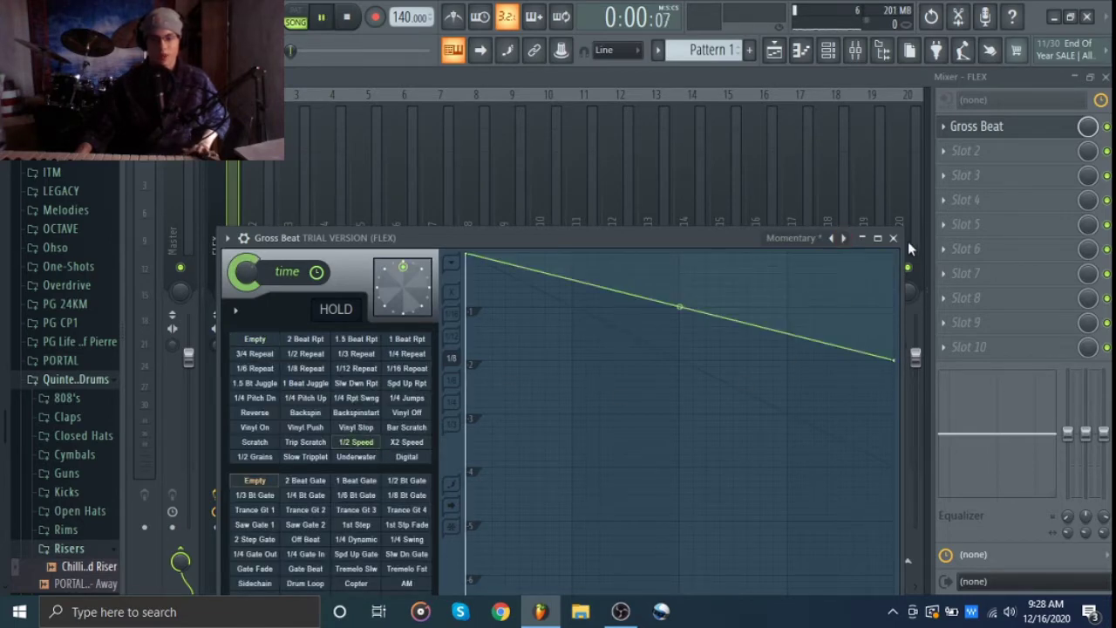
click(892, 237)
click(1106, 77)
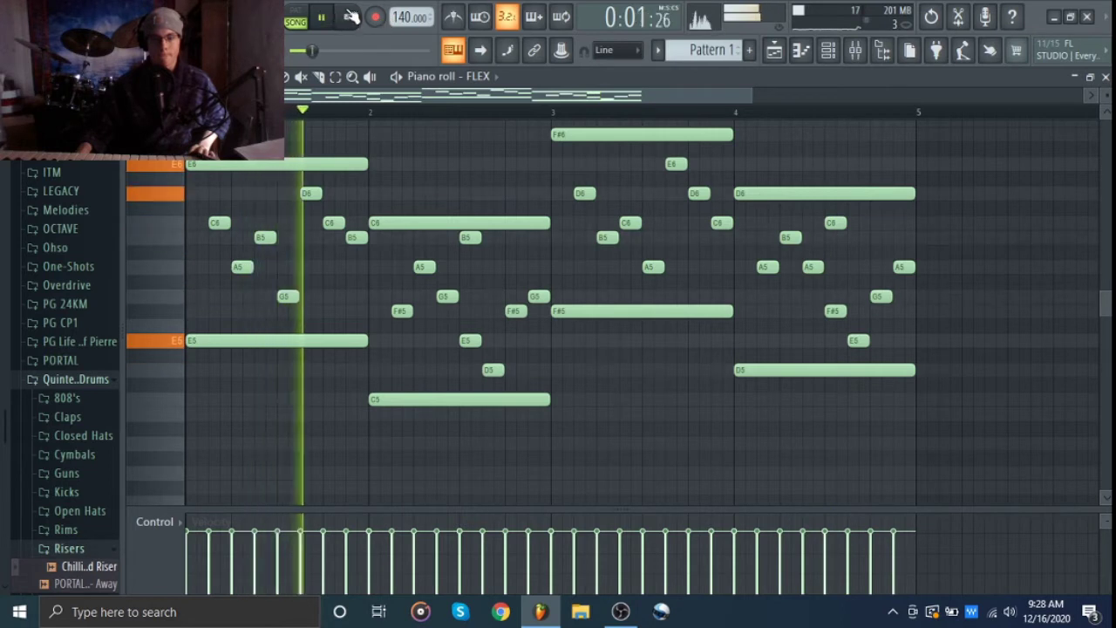
Stop playback, switch the FLEX melody channel to the Jazz Guitar preset, play the melody and close the instrument window
click(352, 17)
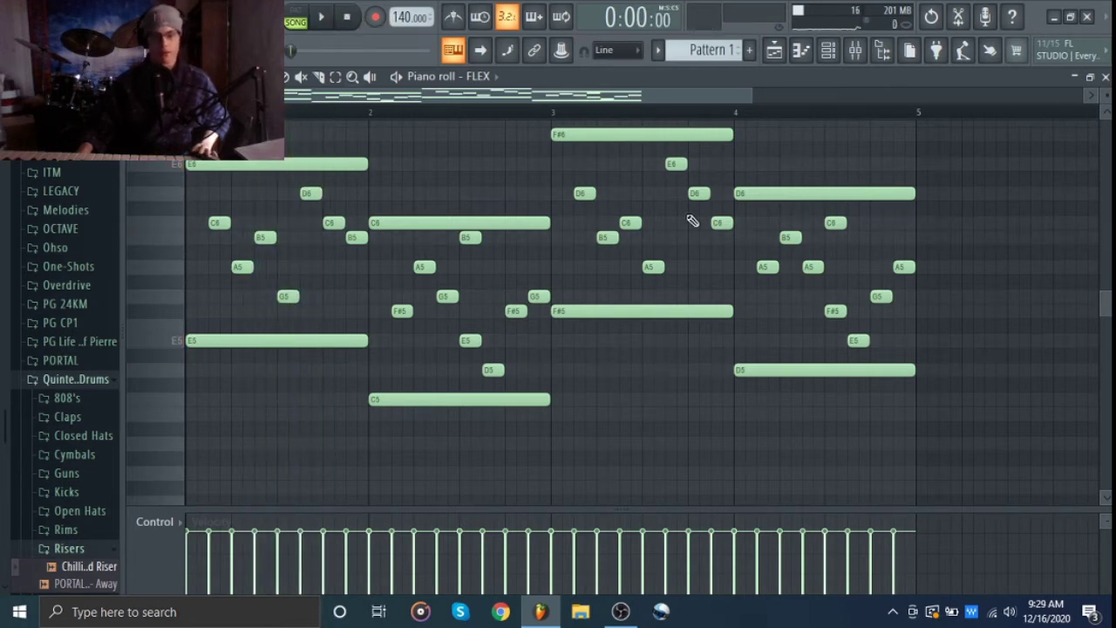
scroll(628, 248, up, 2)
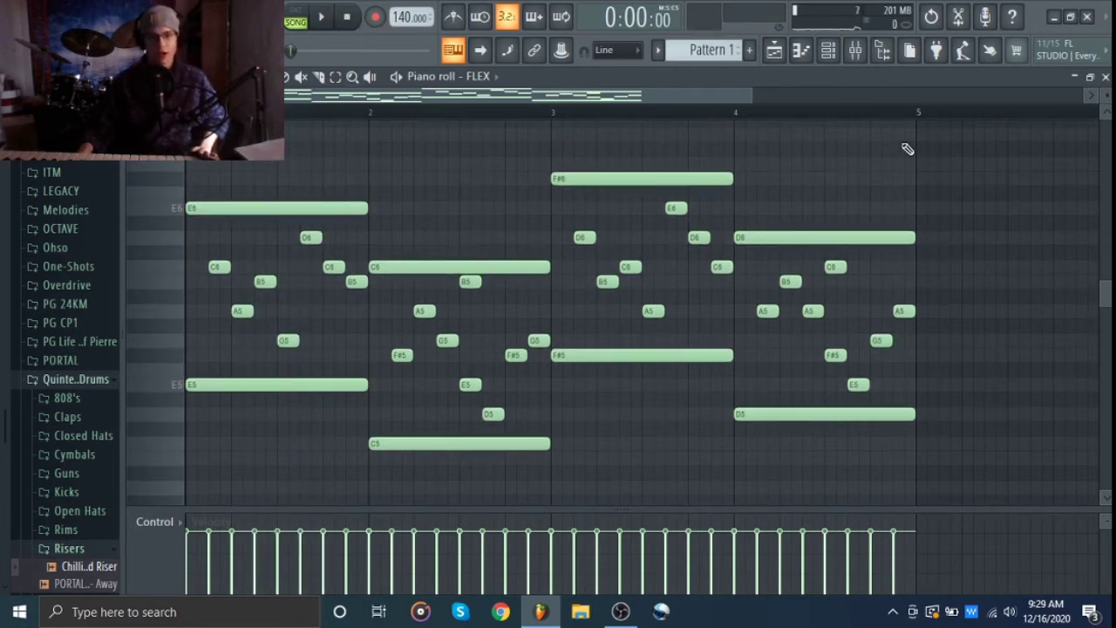
click(856, 50)
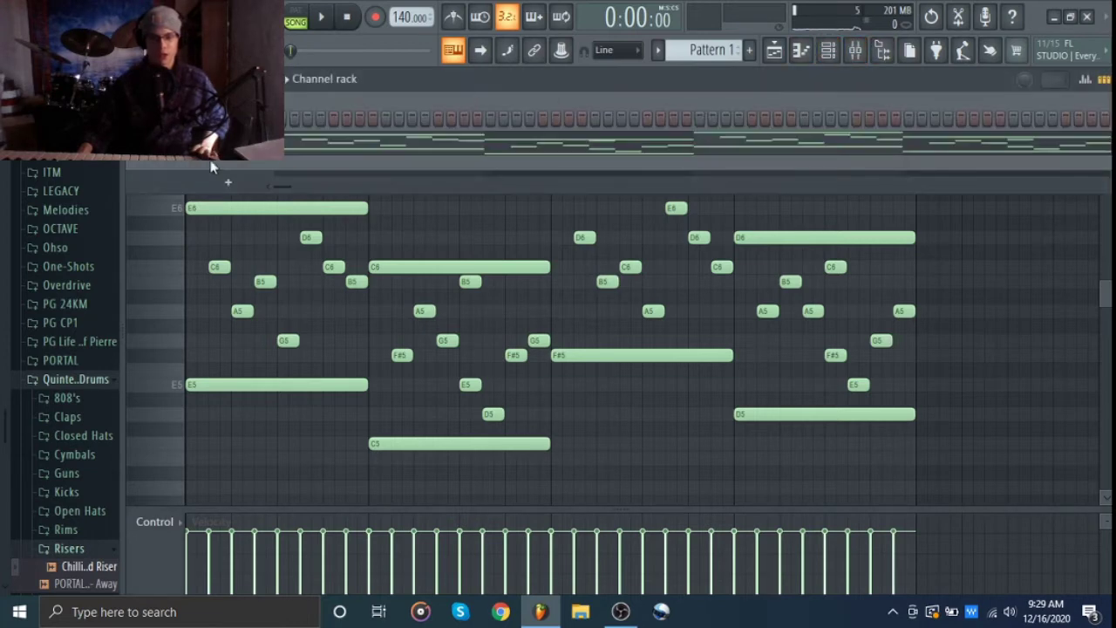
click(258, 147)
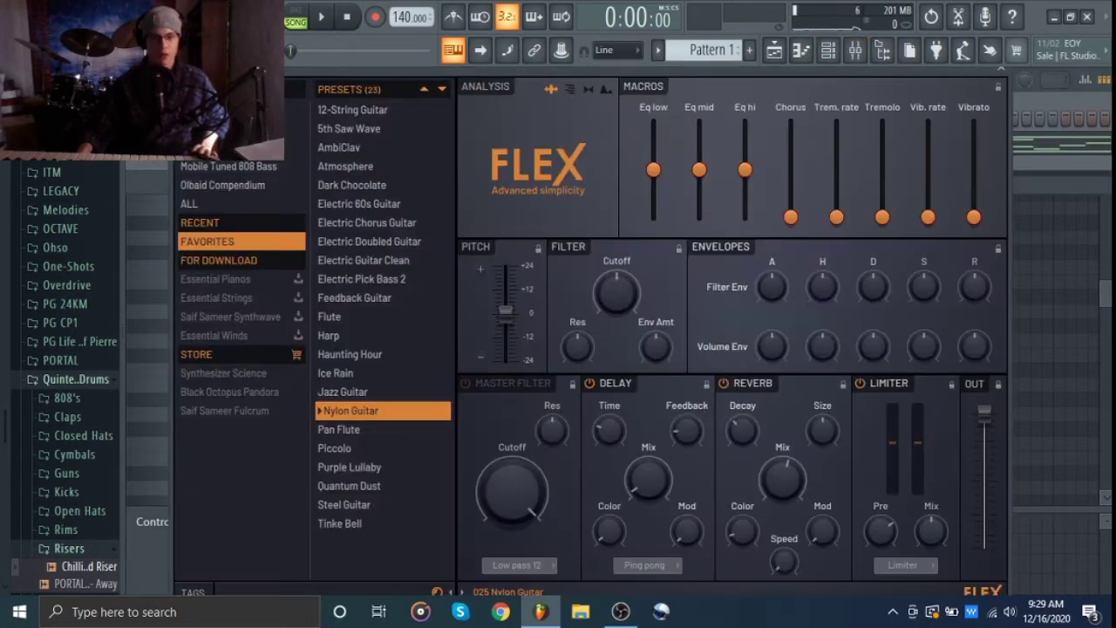
click(350, 393)
key(space)
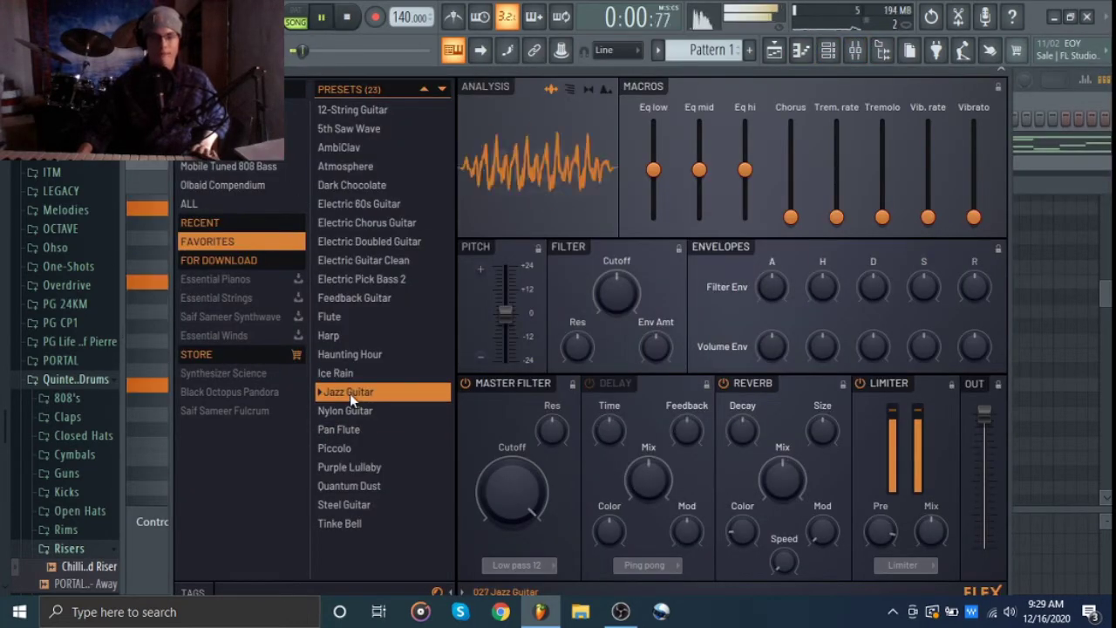
click(1001, 69)
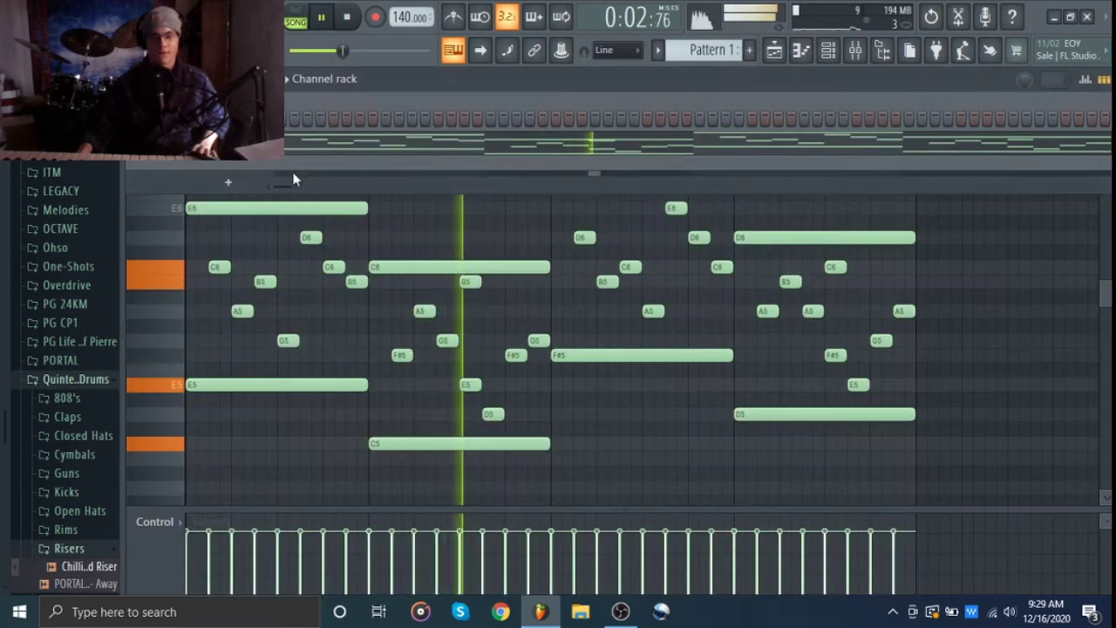
Stop playback and add a second FLEX instrument to the channel rack, moving its window so the controls fit on screen
click(227, 182)
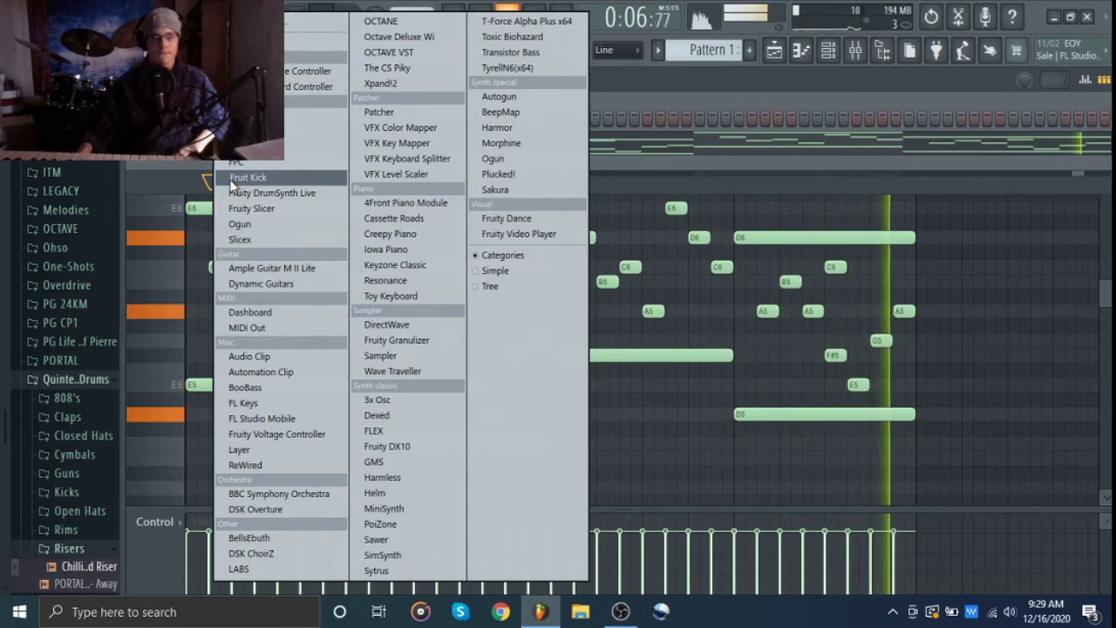
click(171, 177)
key(space)
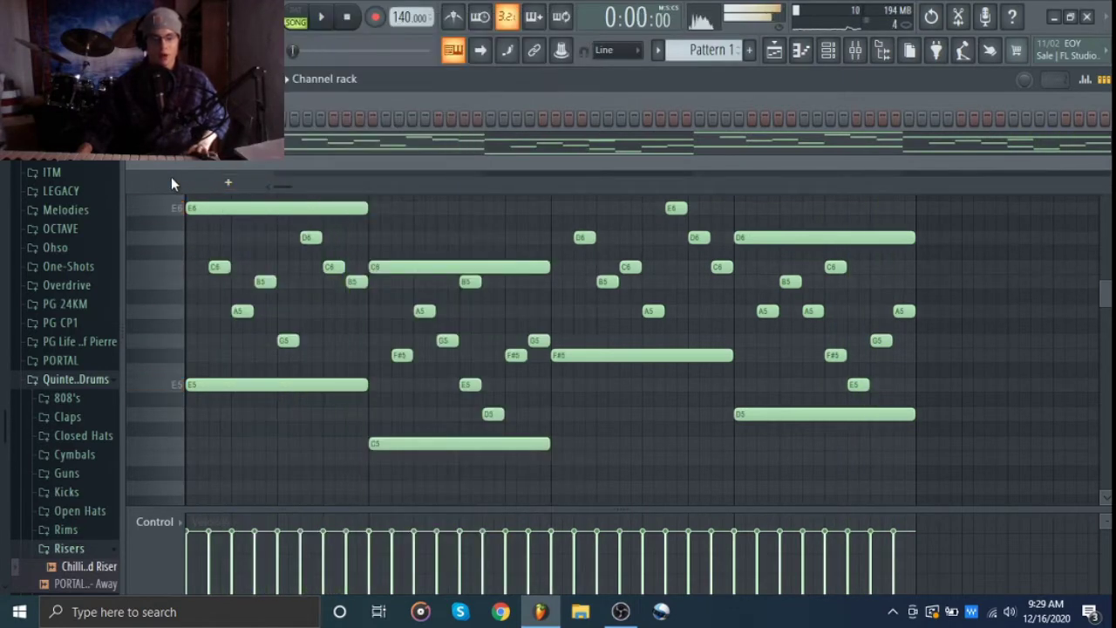
click(227, 182)
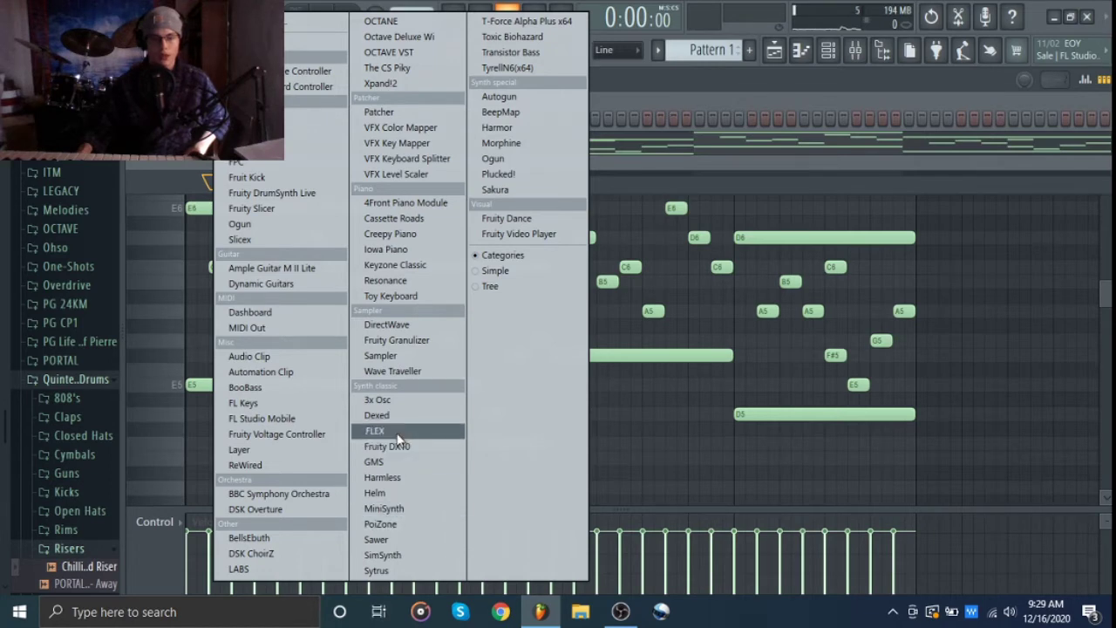
drag(398, 438, 396, 440)
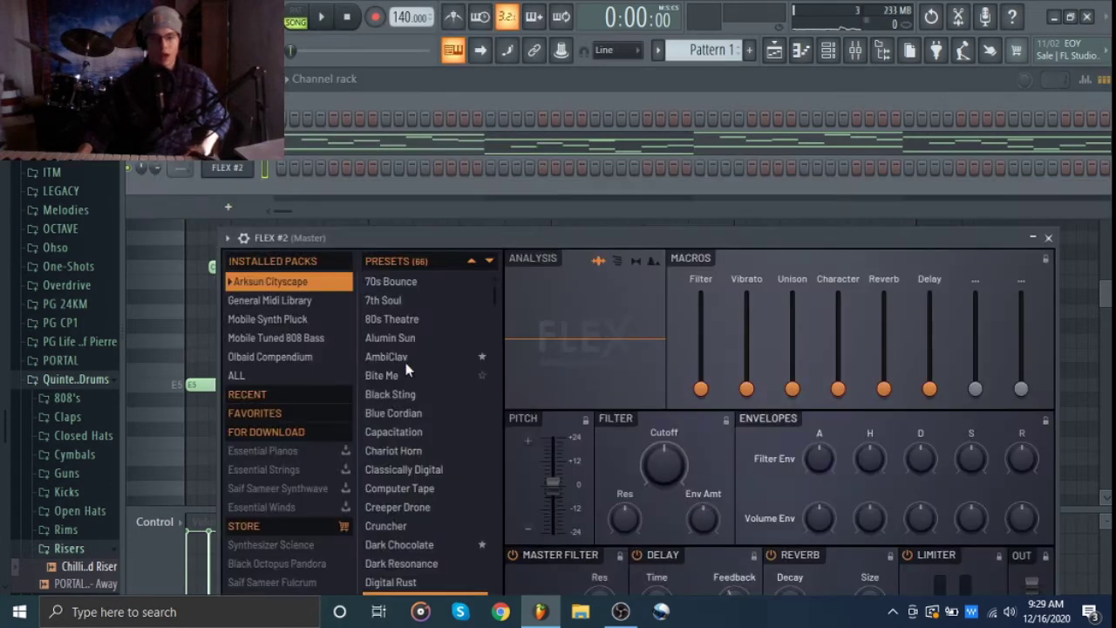
drag(390, 250, 333, 33)
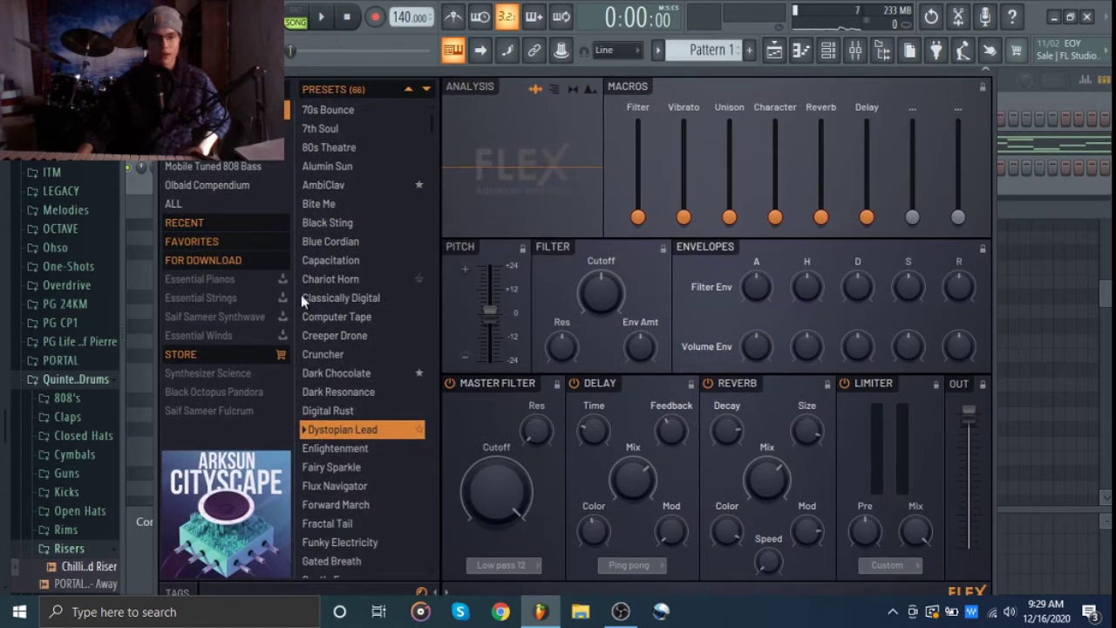
Show the presets of all packs in the second FLEX and filter them by the Pad type
click(174, 204)
click(177, 592)
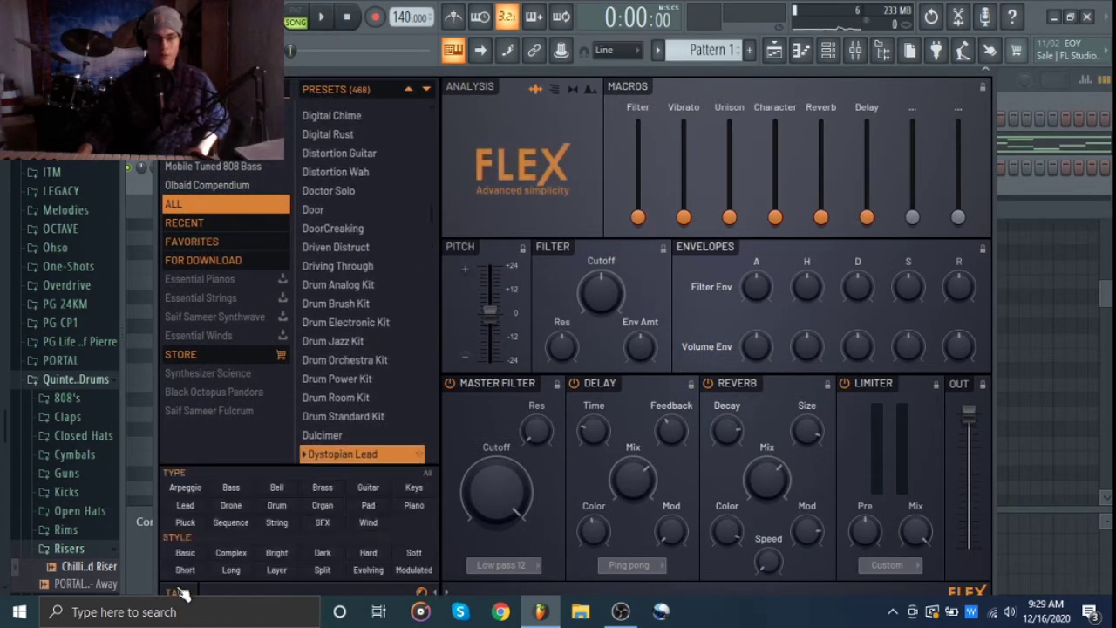
click(368, 505)
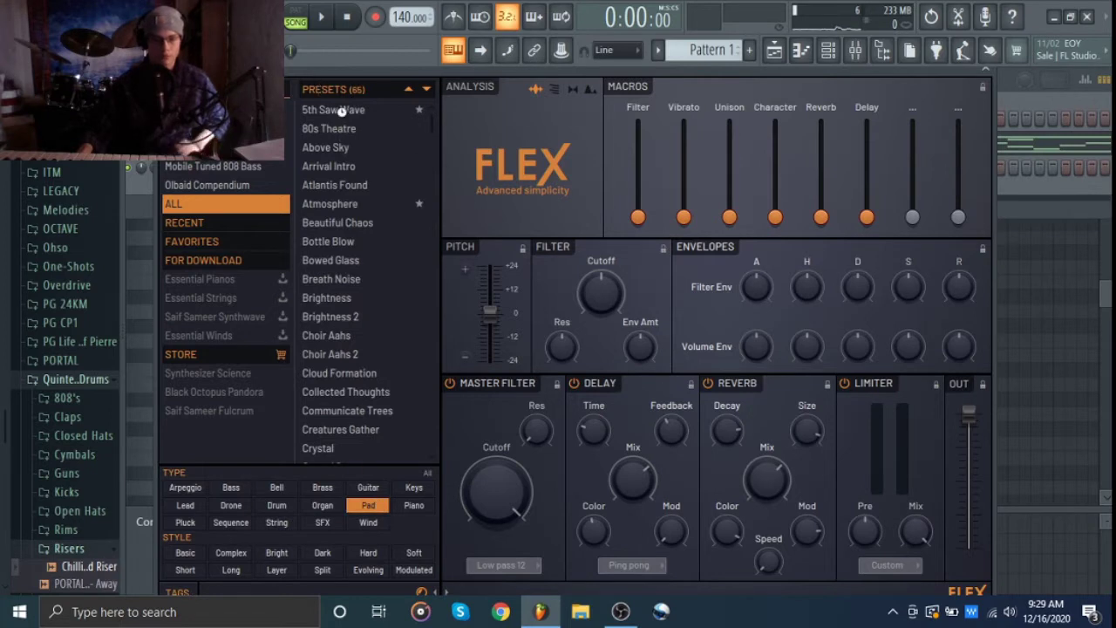
Audition the pad presets from 5th Saw Wave to Atmosphere, choose Atlantis Found and close the second FLEX
click(341, 111)
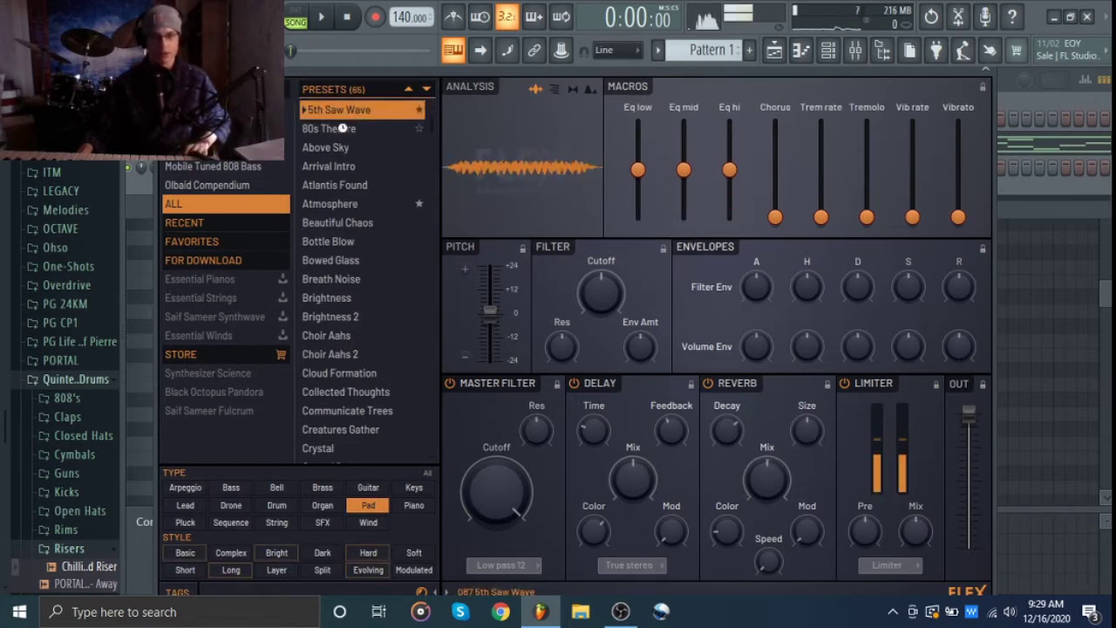
click(339, 131)
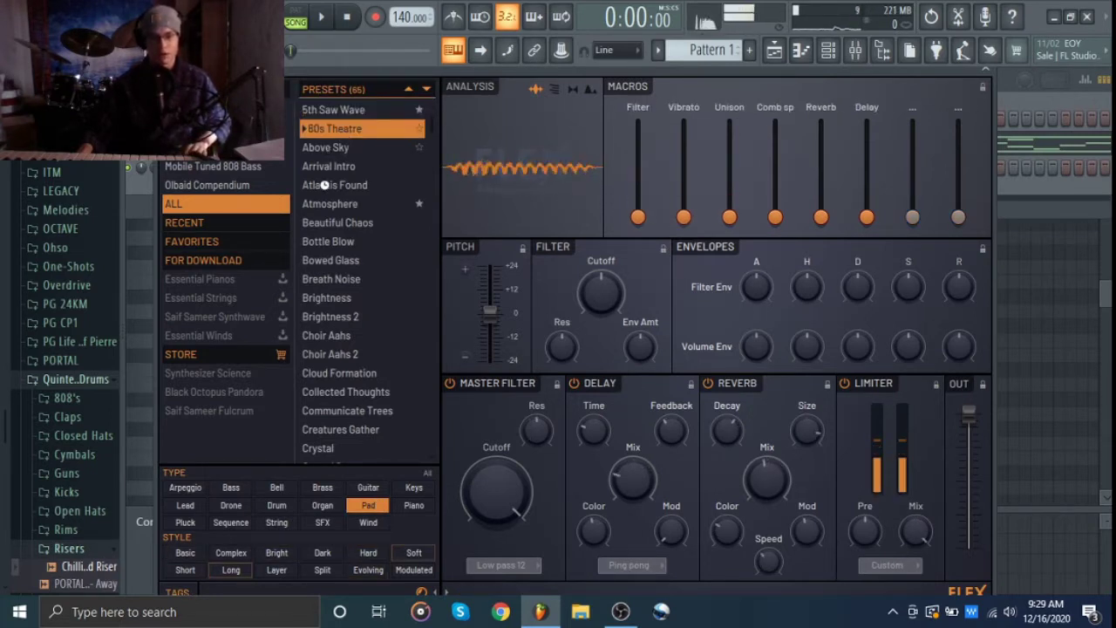
key(Down)
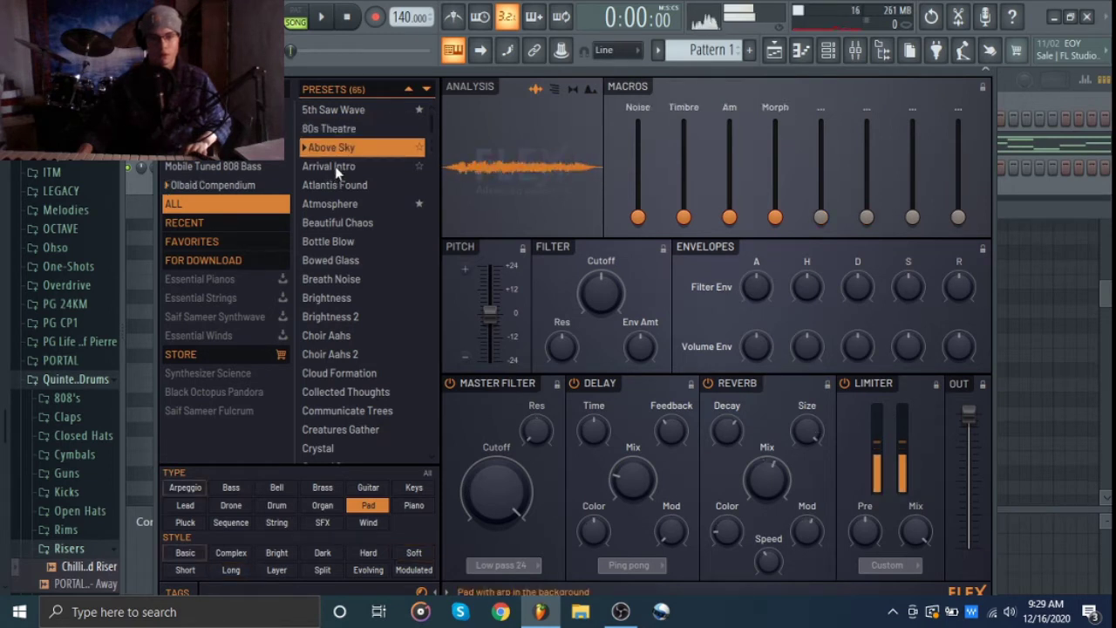
key(Down)
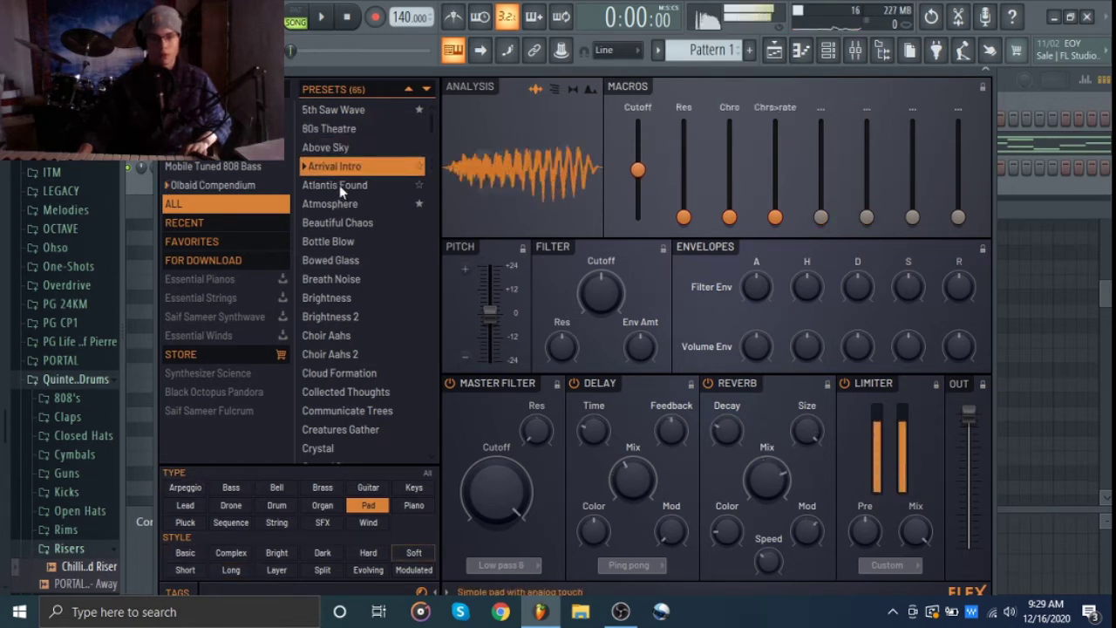
key(Down)
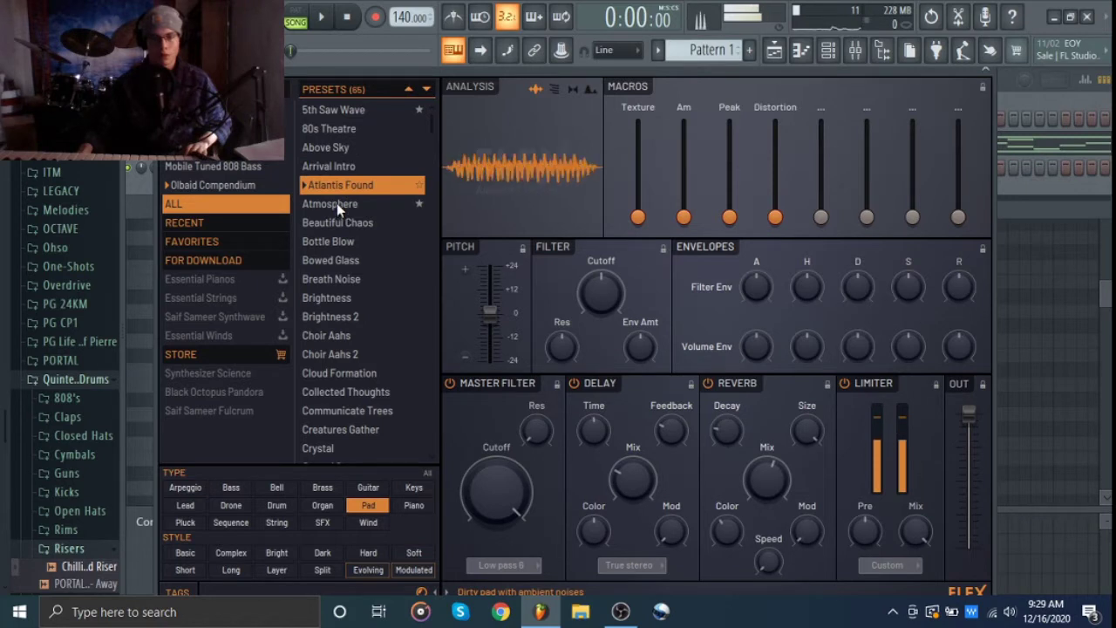
key(Down)
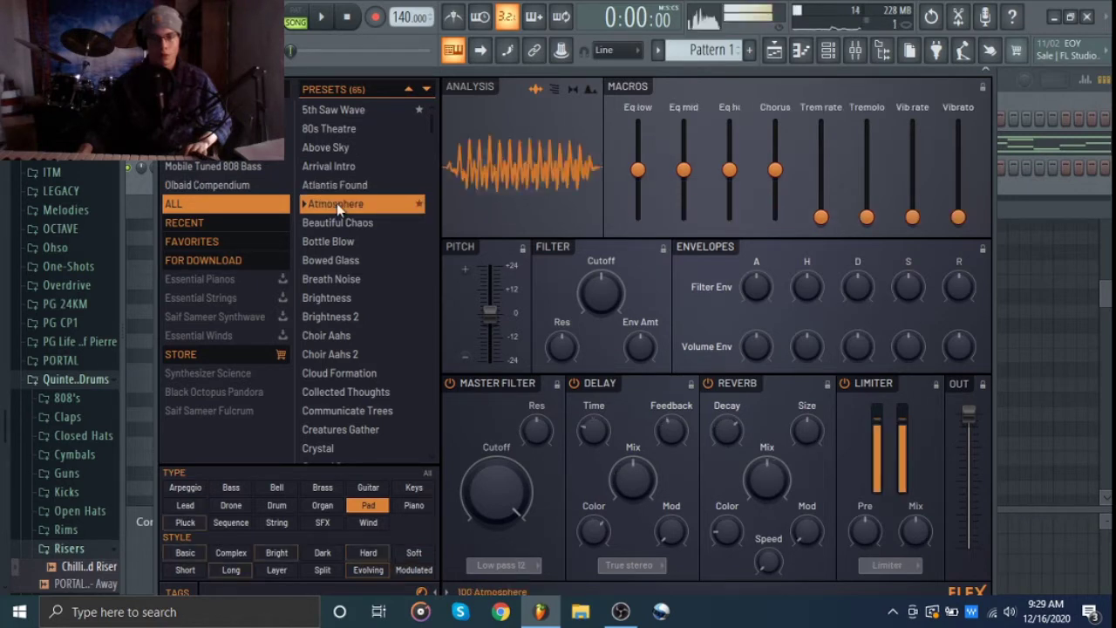
key(Up)
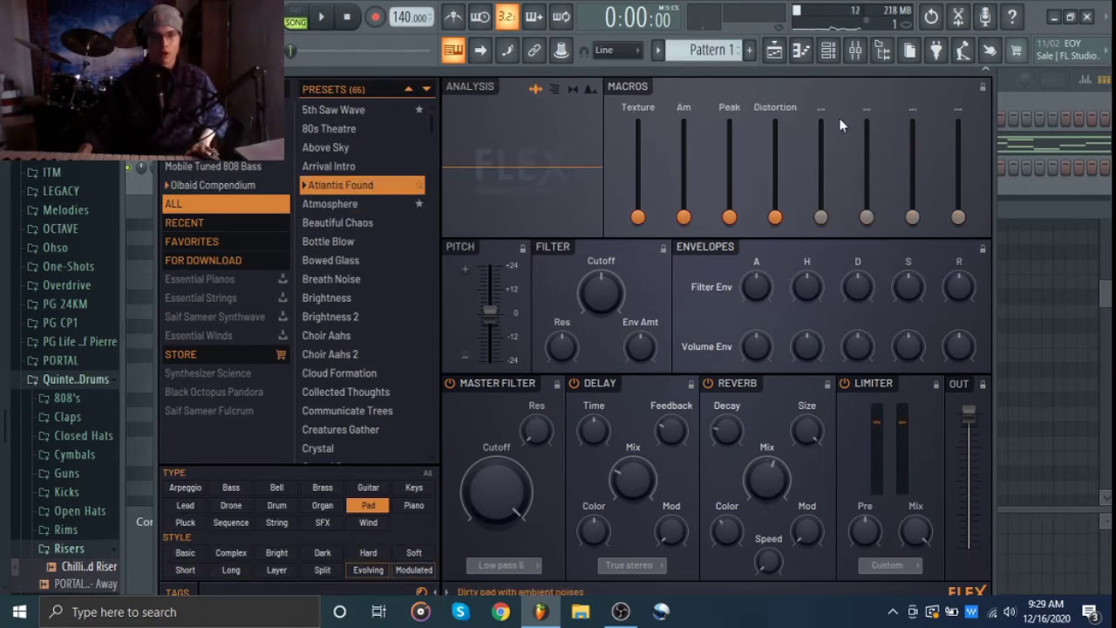
click(986, 72)
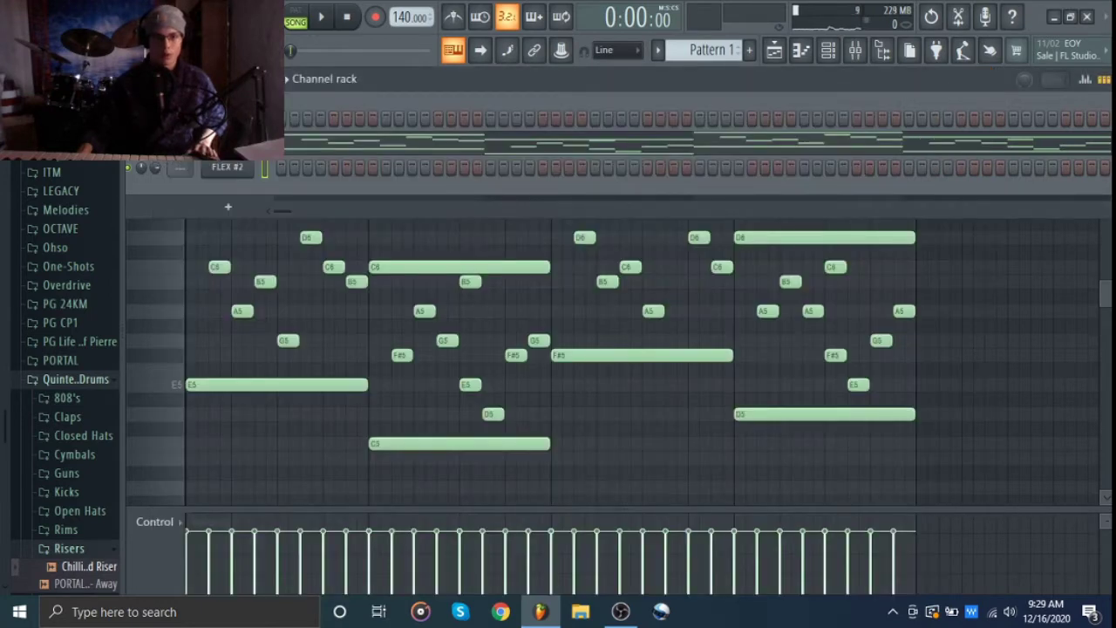
Copy the melody into the second FLEX channel's piano roll and delete its short notes in all four bars
right_click(246, 167)
click(308, 168)
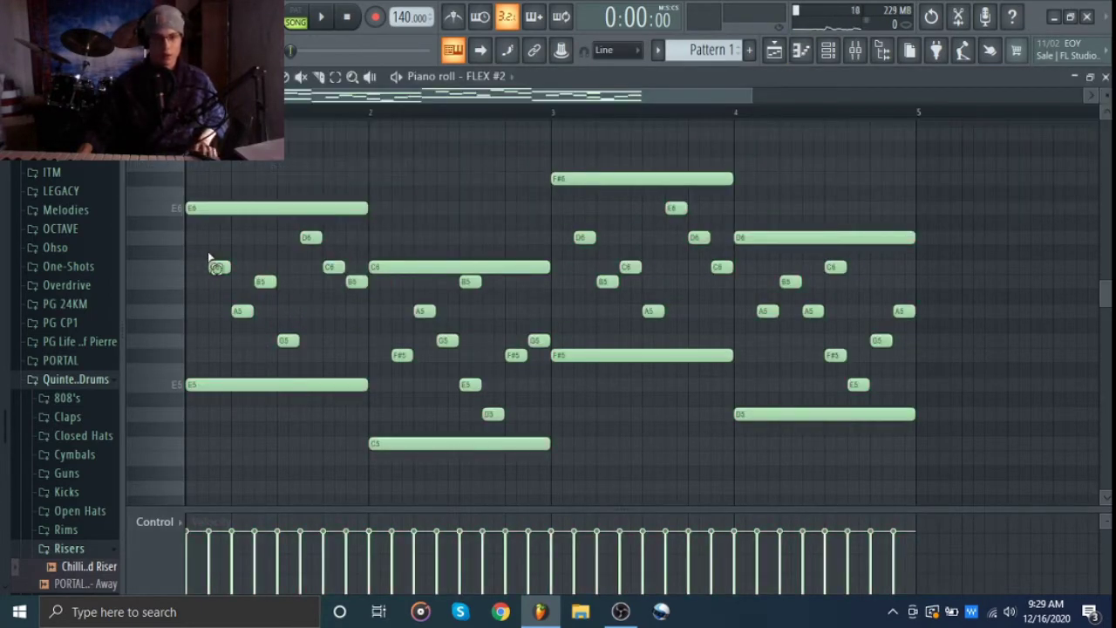
drag(208, 246, 375, 373)
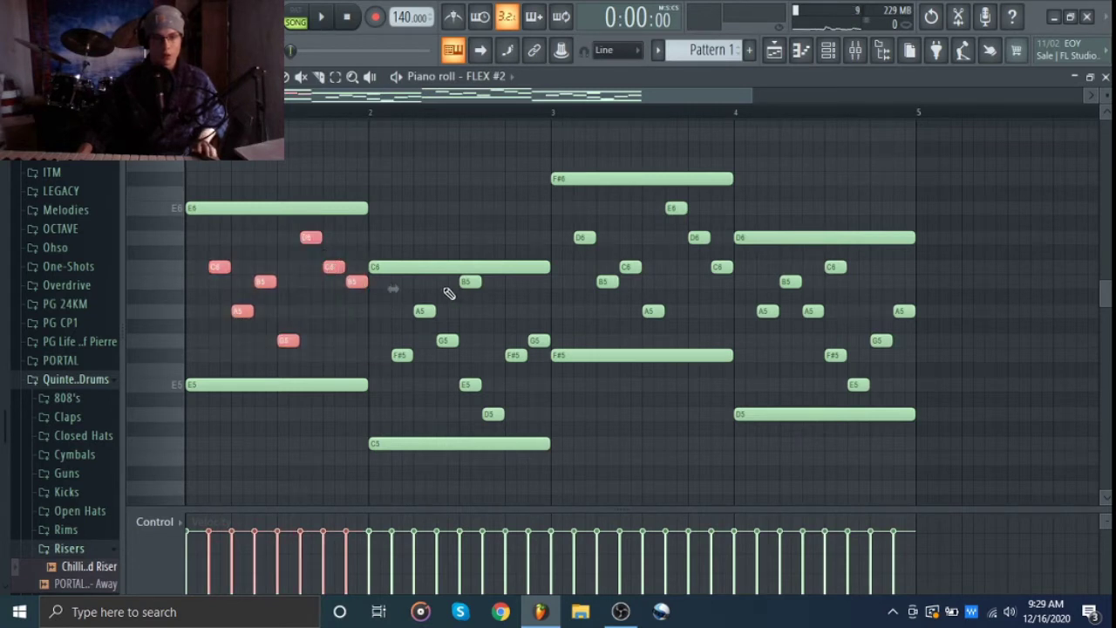
drag(418, 275, 544, 440)
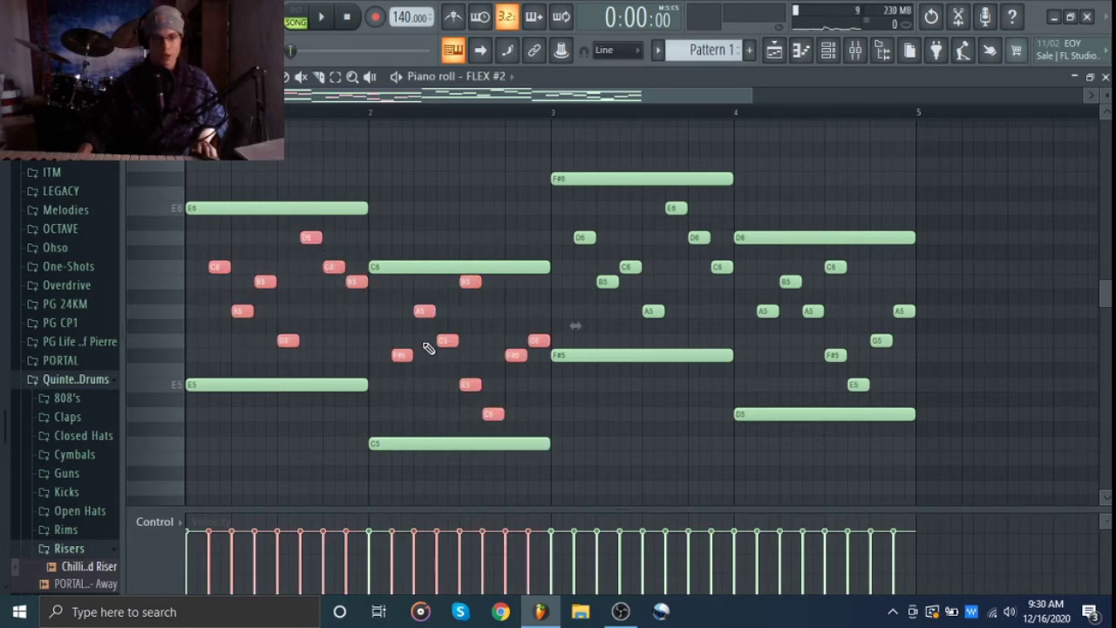
drag(571, 342, 734, 202)
drag(754, 401, 961, 267)
key(shift+m)
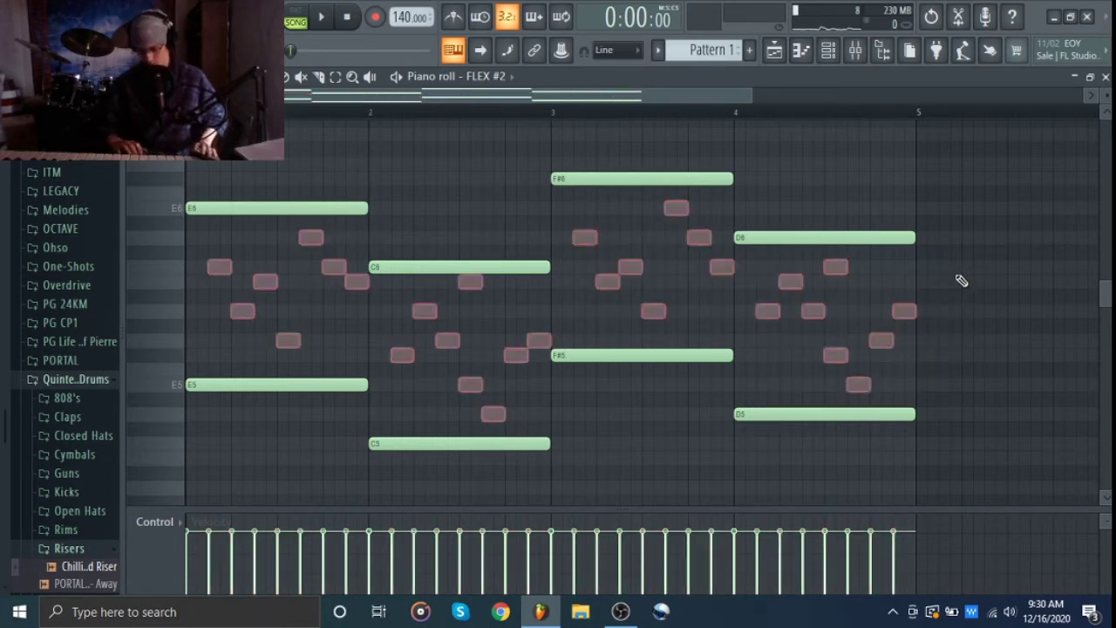
Add short chord notes at the bar starts: G5 and B5, E5 and G5, A5 and C6, F#5 and A5
click(217, 341)
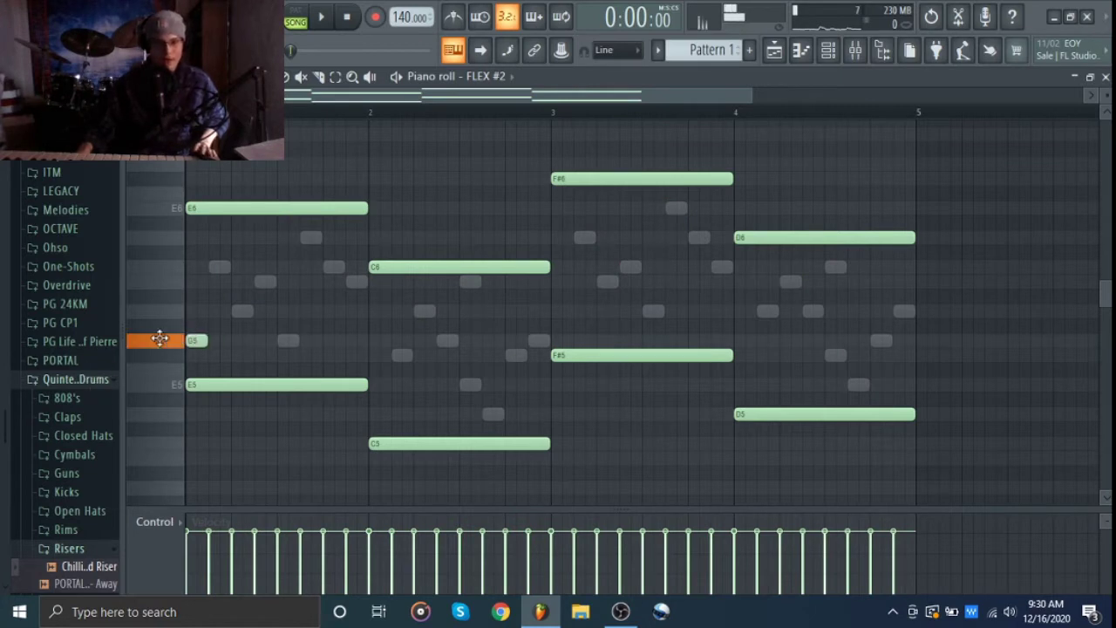
click(210, 282)
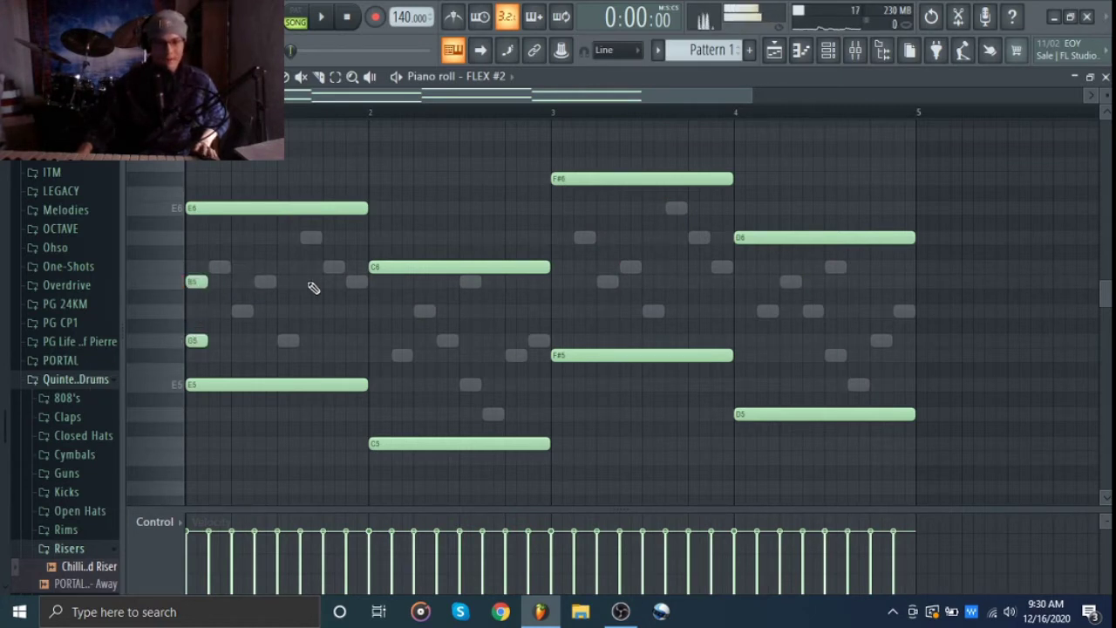
click(384, 386)
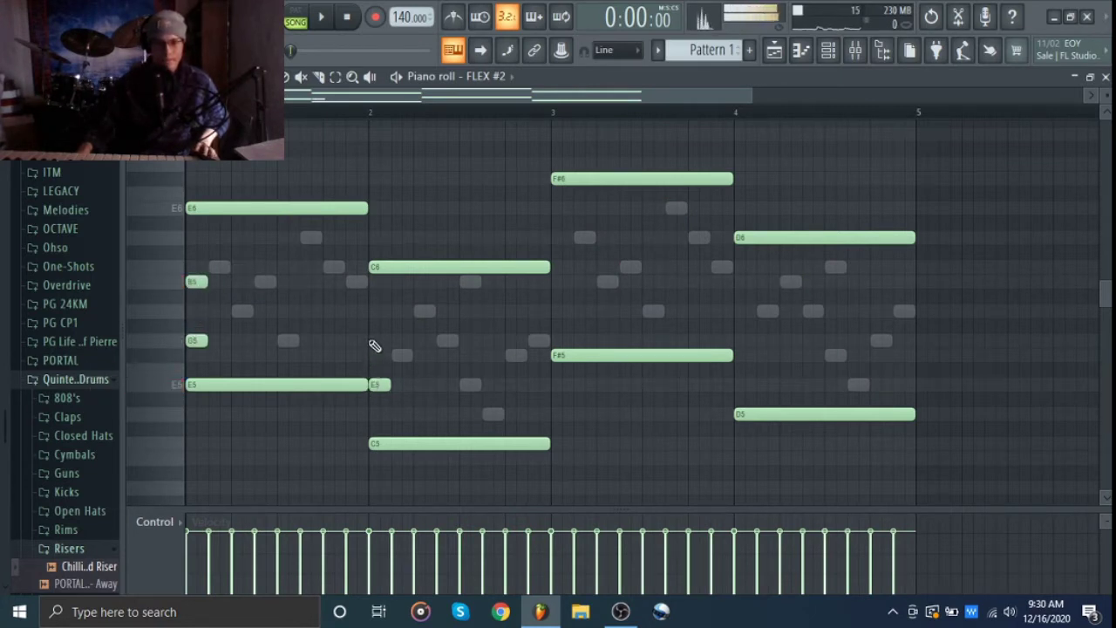
click(374, 341)
click(558, 310)
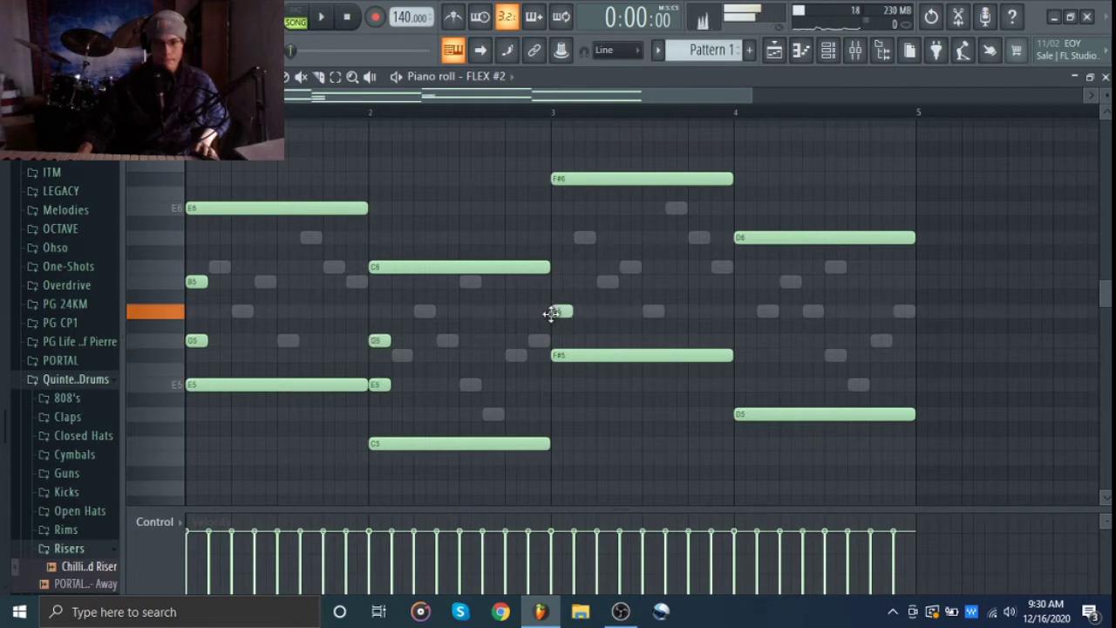
click(558, 267)
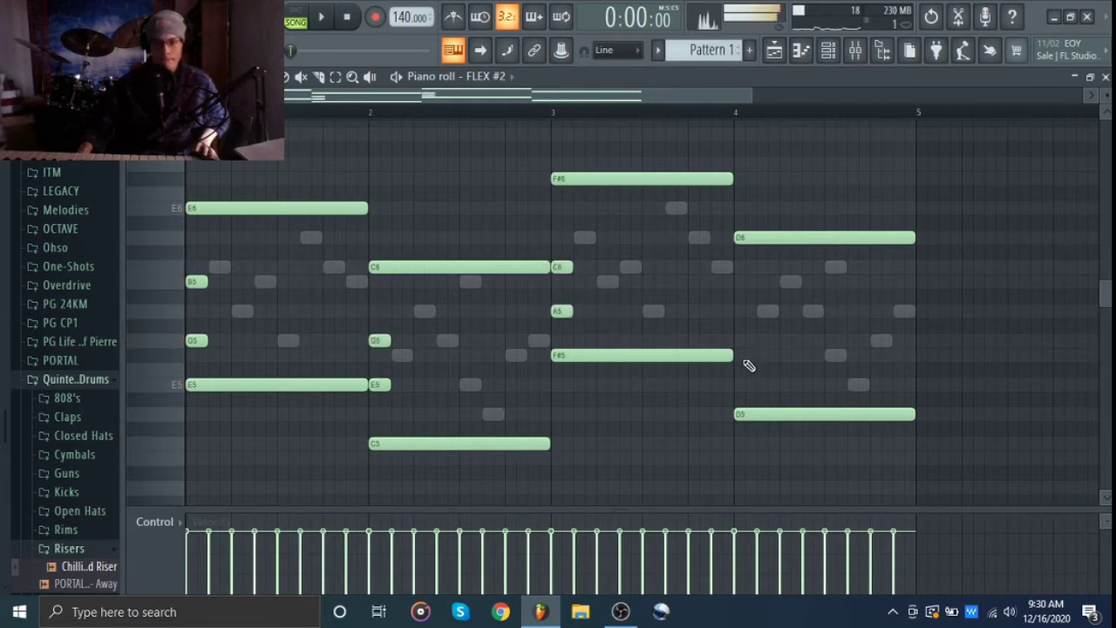
click(741, 355)
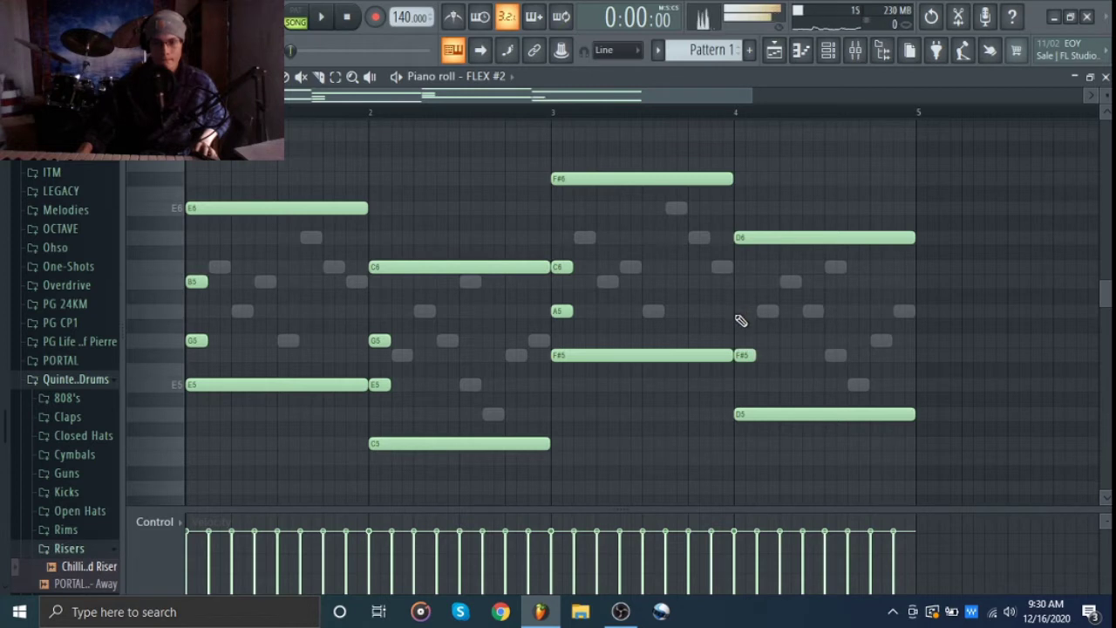
Select the long upper and lower notes in all four bars and shorten them to match the short chord notes
drag(808, 433, 830, 120)
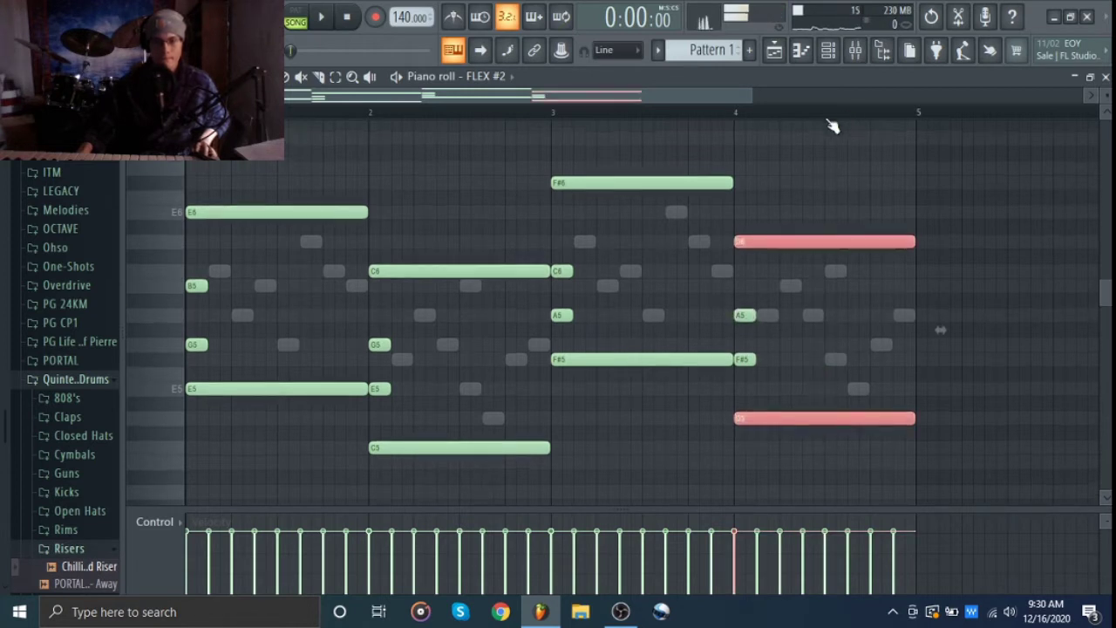
drag(635, 162, 637, 450)
drag(436, 471, 440, 175)
drag(290, 177, 288, 473)
drag(295, 425, 308, 183)
ctrl+shift+click(306, 215)
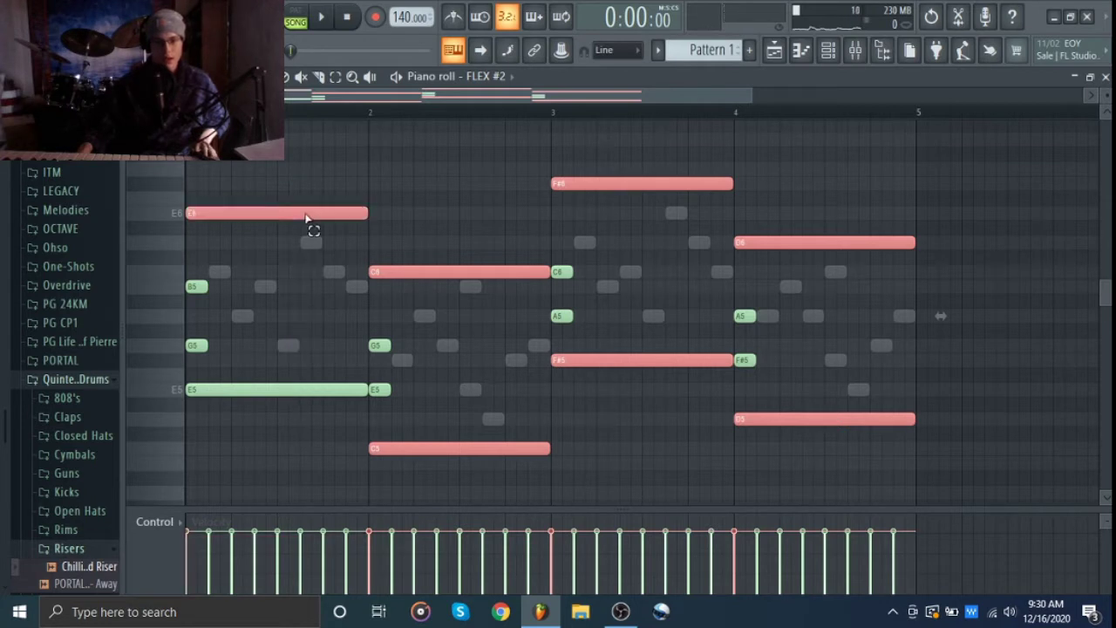
drag(293, 353, 299, 477)
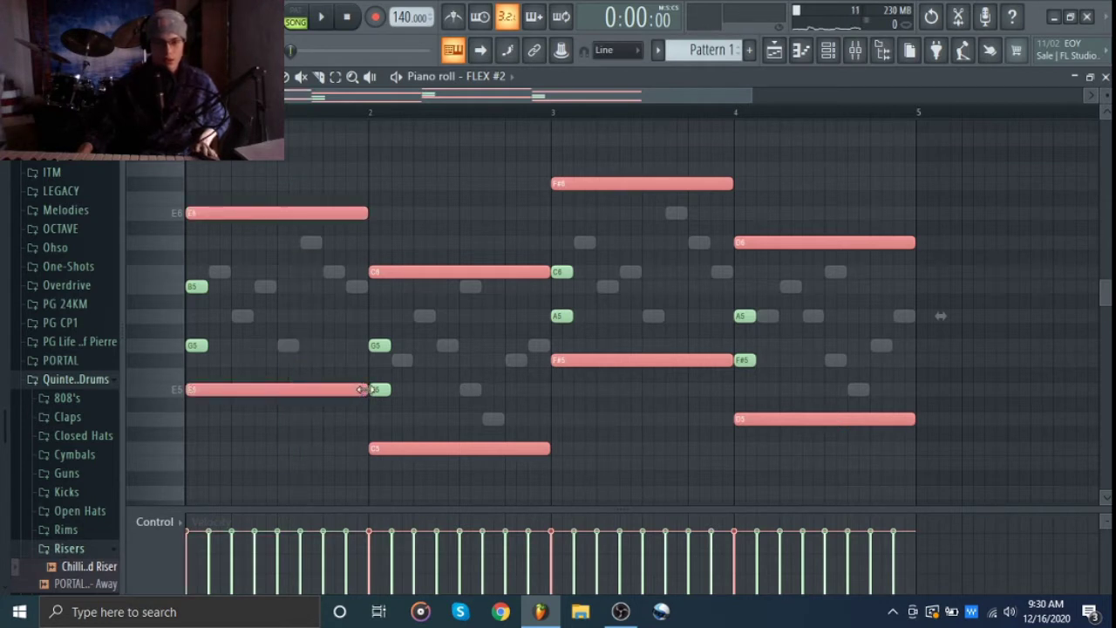
drag(362, 389, 202, 426)
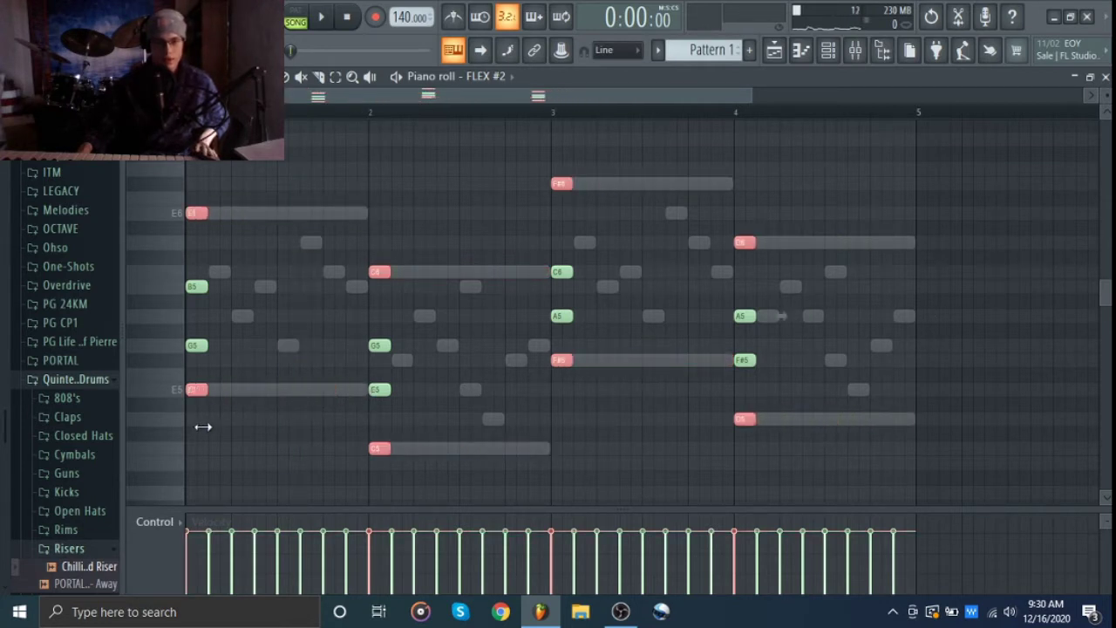
Play back the chords and switch off the delay and reverb in the second FLEX
key(ctrl+d)
key(space)
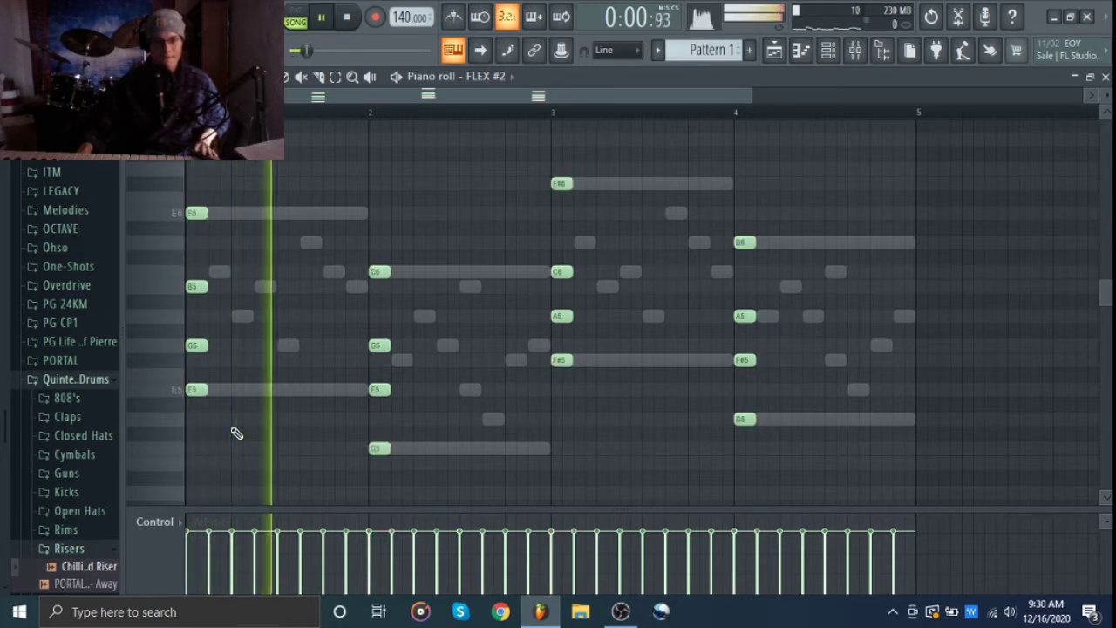
click(827, 50)
click(226, 167)
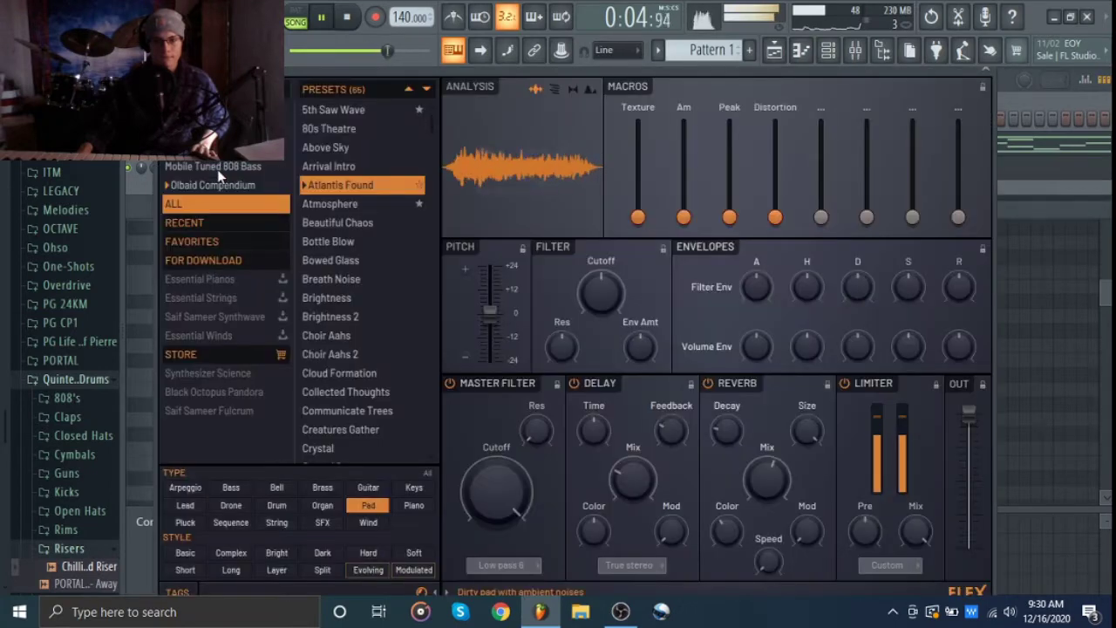
key(space)
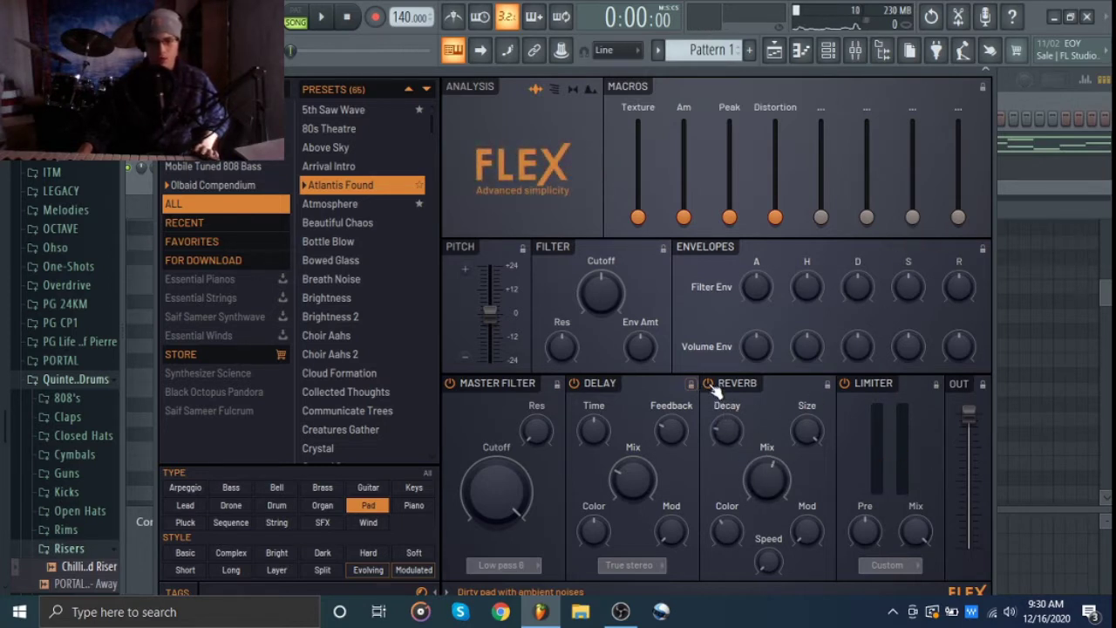
key(space)
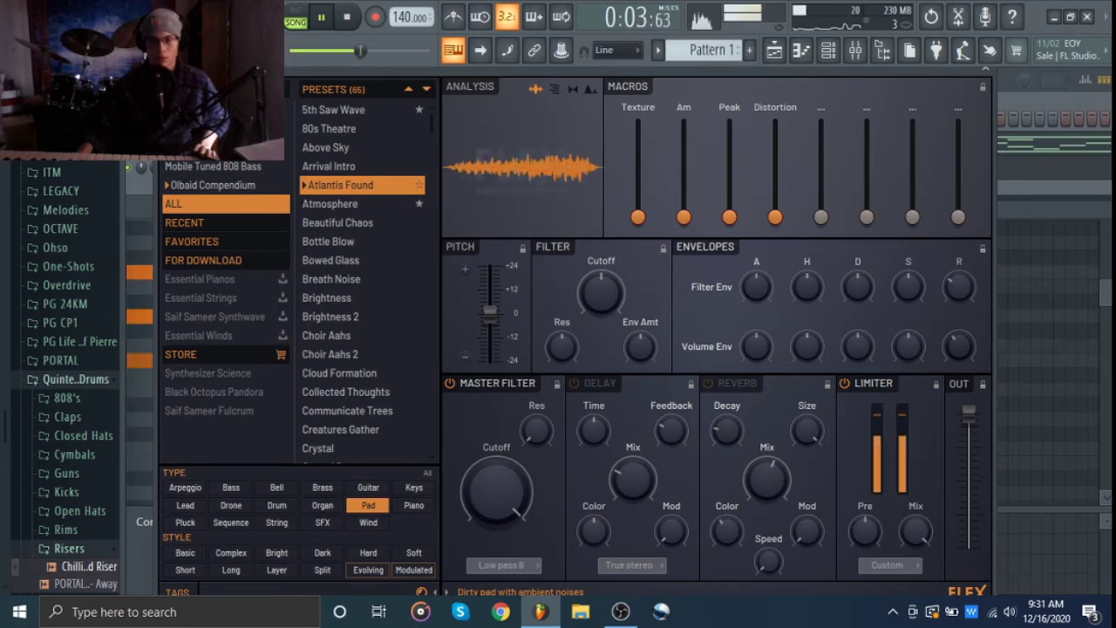
click(986, 76)
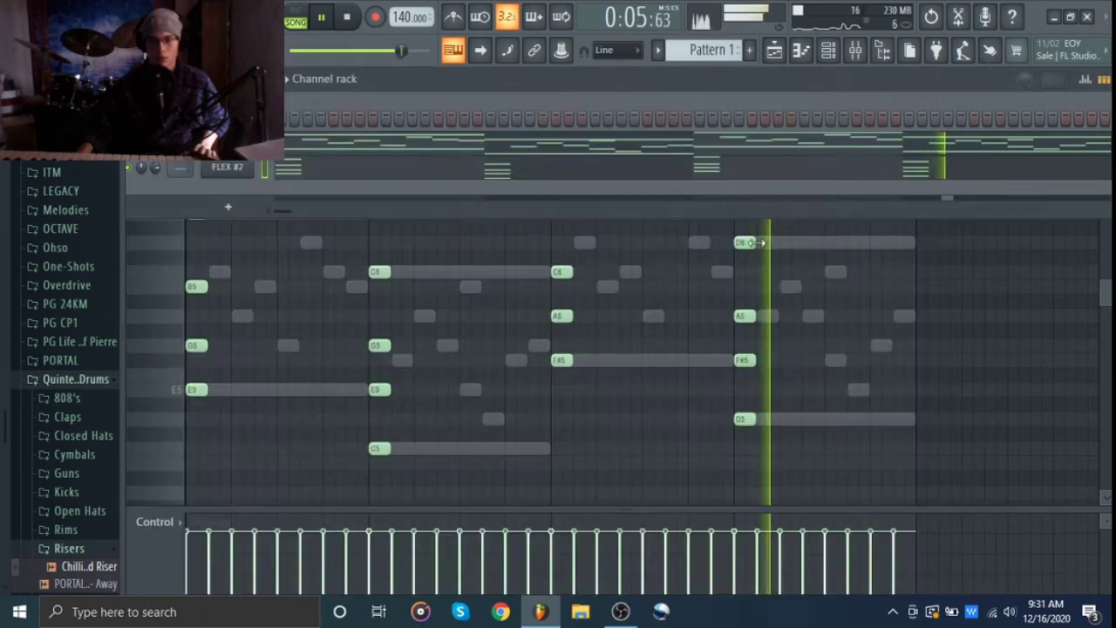
Lengthen all chord notes in the second FLEX to three quarters of a bar and transpose them down one octave
key(space)
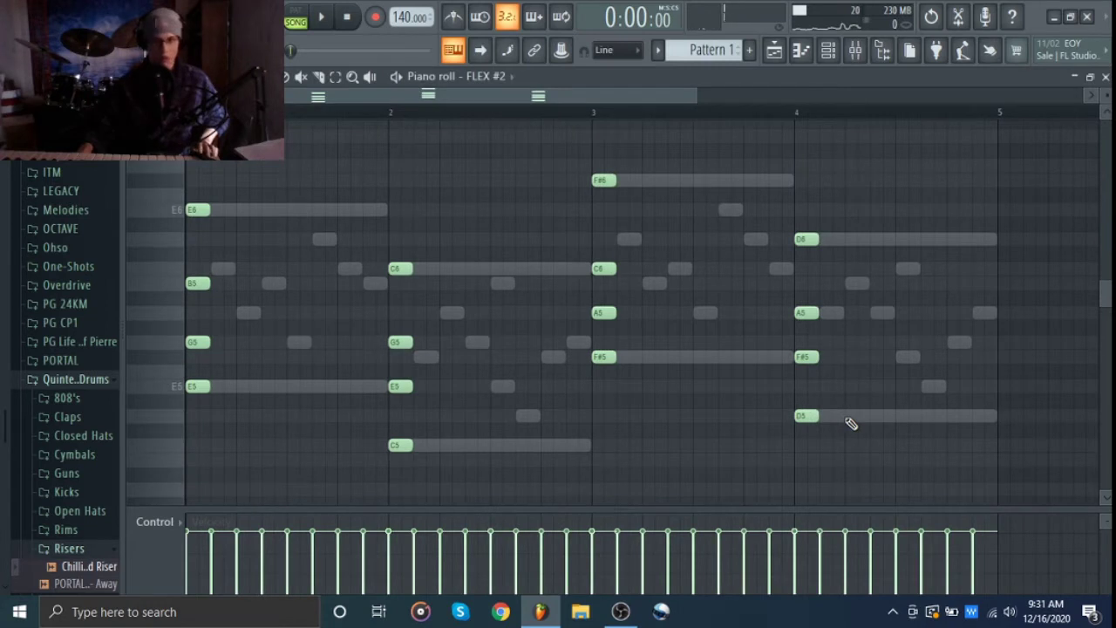
key(ctrl+a)
drag(200, 284, 338, 282)
key(space)
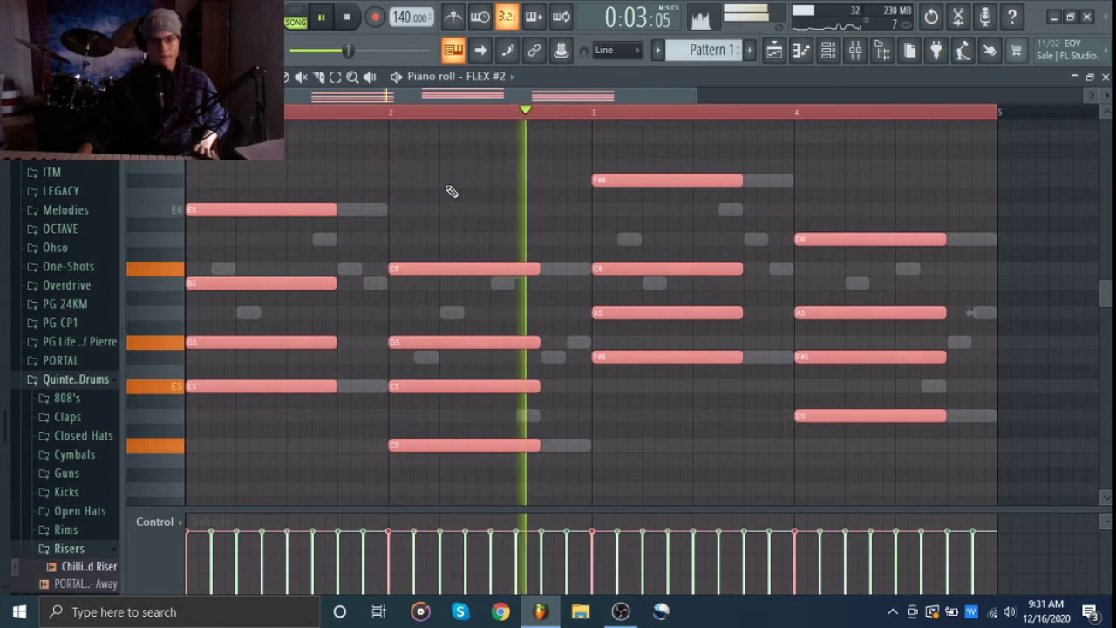
key(ctrl+d)
key(ctrl+Down)
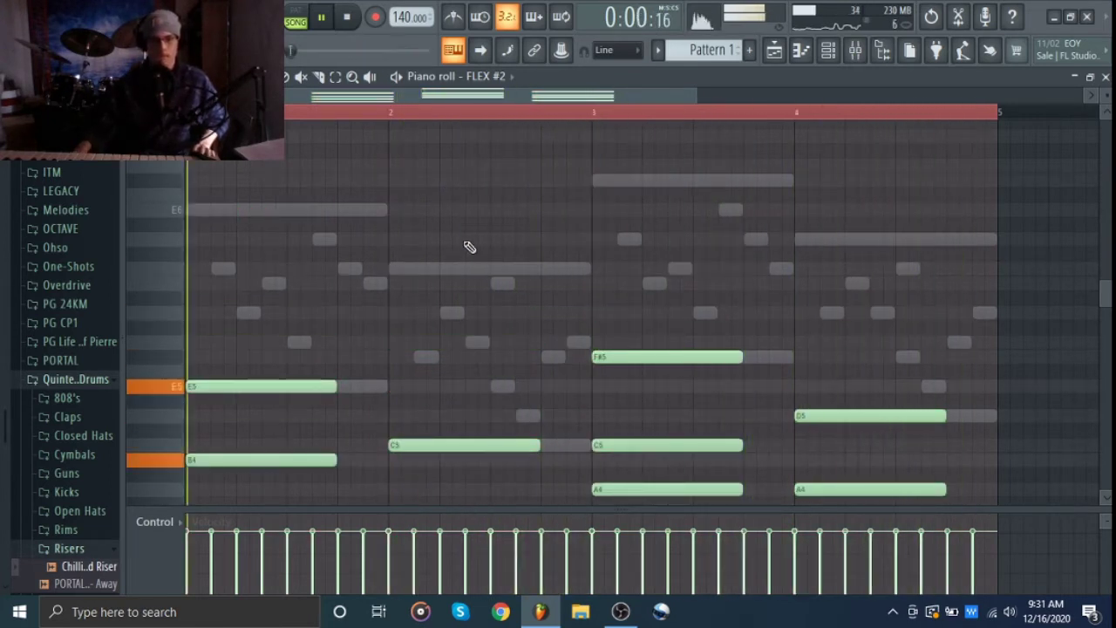
scroll(486, 248, down, 3)
key(space)
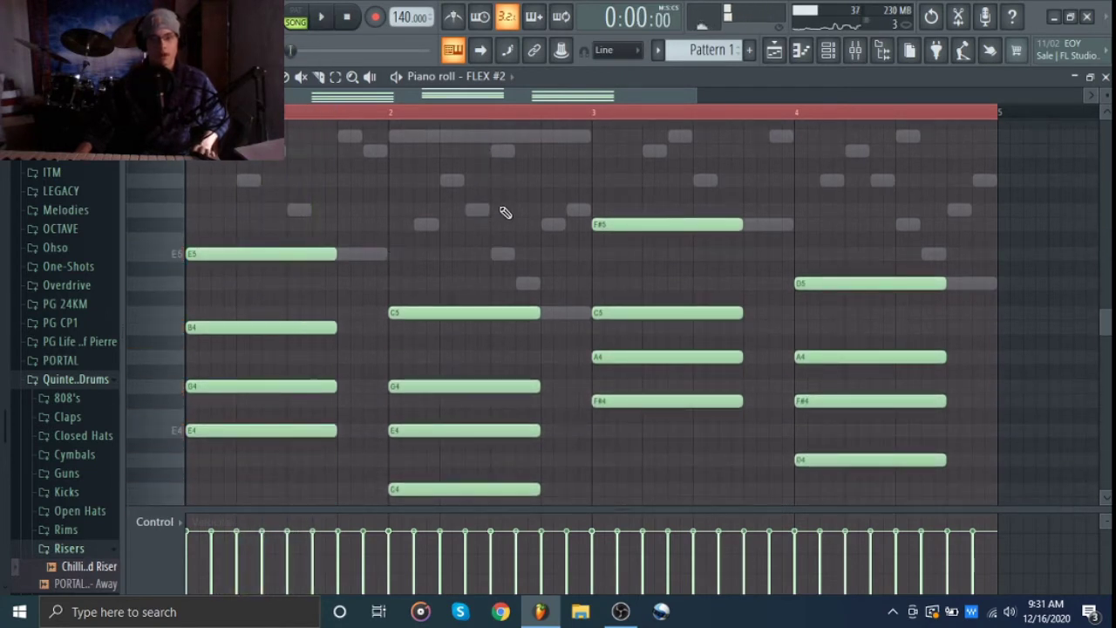
Add a third FLEX channel and filter the presets of all its packs to the Bell type
click(829, 54)
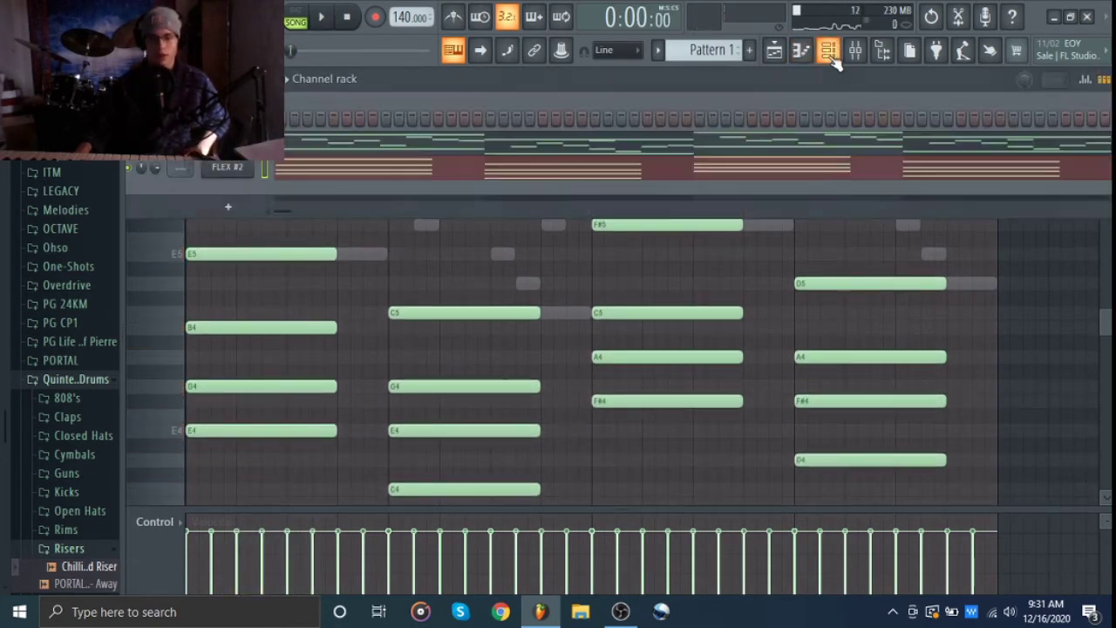
click(216, 201)
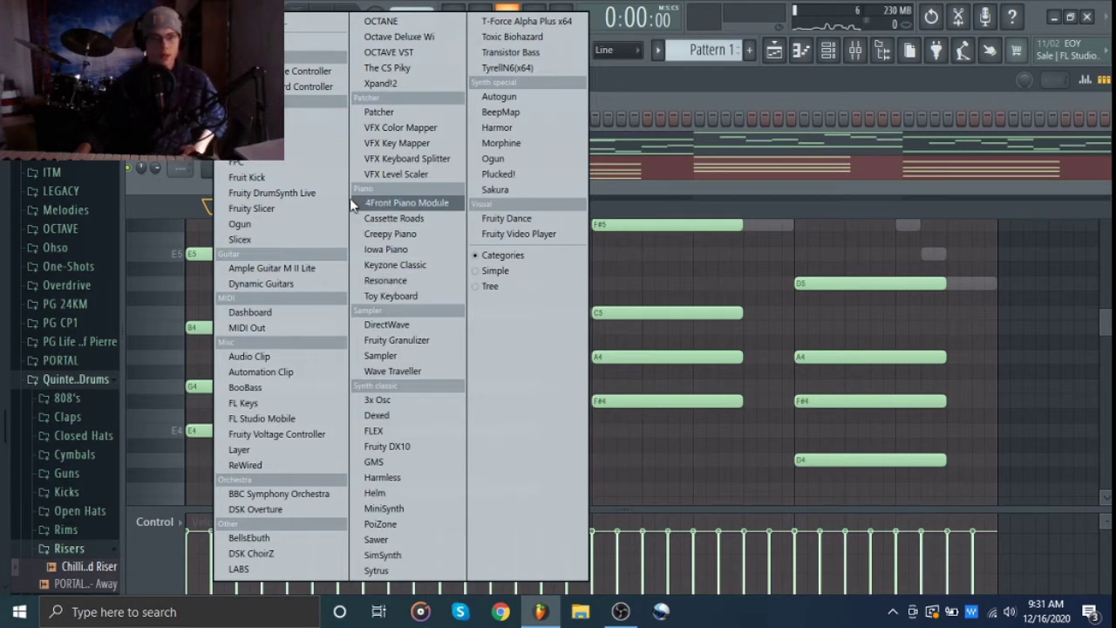
click(402, 431)
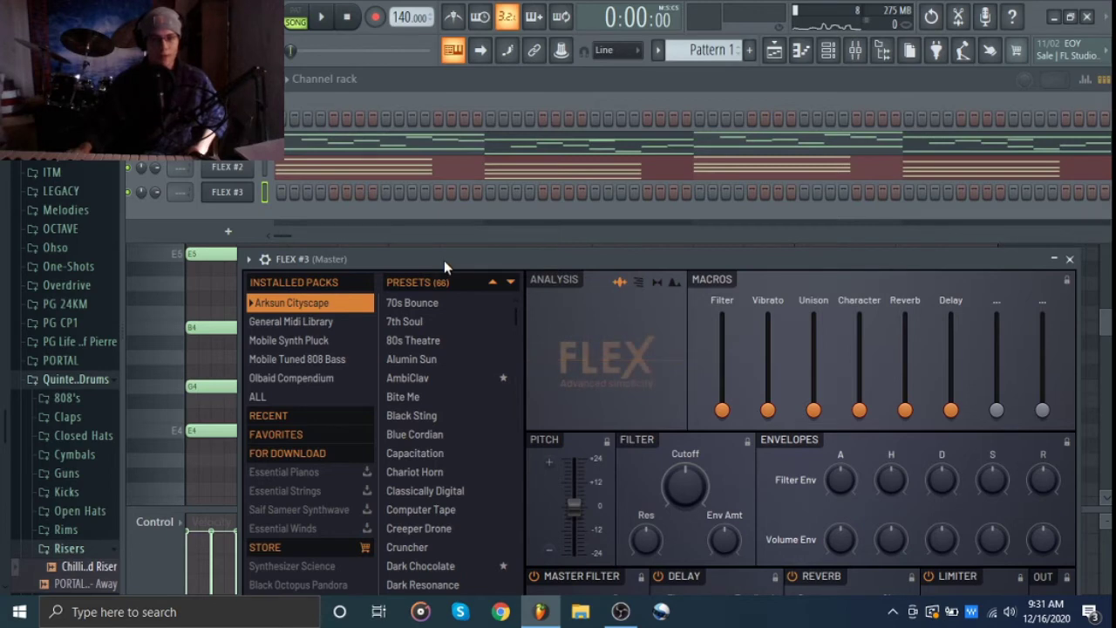
drag(444, 260, 329, 7)
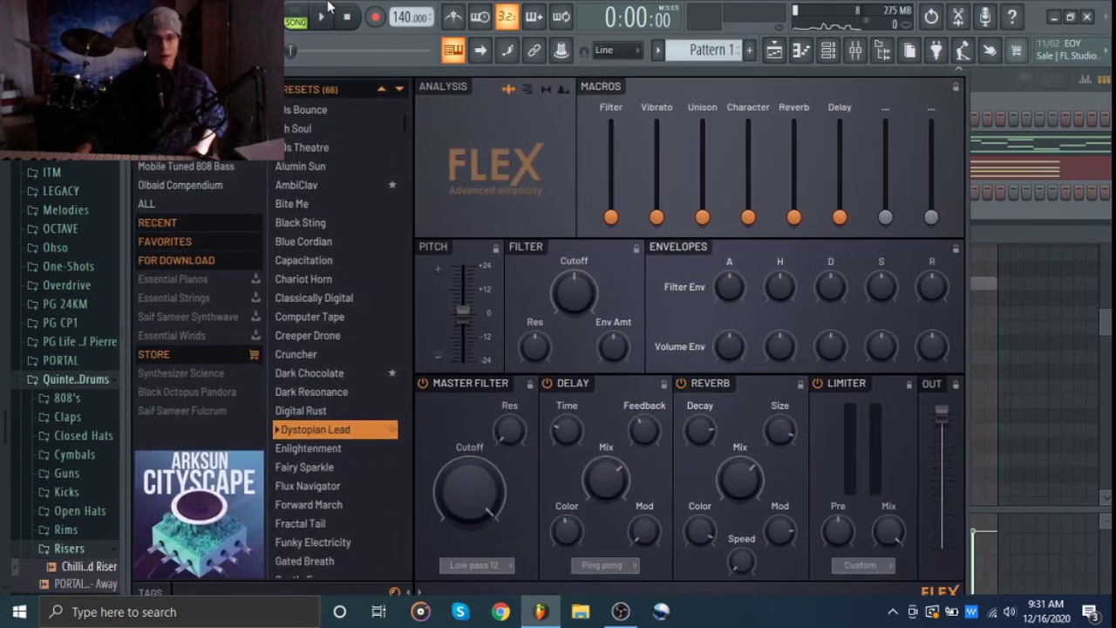
click(159, 203)
click(153, 593)
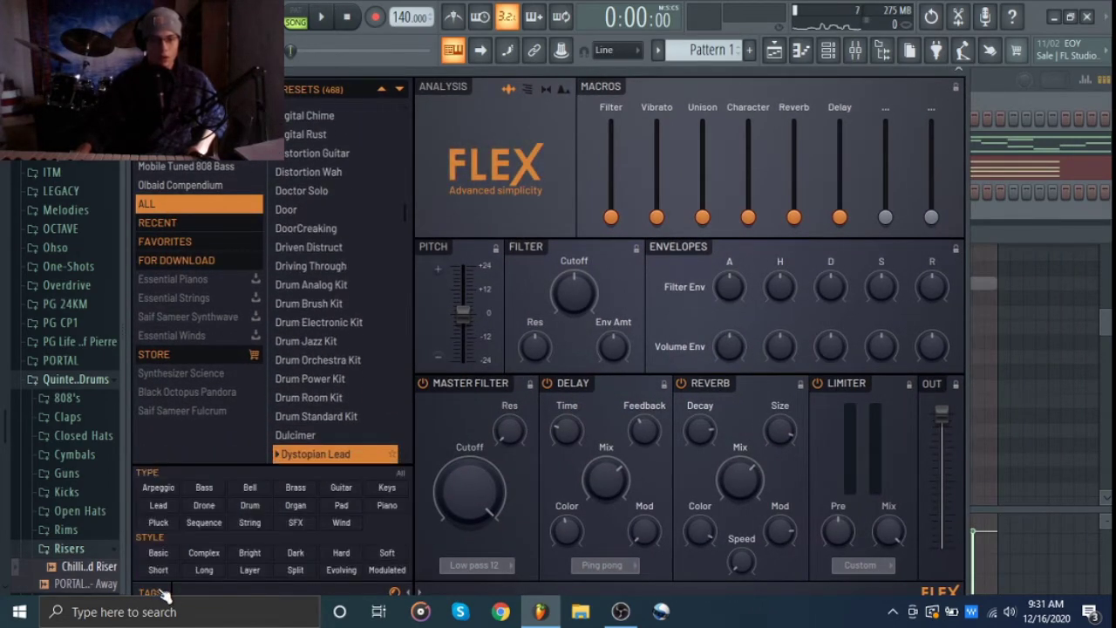
click(250, 488)
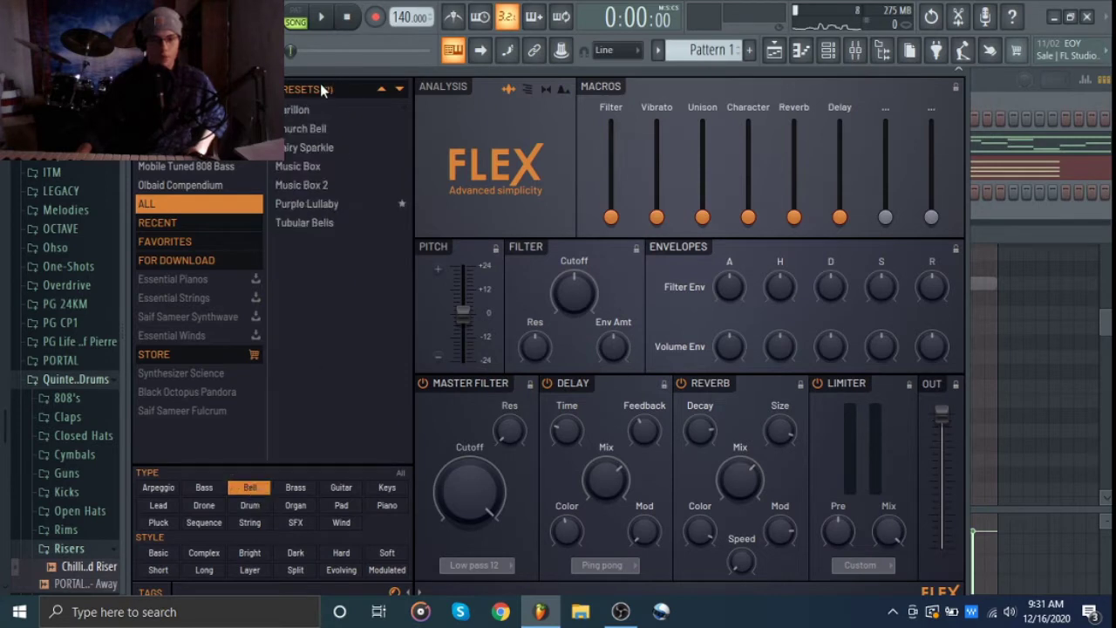
Audition the bell presets from Carillon to Music Box 2, choose Purple Lullaby and close the third FLEX
click(303, 109)
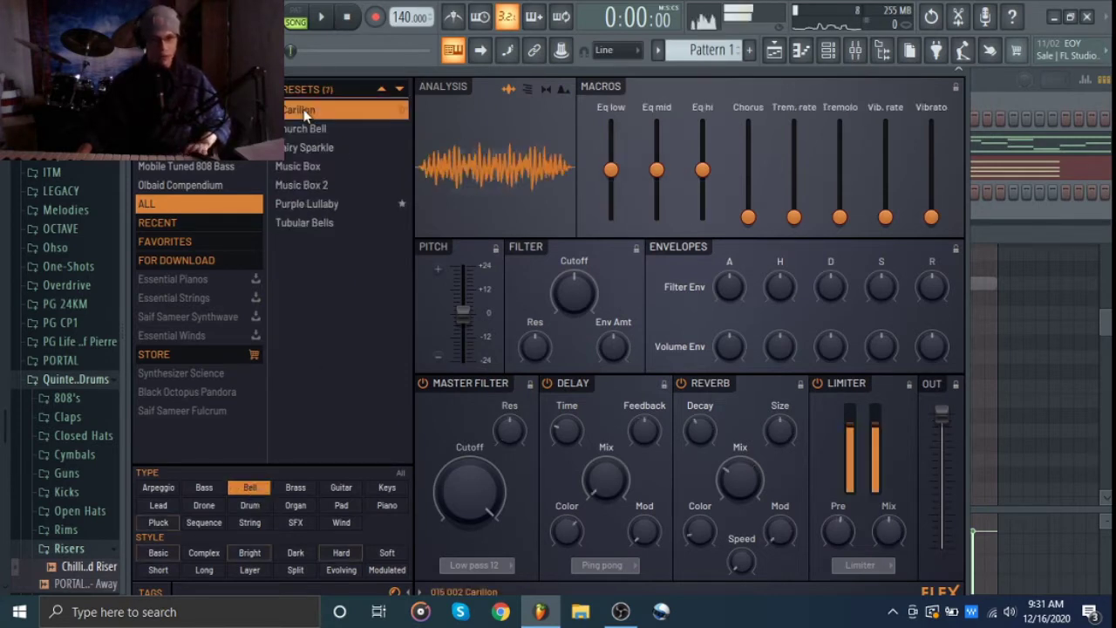
click(303, 129)
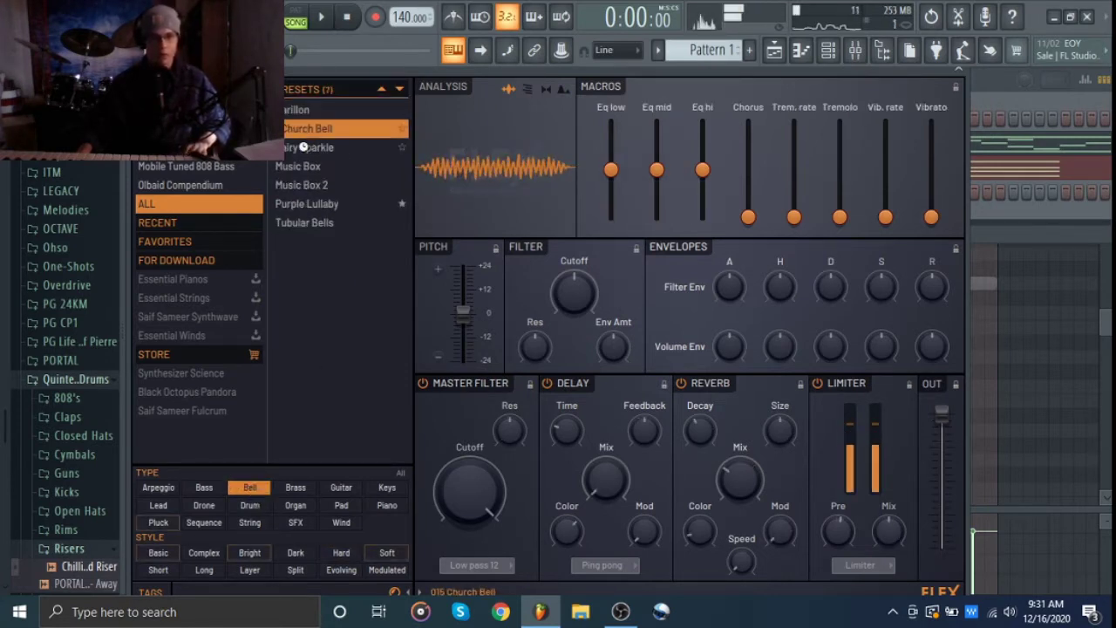
click(303, 147)
click(299, 167)
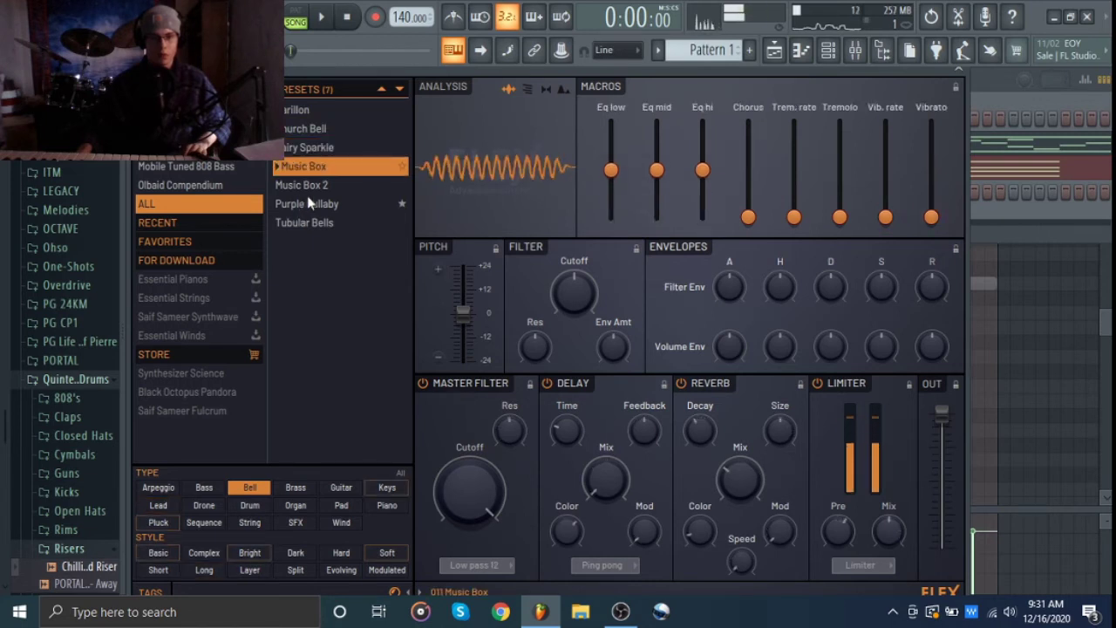
click(312, 184)
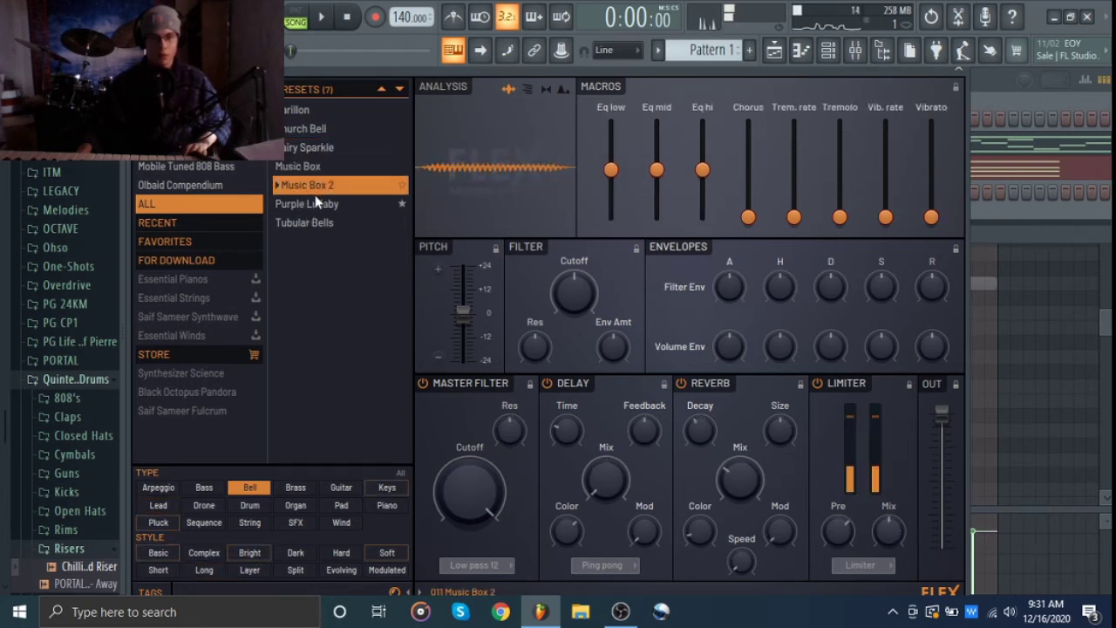
click(311, 204)
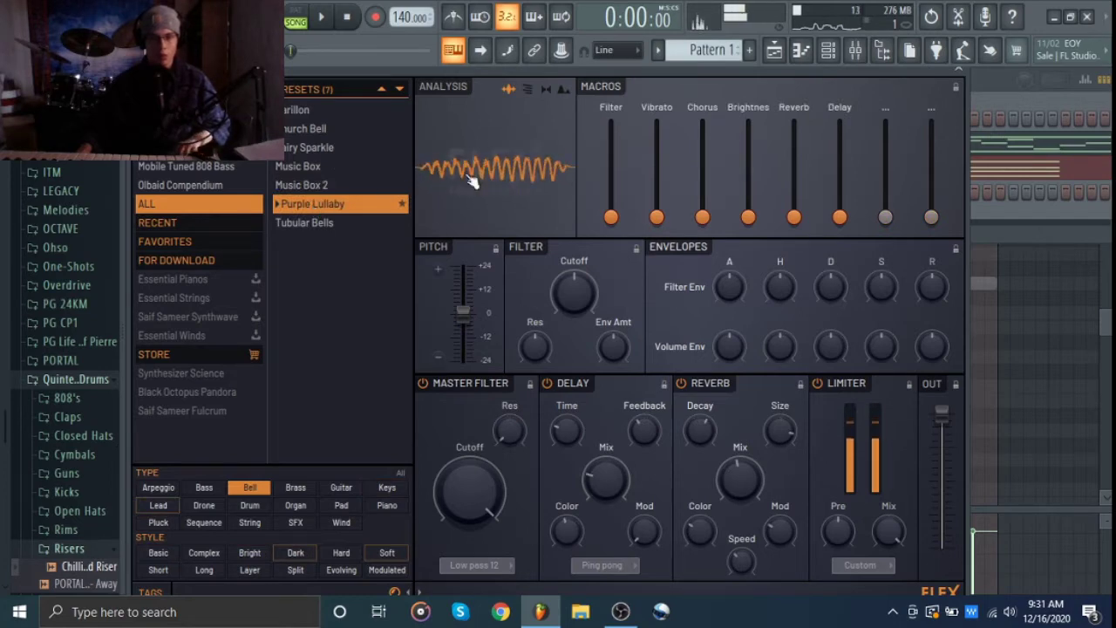
click(959, 72)
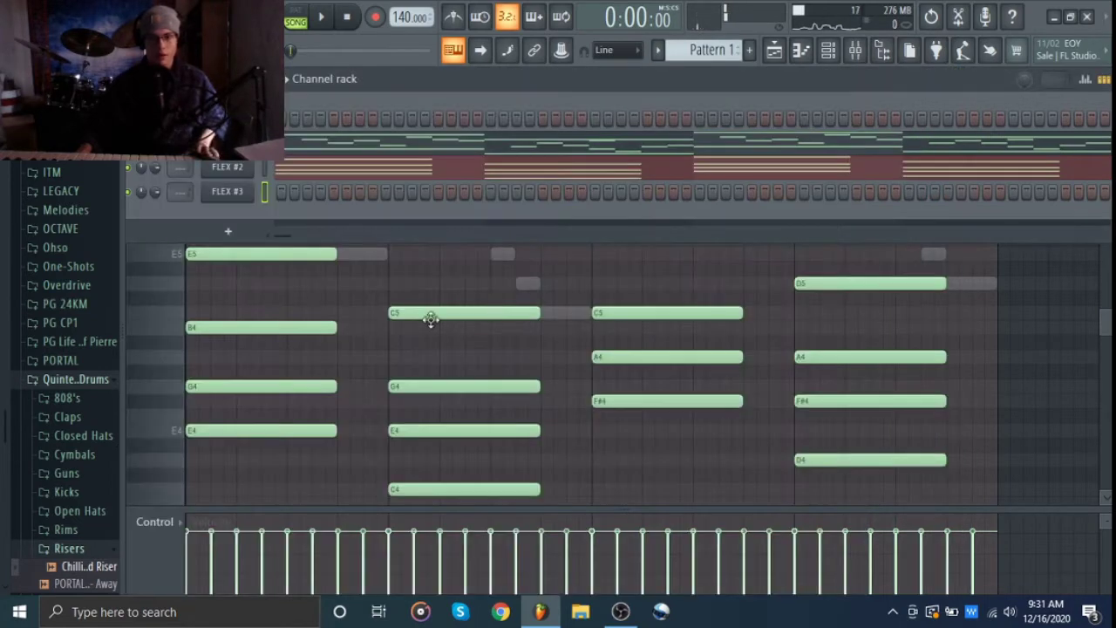
Open the third FLEX's piano roll and place a half-bar E5 note at the start of bar 1
right_click(249, 200)
click(279, 191)
click(209, 432)
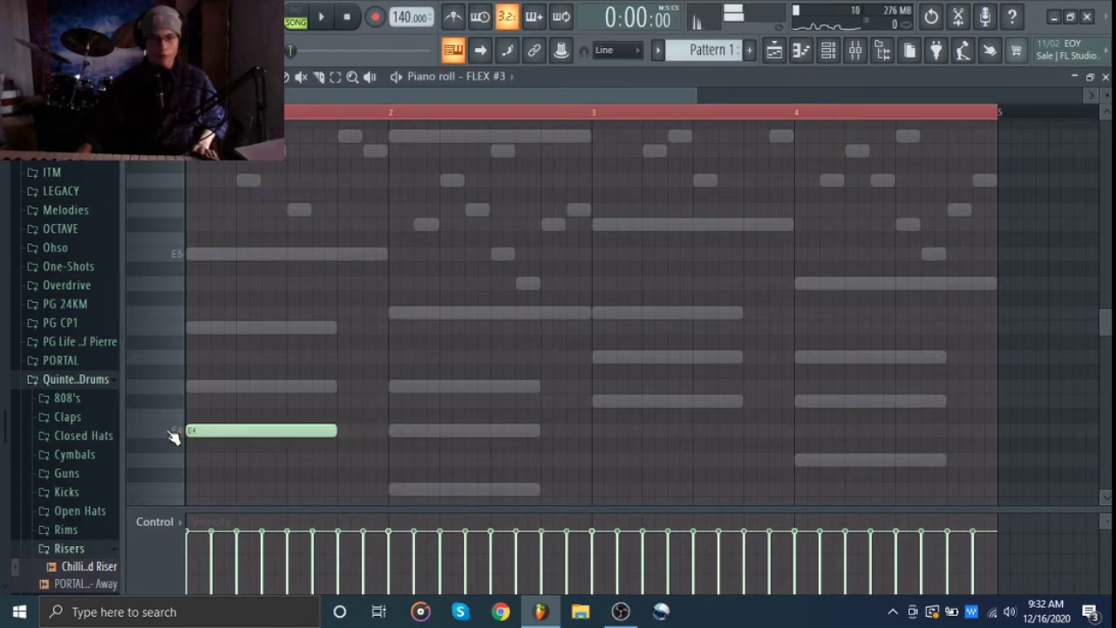
click(198, 256)
scroll(241, 289, up, 3)
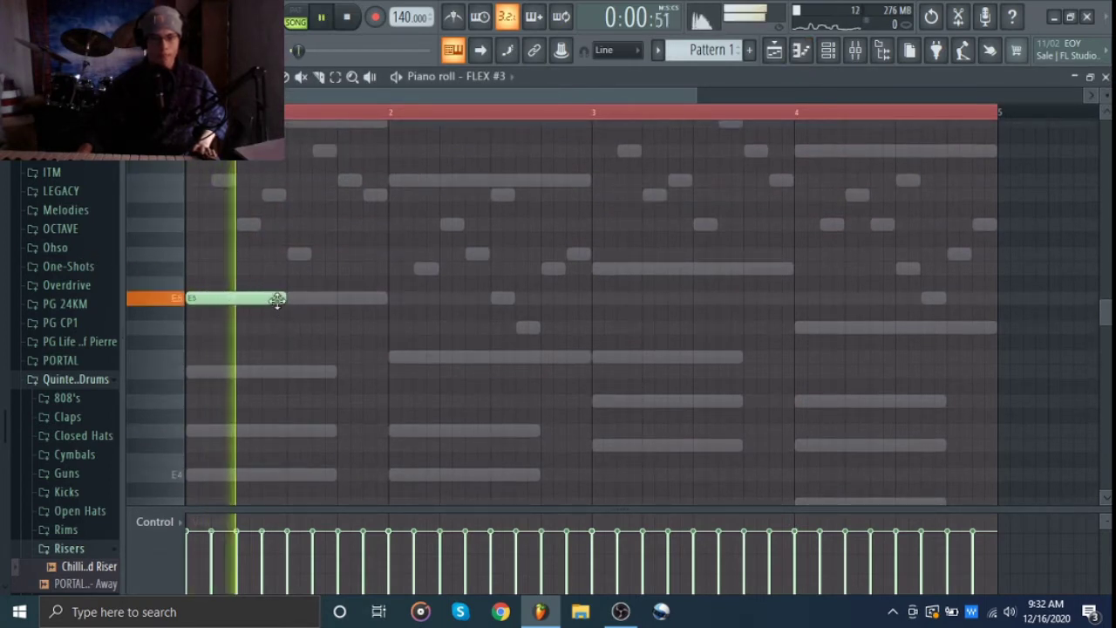
key(space)
Add quarter-bar F#5 and G5 notes in the second half of bar 1 and a half-bar C6 at bar 2
click(290, 268)
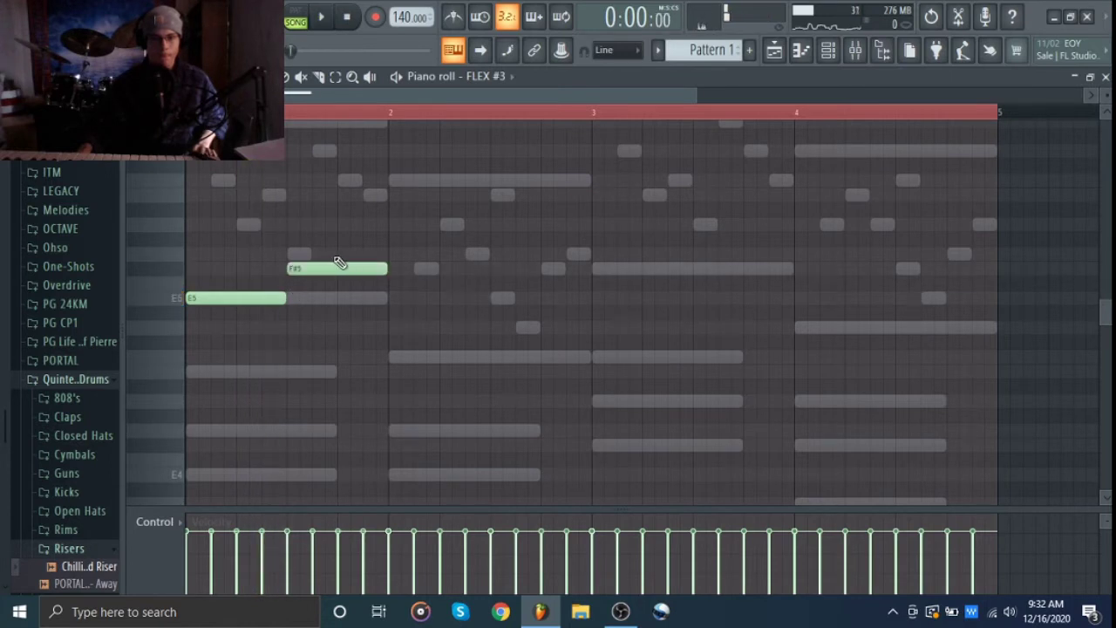
click(335, 254)
click(386, 179)
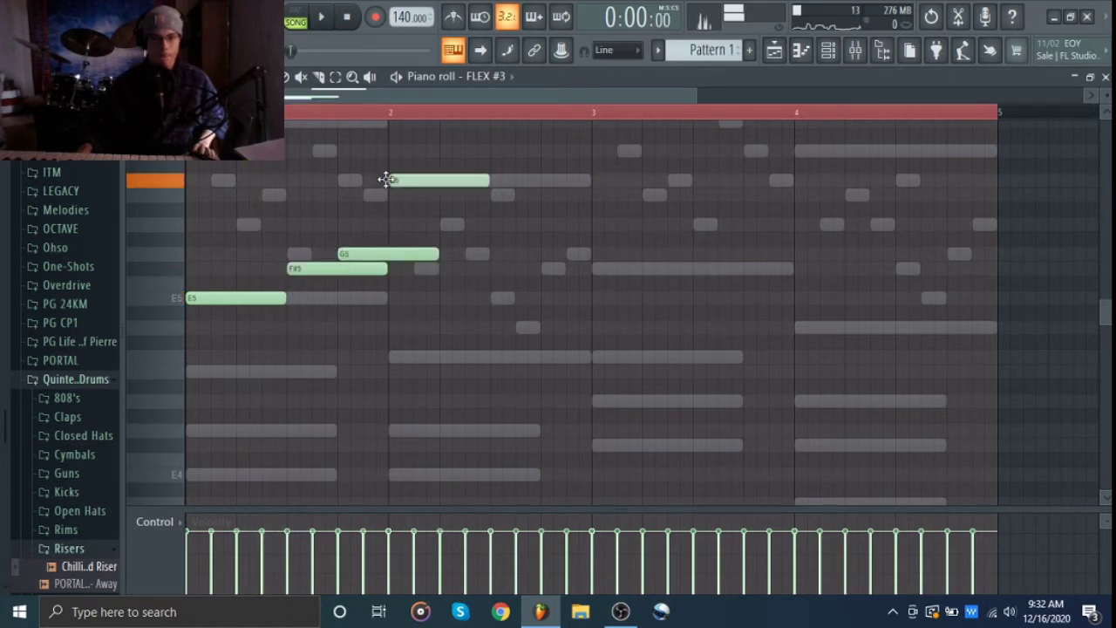
key(ctrl+l)
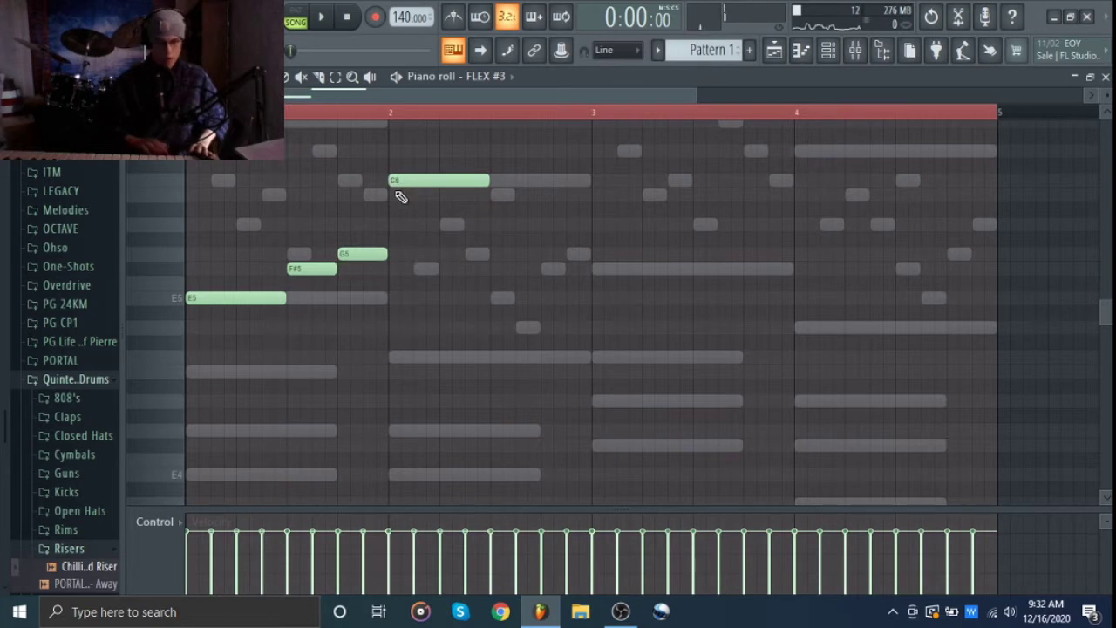
Play back the bell melody together with the other layers and check its channel in the channel rack
key(space)
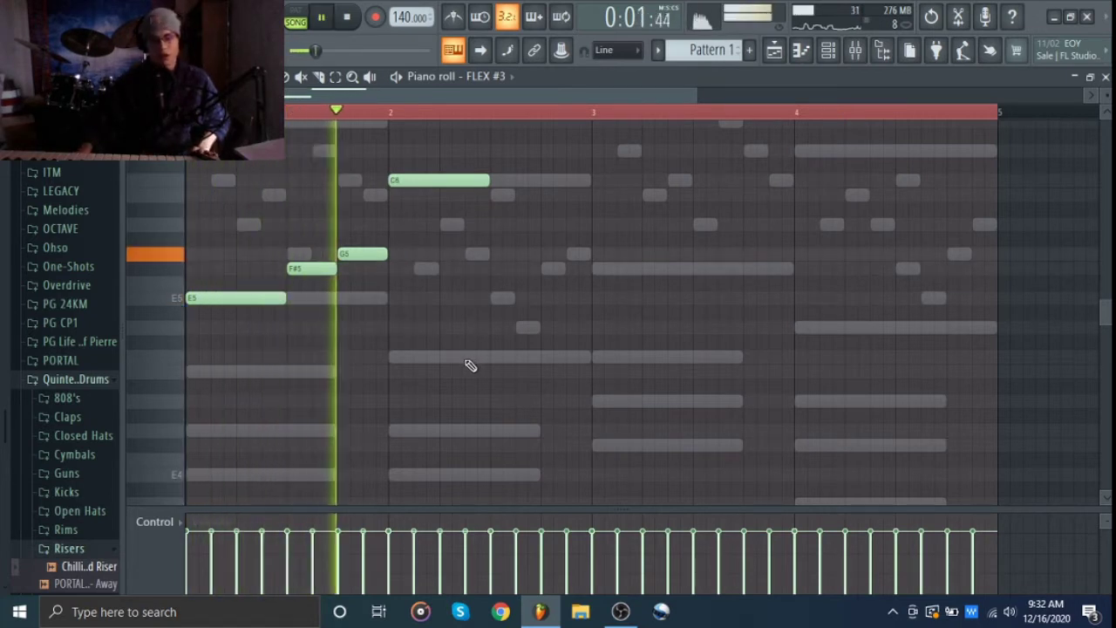
key(space)
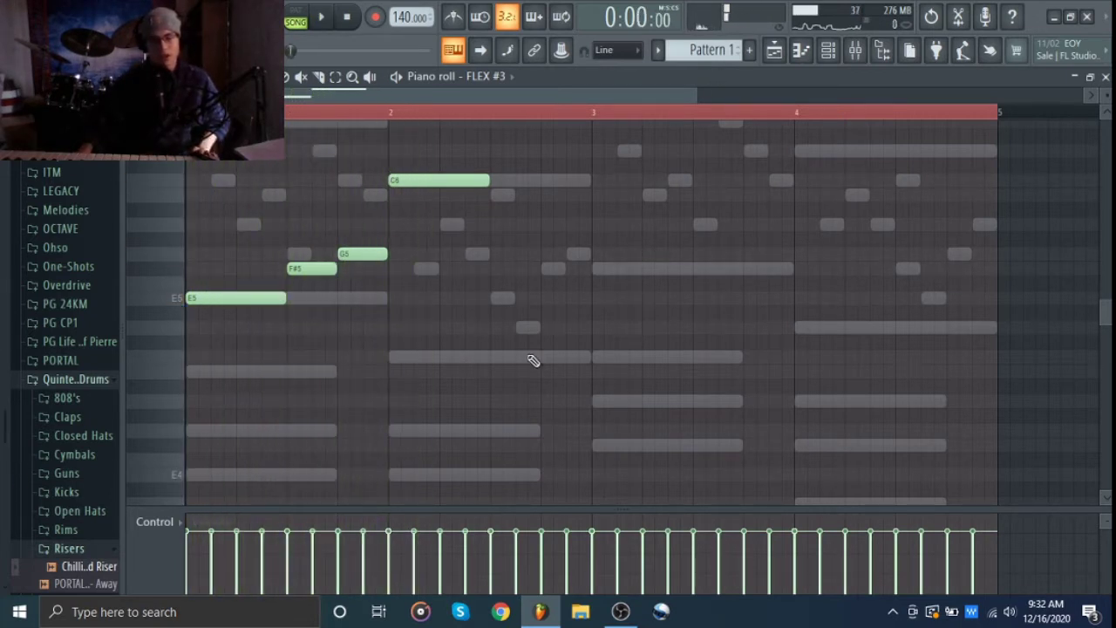
scroll(532, 353, up, 1)
key(space)
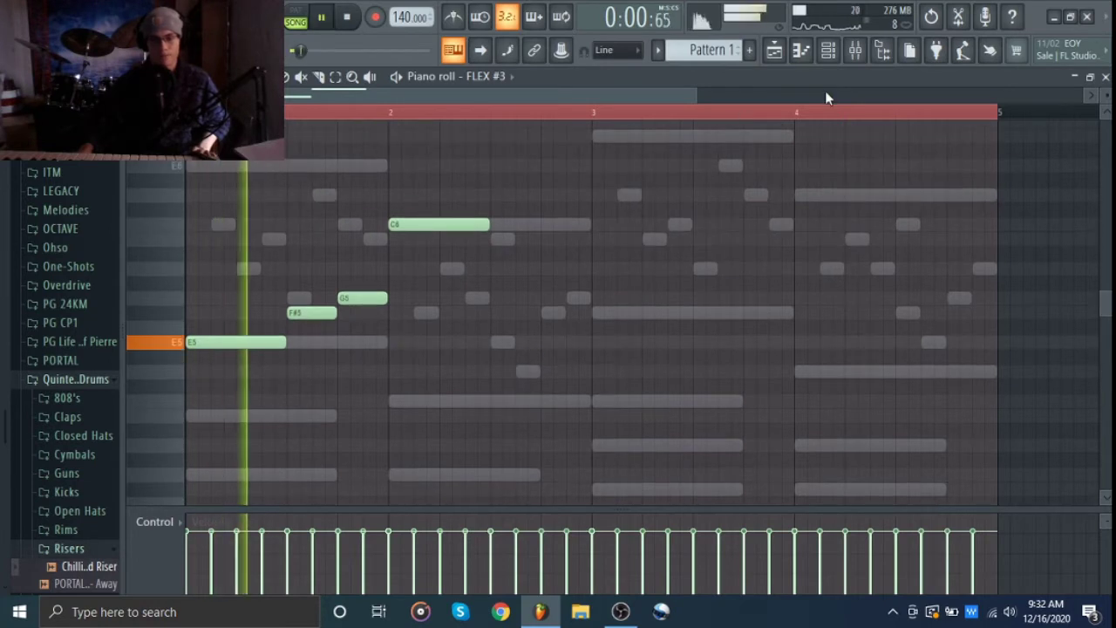
key(F6)
key(space)
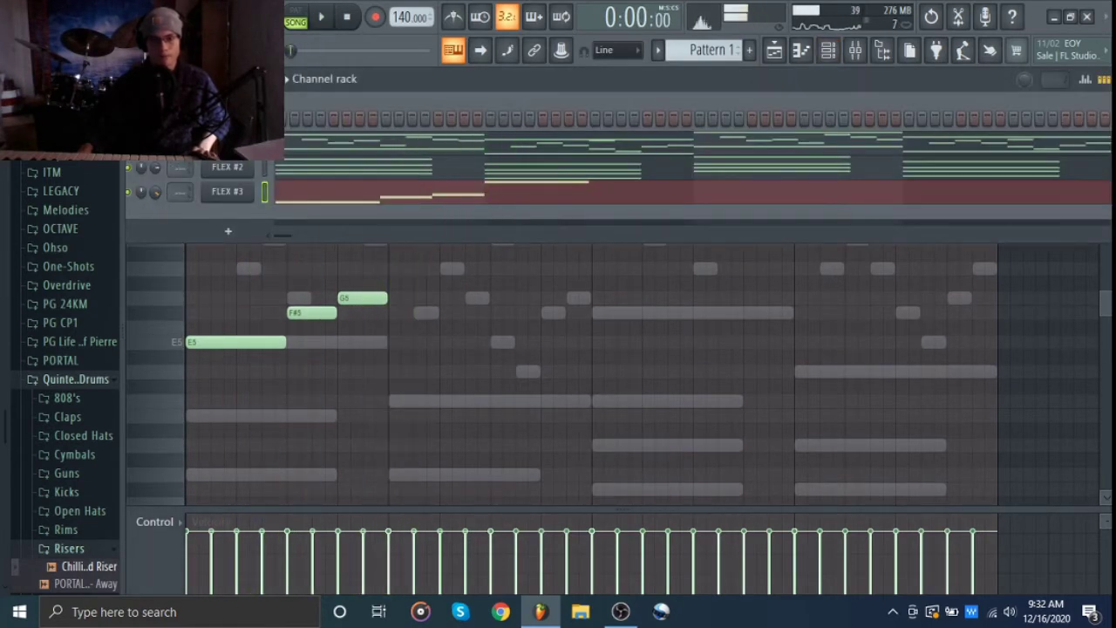
key(space)
key(F6)
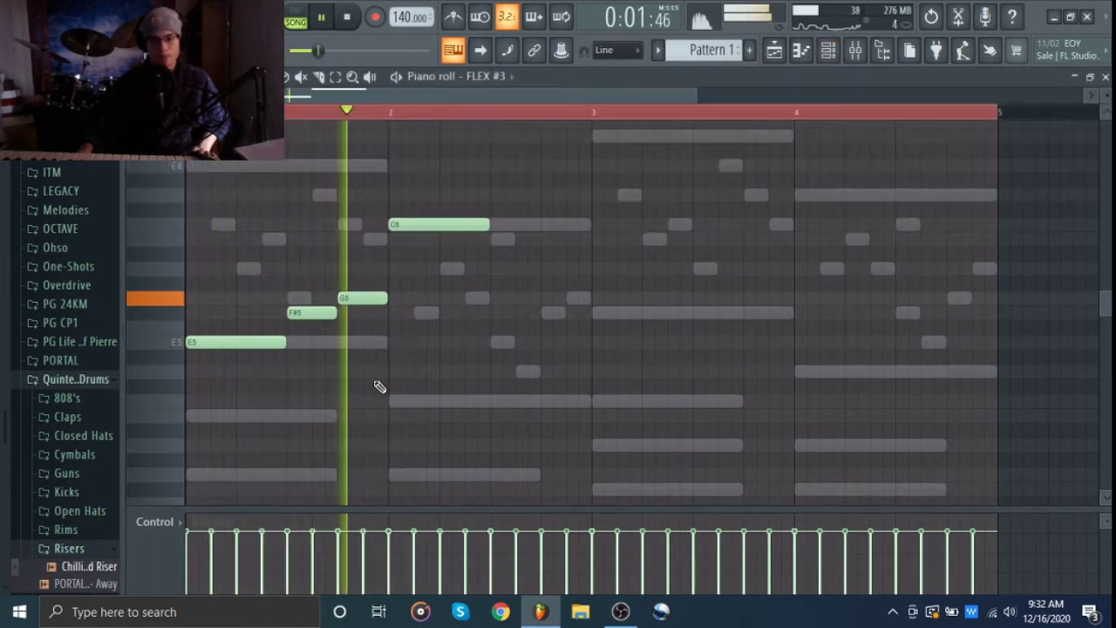
key(space)
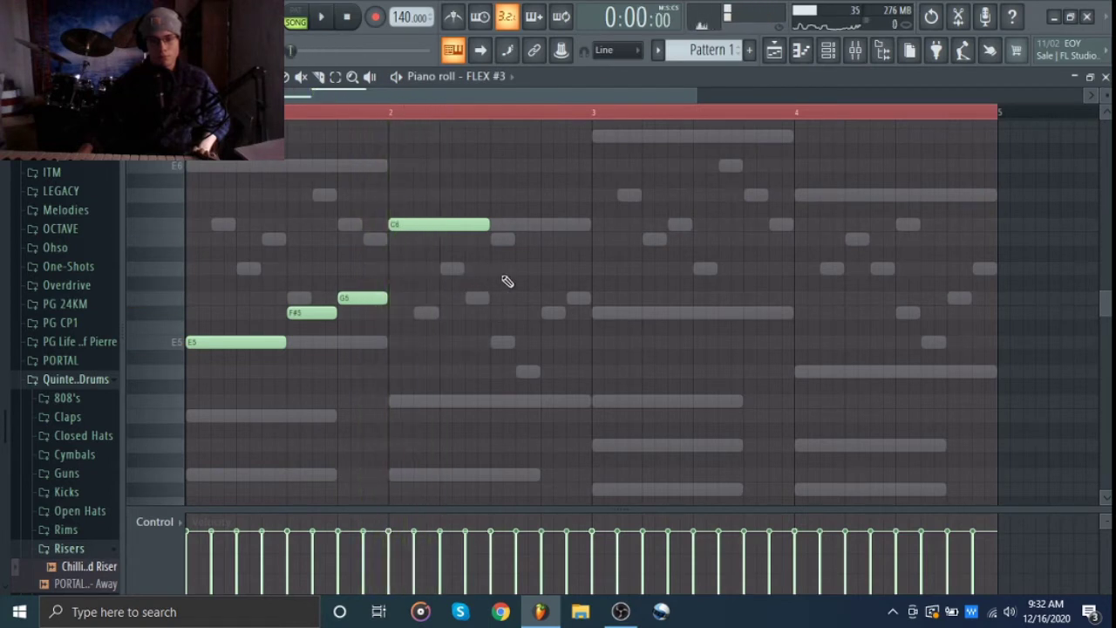
Add A5 and G5 notes in the second half of bar 2 and a half-bar F#5 at the start of bar 3
click(491, 272)
click(543, 299)
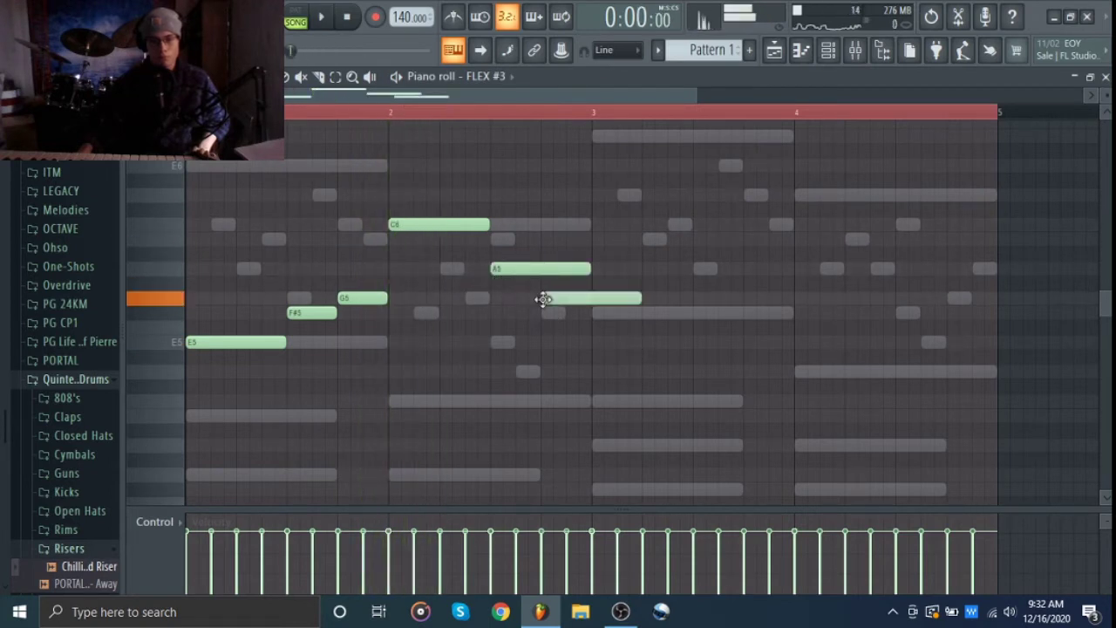
click(594, 312)
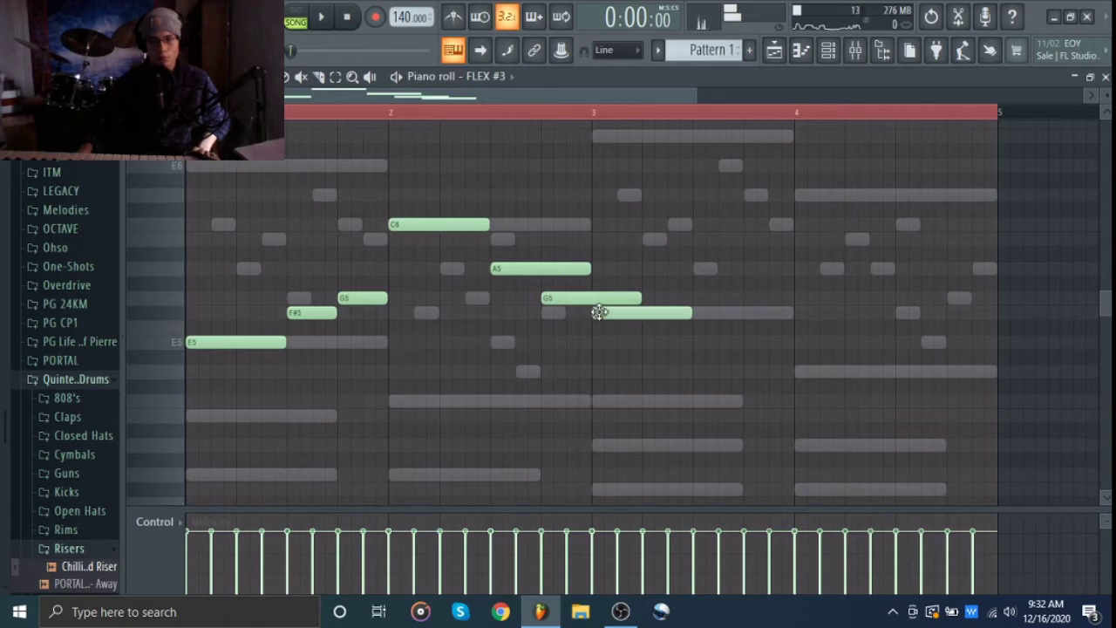
Place C5 and E5 in the second half of bar 3 and D5 at bar 4, trimming the overlapping notes to quarter-bar lengths
click(695, 371)
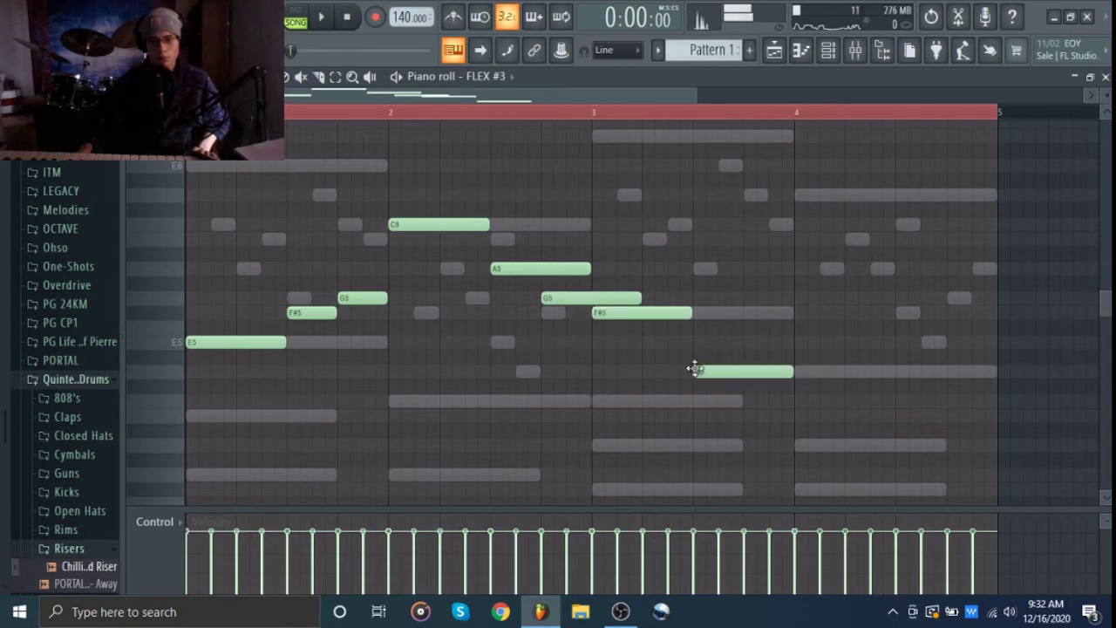
click(748, 345)
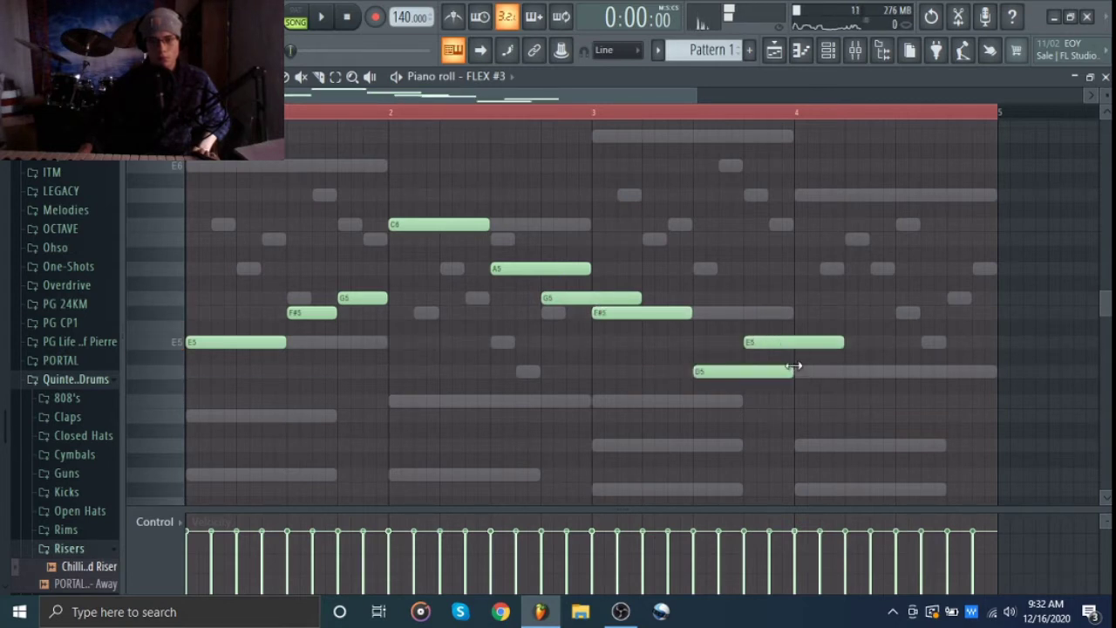
drag(748, 388, 775, 404)
click(796, 373)
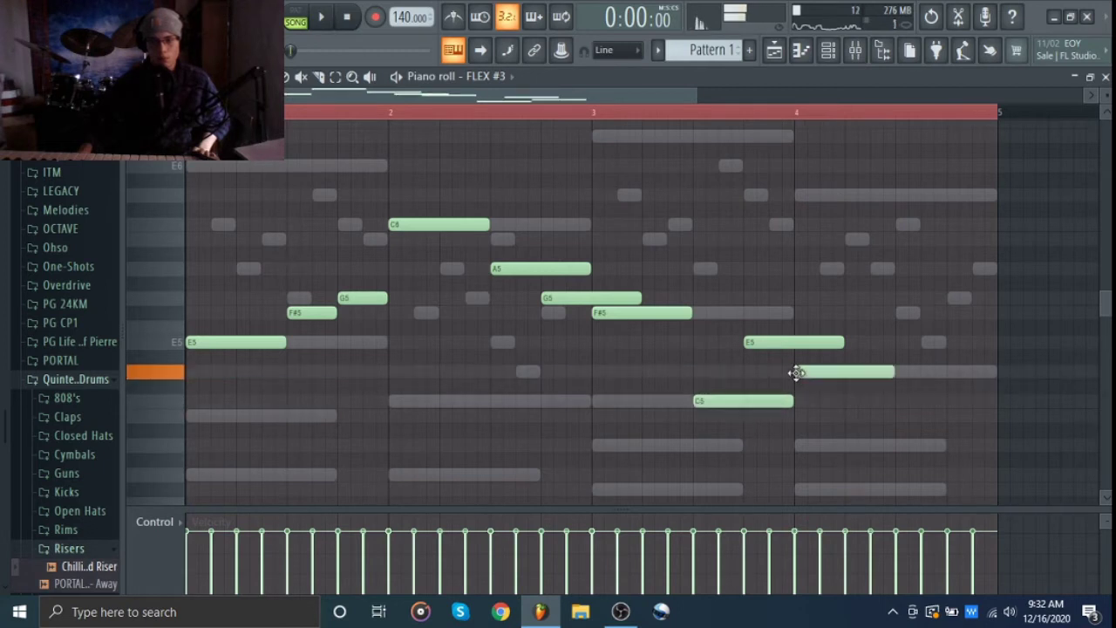
key(space)
key(ctrl+l)
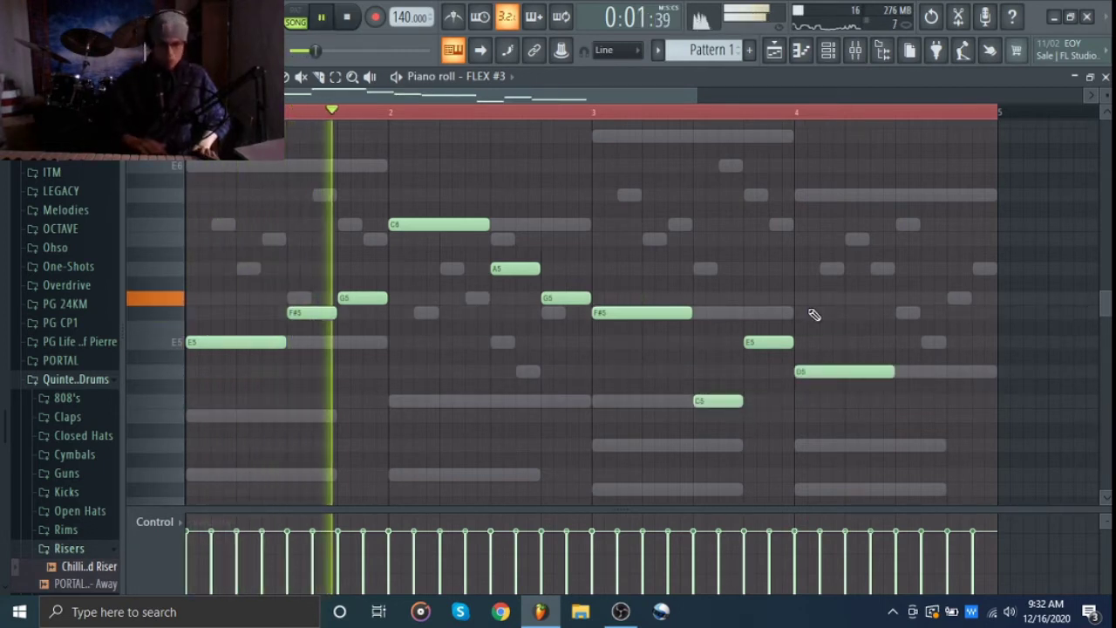
Finish bar 4 with quarter-bar C5 and D5 notes in its second half and play back the melody
click(950, 400)
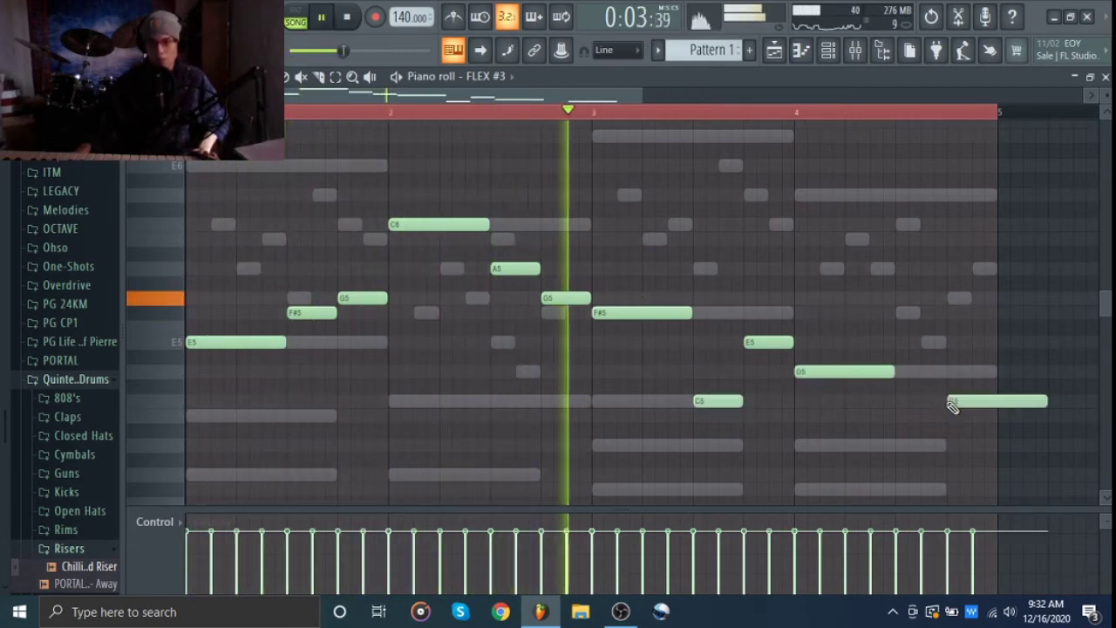
drag(974, 394, 963, 433)
key(space)
click(952, 371)
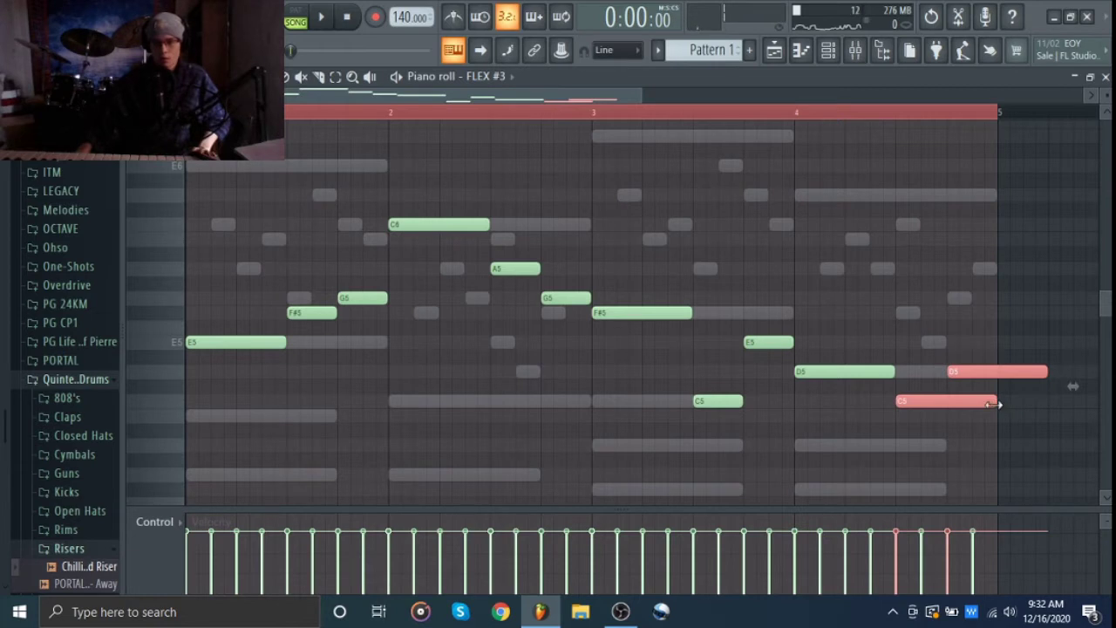
drag(955, 418, 944, 420)
ctrl+click(949, 434)
key(space)
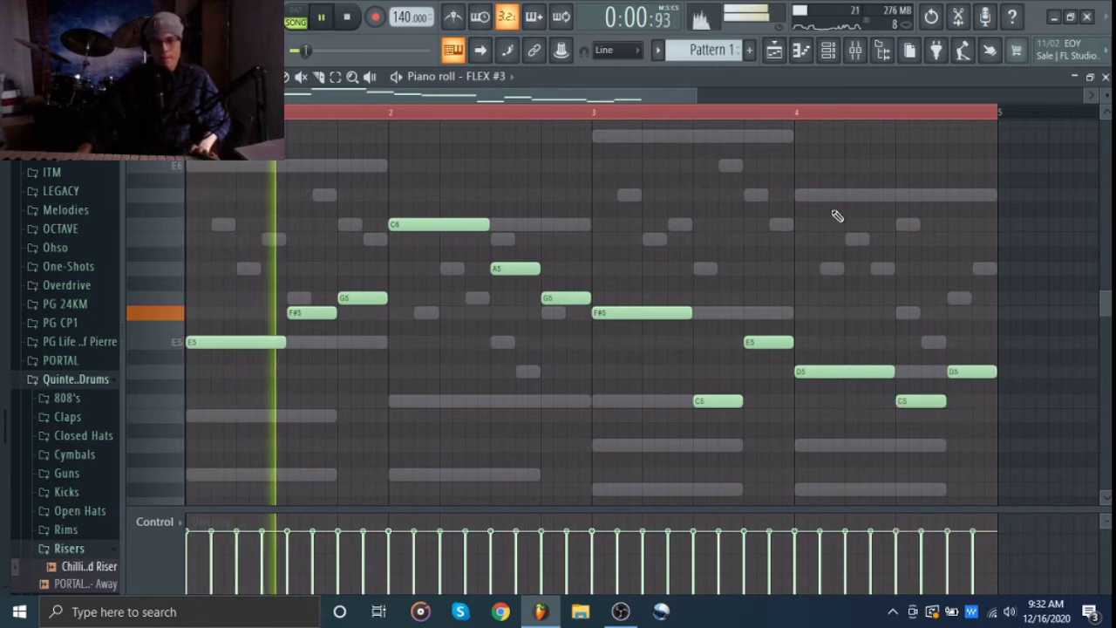
Transpose the whole bell melody up one octave and play it back
key(space)
key(ctrl+Up)
key(space)
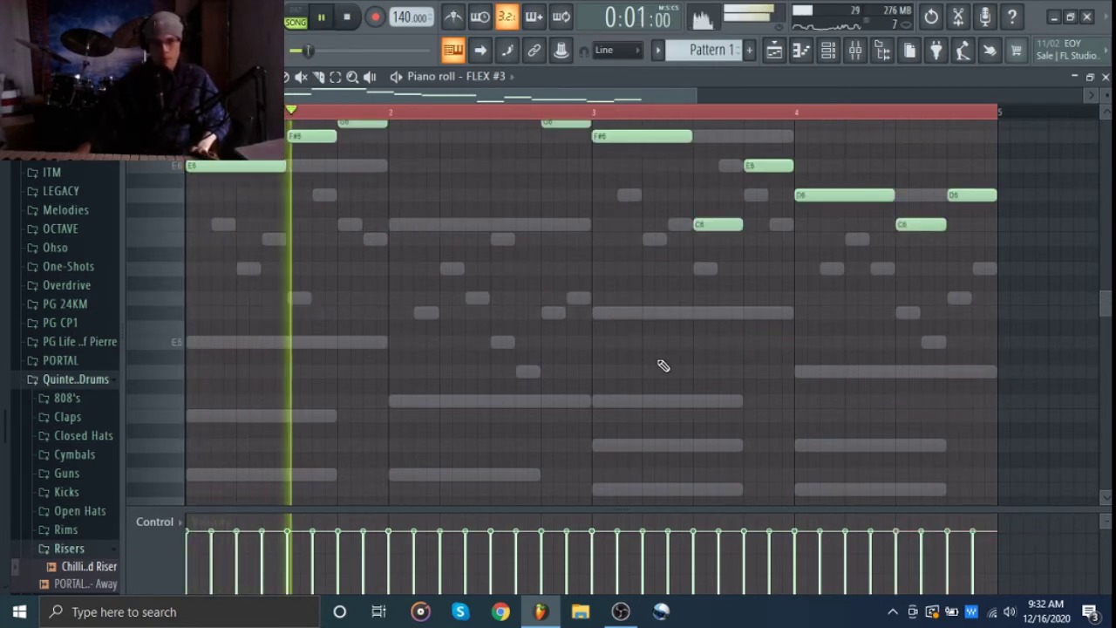
scroll(663, 367, up, 2)
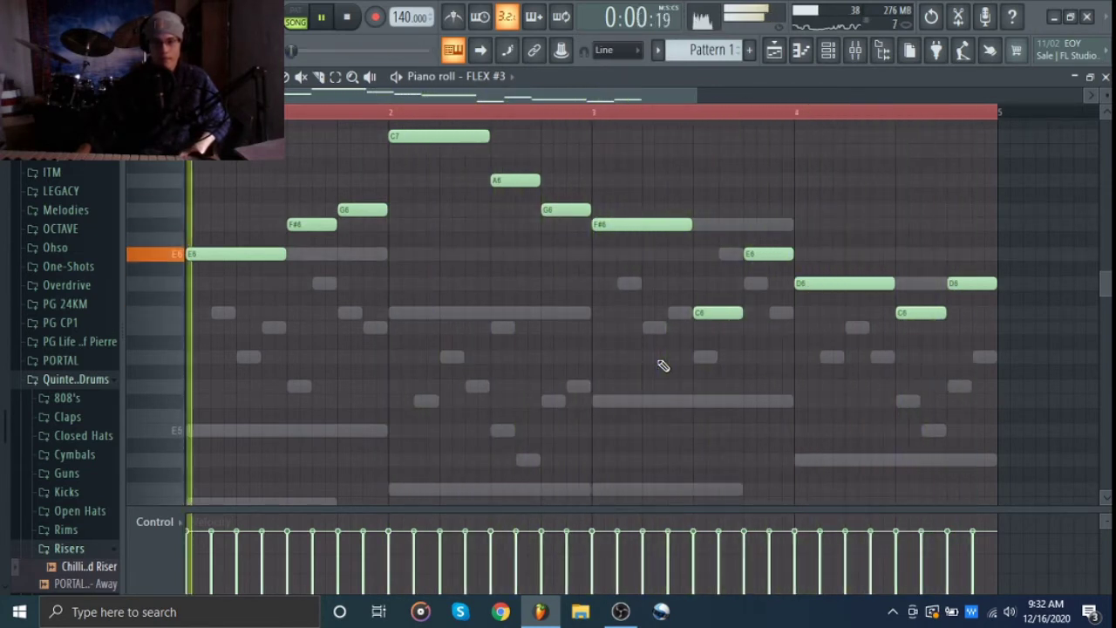
key(space)
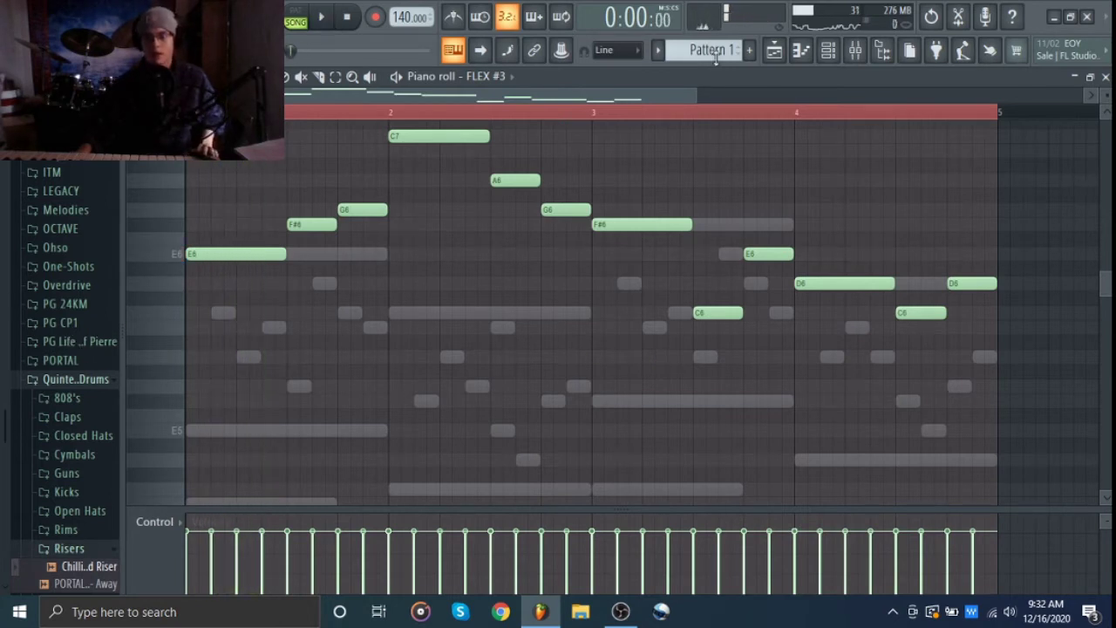
Route the FLEX #2 and FLEX #3 channels to mixer tracks 2 and 3 and show the mixer
click(828, 50)
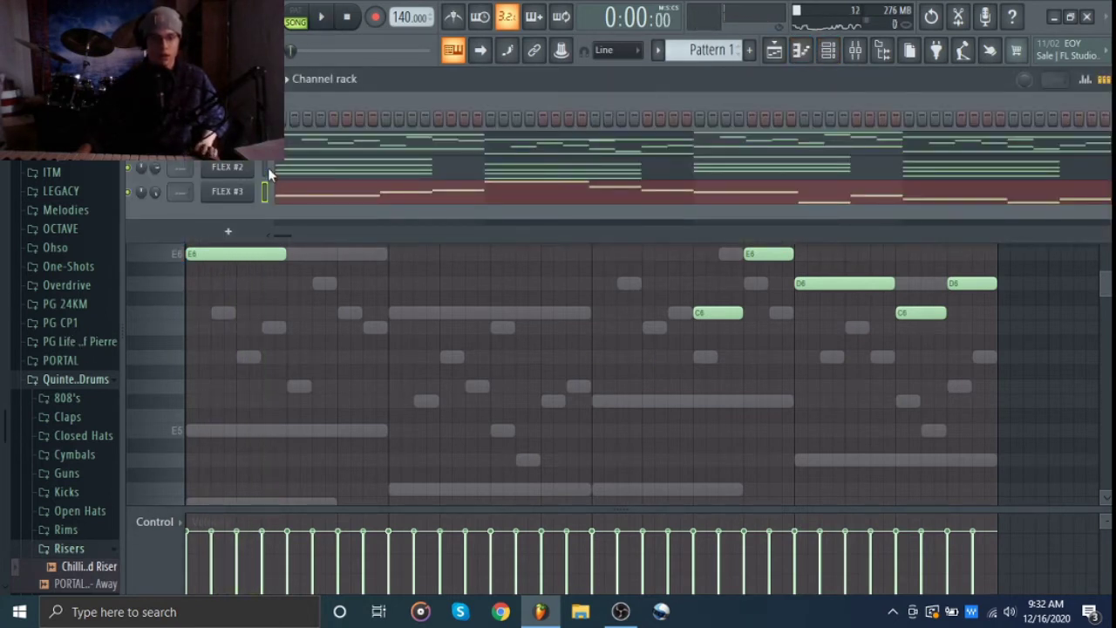
key(F9)
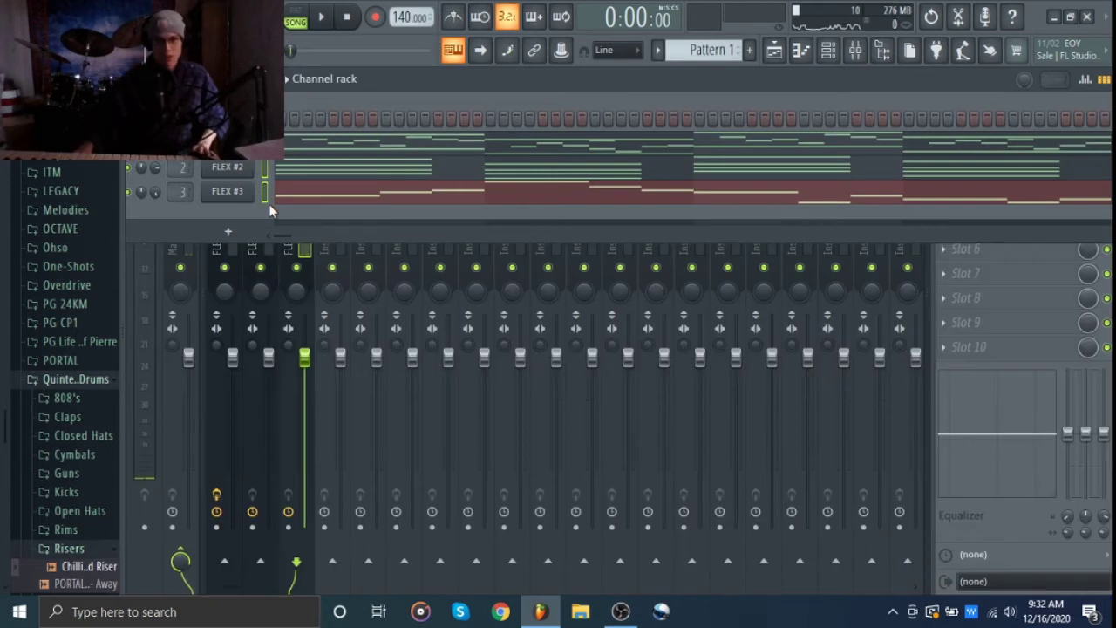
click(827, 49)
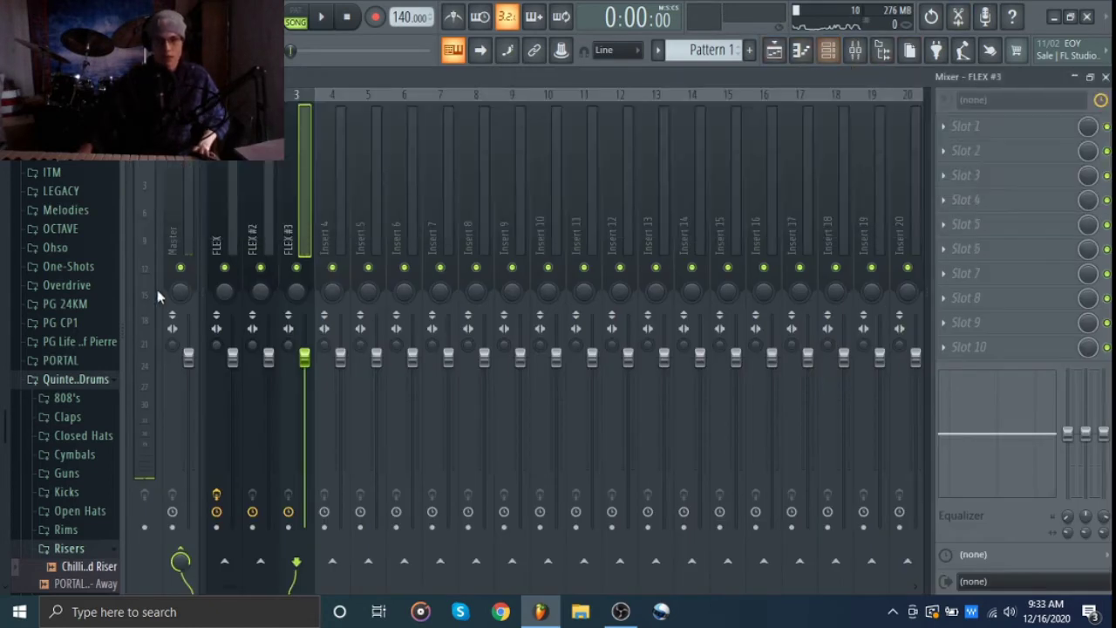
Add Fruity Parametric EQ 2 in slot 2 of the FLEX mixer track and lower its band 7 to cut the highs
click(218, 244)
key(space)
click(984, 157)
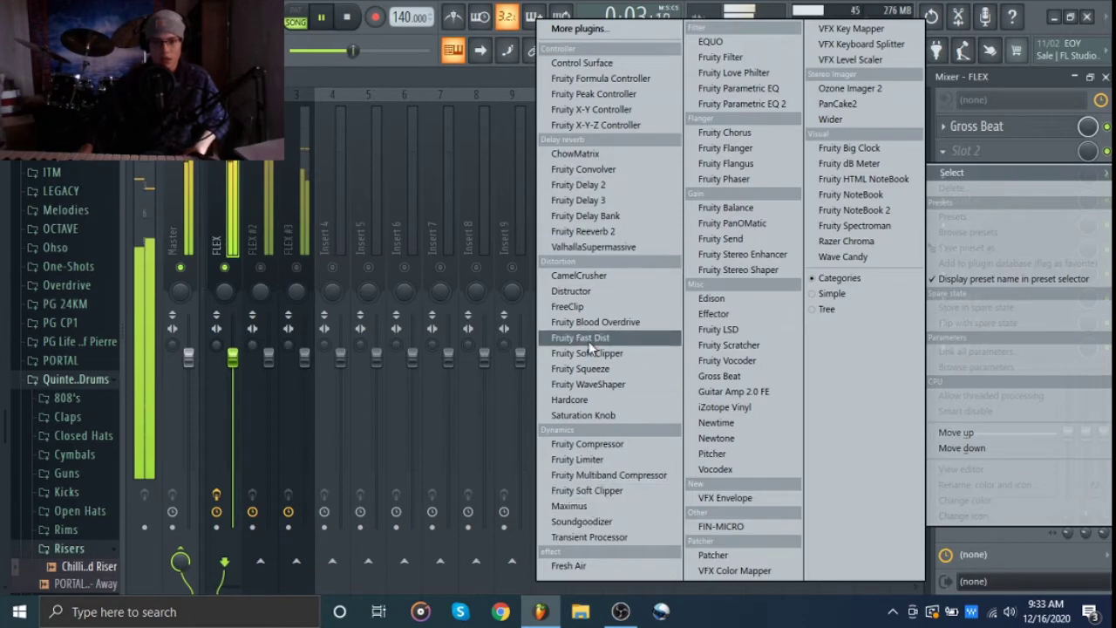
click(741, 104)
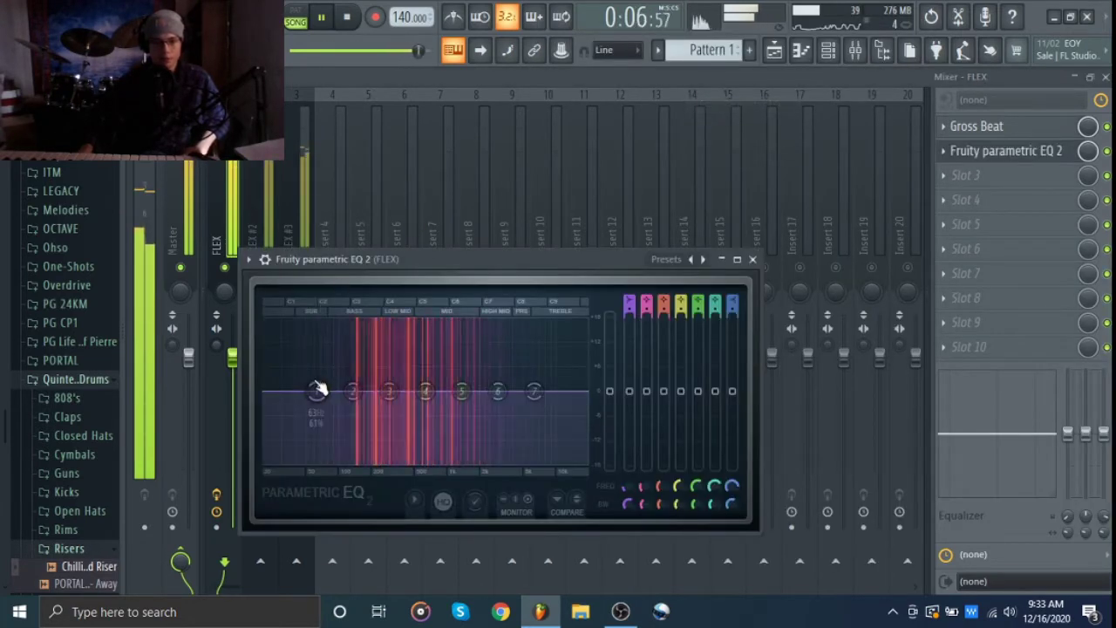
drag(533, 391, 545, 444)
click(752, 259)
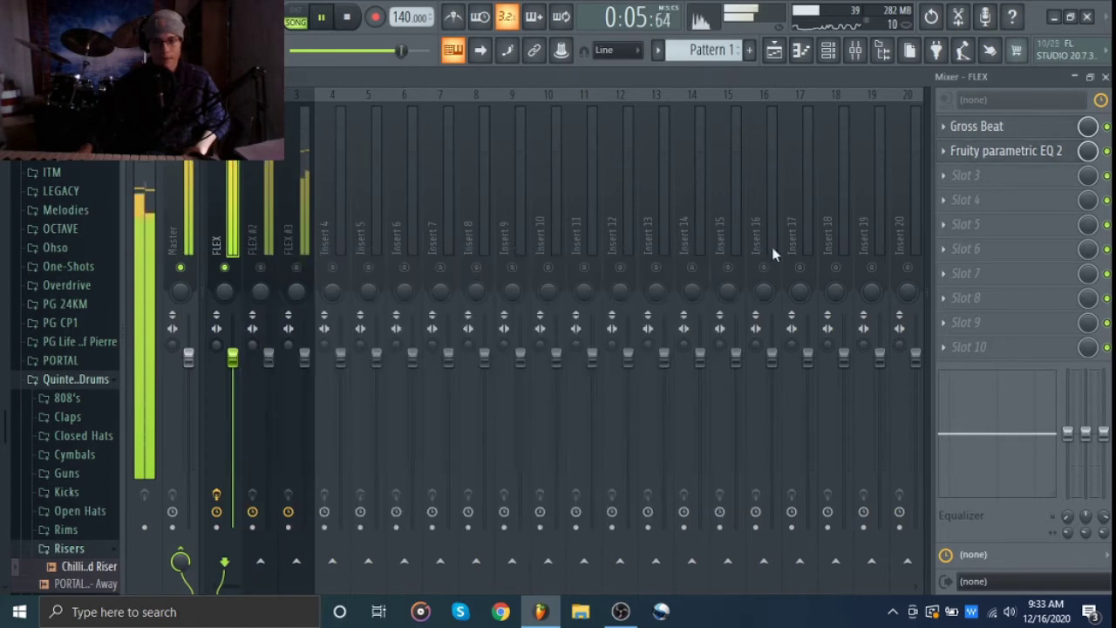
Add Fruity Reeverb 2 in slot 3 of the FLEX mixer track and raise its wet level slightly
click(992, 177)
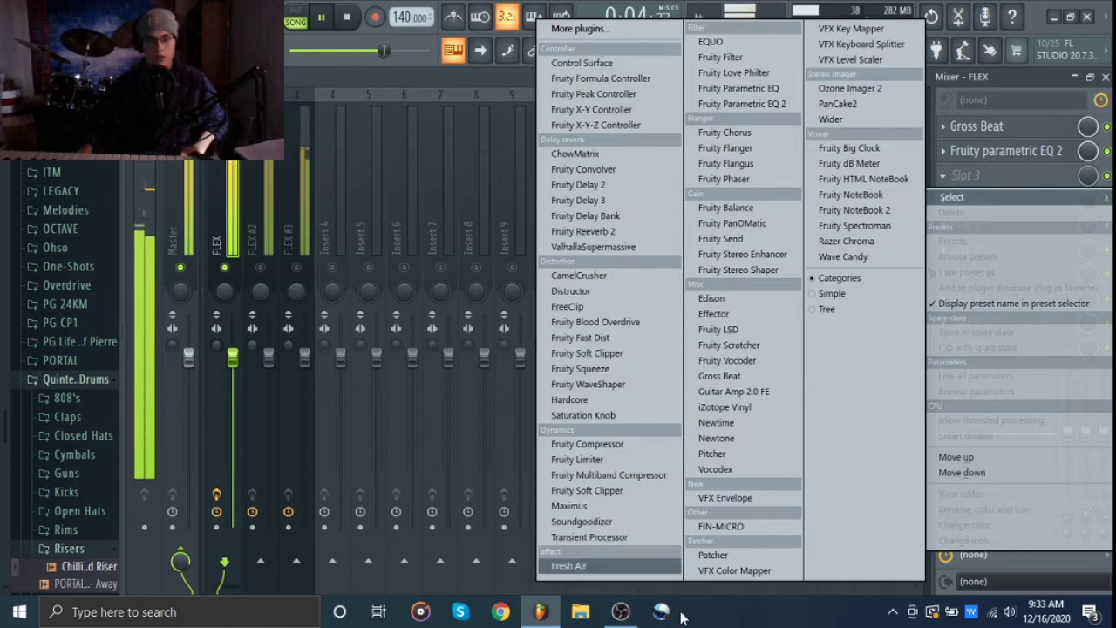
drag(615, 231, 612, 231)
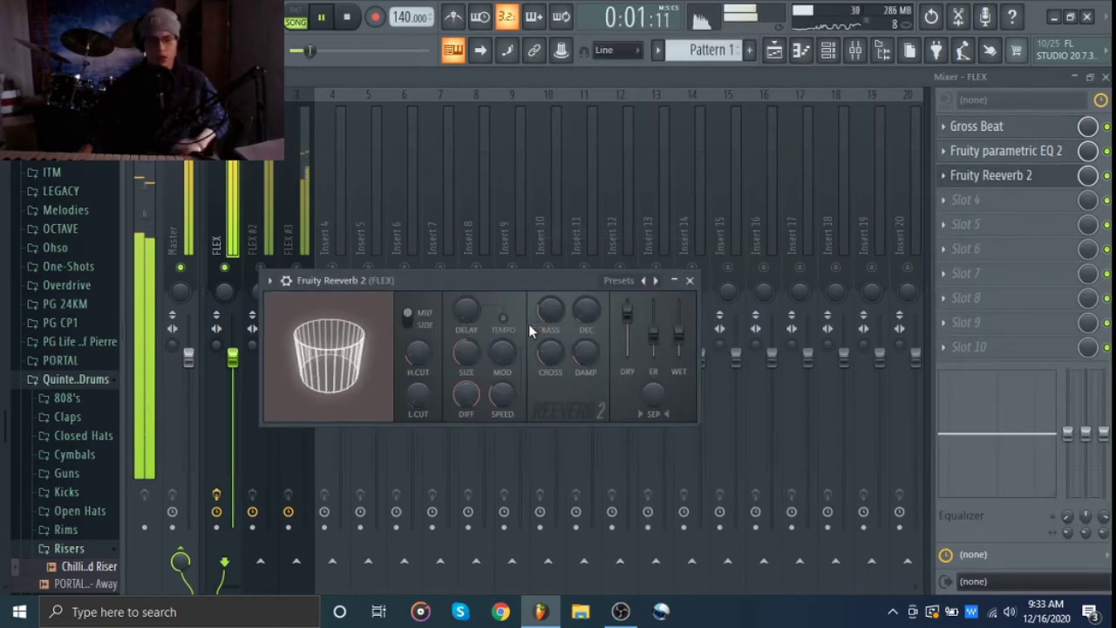
key(space)
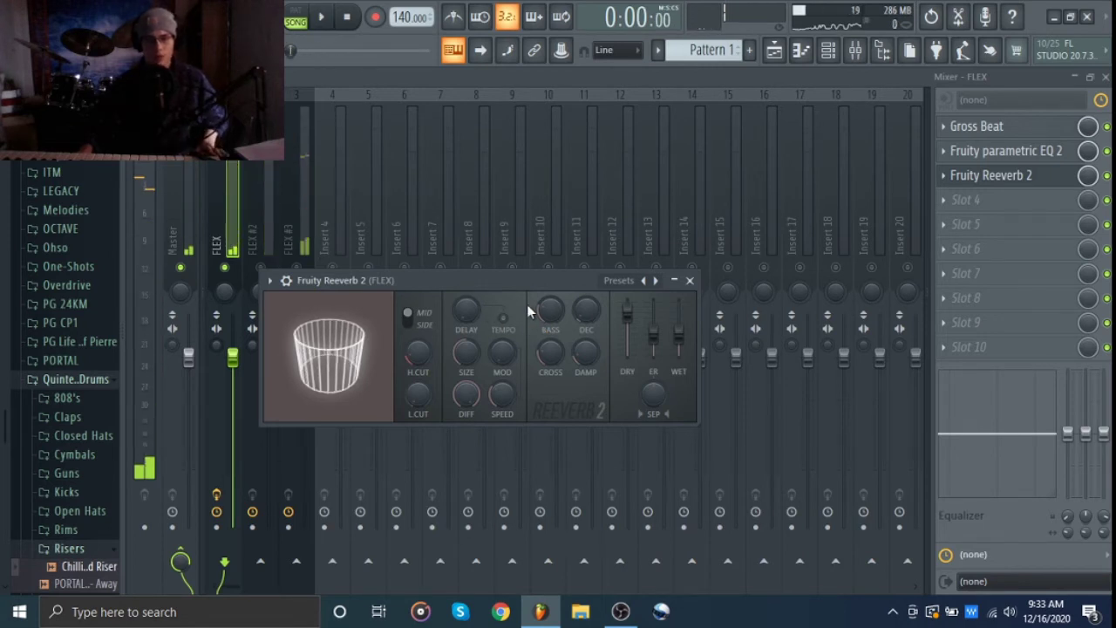
key(space)
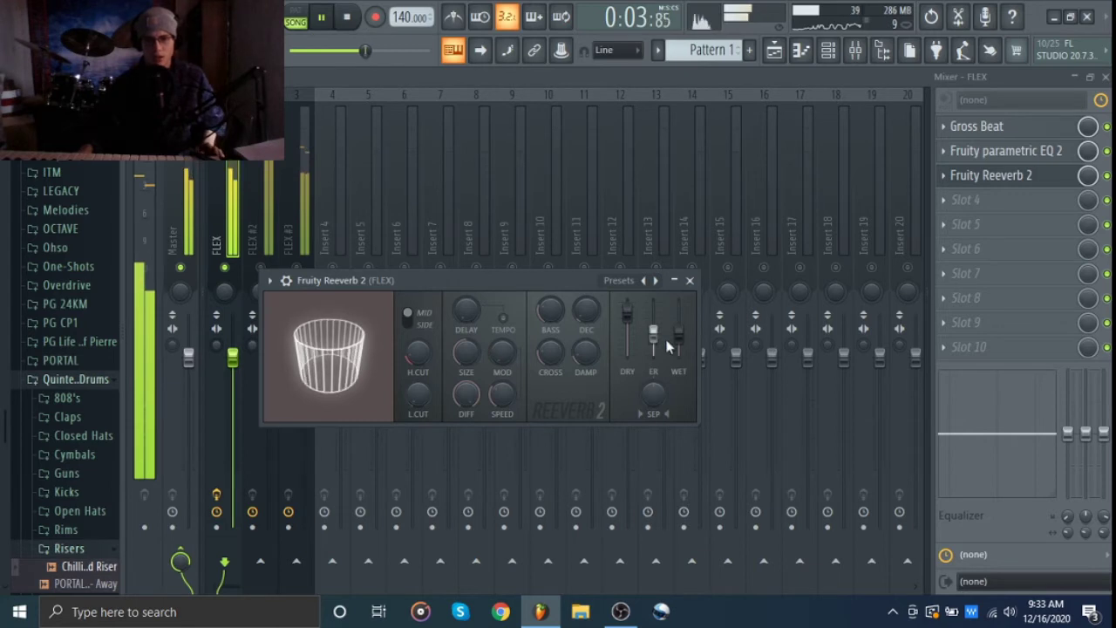
drag(677, 337, 678, 329)
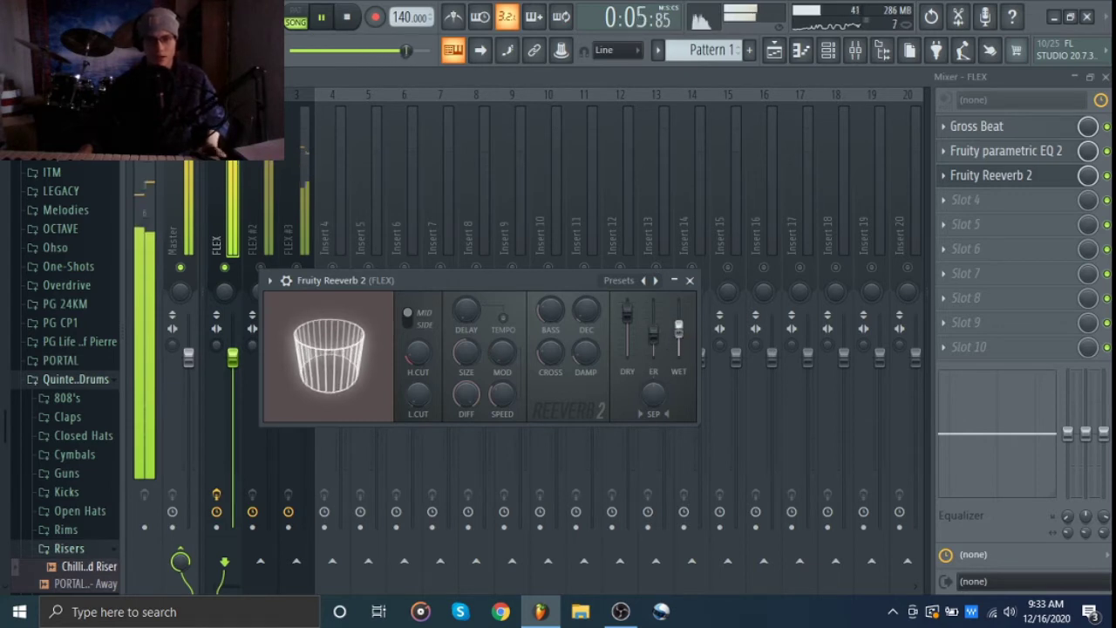
click(689, 281)
click(994, 201)
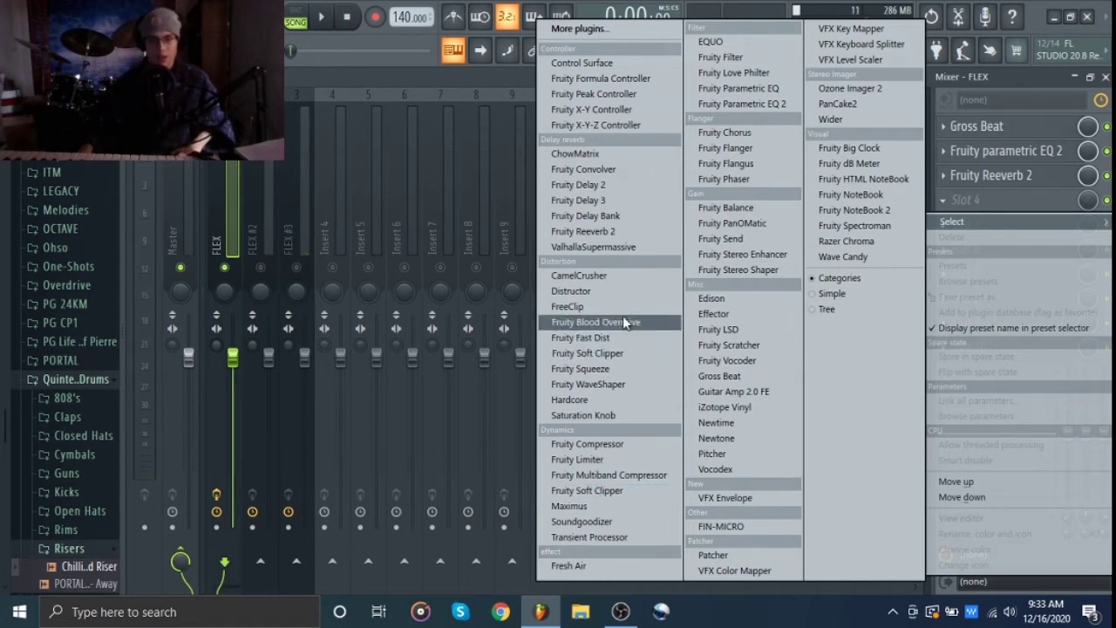
click(1011, 207)
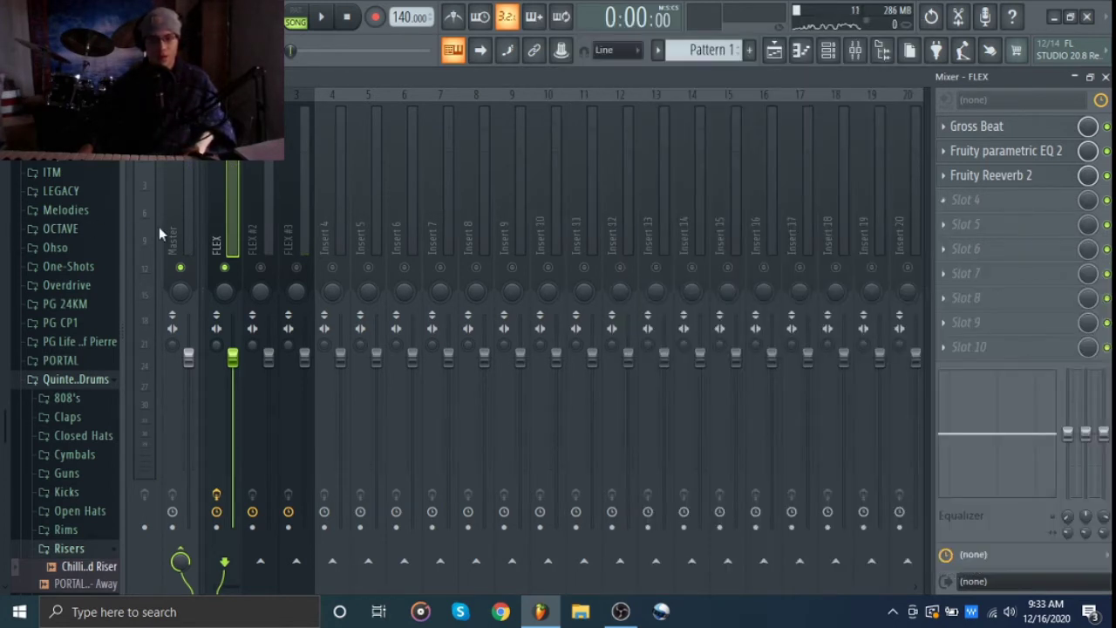
Add Fruity Parametric EQ 2 in slot 1 of FLEX #2 and fully cut band 5 near 1302 Hz with a 9% bandwidth
click(251, 235)
key(space)
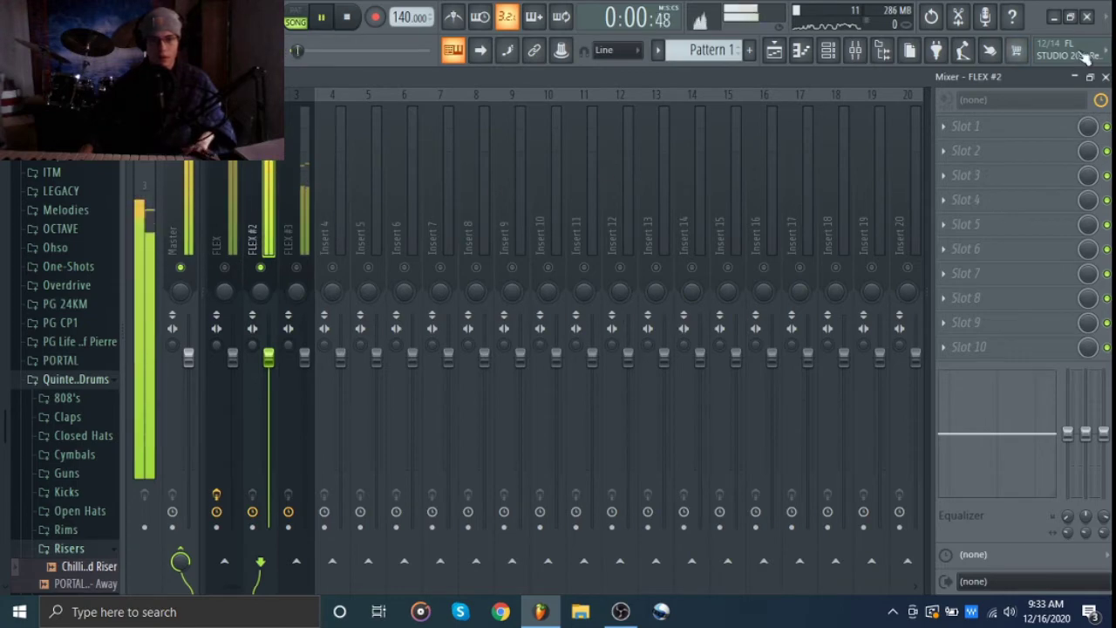
click(984, 126)
click(758, 108)
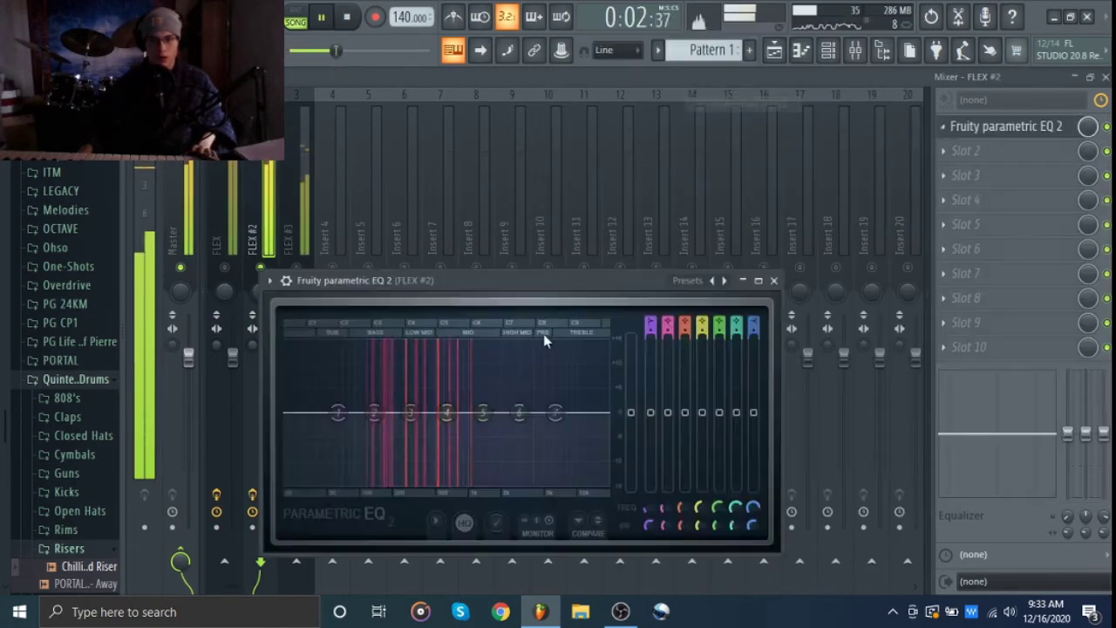
mouse_move(482, 414)
mouse_down()
mouse_move(494, 451)
mouse_move(485, 480)
mouse_up()
scroll(495, 452, down, 10)
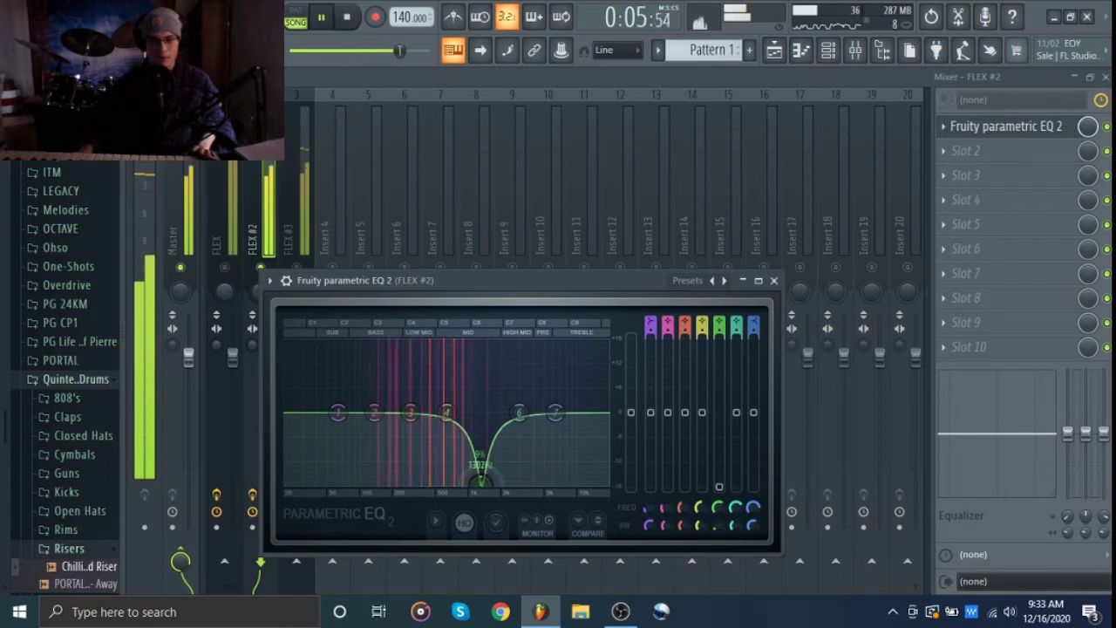
click(774, 280)
Check the FLEX #3 mixer track during playback and return to its piano roll
click(301, 270)
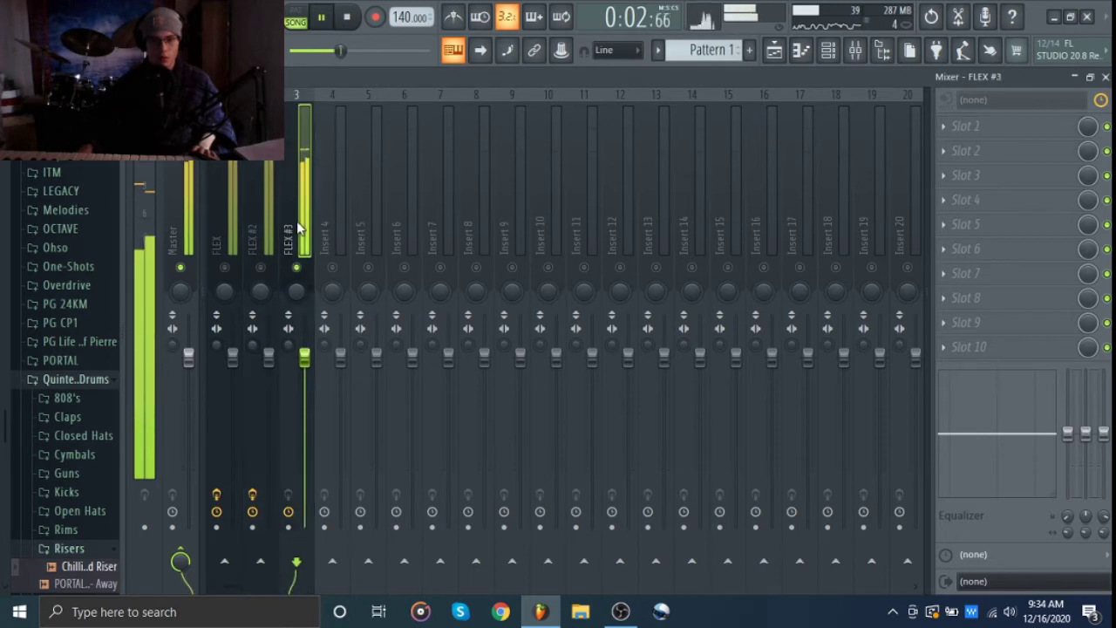
click(1020, 127)
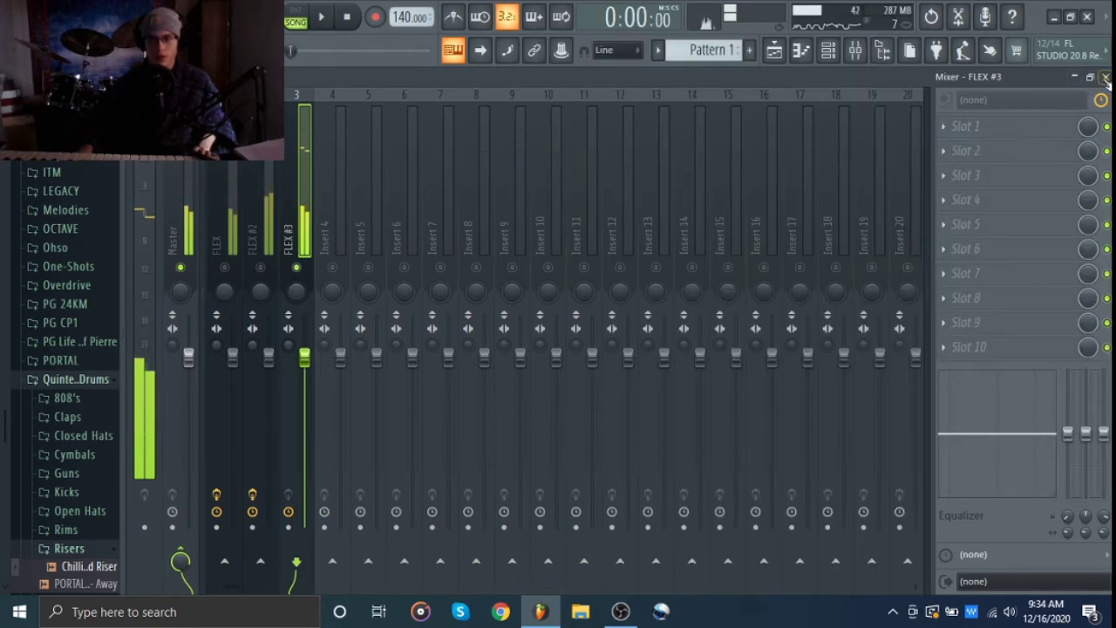
key(F7)
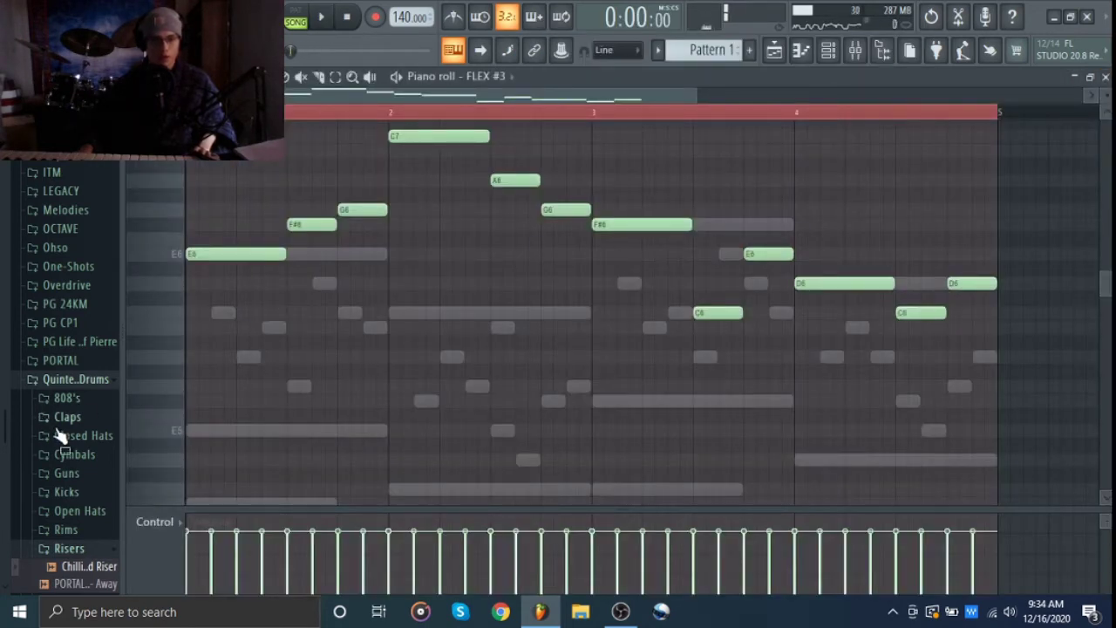
Collapse the Quintessential drums sample folder in the browser and expand the ANDROMEDA drum kit folder
scroll(63, 439, down, 3)
click(70, 480)
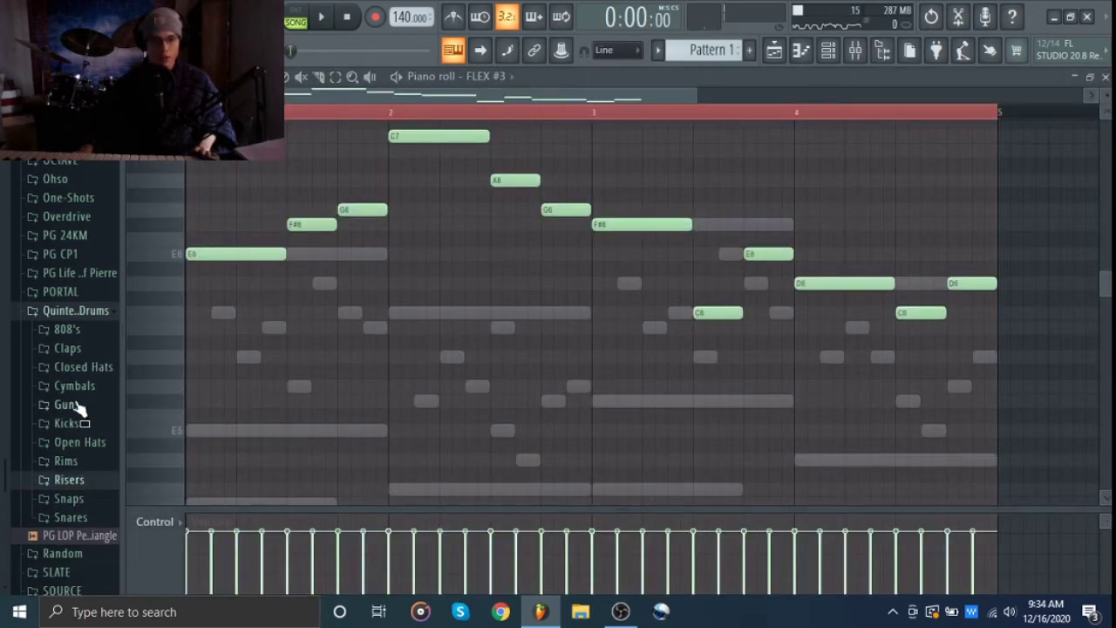
click(74, 312)
scroll(75, 322, up, 10)
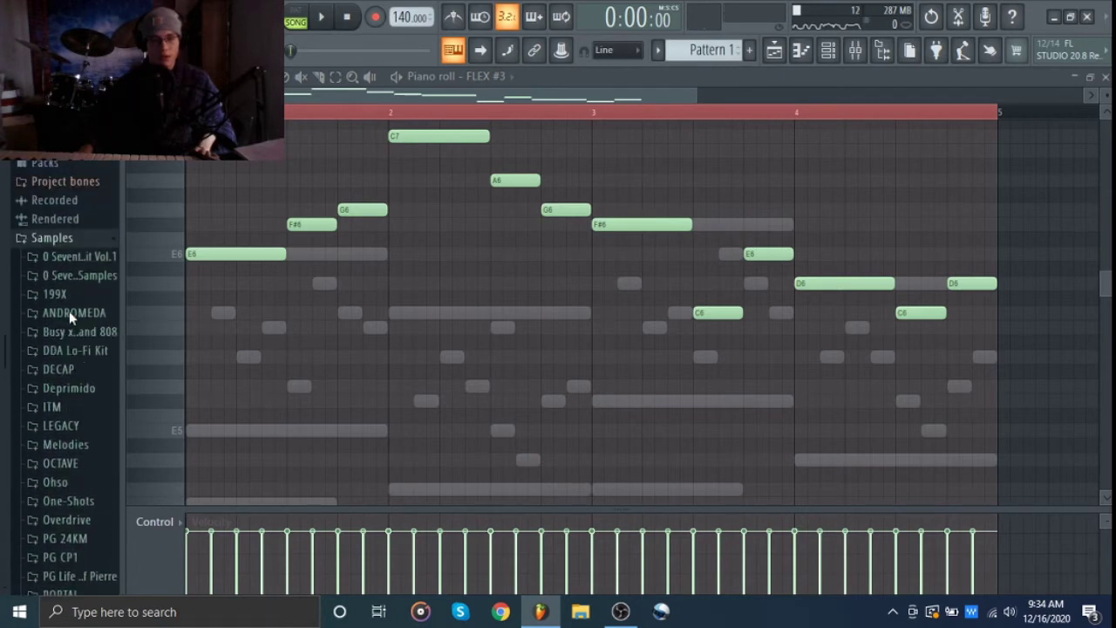
scroll(68, 274, down, 5)
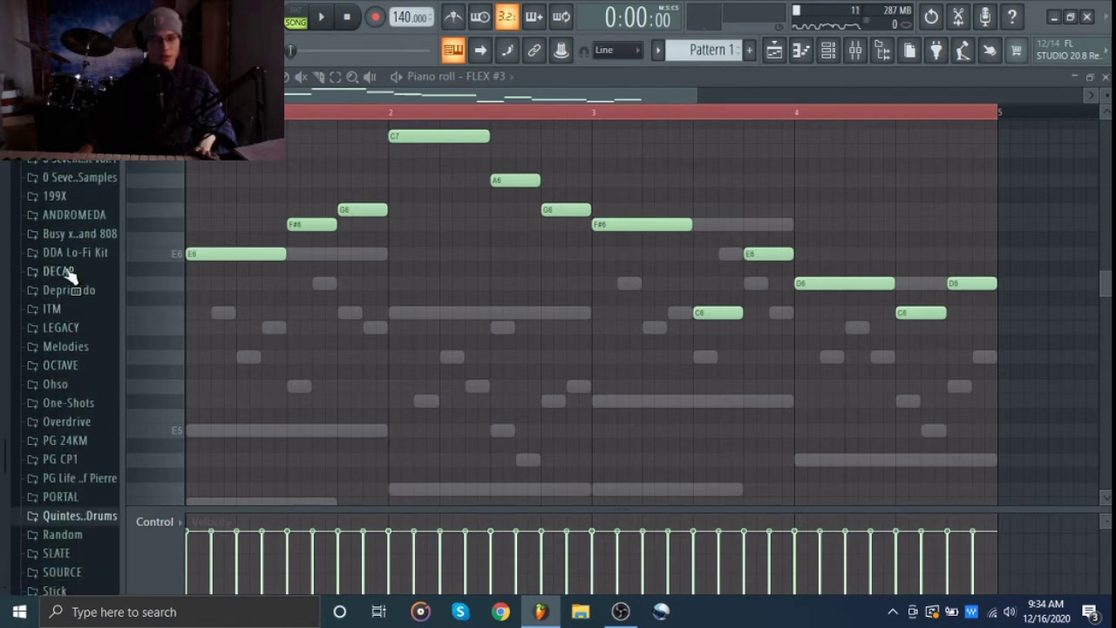
click(77, 216)
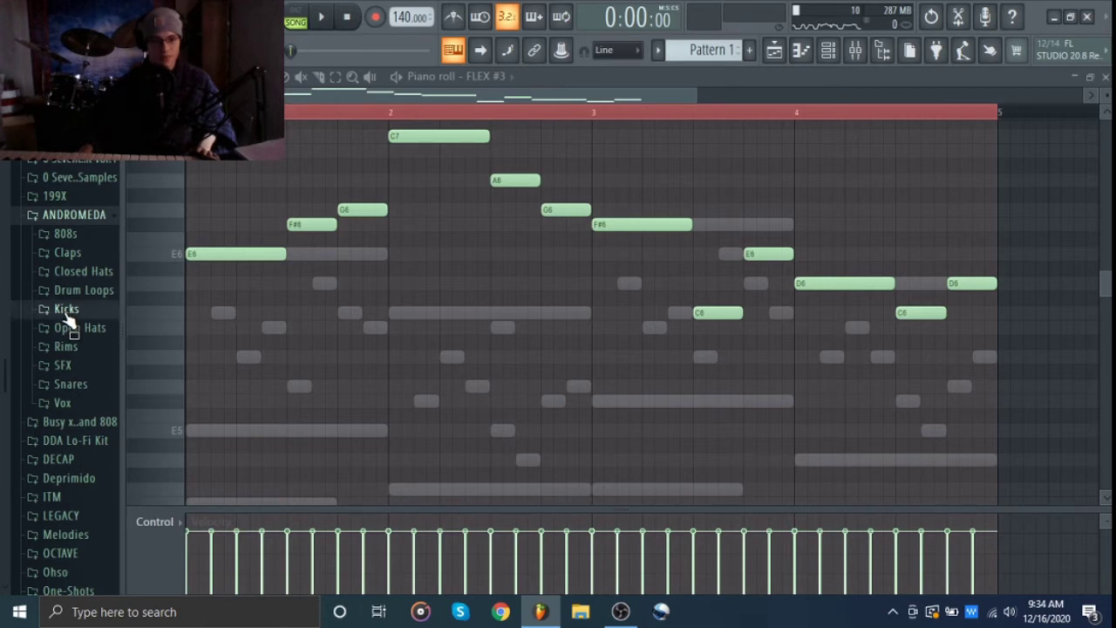
Audition the ANDROMEDA closed hats, add HI HAT 1 as a channel and fill its pattern every 2 steps
click(86, 273)
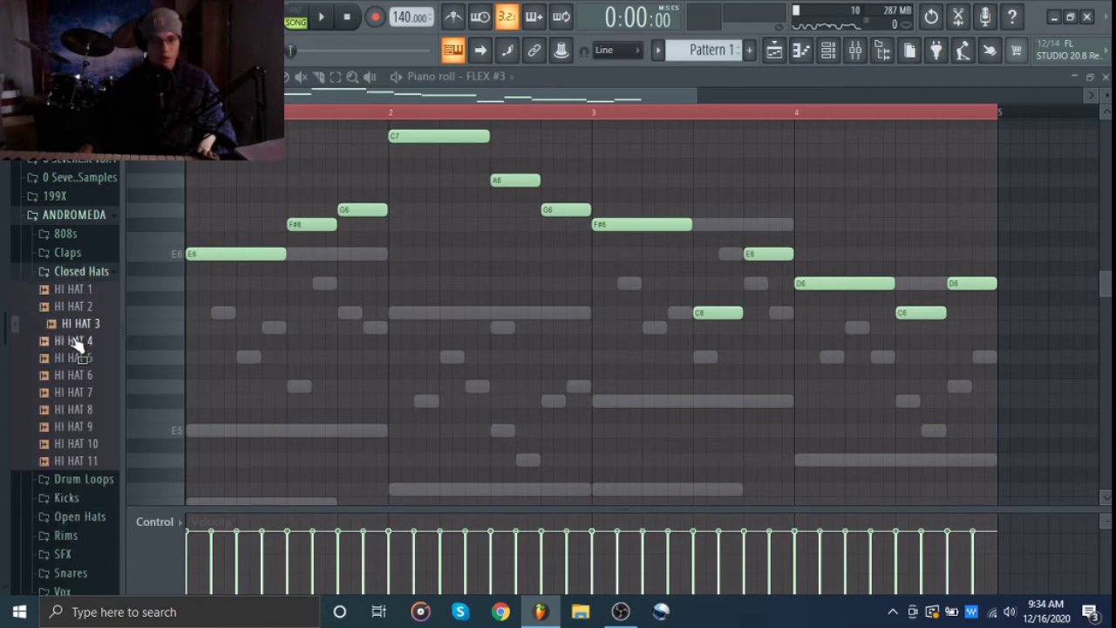
click(74, 341)
click(75, 357)
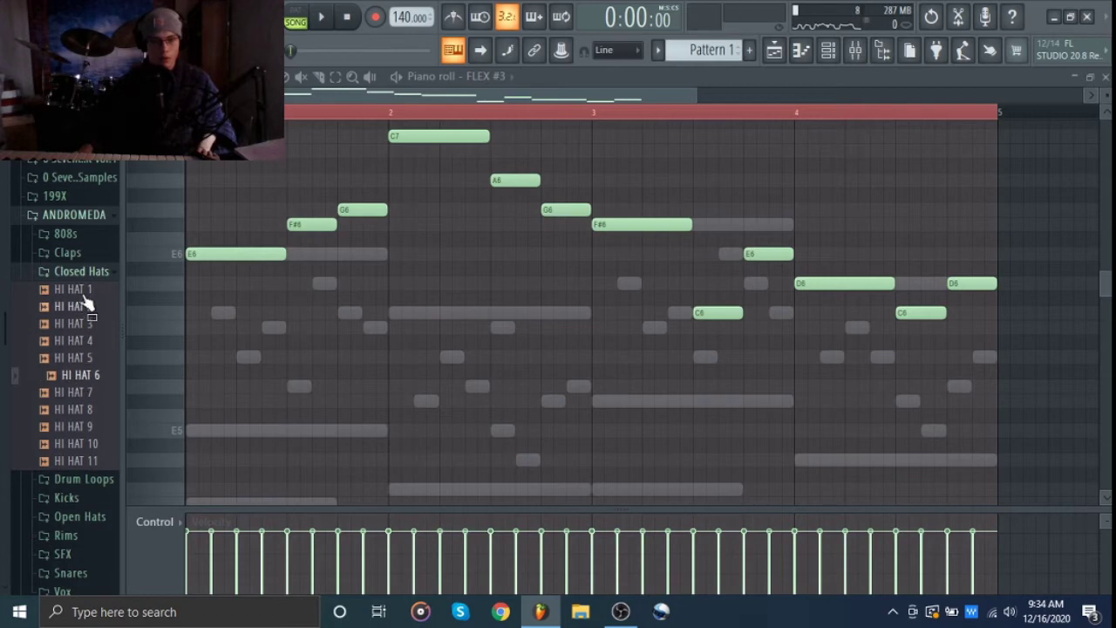
drag(81, 289, 227, 216)
right_click(206, 211)
click(453, 269)
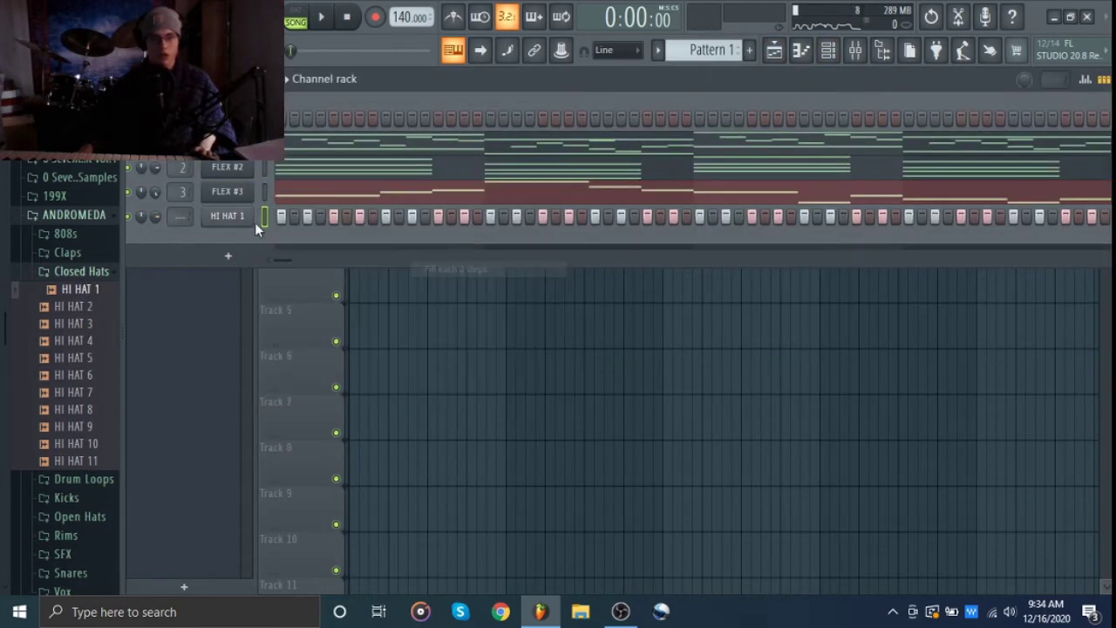
Audition the ANDROMEDA open hat samples and add OPEN HAT 8 as a new channel below HI HAT 1
click(83, 273)
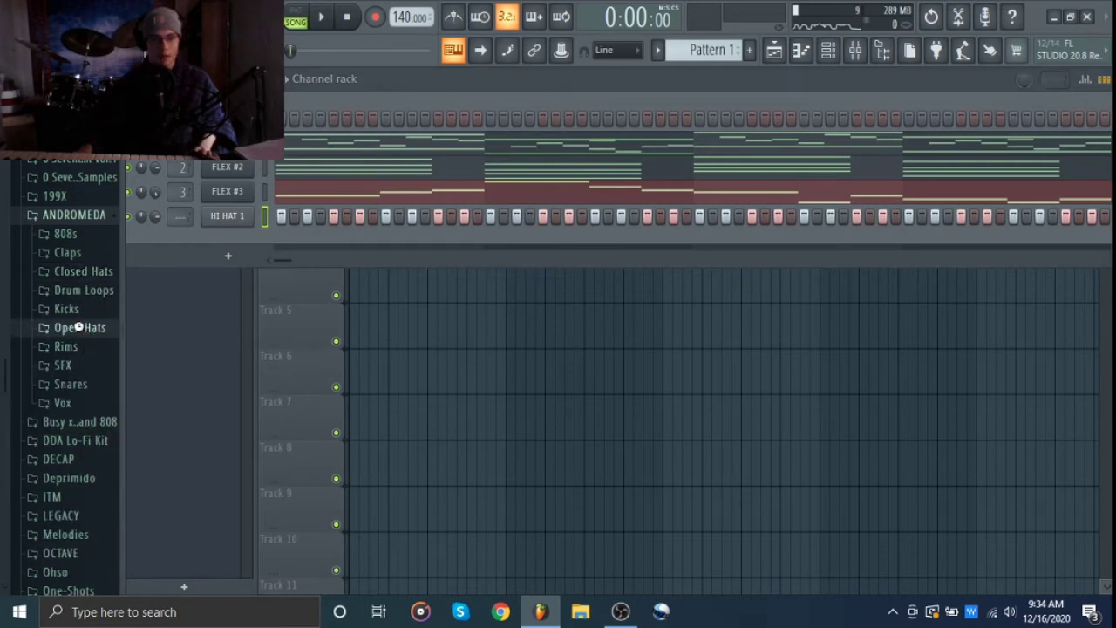
click(75, 328)
click(79, 363)
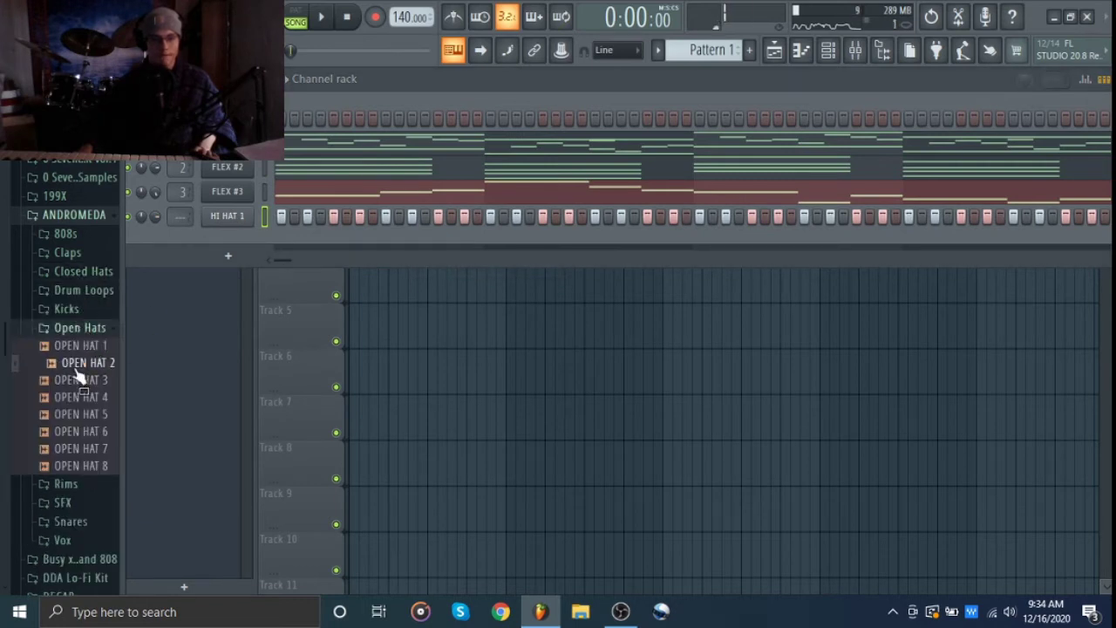
click(75, 380)
click(74, 397)
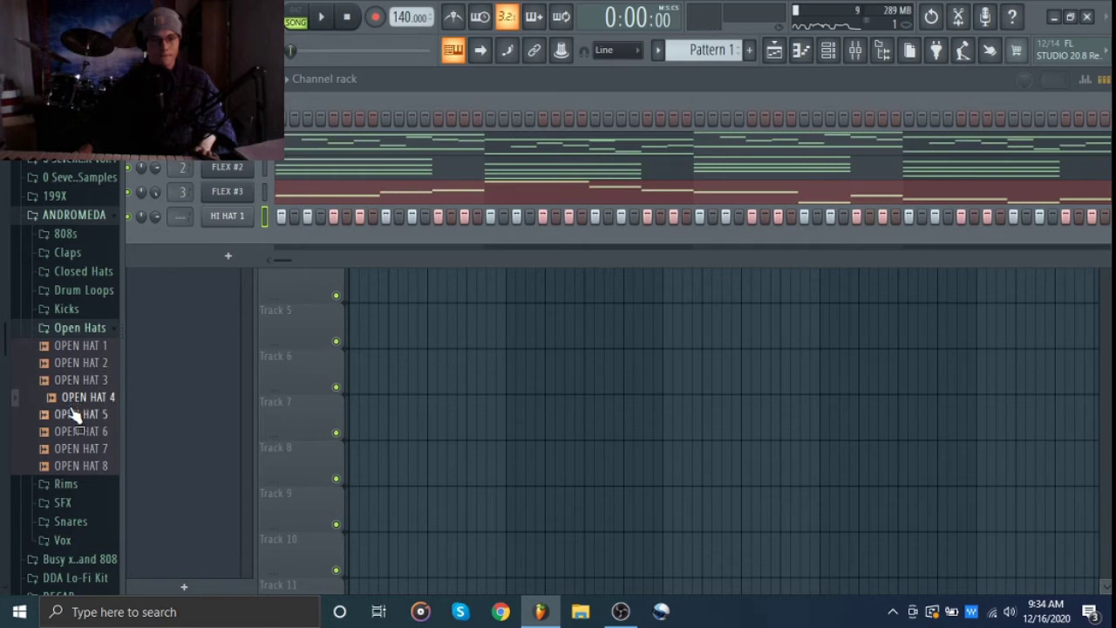
click(74, 415)
click(74, 432)
click(71, 471)
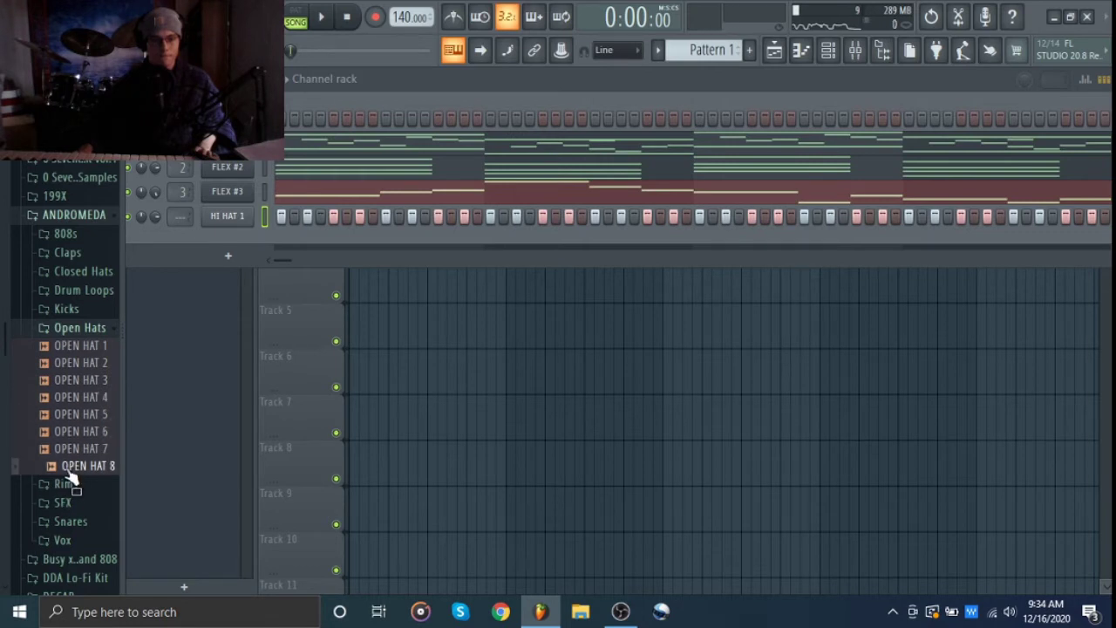
drag(70, 476, 227, 235)
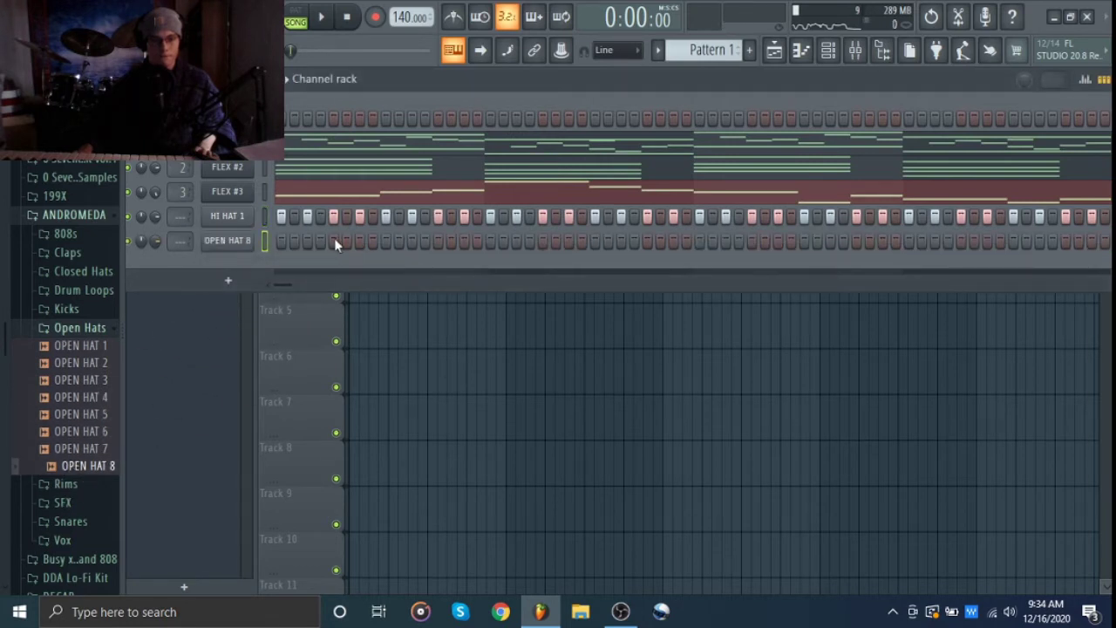
Place OPEN HAT 8 hits at C5 on beat 2 of bars 1 and 3, checking them in playback
right_click(253, 232)
click(269, 237)
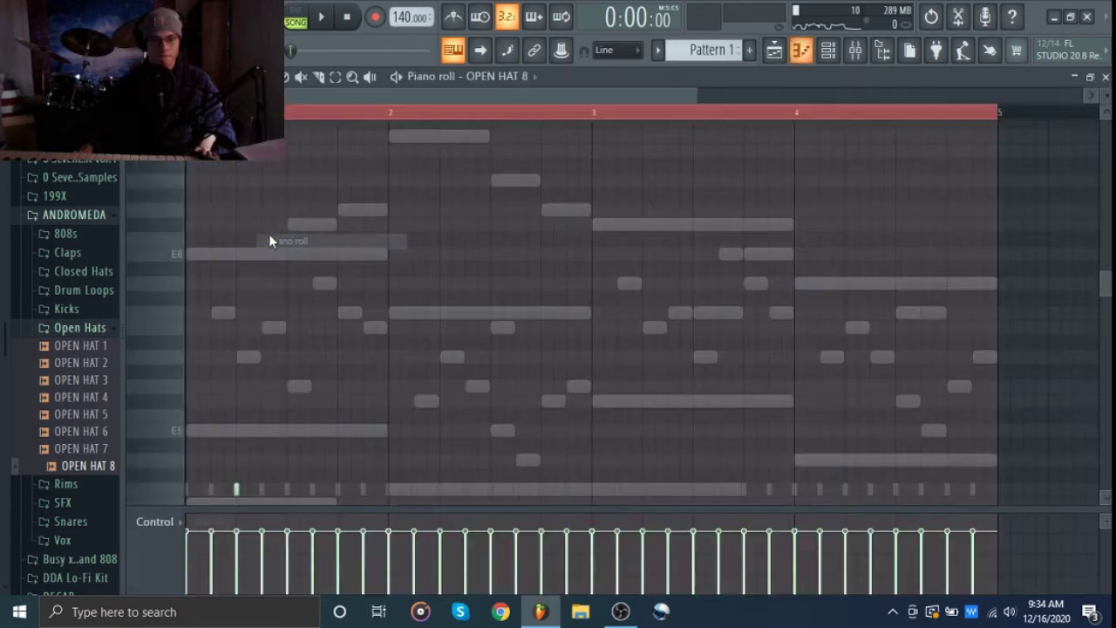
key(space)
key(space)
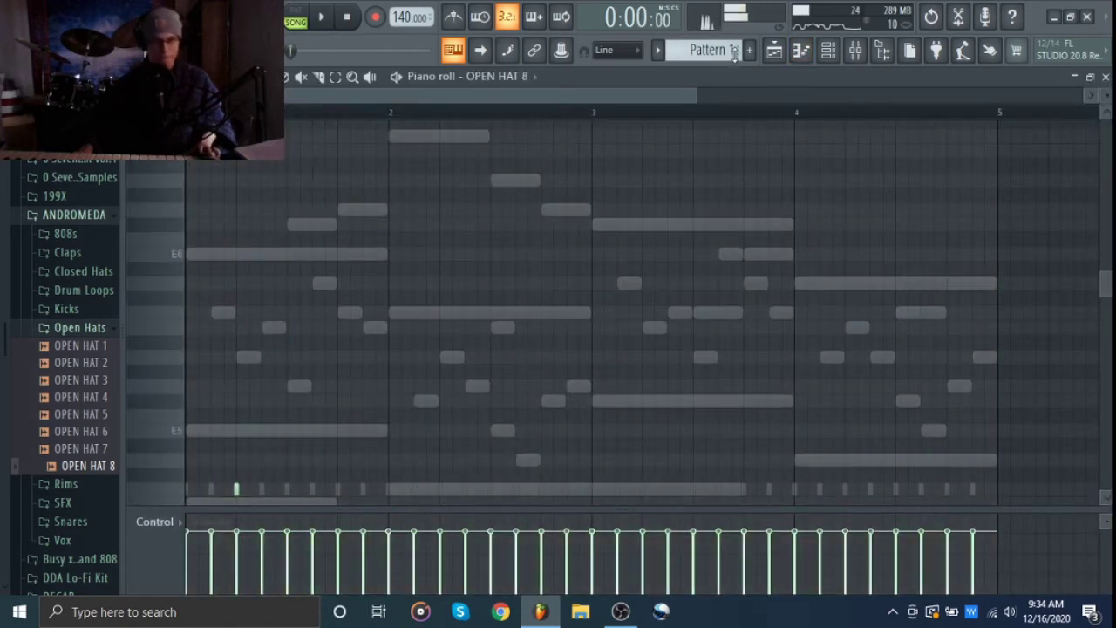
click(844, 50)
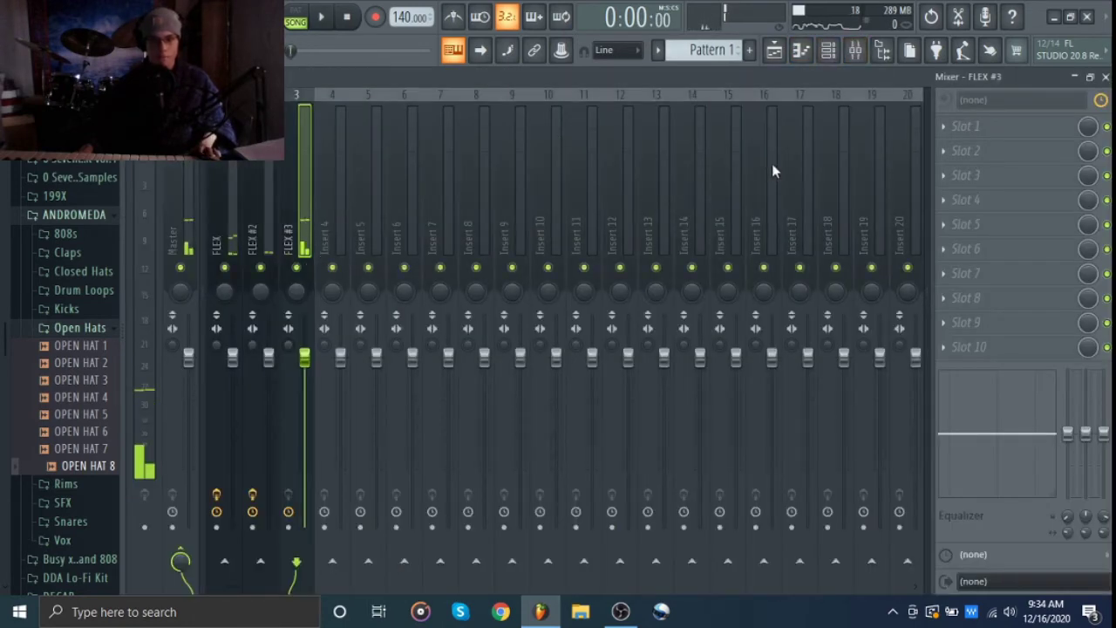
key(space)
click(1106, 77)
scroll(468, 308, down, 5)
scroll(459, 296, up, 2)
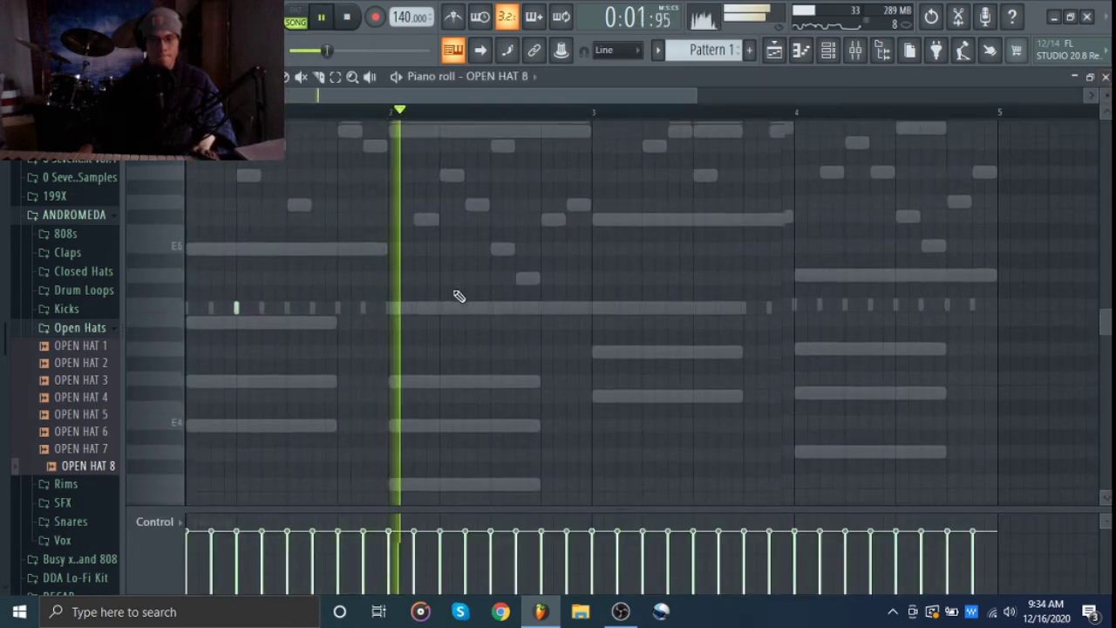
key(space)
click(641, 359)
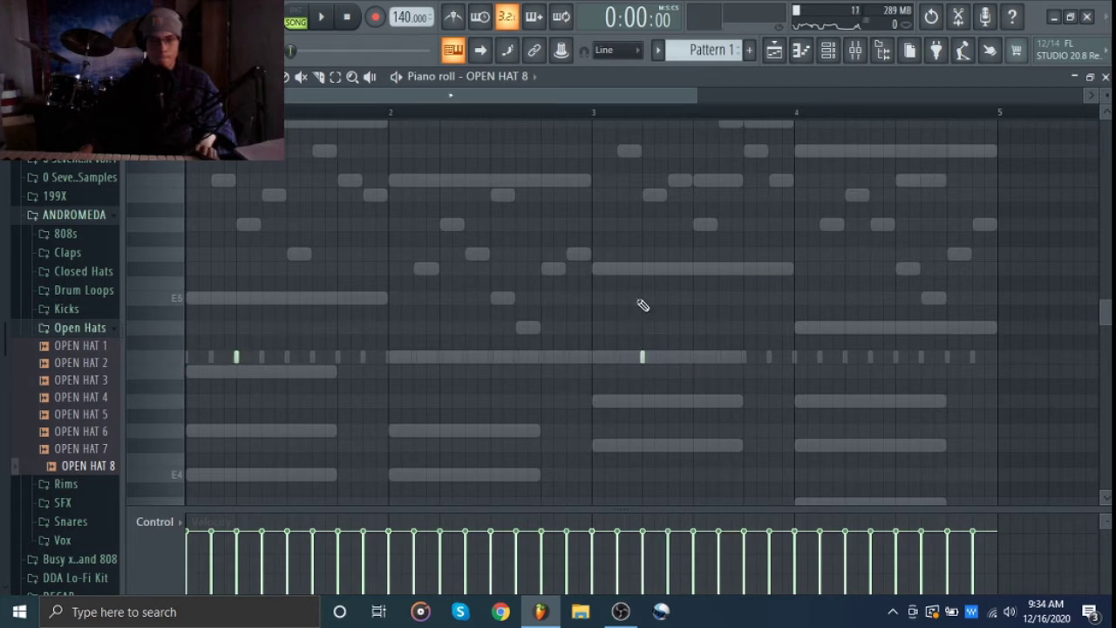
Add the CLAP 1 sample from the ANDROMEDA claps as a new channel while the pattern plays
key(space)
click(80, 327)
click(68, 252)
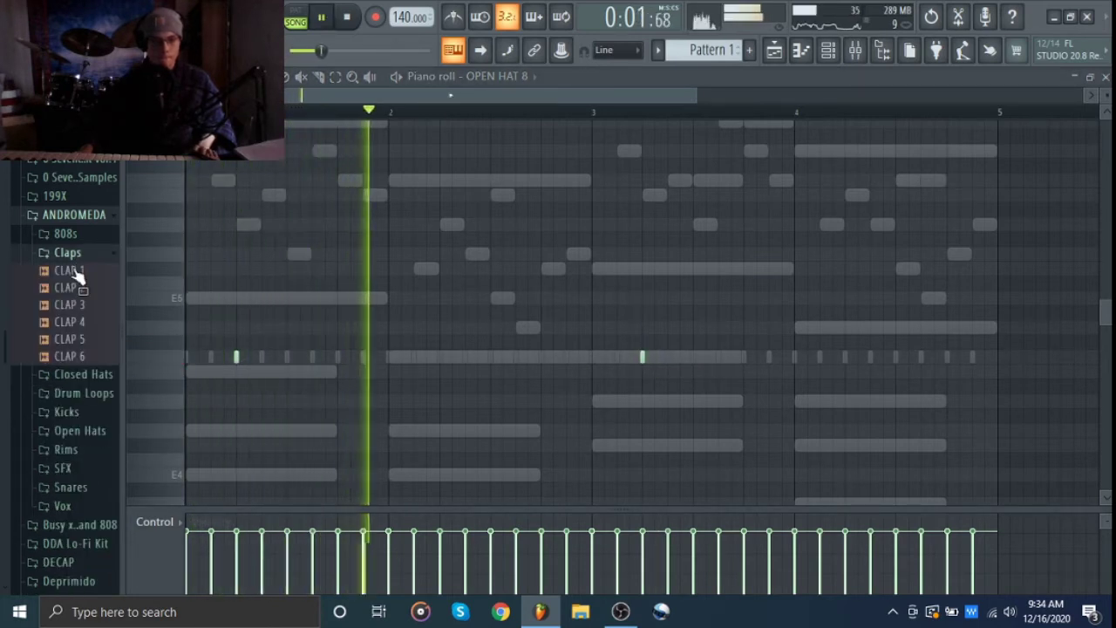
drag(73, 271, 229, 268)
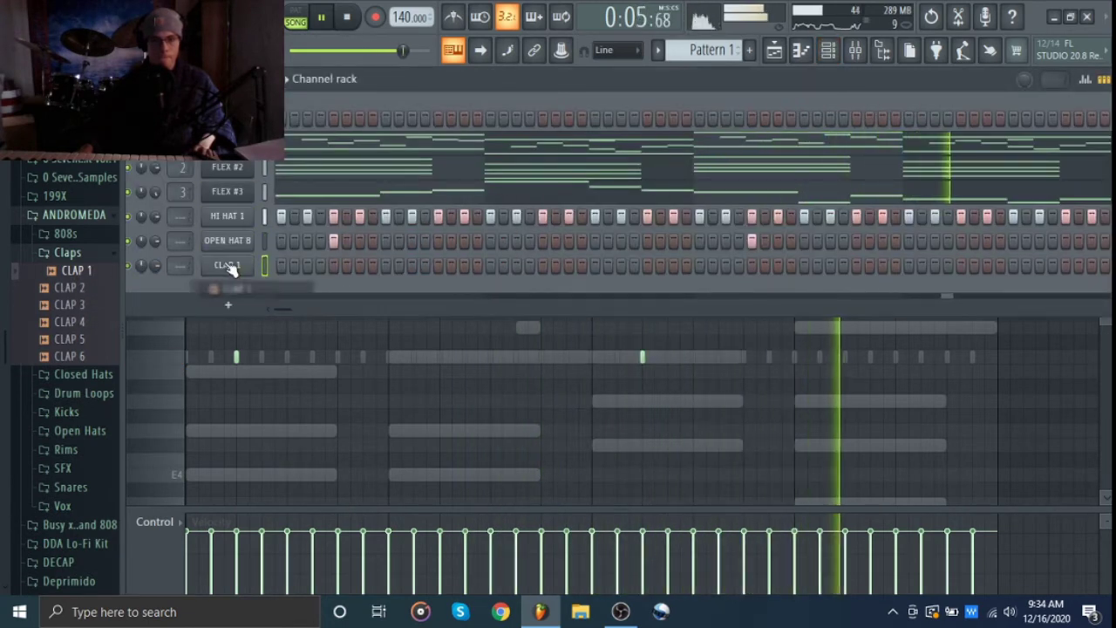
Place a CLAP 1 hit on beat 3 of each of the four bars, then stop playback
click(385, 265)
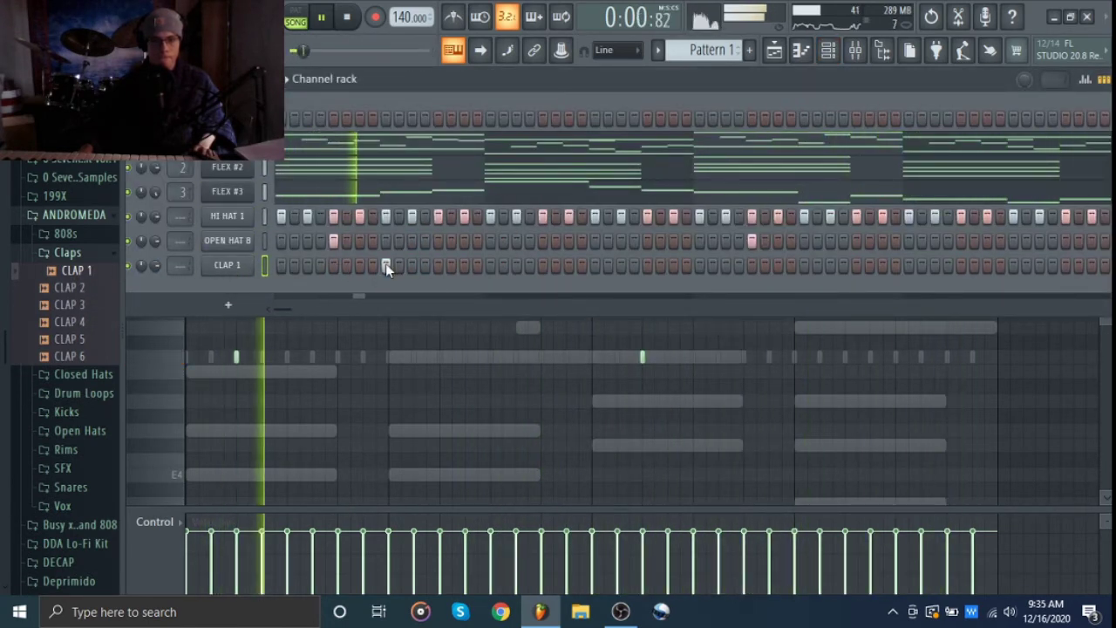
click(594, 266)
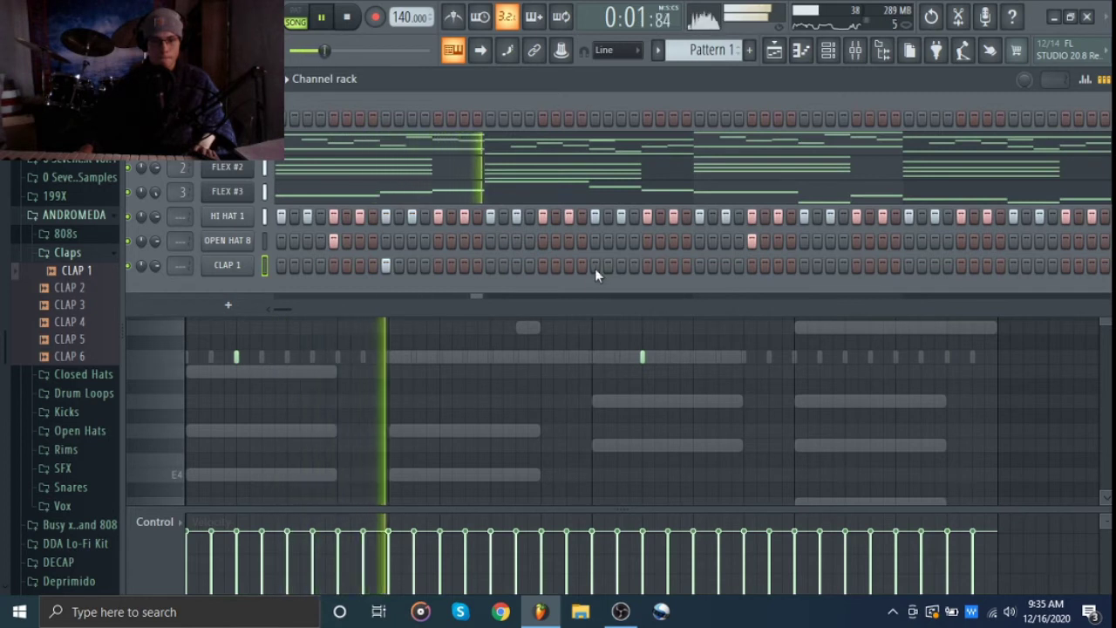
click(803, 266)
click(1013, 265)
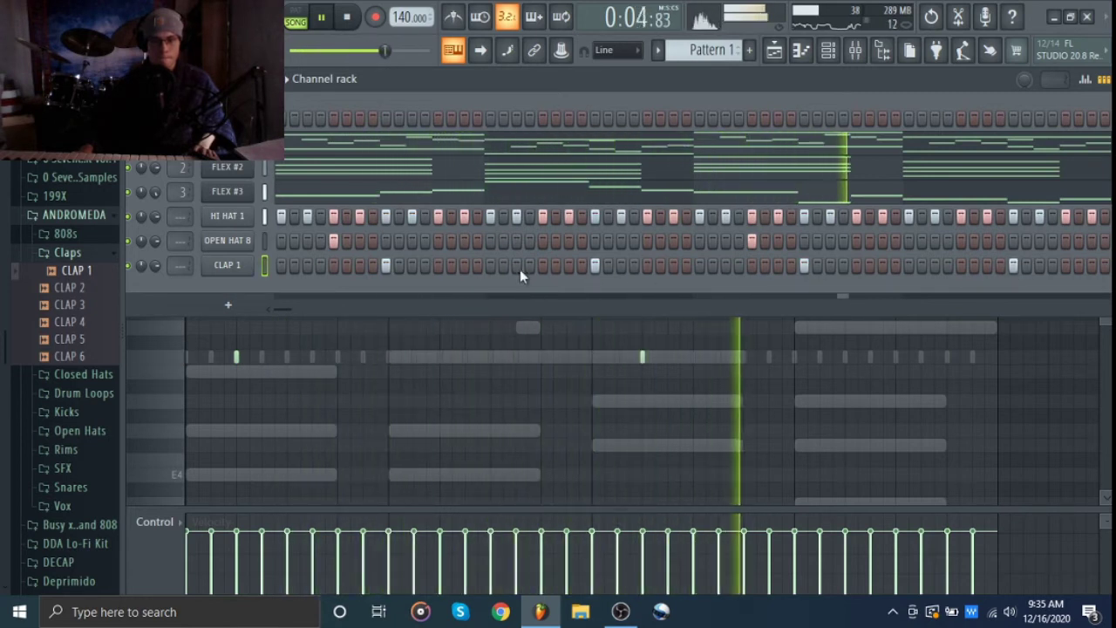
key(space)
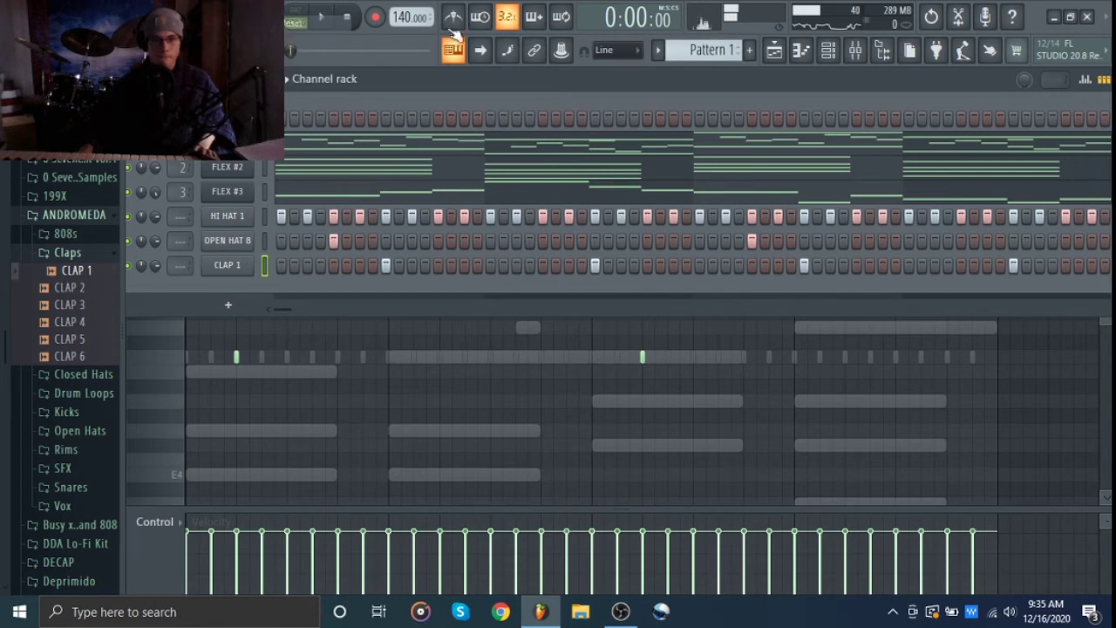
Lower the volumes of the FLEX, FLEX #2 and FLEX #3 mixer tracks together and play the pattern to check the balance
click(855, 50)
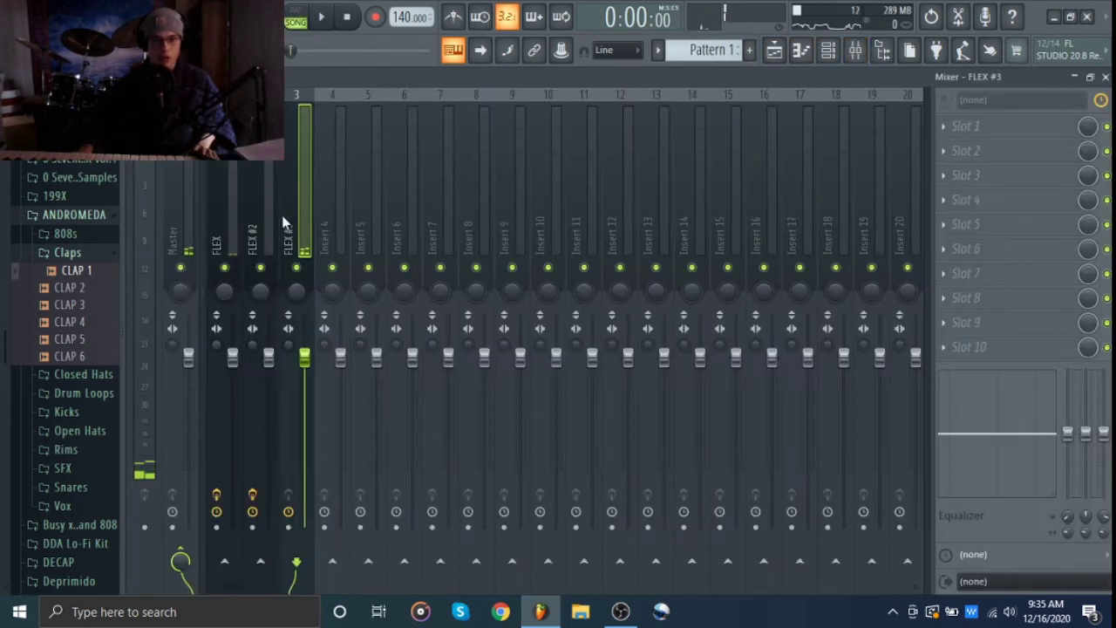
drag(281, 222, 218, 222)
drag(235, 360, 233, 402)
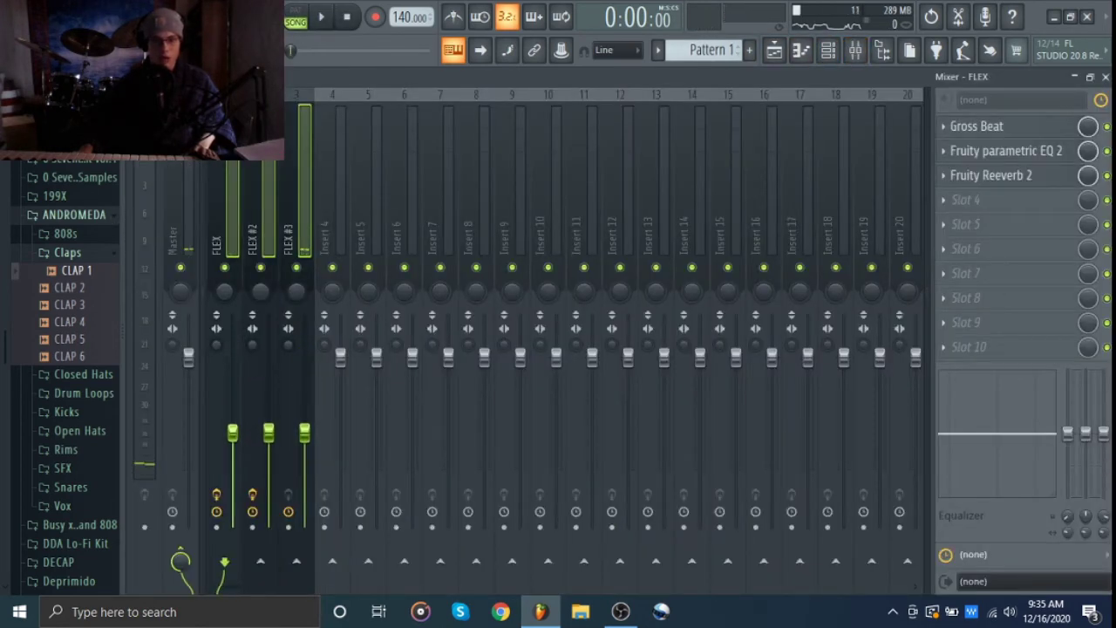
key(space)
click(1105, 77)
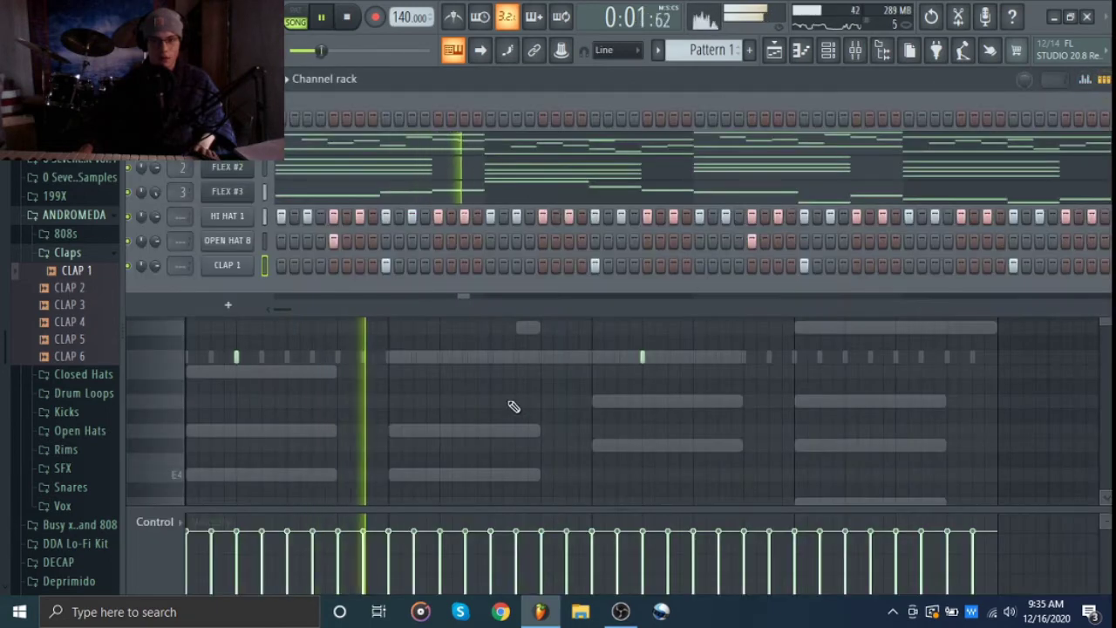
key(F6)
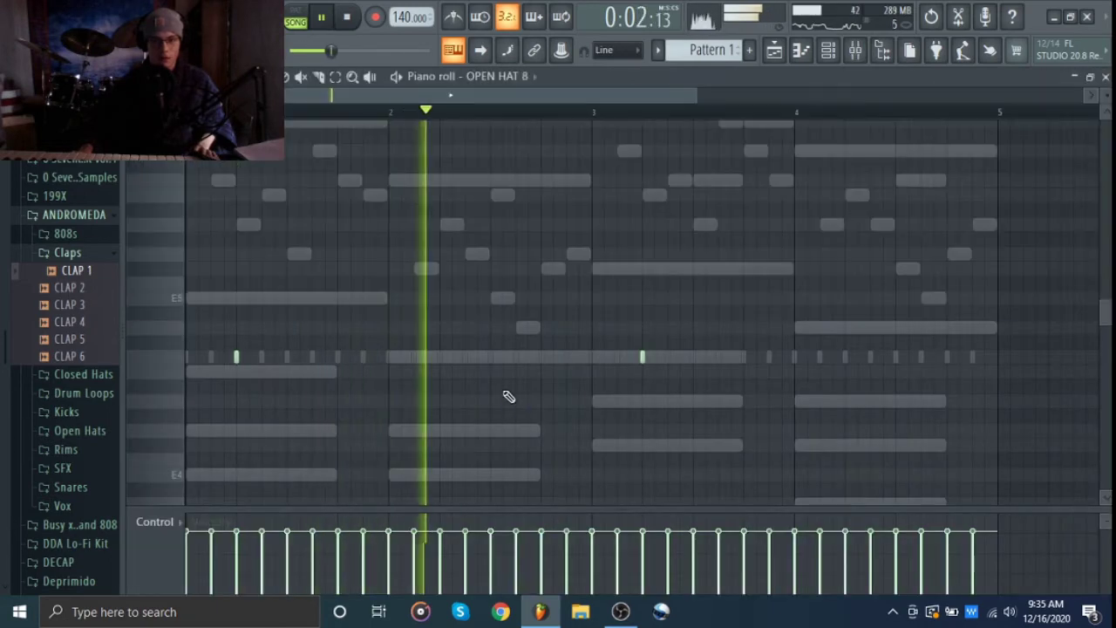
Audition the ANDROMEDA 808 samples and add starburst E as a new channel below CLAP 1
click(70, 233)
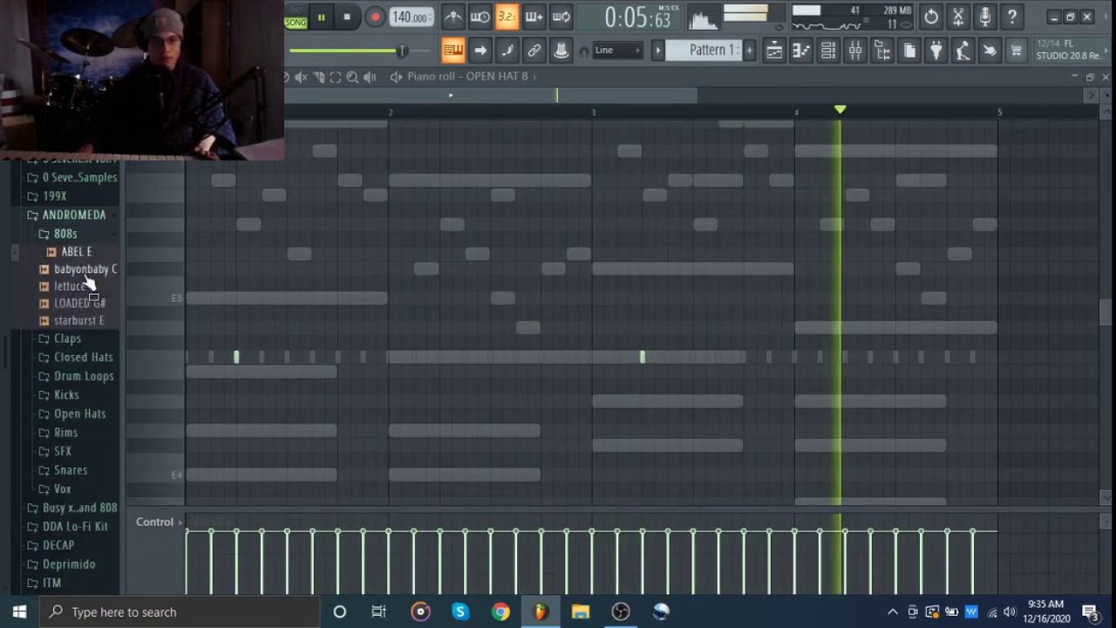
click(87, 320)
key(space)
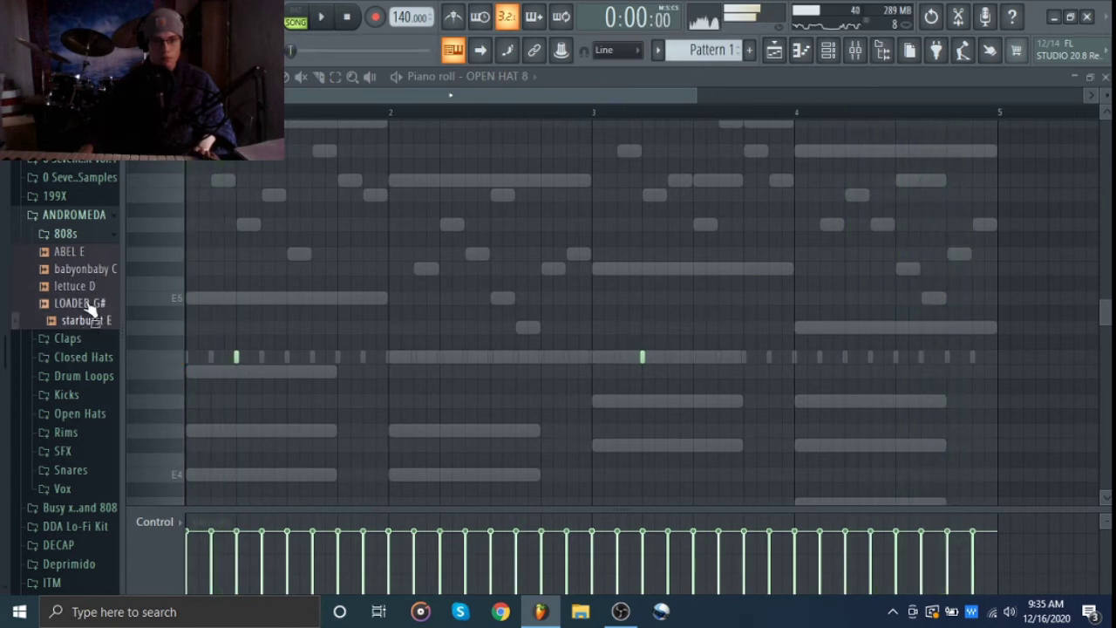
click(89, 272)
click(87, 286)
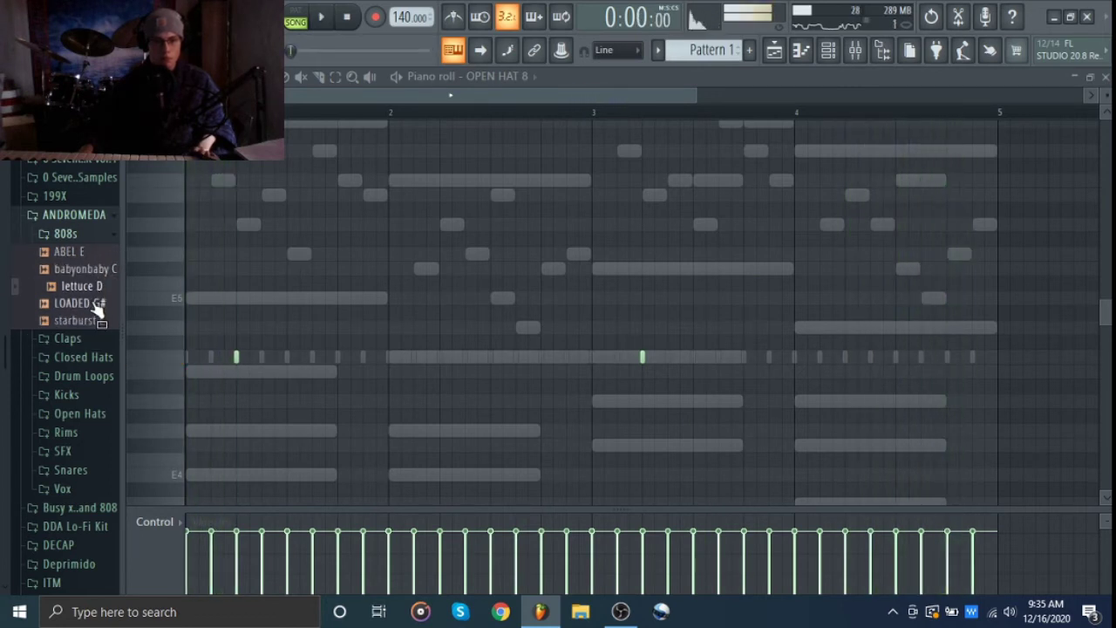
click(96, 305)
click(94, 322)
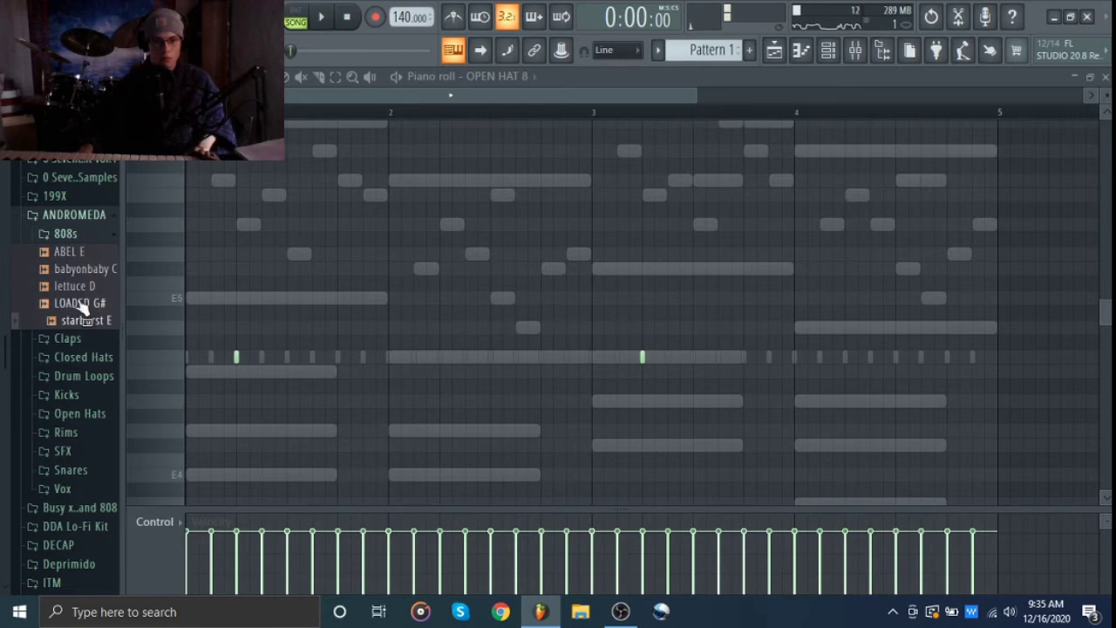
drag(142, 317, 246, 301)
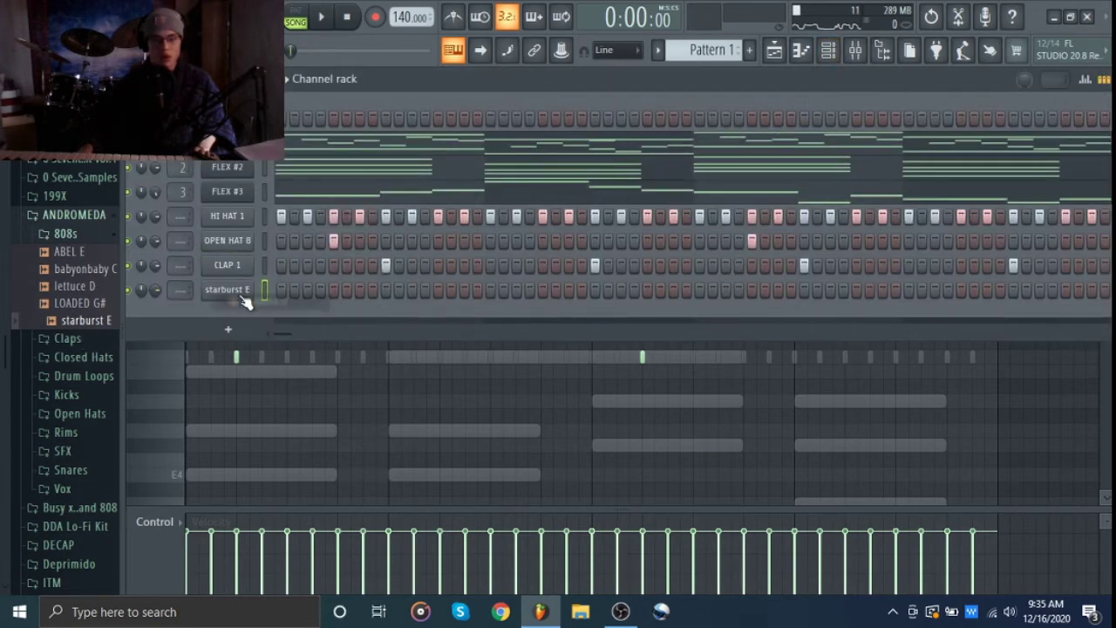
Set the root note of the starburst E sampler to E5 and close its settings
click(228, 289)
click(217, 198)
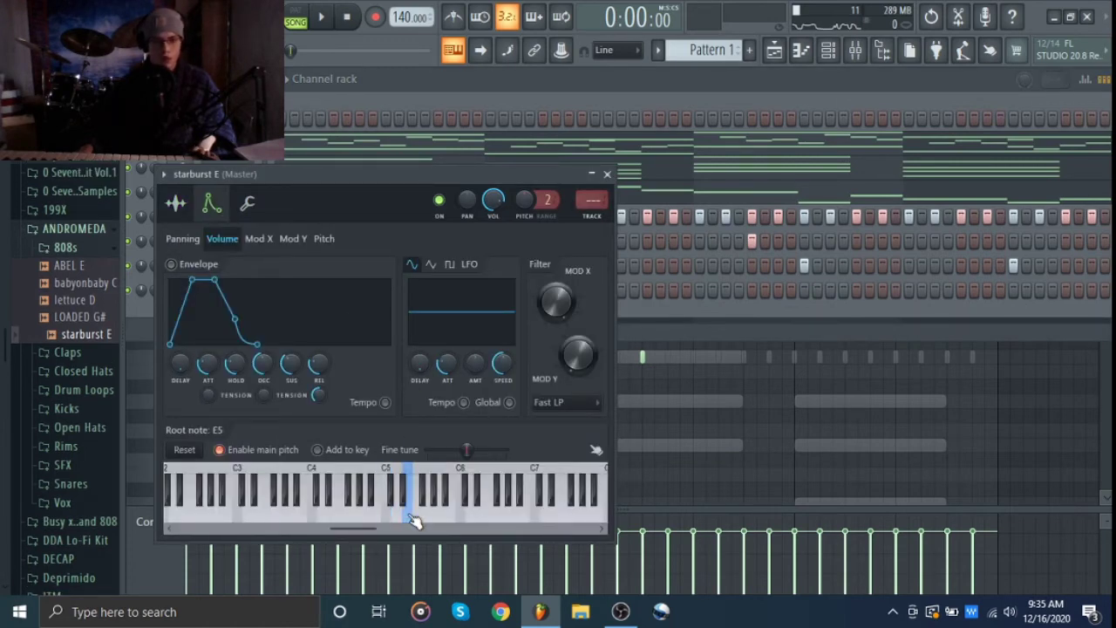
click(175, 203)
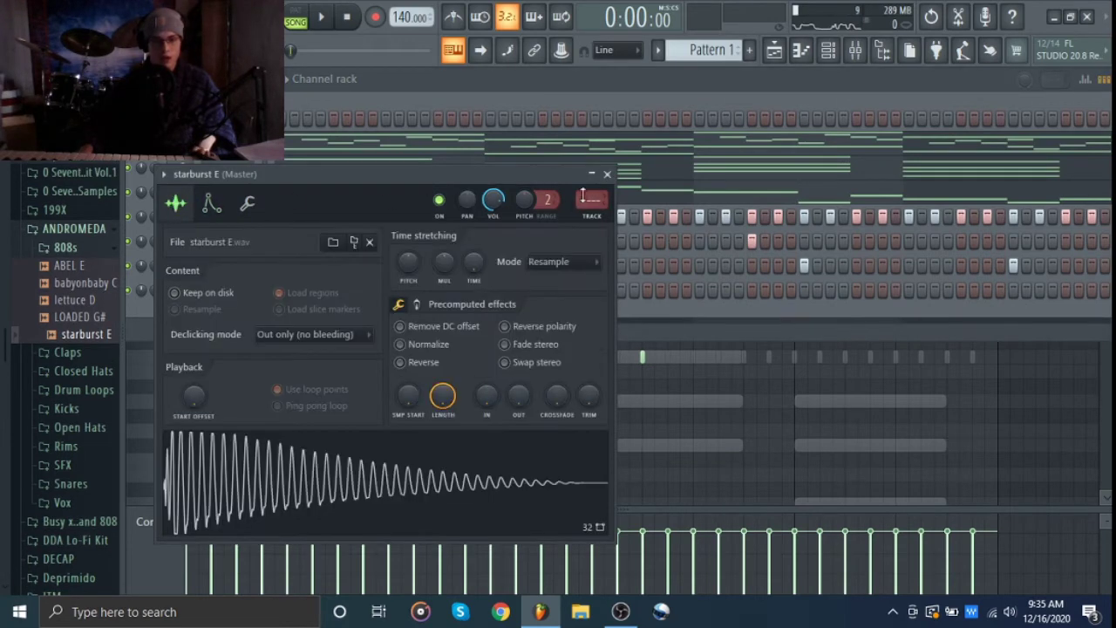
click(608, 175)
Copy the four long FLEX notes E5, C5, F#5 and D5 into the starburst E piano roll
right_click(248, 292)
click(287, 290)
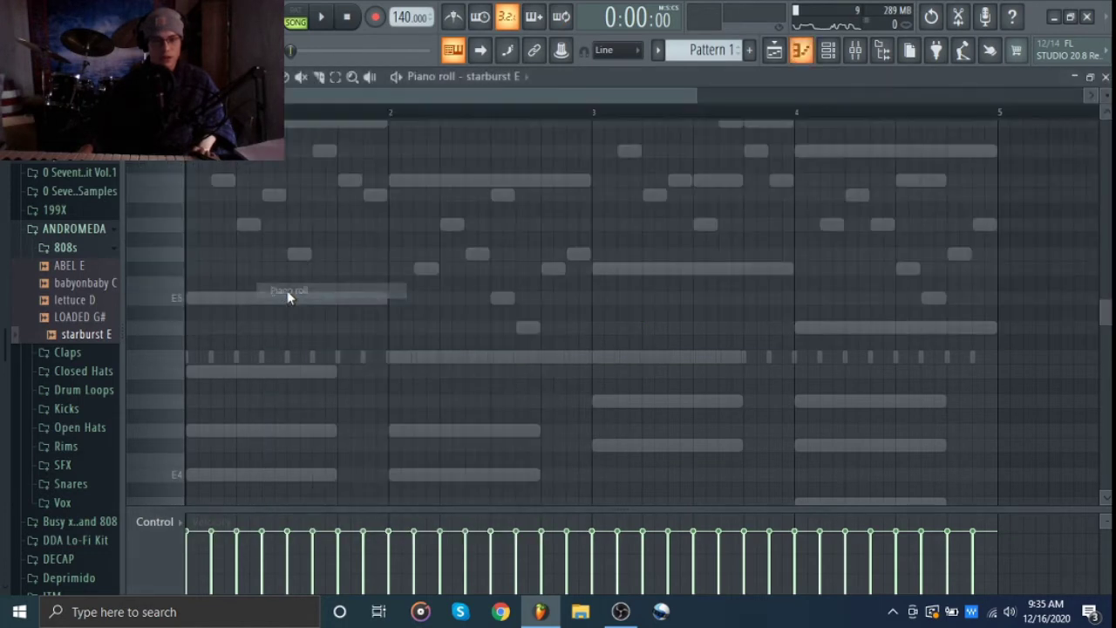
click(488, 78)
click(481, 122)
scroll(310, 299, down, 3)
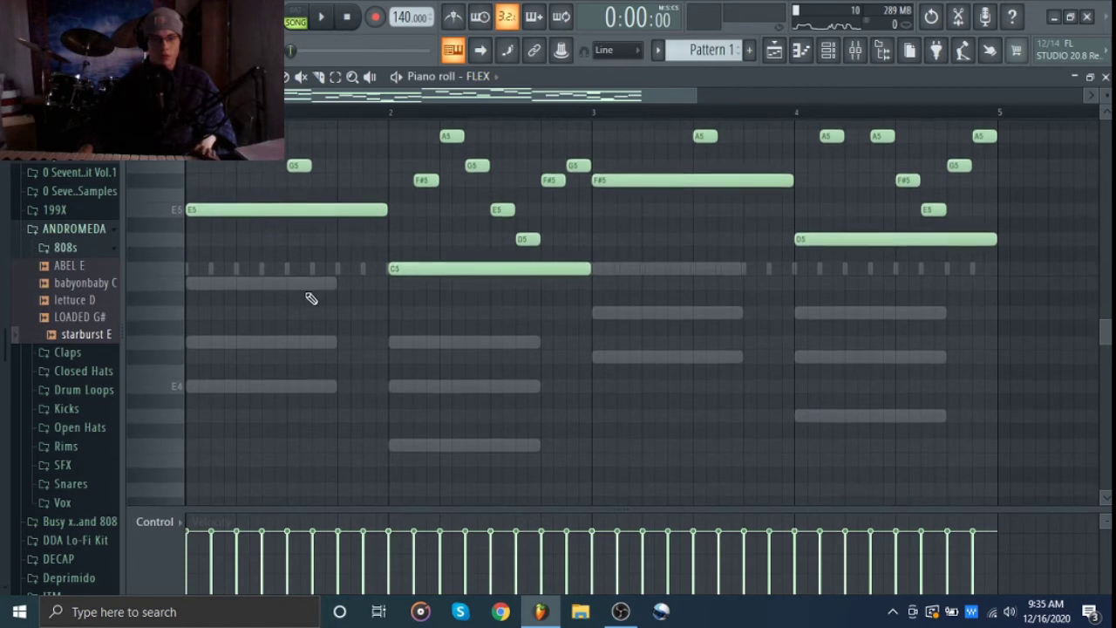
ctrl+click(275, 207)
ctrl+click(475, 269)
ctrl+click(635, 181)
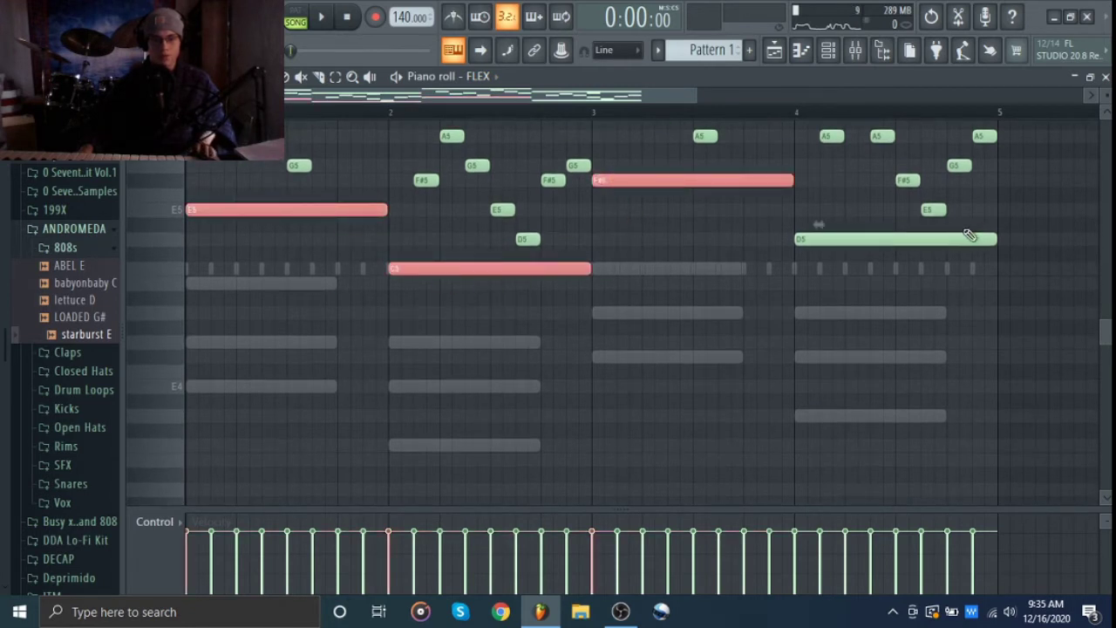
ctrl+click(844, 239)
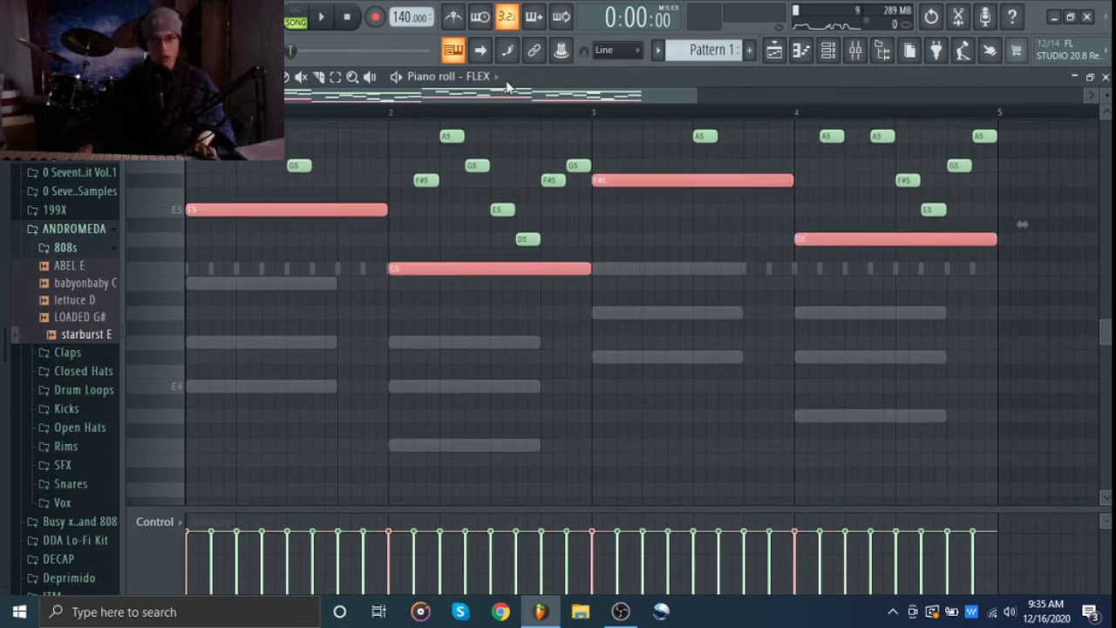
click(488, 79)
click(523, 215)
key(ctrl+v)
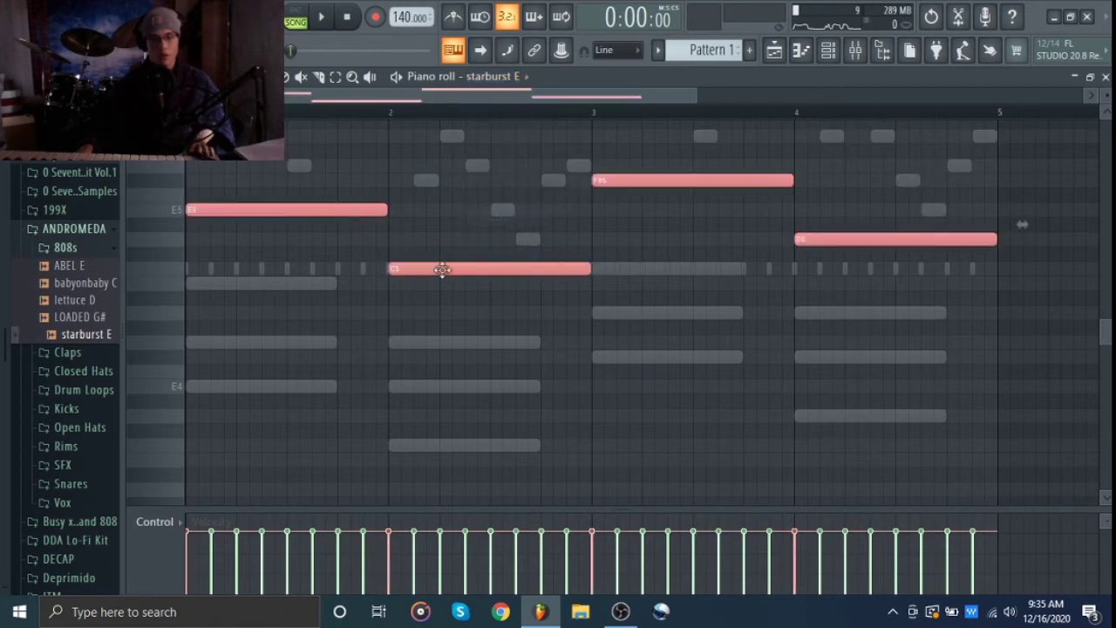
Transpose the four starburst E notes up two octaves to E7, C7, F#7 and D7 and audition them
click(340, 328)
scroll(340, 327, up, 2)
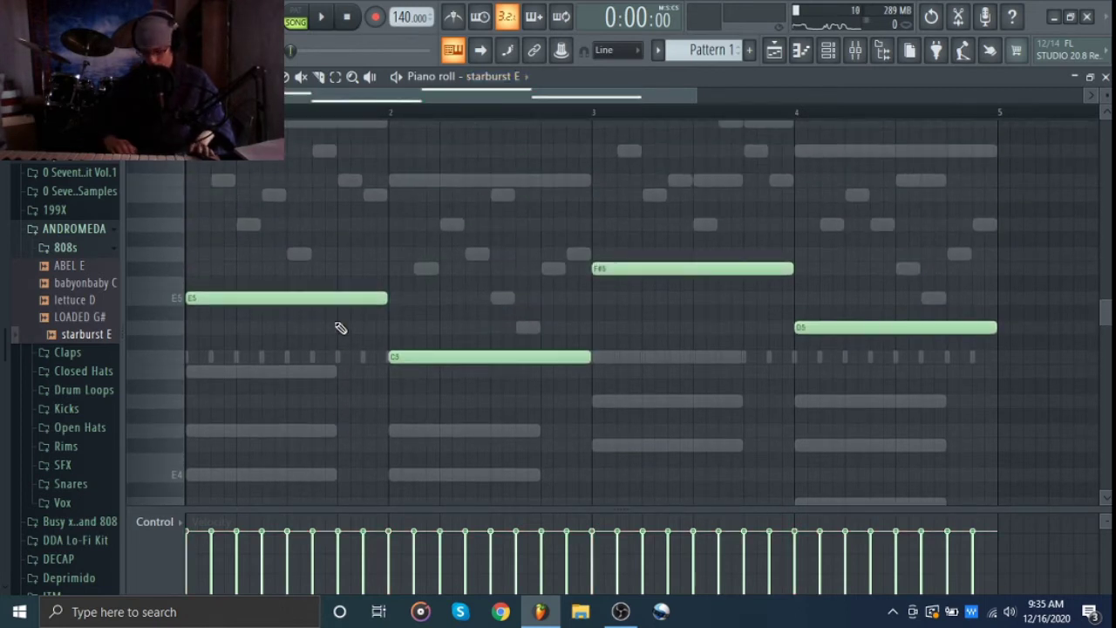
key(ctrl+Up)
key(ctrl+Up)
key(space)
scroll(342, 331, up, 8)
key(space)
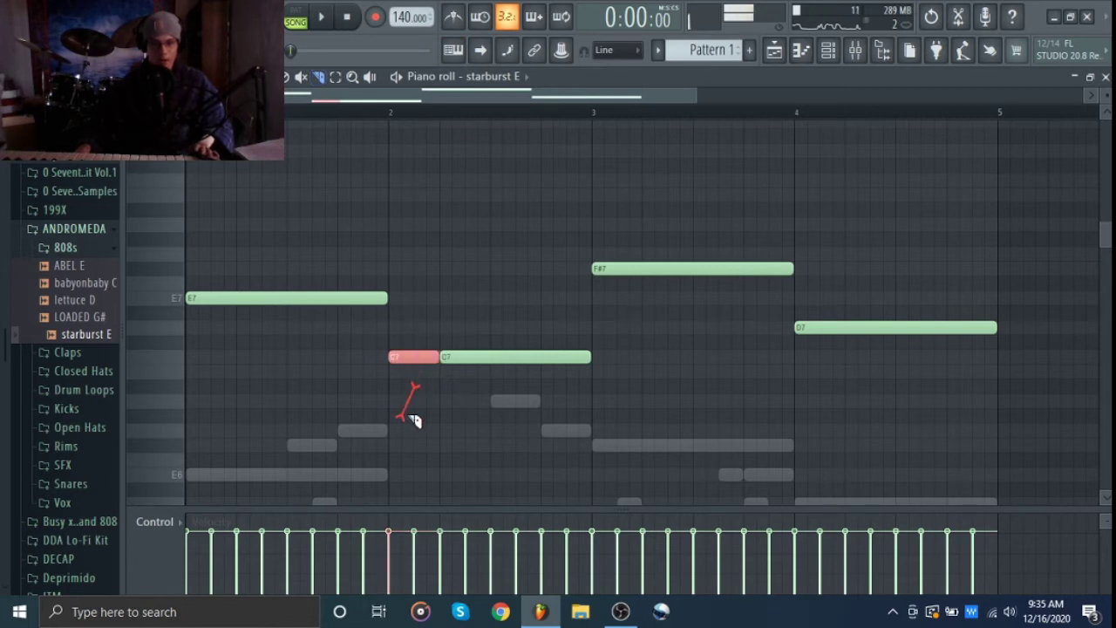
Slice the C7 and D7 notes, removing the first beat of each and splitting each remainder into two equal notes
key(ctrl+z)
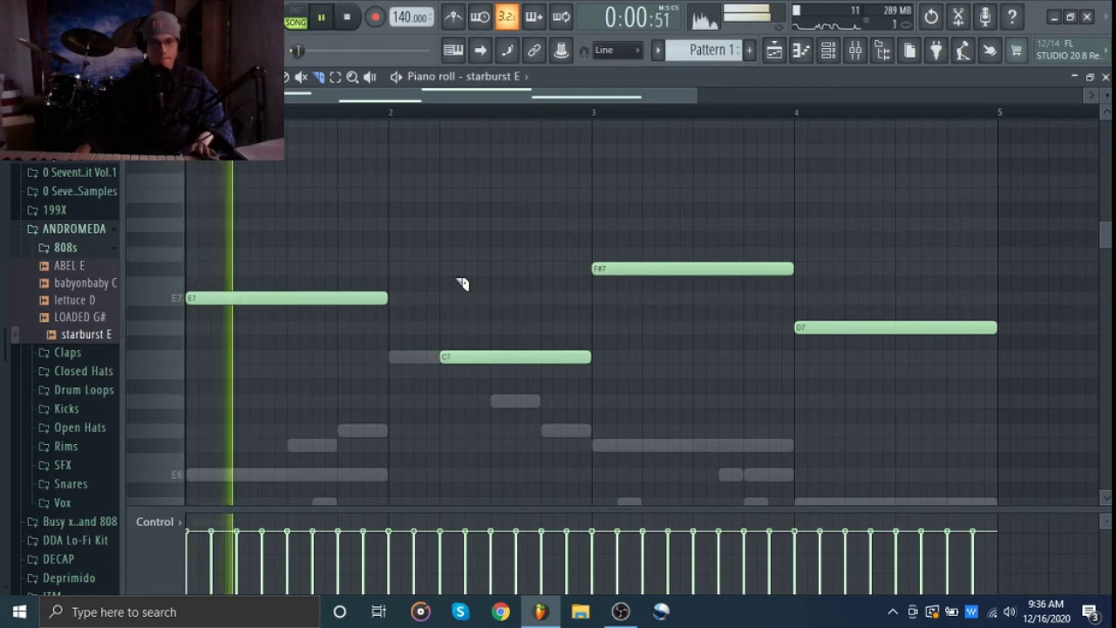
click(523, 359)
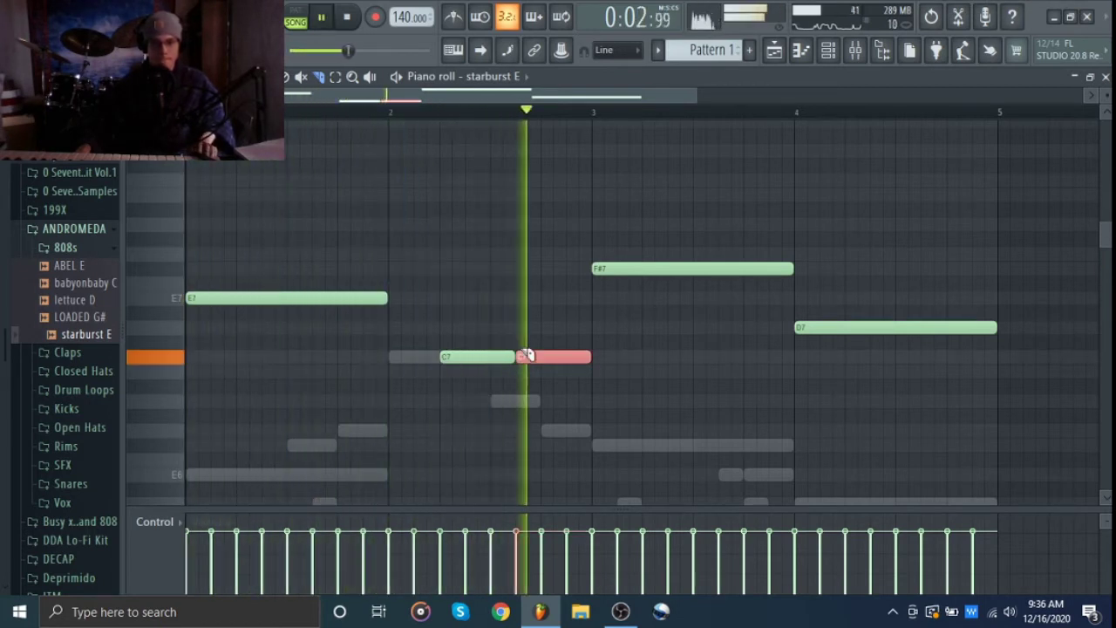
click(863, 328)
click(935, 328)
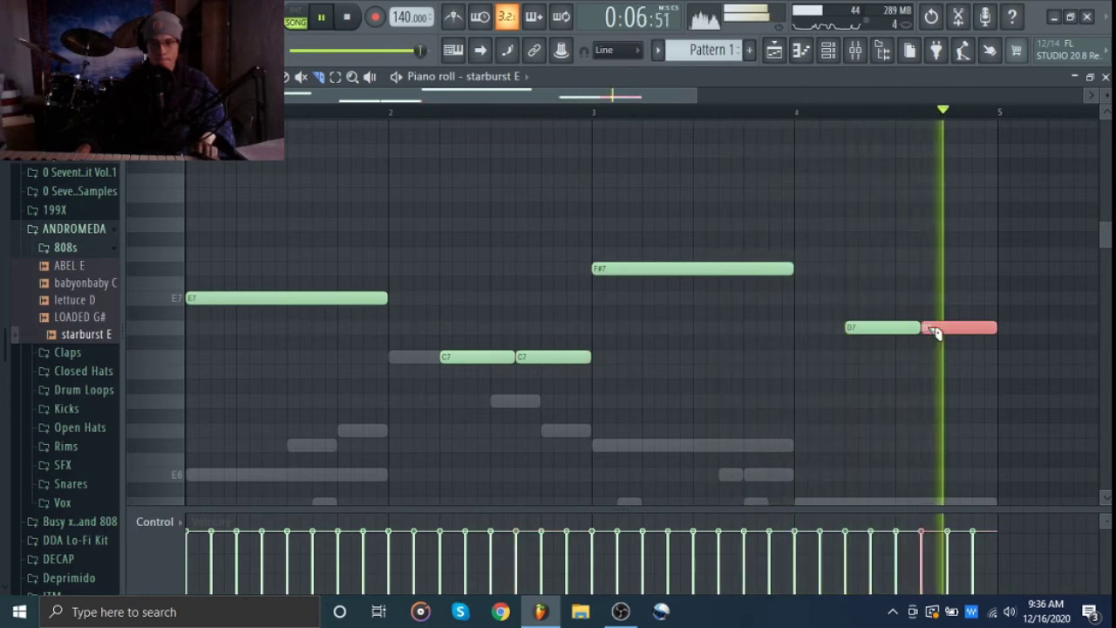
key(p)
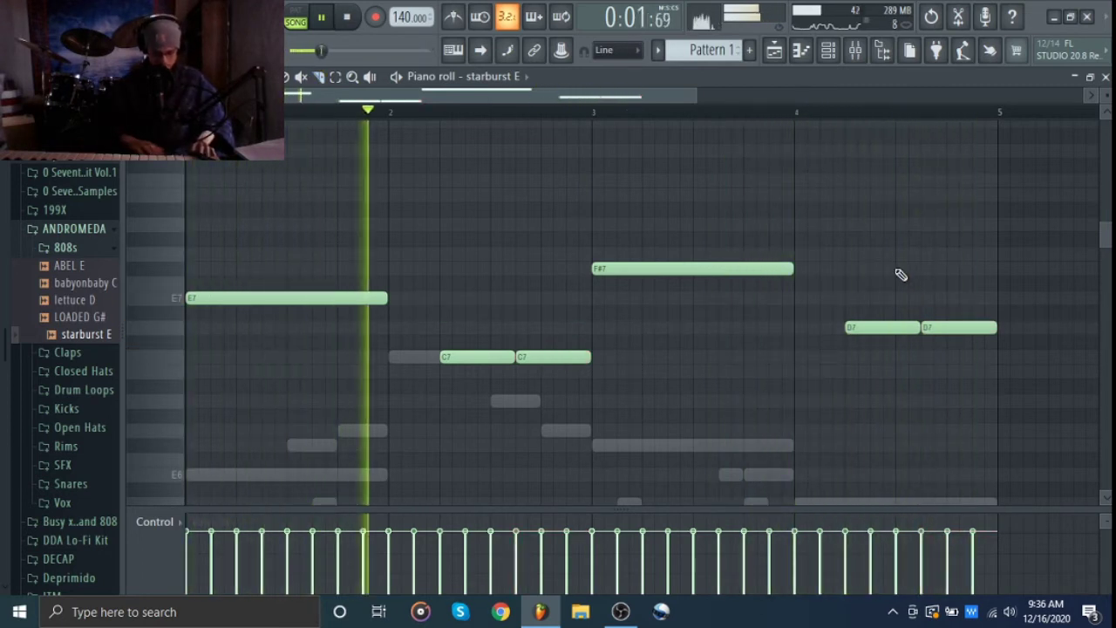
Transpose all the starburst E notes down two octaves to E5, C5, F#5 and D5 and stop playback
key(ctrl+x)
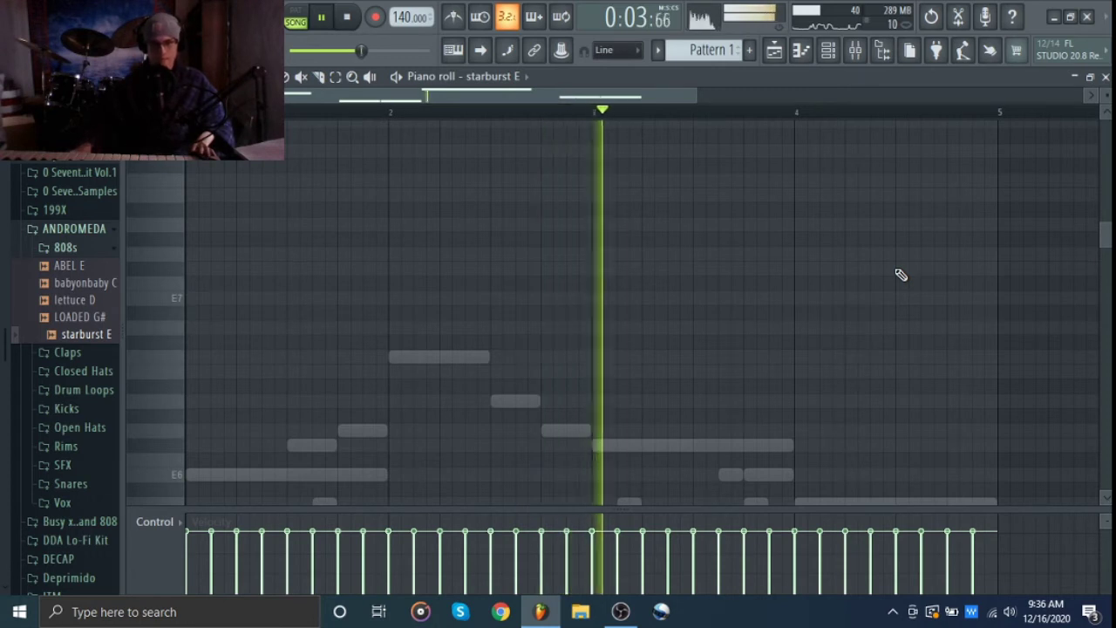
scroll(898, 274, down, 3)
click(829, 49)
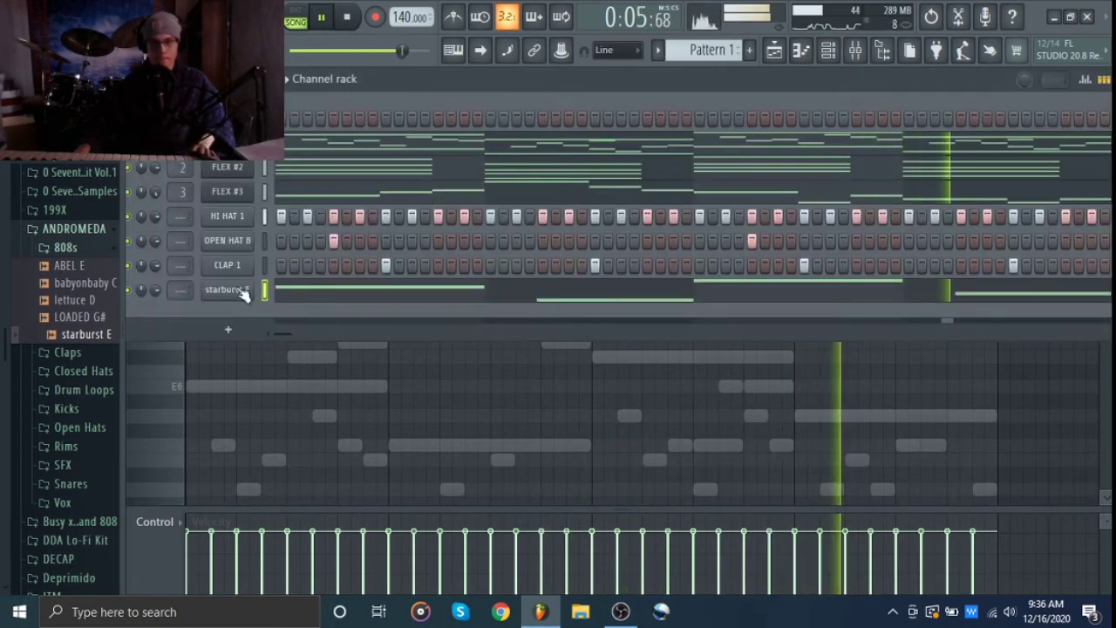
right_click(229, 289)
click(300, 393)
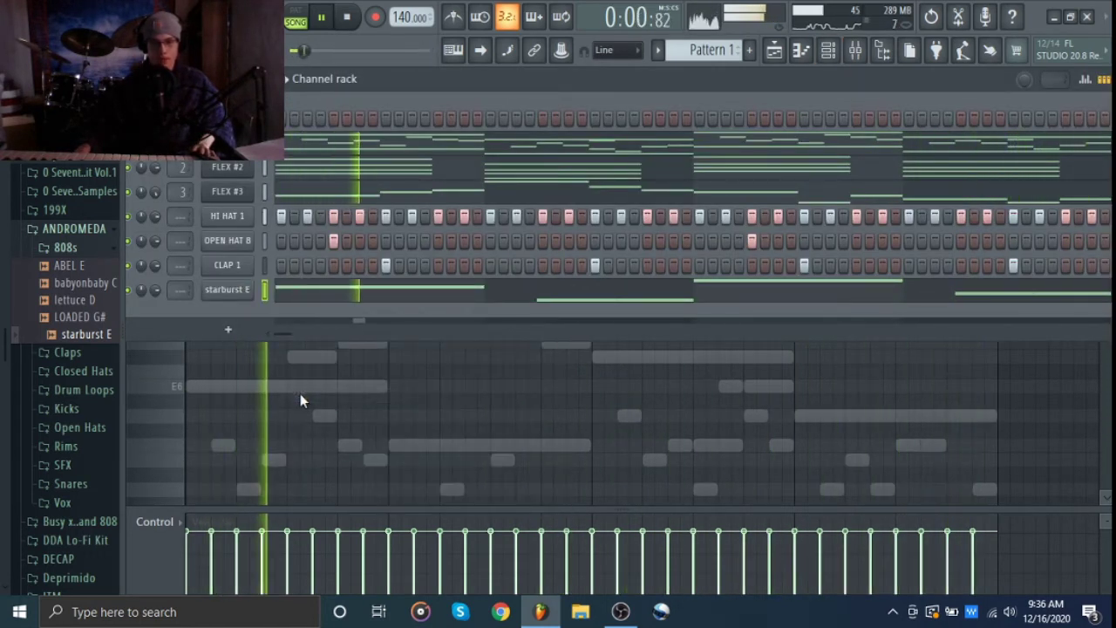
key(ctrl+z)
key(F6)
key(space)
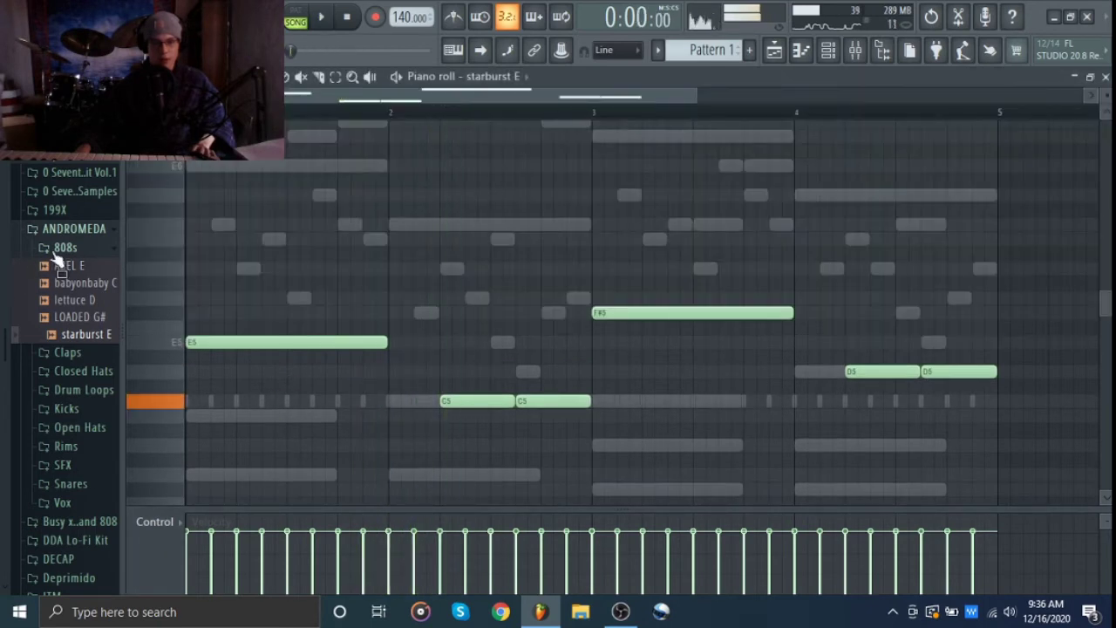
Add NTPB - Kick (Balance) from the LEGACY kit's Kicks folder as a new channel below starburst E
click(68, 246)
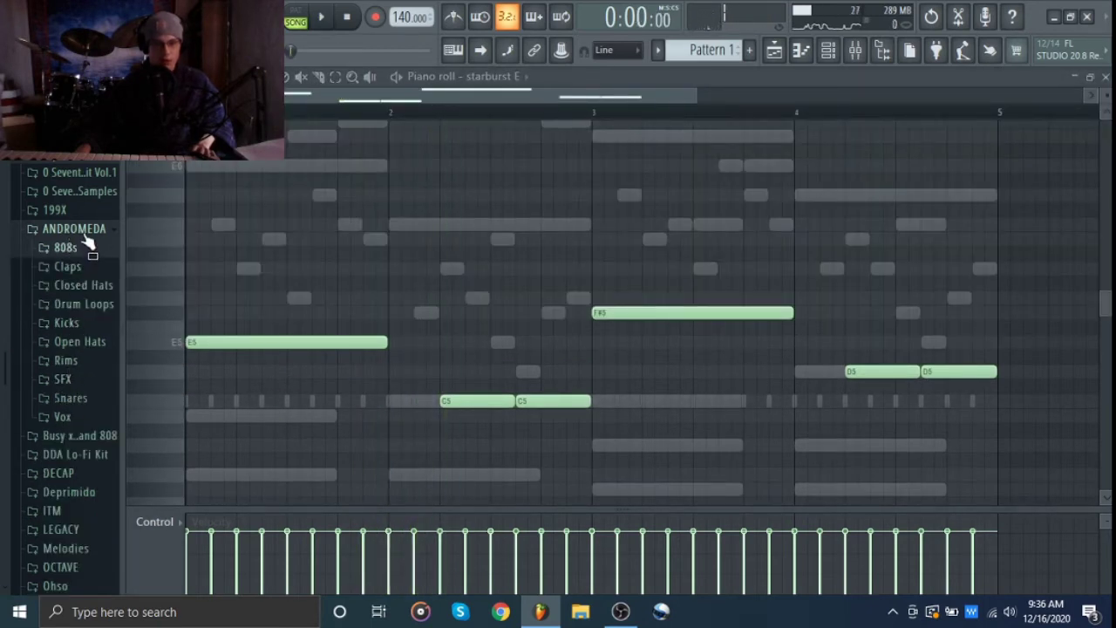
click(85, 231)
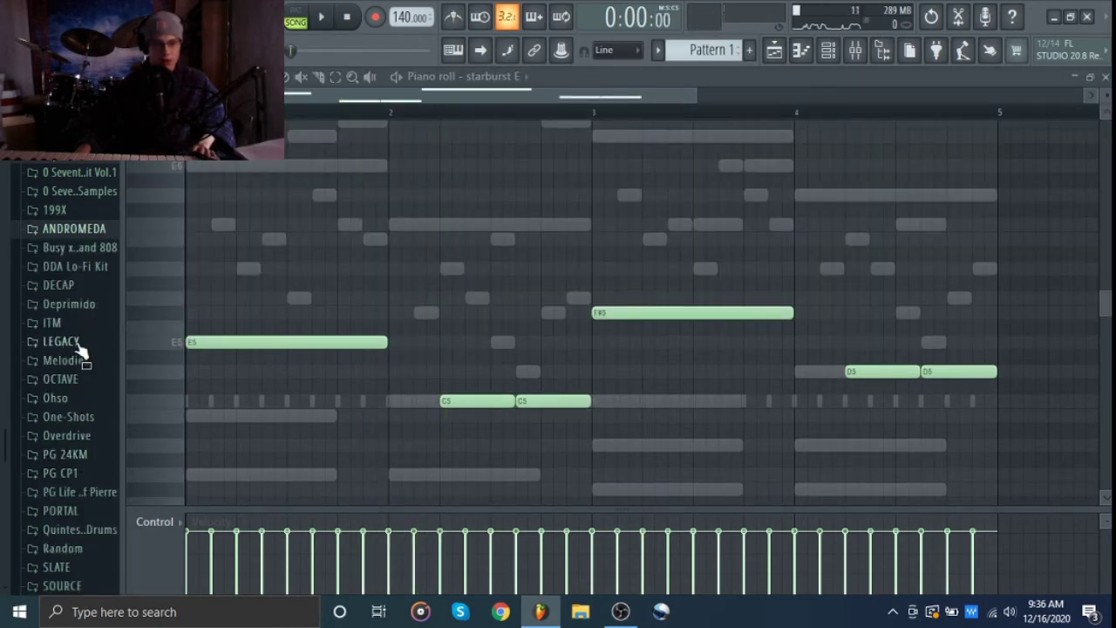
click(79, 343)
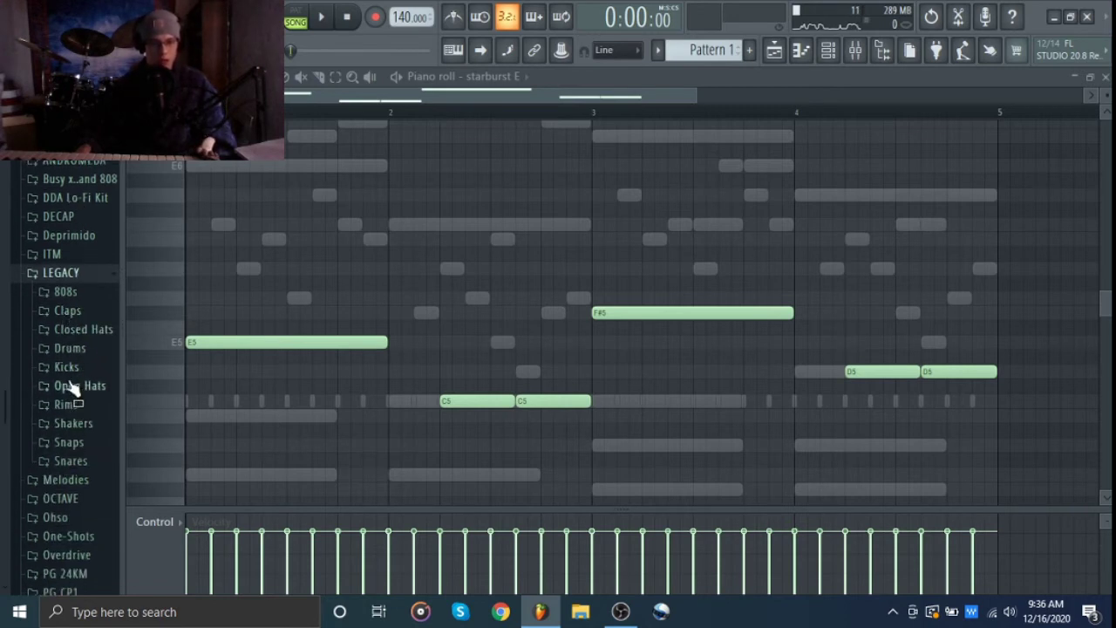
click(66, 367)
click(73, 385)
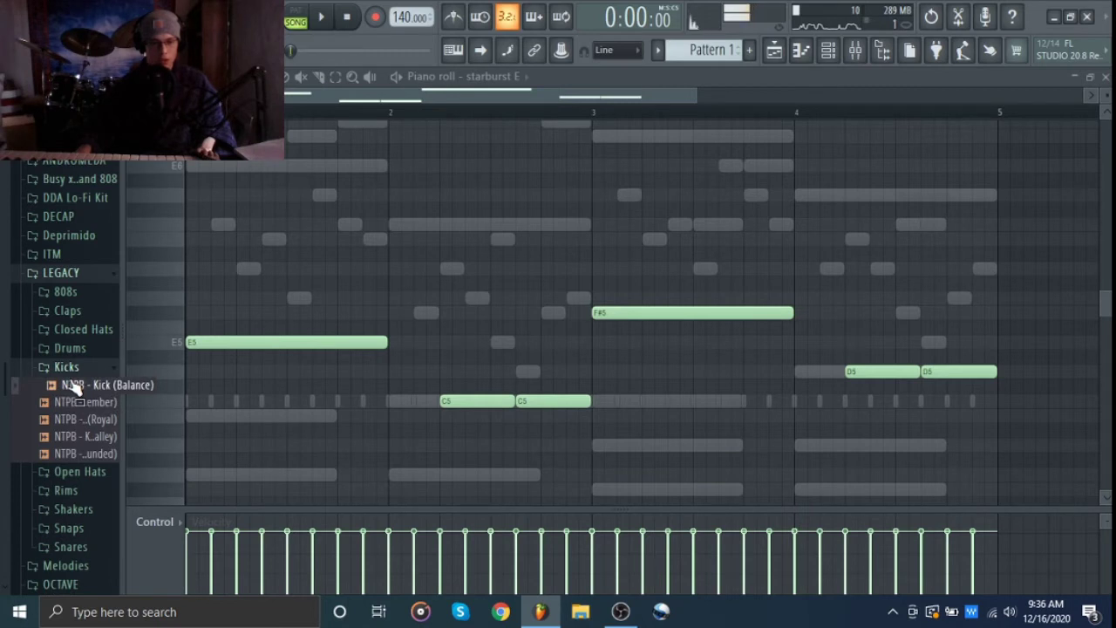
drag(663, 223, 742, 197)
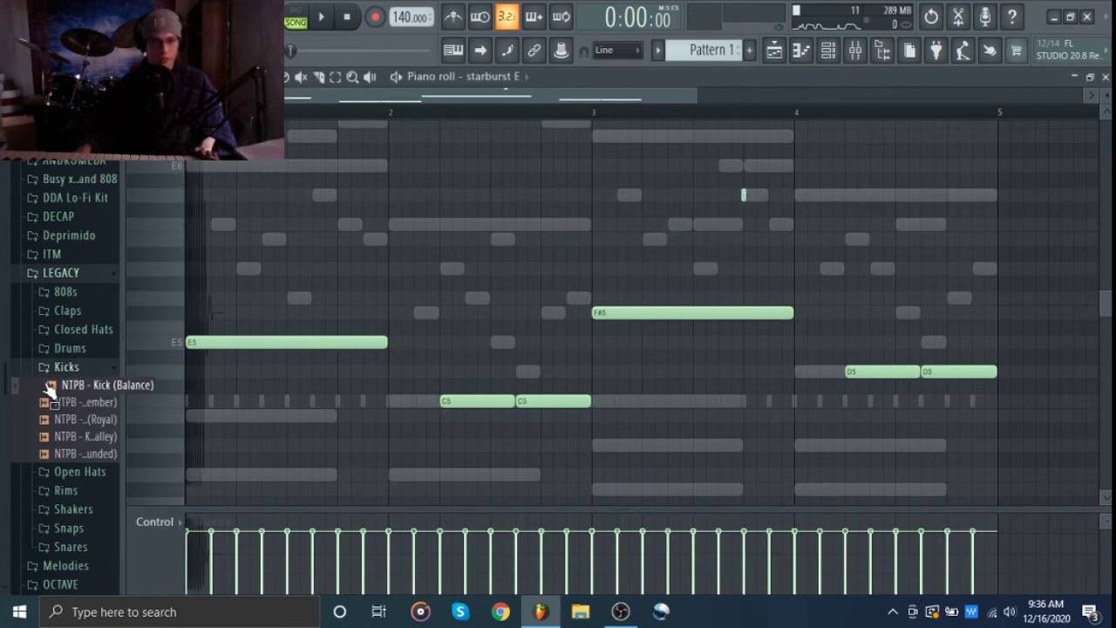
drag(50, 387, 214, 308)
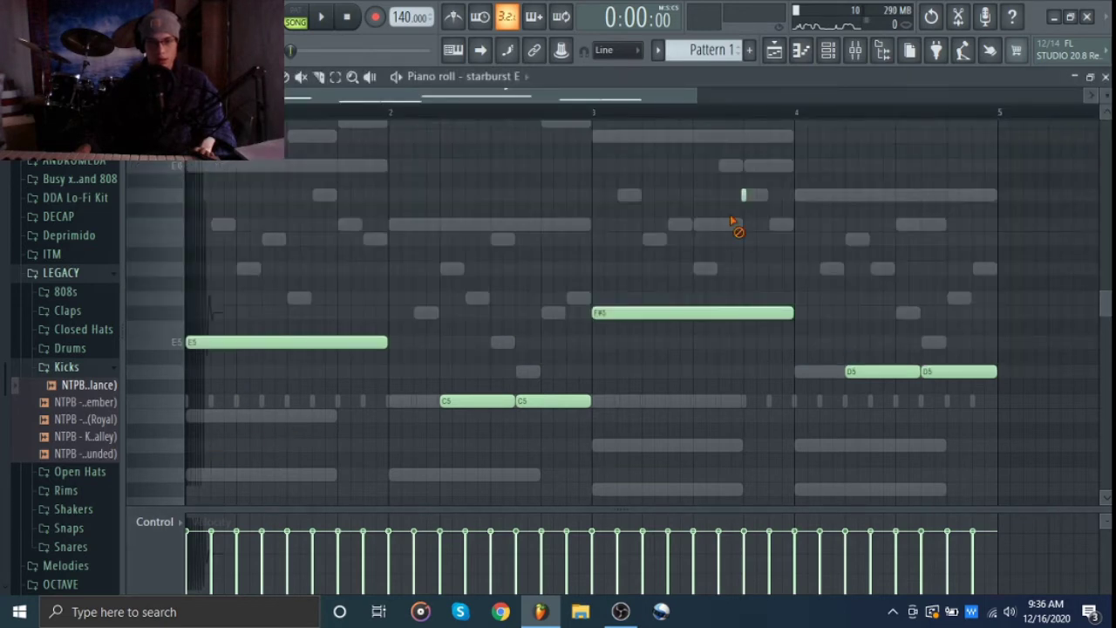
click(831, 51)
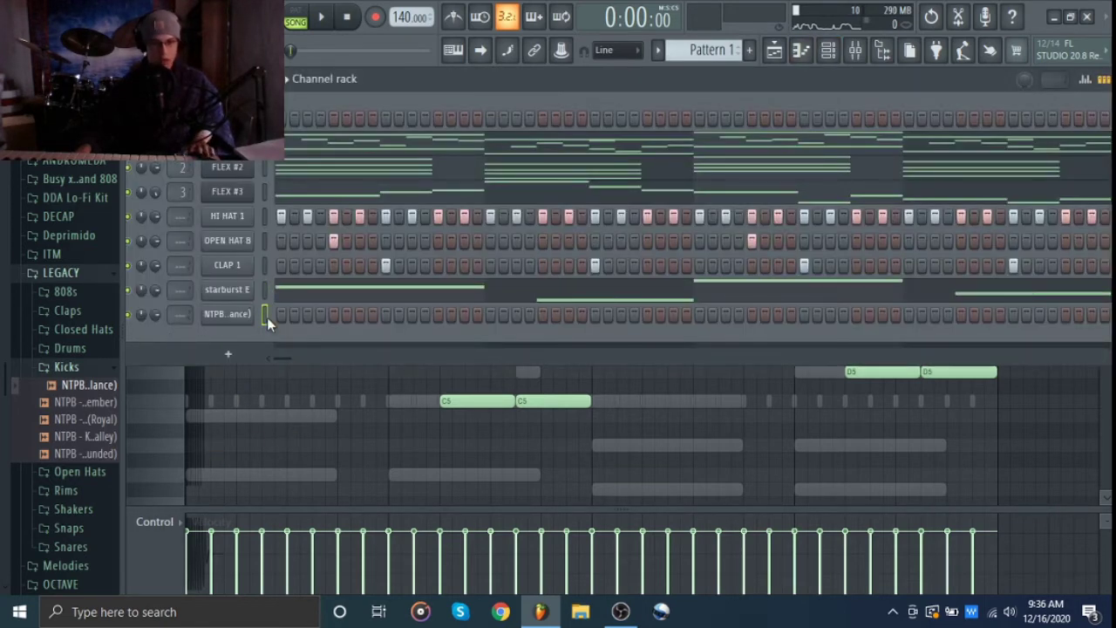
Copy the starburst E notes into the NTPB - Kick (Balance) piano roll and set them all to C5
right_click(267, 318)
click(288, 312)
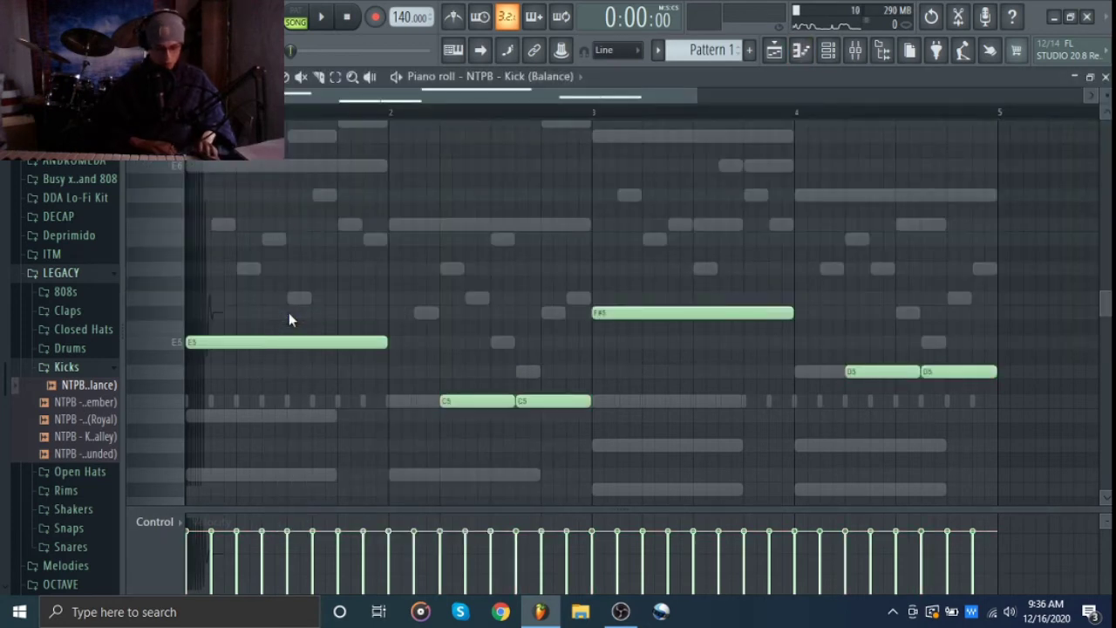
key(alt+k)
click(322, 224)
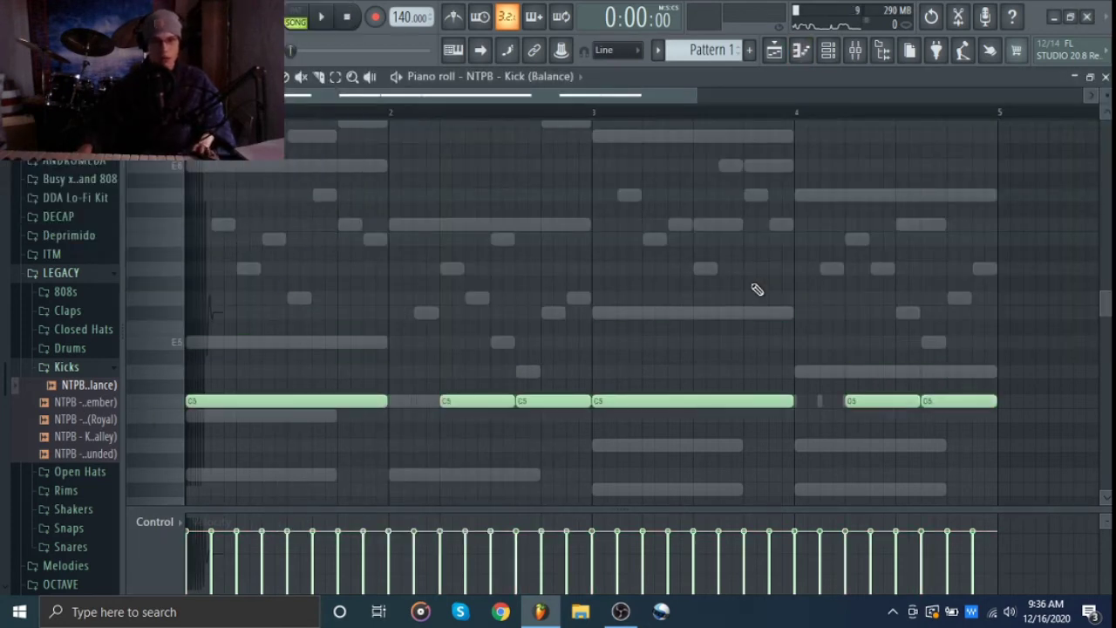
Shorten all the C5 kick notes to one step each and play the pattern to check them
key(space)
key(shift+d)
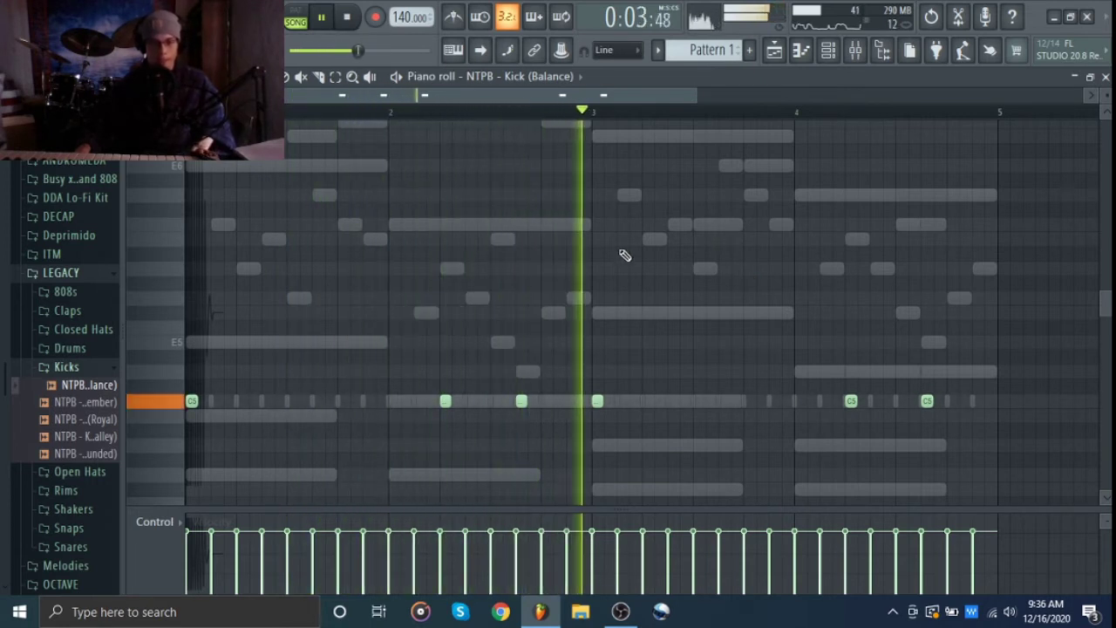
key(space)
click(68, 367)
click(61, 272)
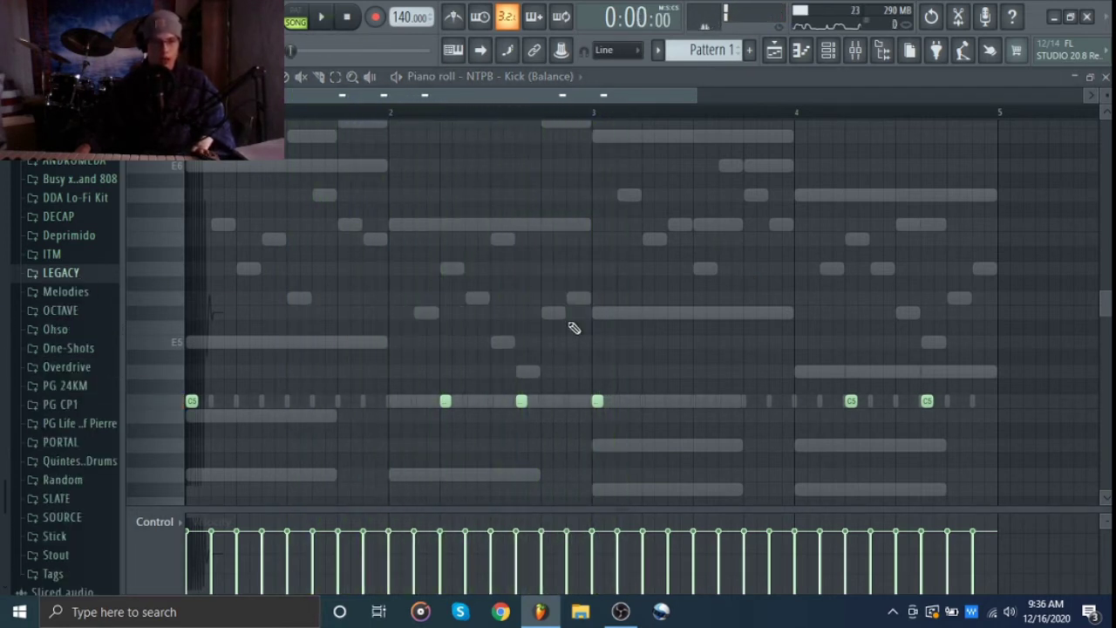
Route the HI HAT 1, OPEN HAT 8, CLAP 1, starburst E and kick channels to mixer tracks 4 to 8
click(830, 54)
drag(260, 218, 267, 334)
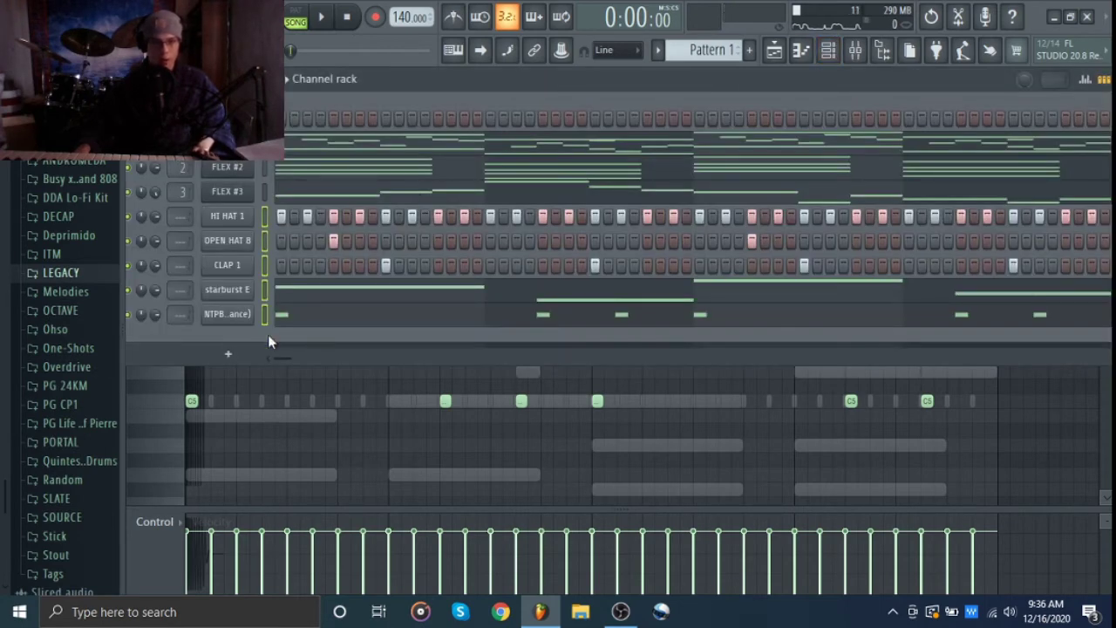
key(ctrl+l)
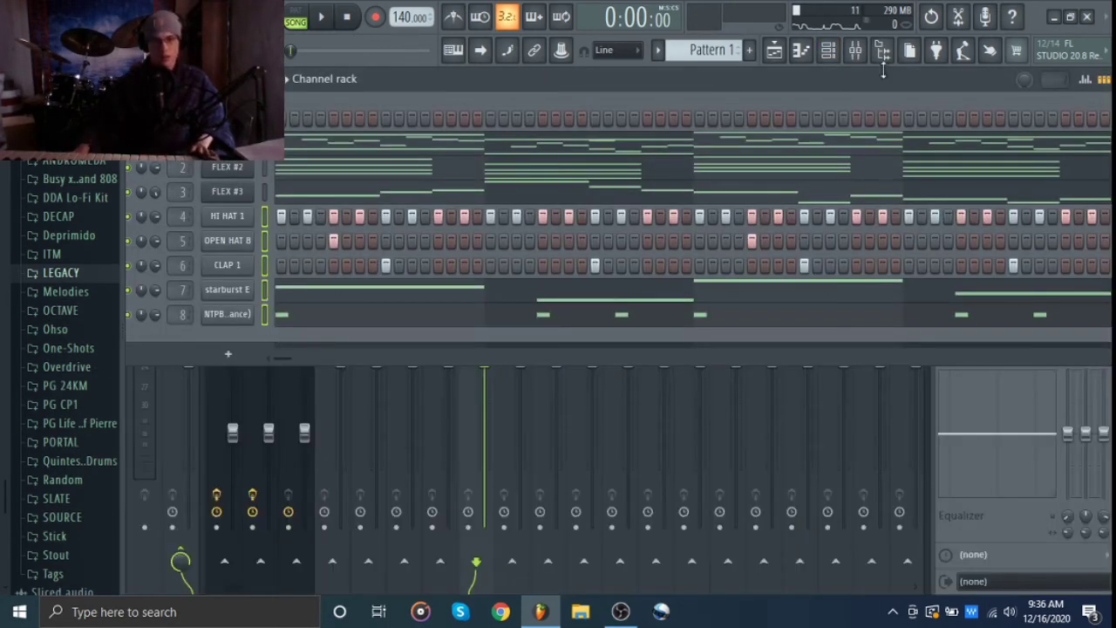
click(837, 51)
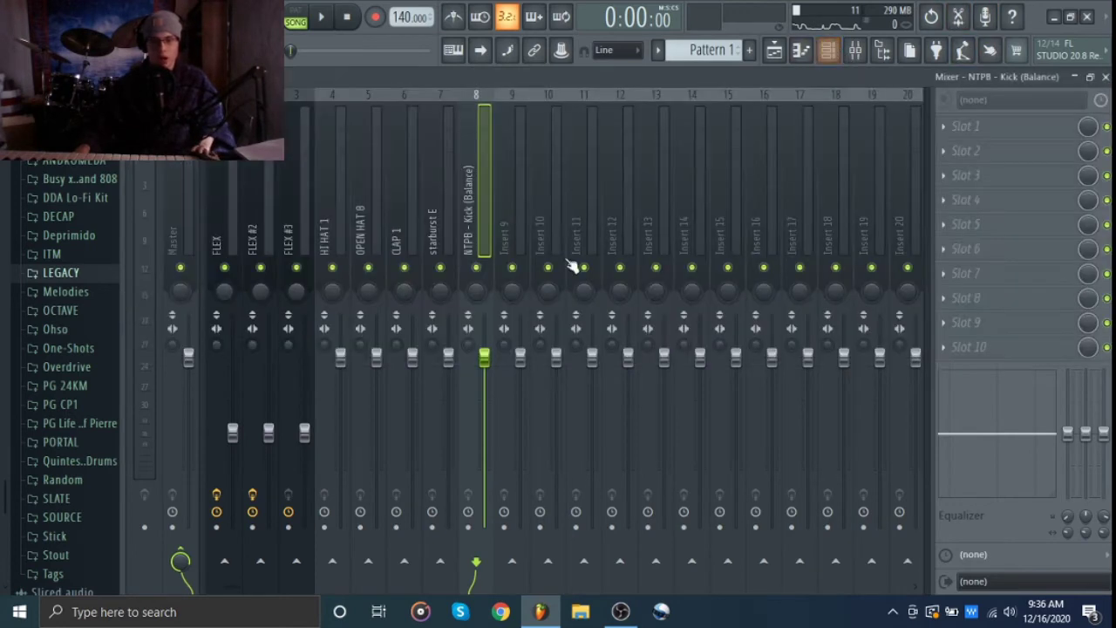
Load Fruity Blood Overdrive in Slot 1 of the starburst E mixer track and raise its PreAmp during playback
click(444, 225)
click(979, 127)
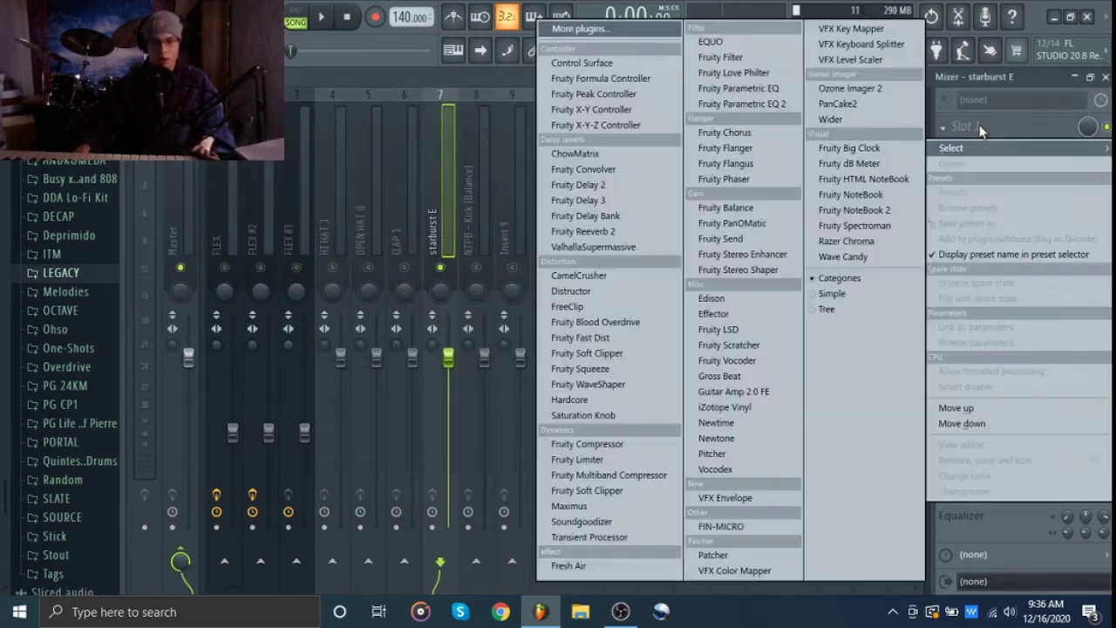
click(627, 320)
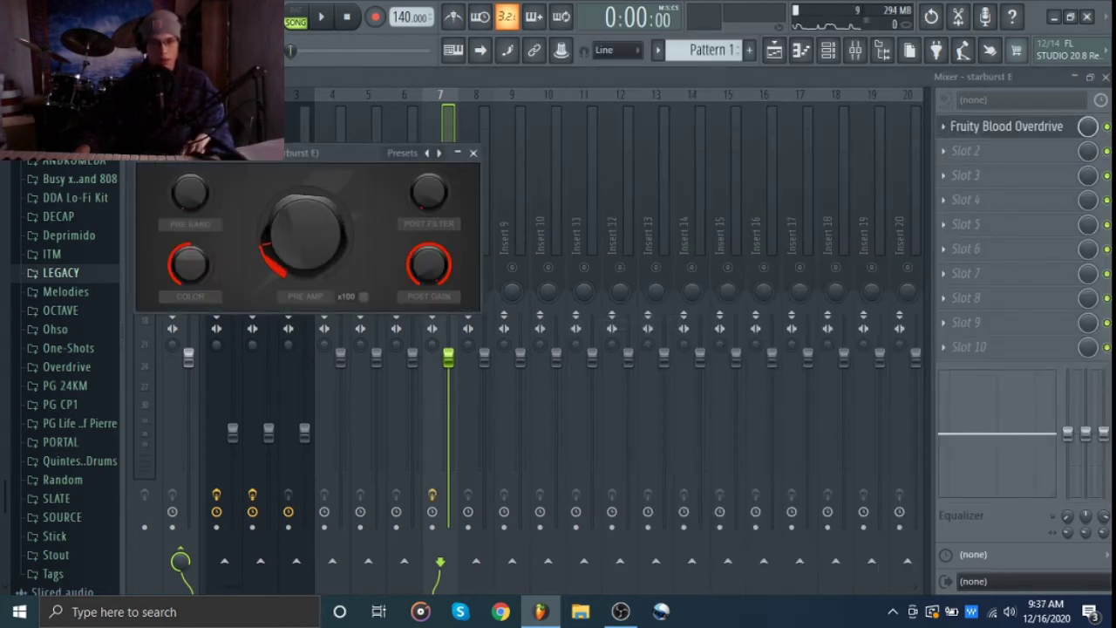
key(space)
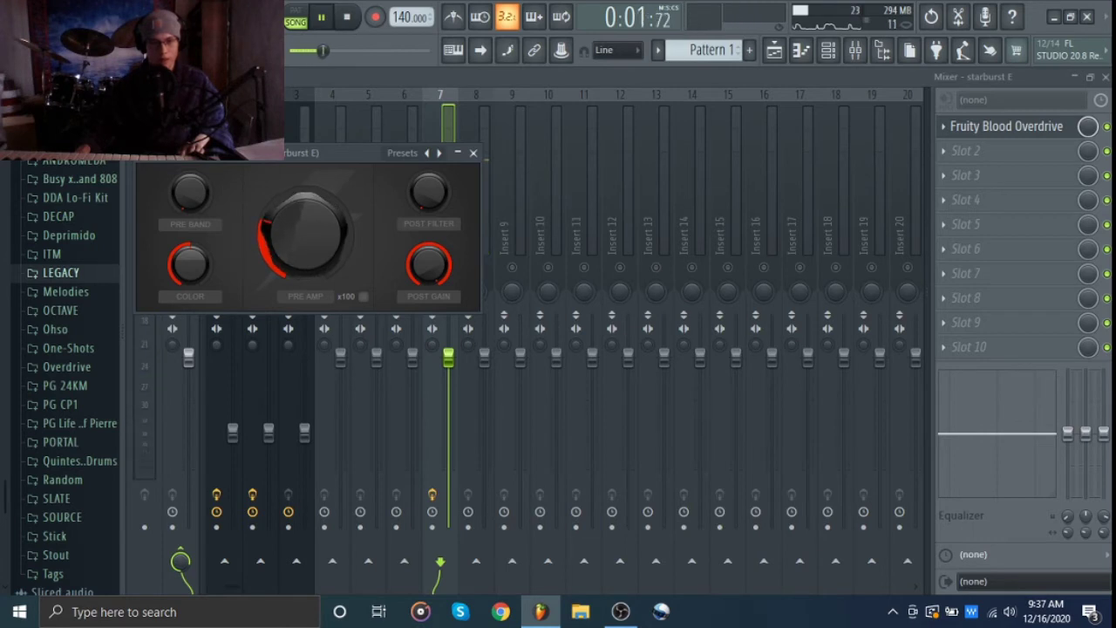
drag(329, 236, 330, 229)
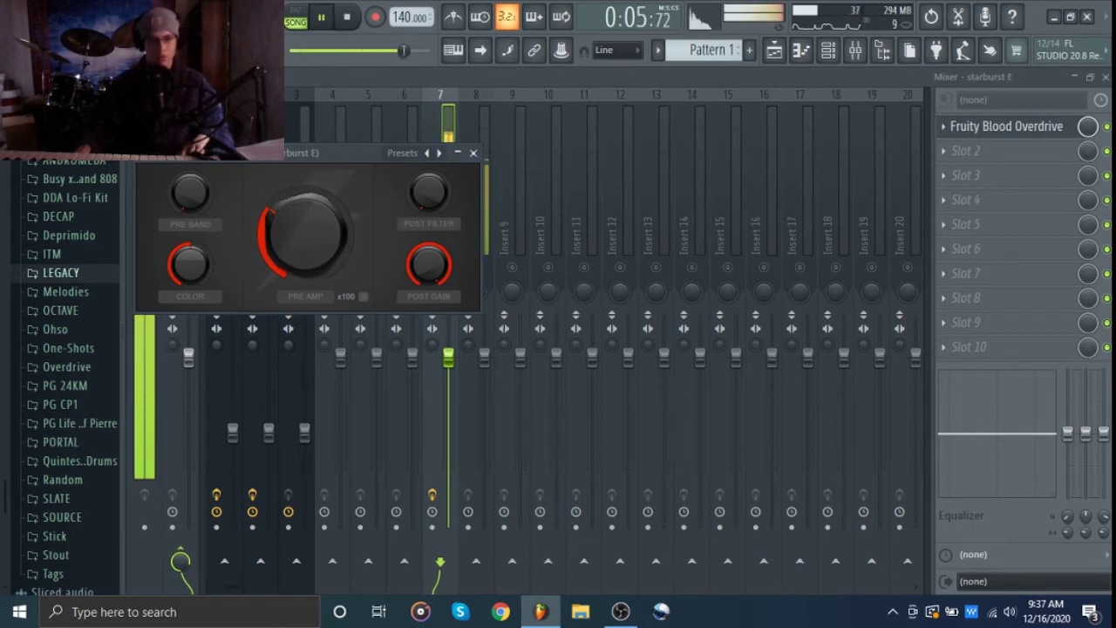
drag(318, 266, 318, 262)
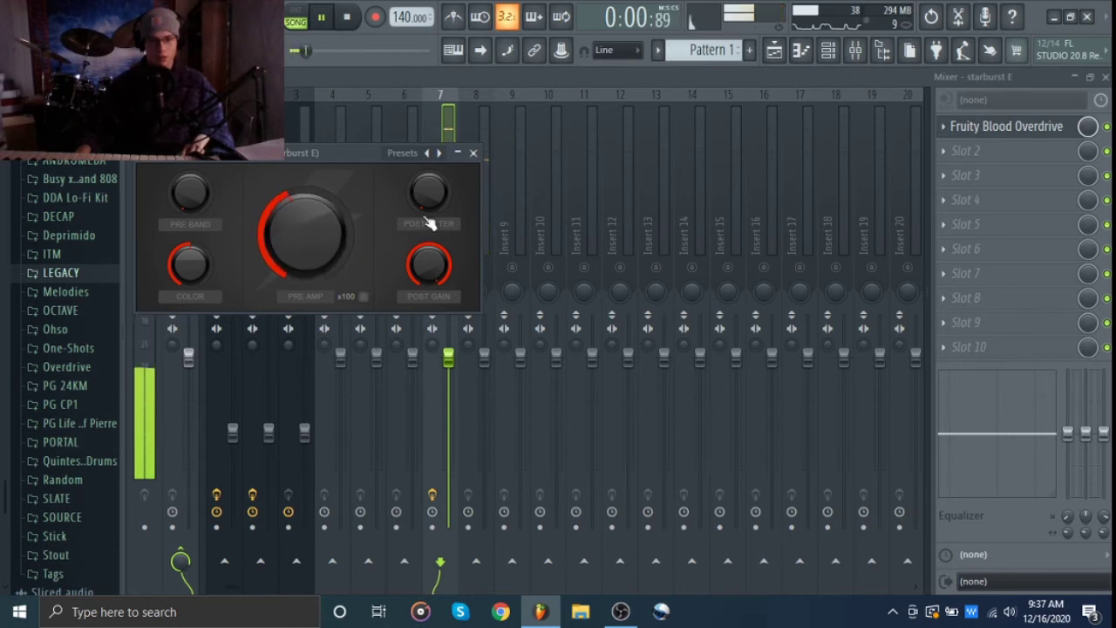
click(474, 153)
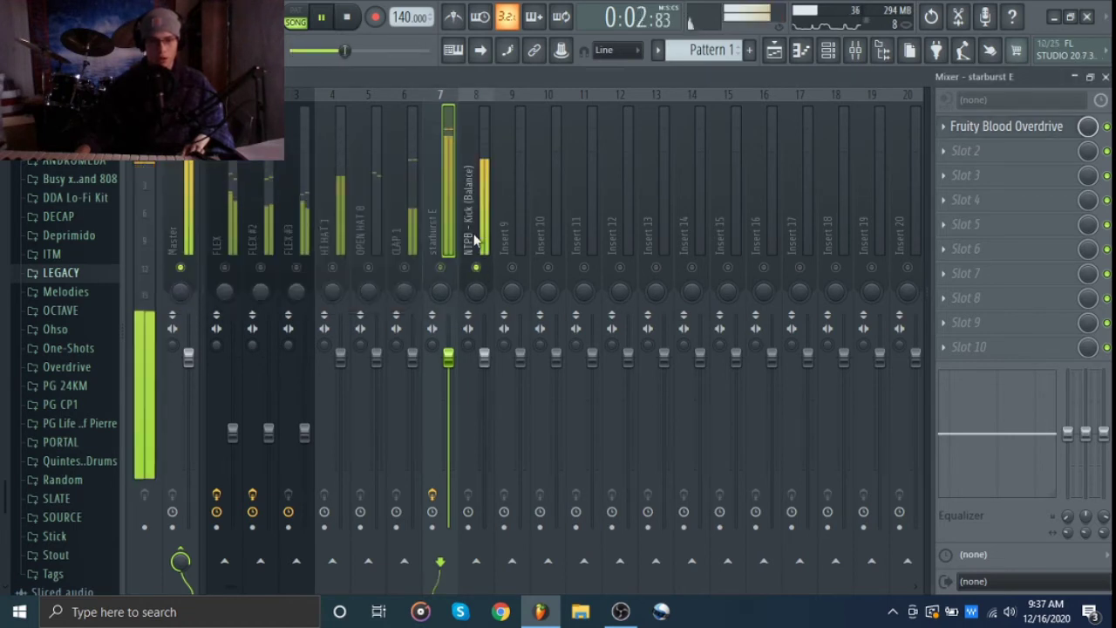
Lower the volumes of the NTPB - Kick (Balance) and starburst E mixer tracks during playback, leaving the kick fader slightly lower
click(468, 234)
click(405, 234)
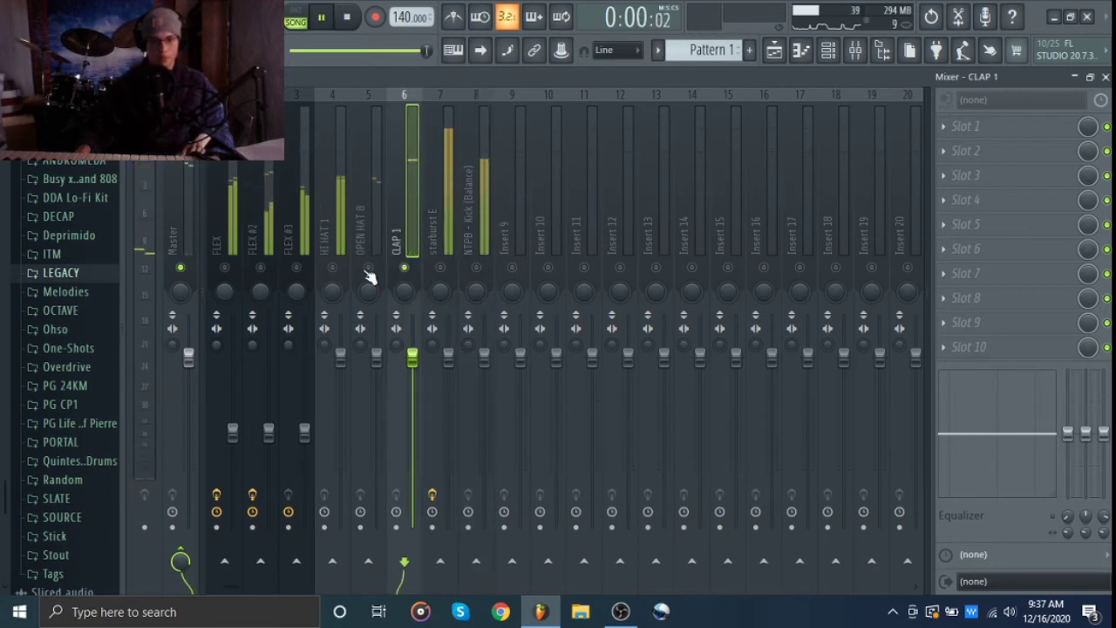
click(365, 241)
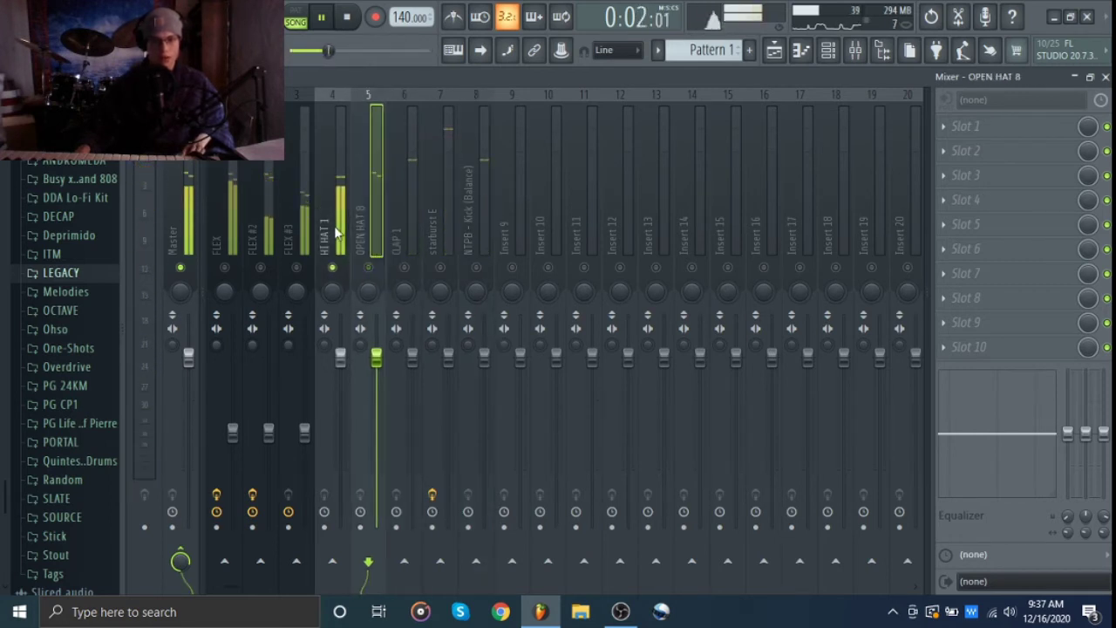
click(340, 261)
key(space)
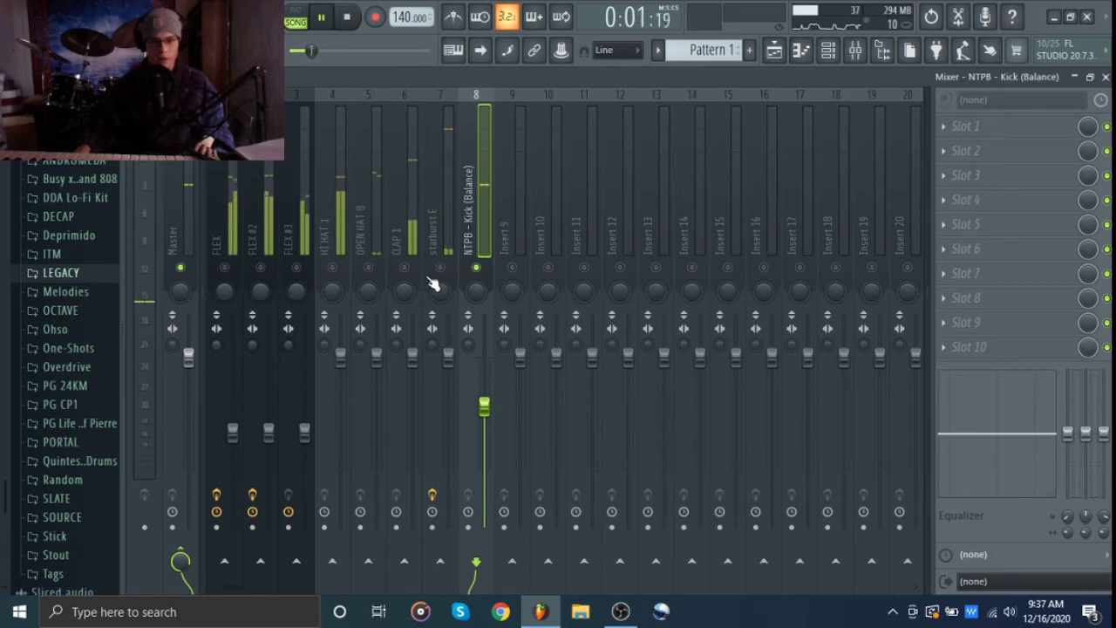
click(448, 357)
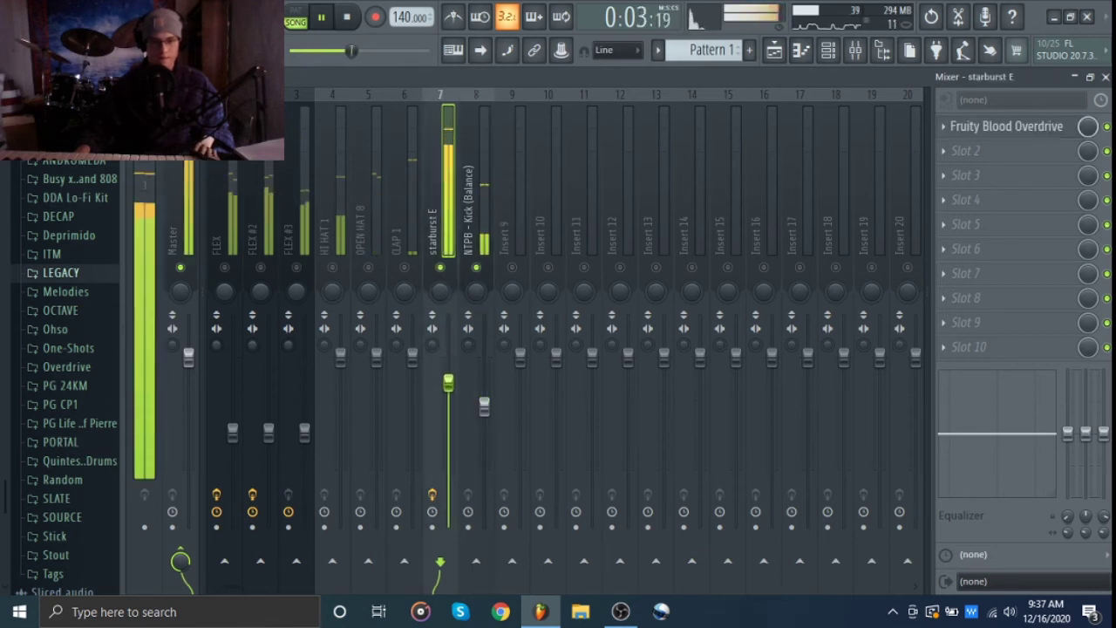
drag(448, 390, 449, 398)
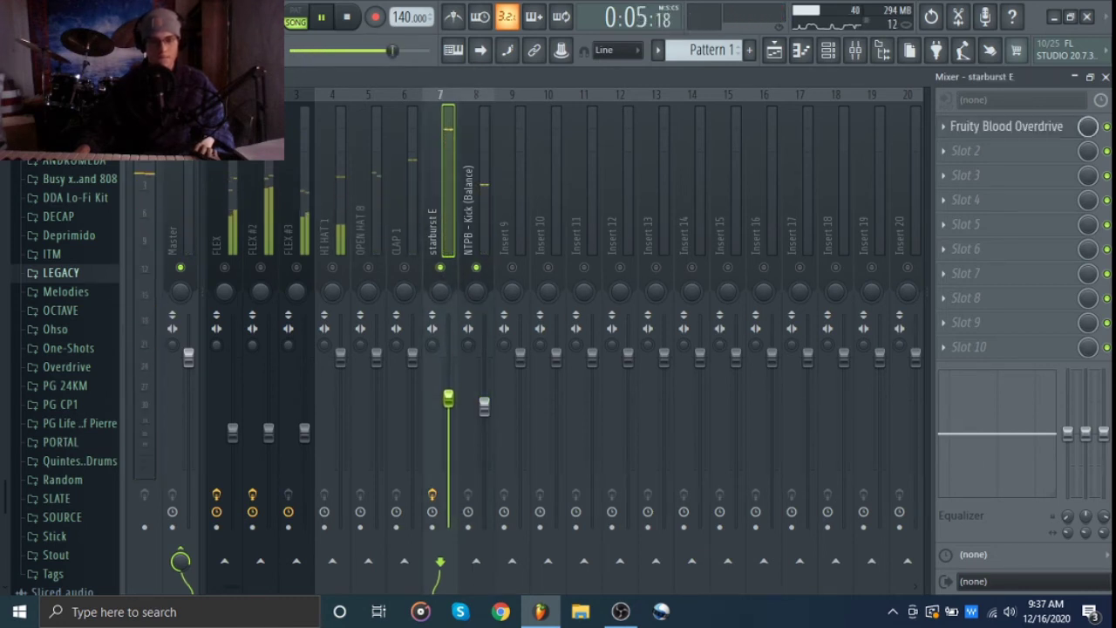
Unmute the CLAP 1, HI HAT 1 and OPEN HAT 8 mixer tracks and lower their faders during playback
click(405, 267)
drag(413, 356, 414, 373)
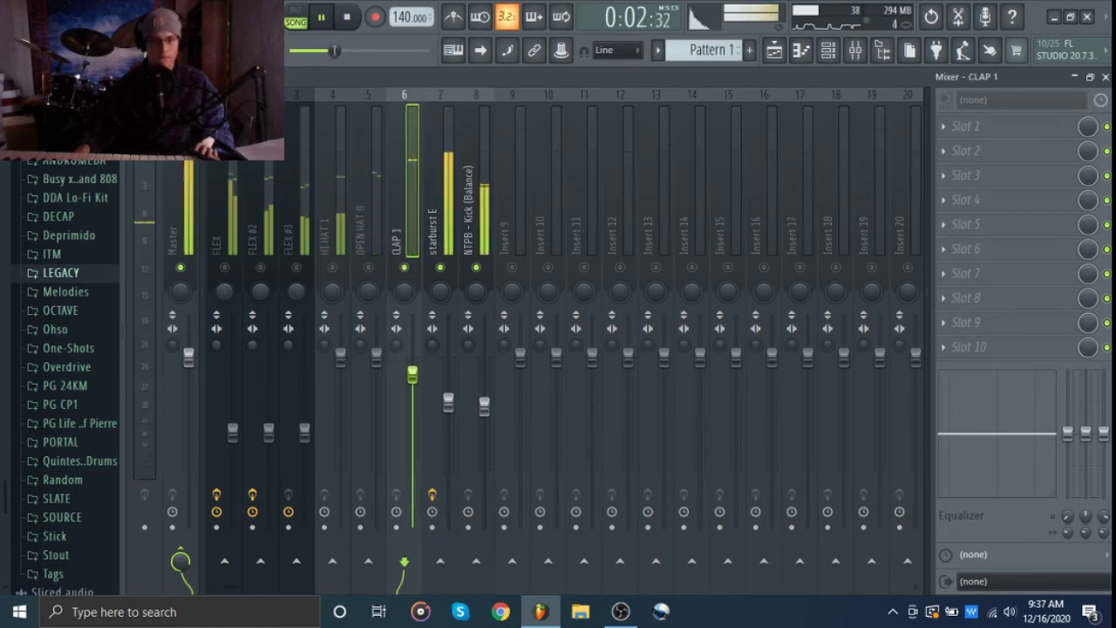
drag(341, 358, 376, 377)
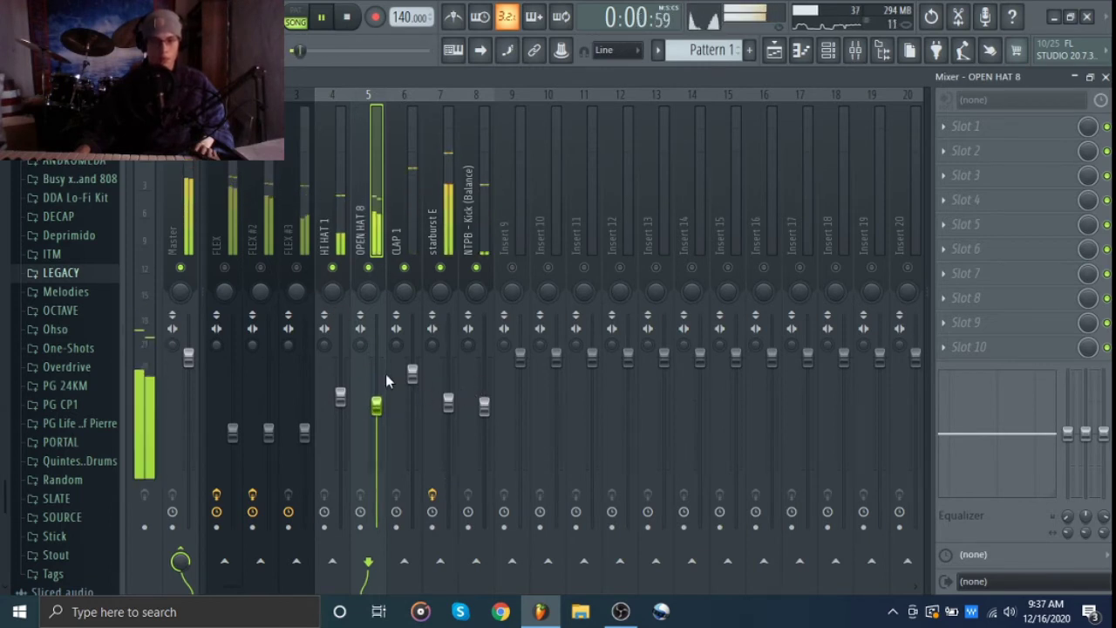
Lower the HI HAT 1, OPEN HAT 8 and CLAP 1 faders together, and fine-tune the hi-hat and clap slightly upward
drag(449, 246, 491, 234)
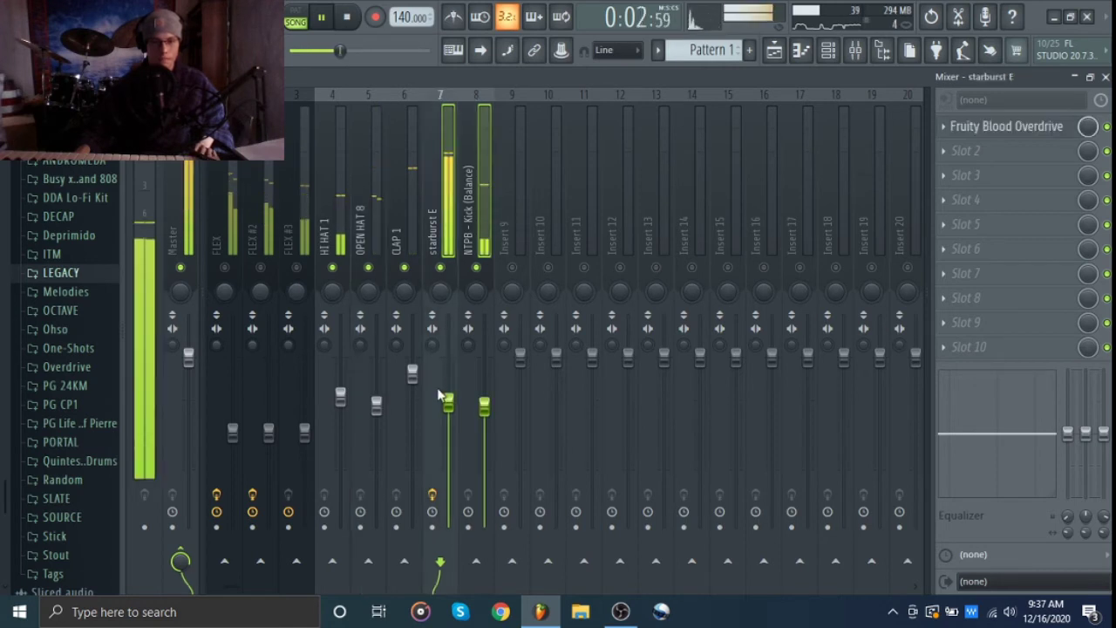
drag(413, 215, 338, 223)
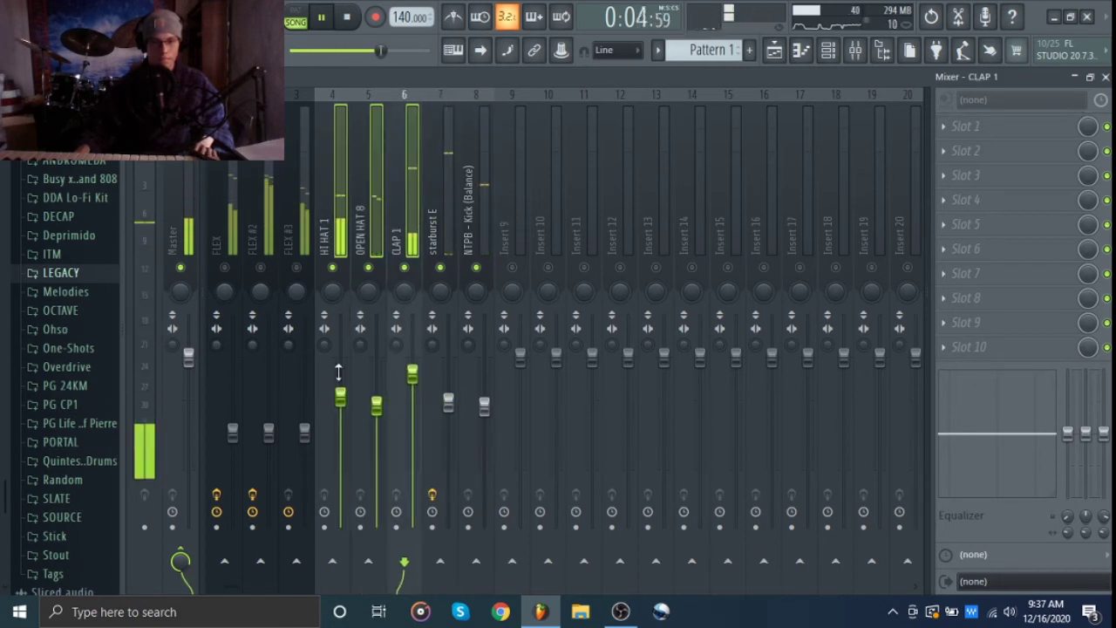
drag(340, 412, 340, 411)
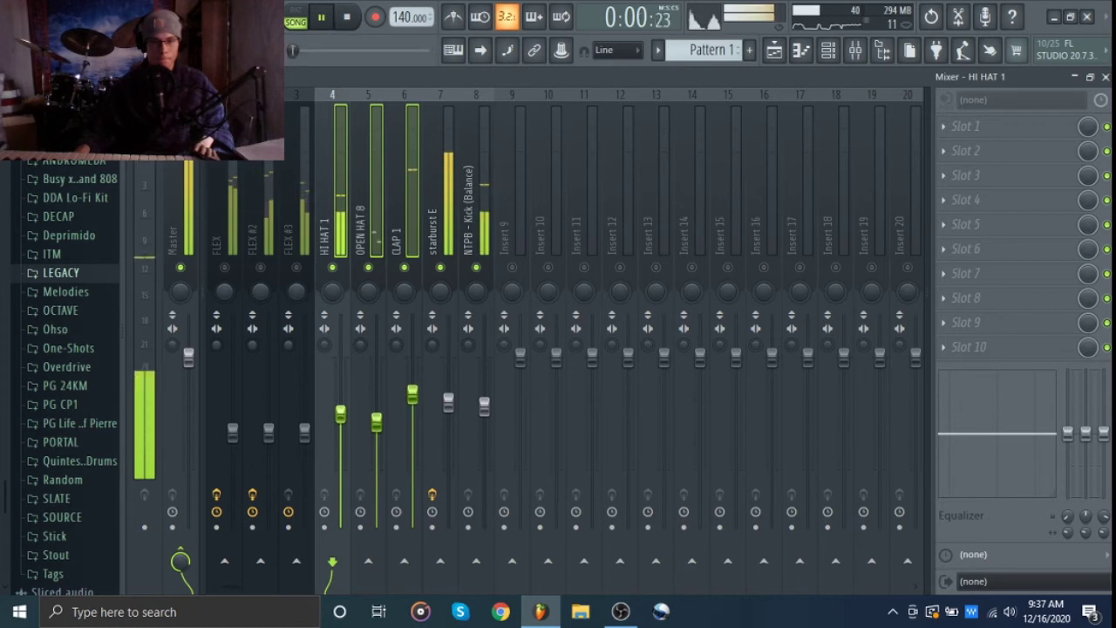
right_click(338, 255)
click(336, 240)
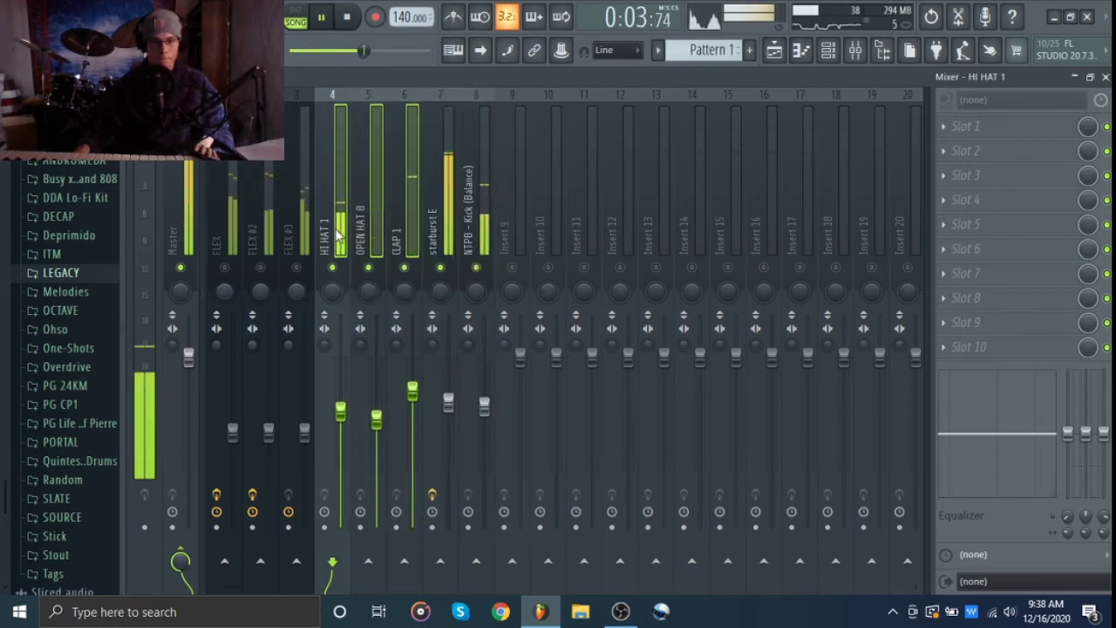
click(338, 234)
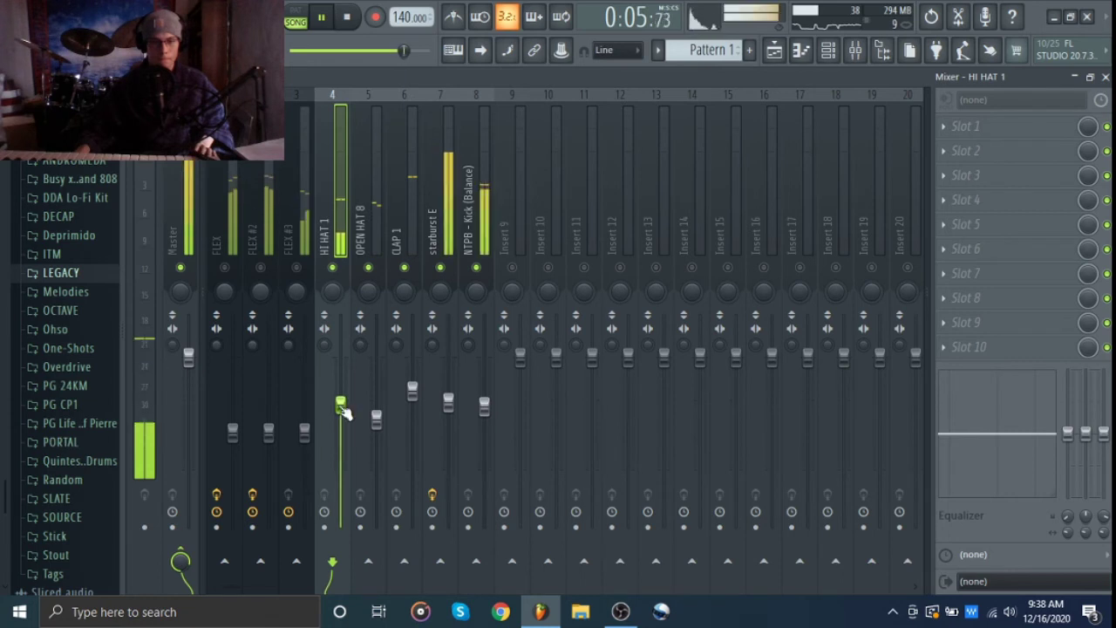
click(412, 392)
click(342, 404)
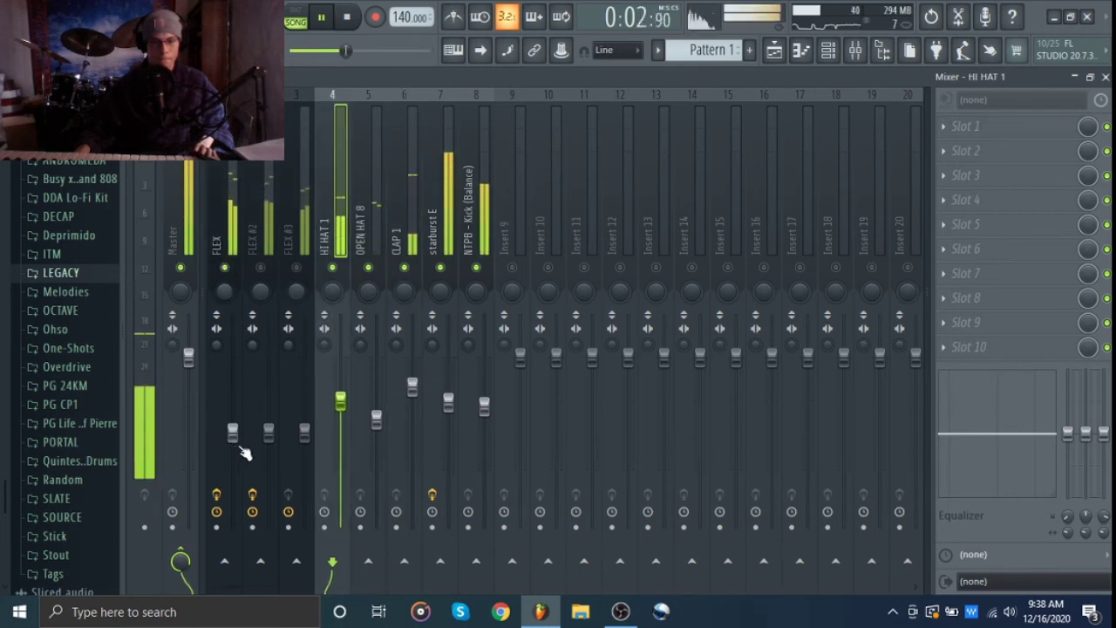
Lower the FLEX mixer track's volume and cut its low frequencies with band 1 of Fruity parametric EQ 2
click(233, 431)
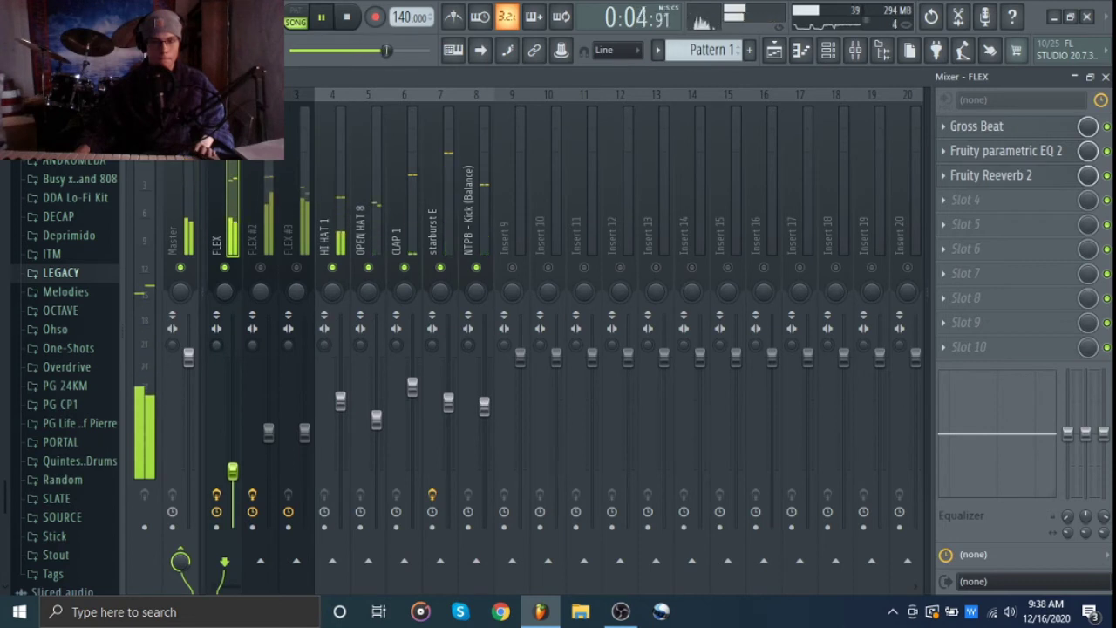
click(1011, 151)
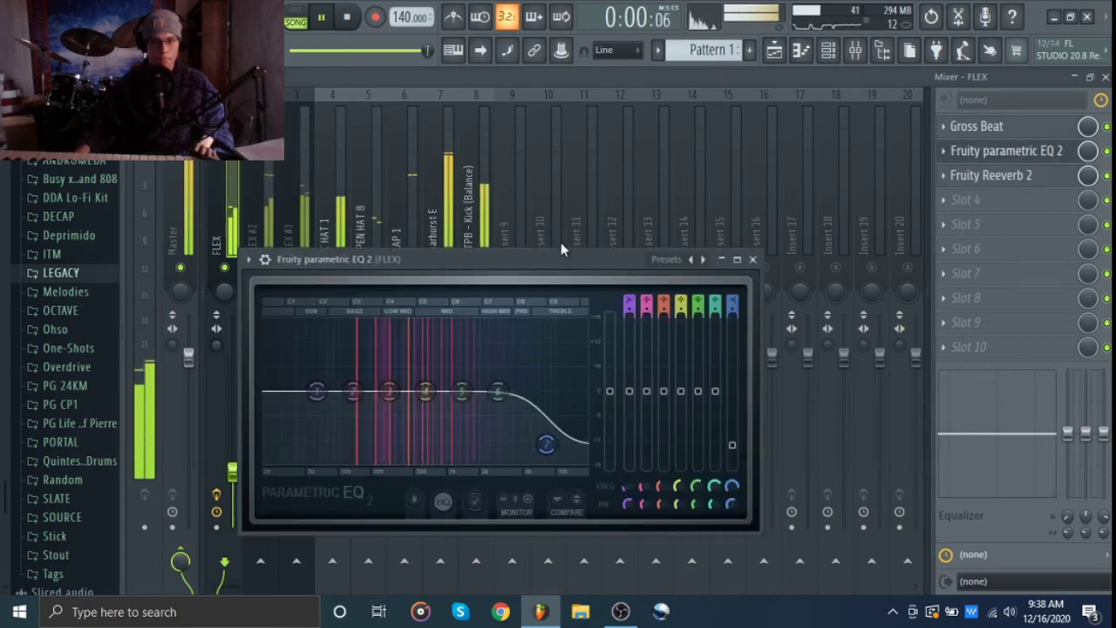
drag(311, 391, 348, 450)
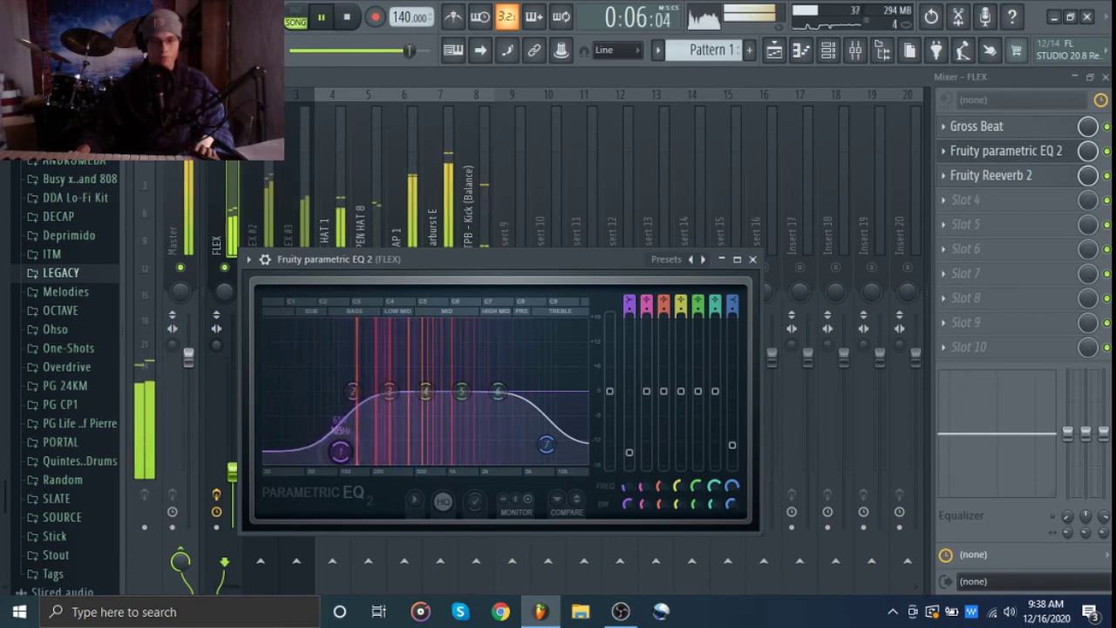
click(752, 259)
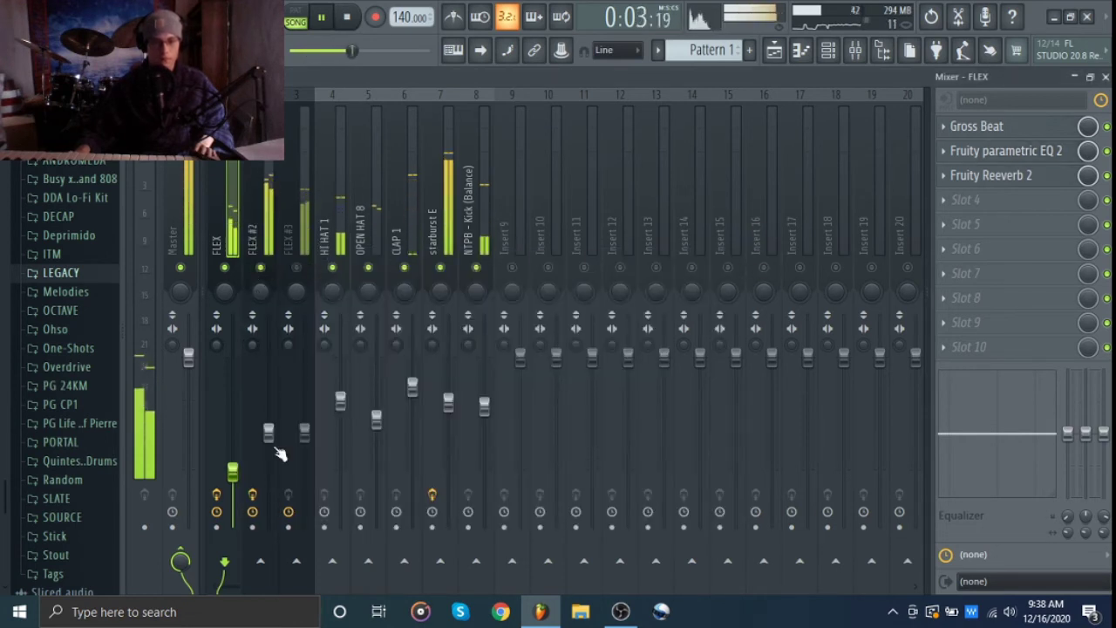
Lower the FLEX #2 and FLEX #3 faders with both tracks unmuted, and raise the FLEX fader slightly to balance the layers
drag(269, 433, 269, 482)
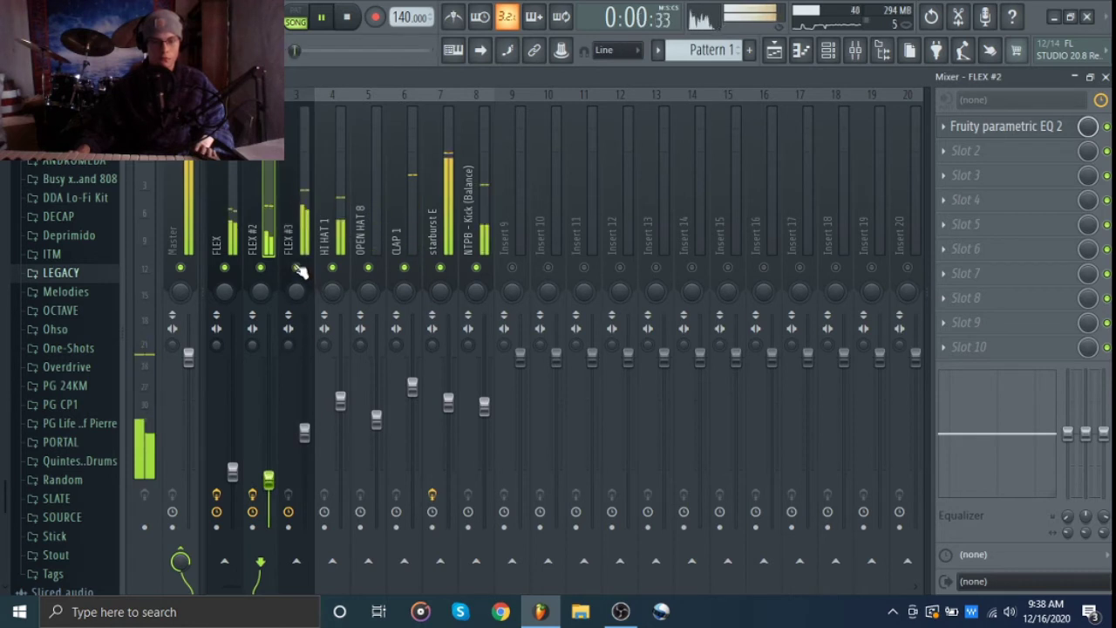
drag(303, 431, 303, 452)
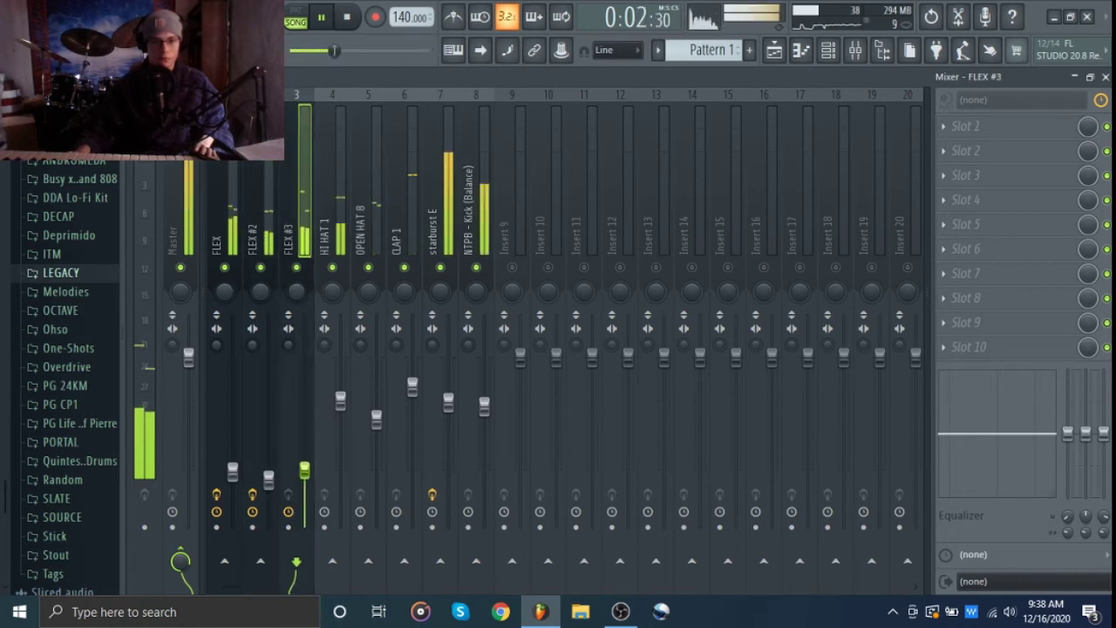
click(231, 472)
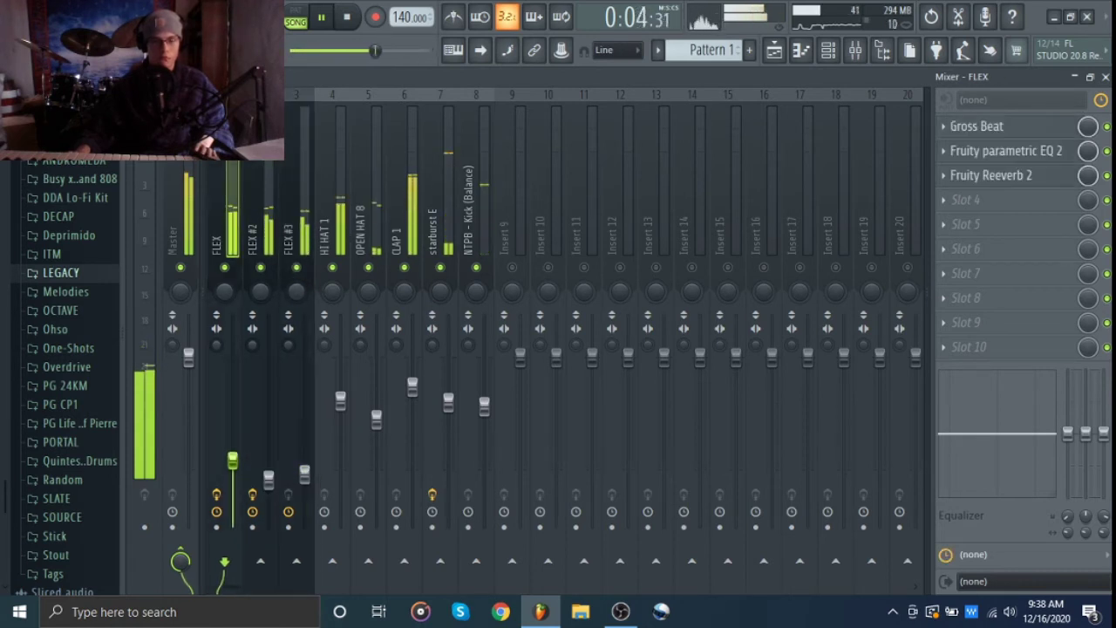
click(304, 473)
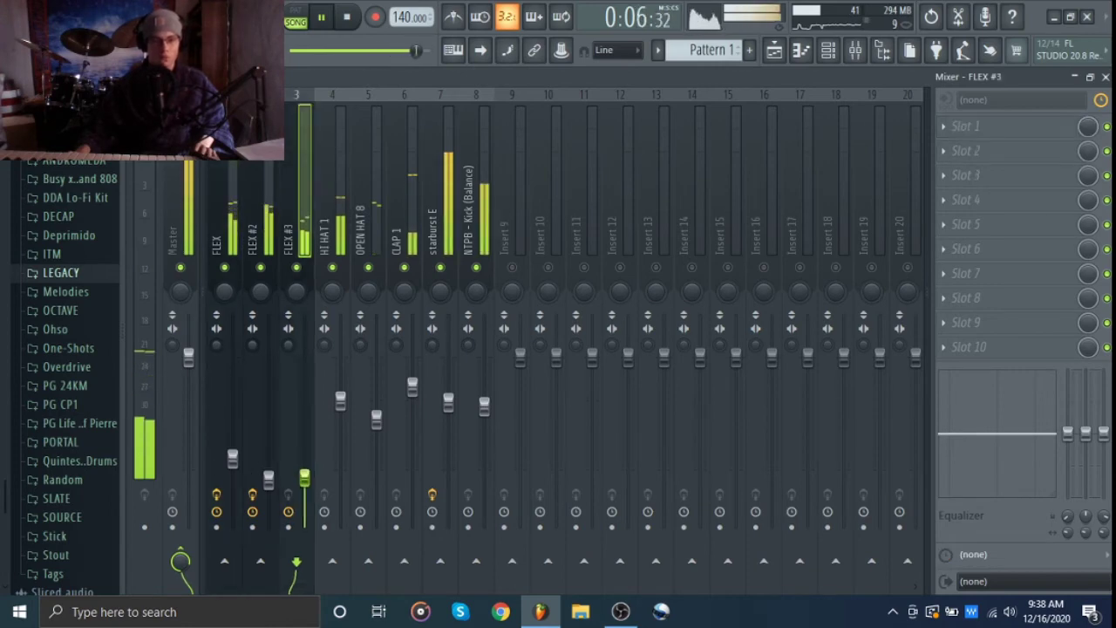
Place Pattern 1 at bar 1 of the Playlist's first track and split the pattern by channel
click(1105, 78)
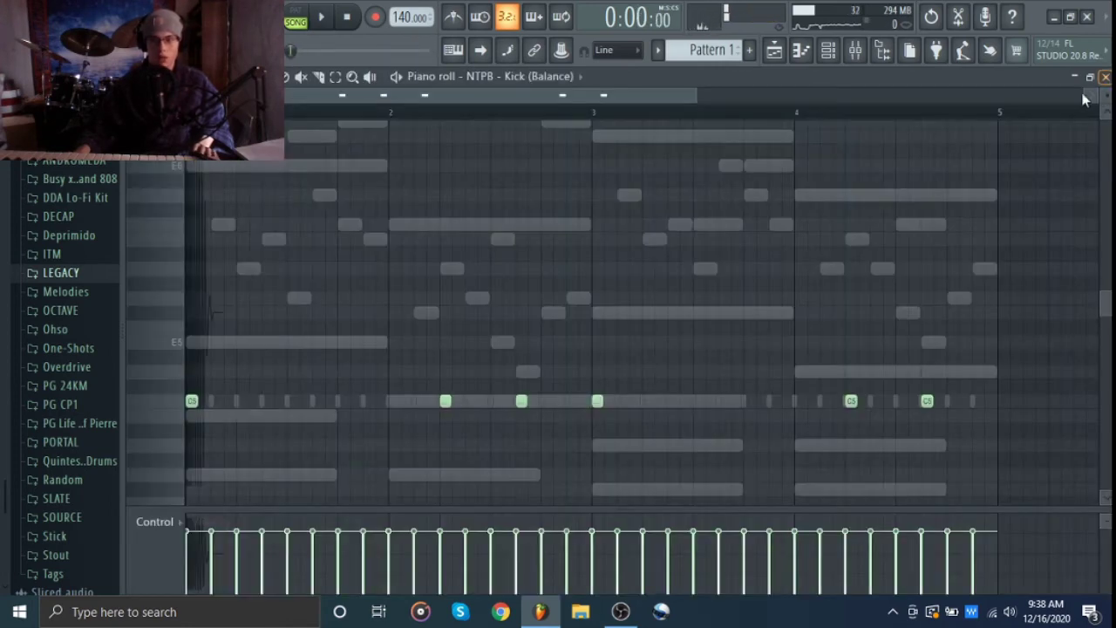
click(1104, 76)
click(354, 126)
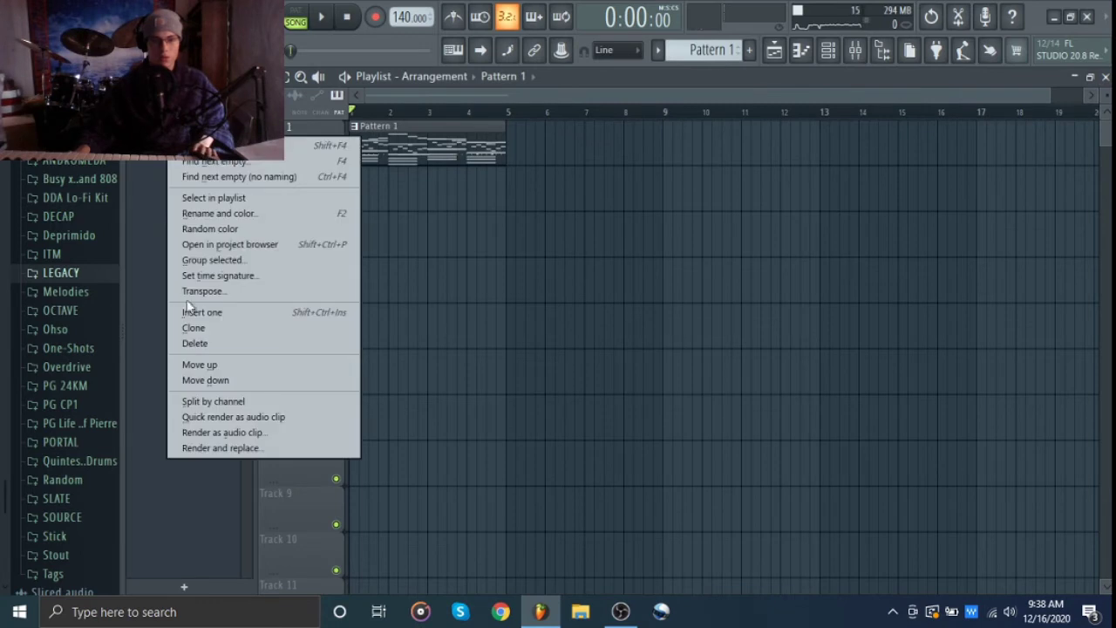
click(195, 396)
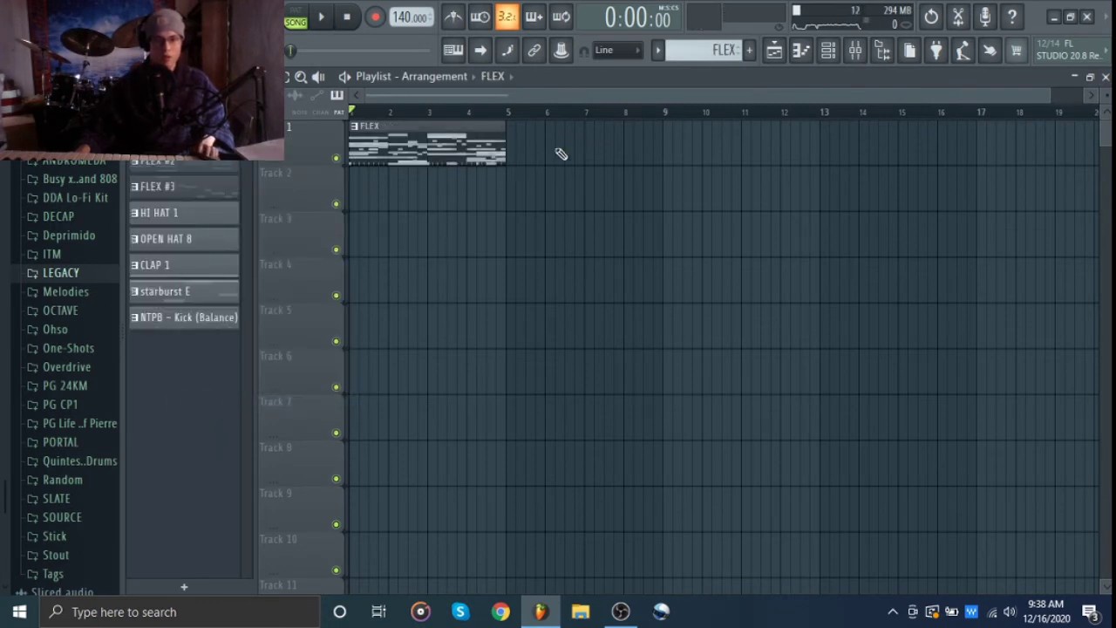
Replace the FLEX clip with all eight split patterns stacked on Tracks 1 to 8 from bar 1
right_click(469, 146)
click(171, 320)
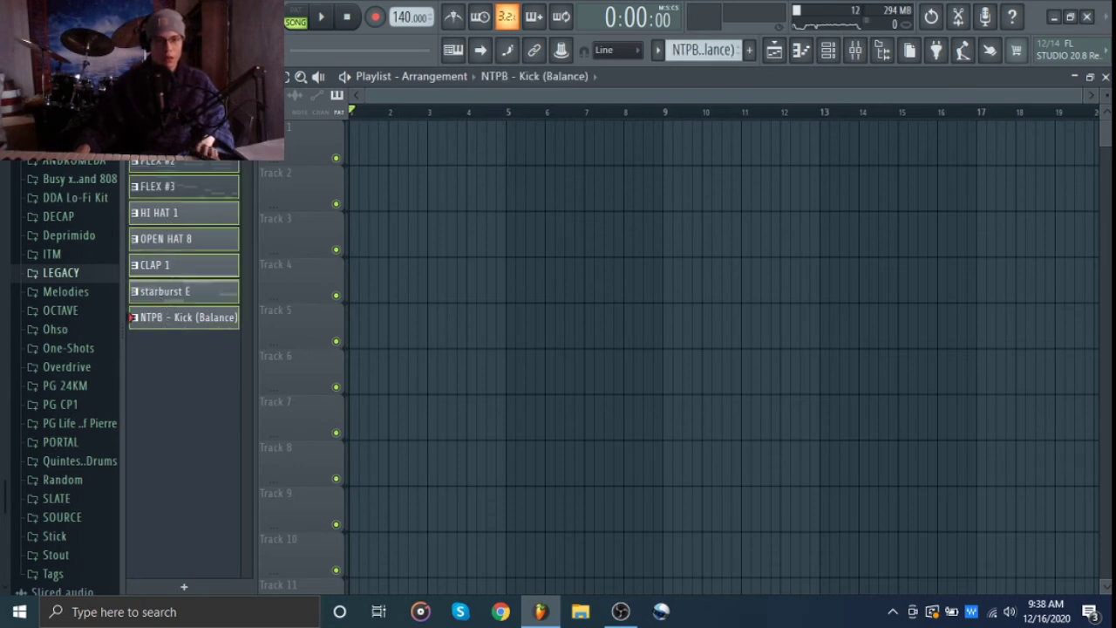
drag(172, 317, 407, 142)
Select the eight clips and duplicate them four times so the arrangement runs to bar 21
ctrl+click(751, 239)
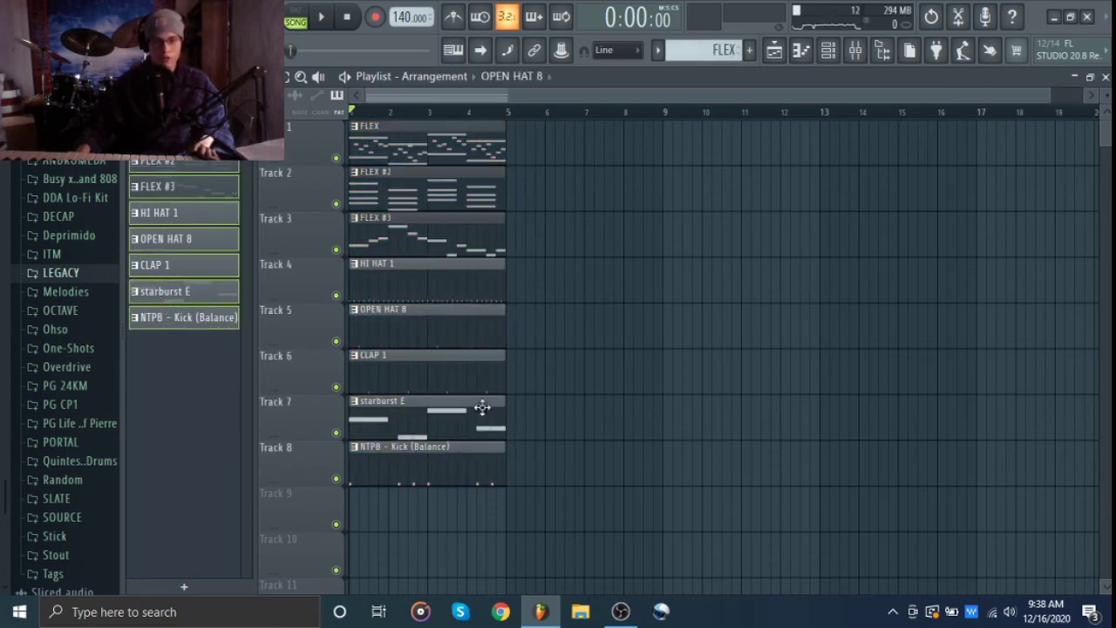
drag(461, 498, 473, 142)
scroll(610, 247, down, 2)
key(ctrl+b)
key(ctrl+b)
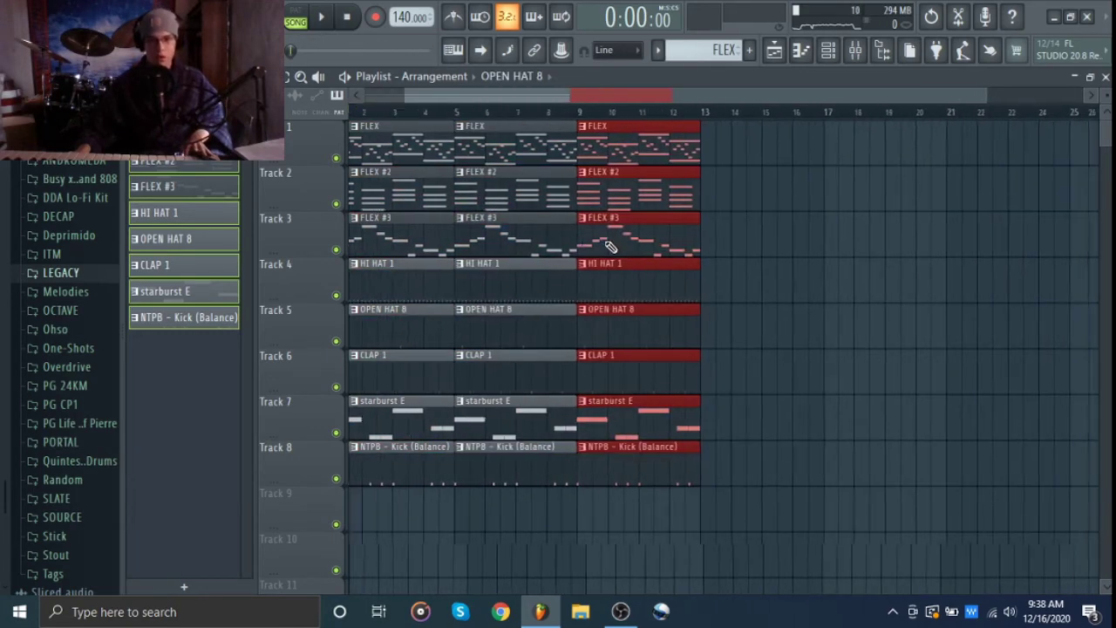
key(ctrl+b)
key(ctrl+b)
scroll(610, 246, down, 1)
click(665, 230)
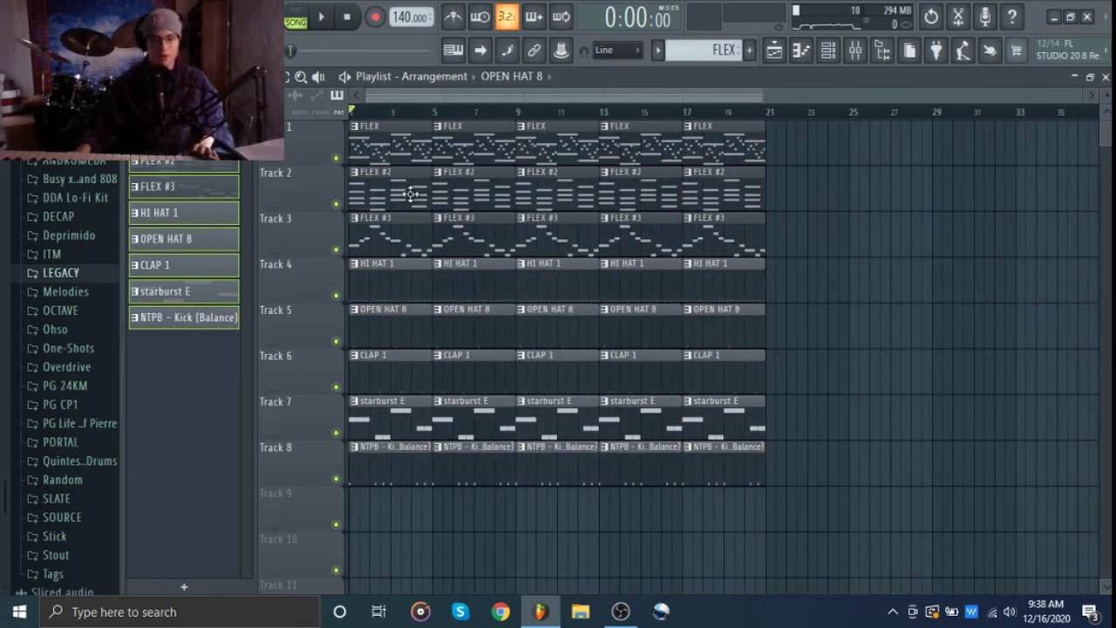
Remove the bar 1 clips from Tracks 2 to 8 and the FLEX #2 clip at bar 5, briefly playing the intro
drag(411, 194, 371, 578)
key(space)
scroll(372, 351, down, 1)
scroll(372, 352, up, 1)
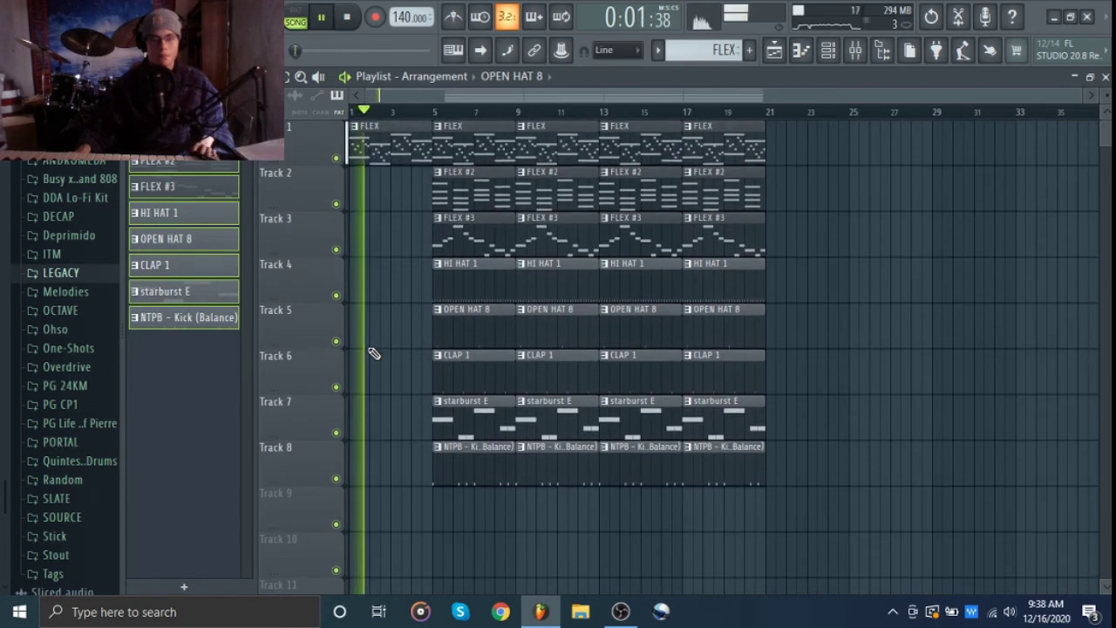
right_click(480, 192)
key(space)
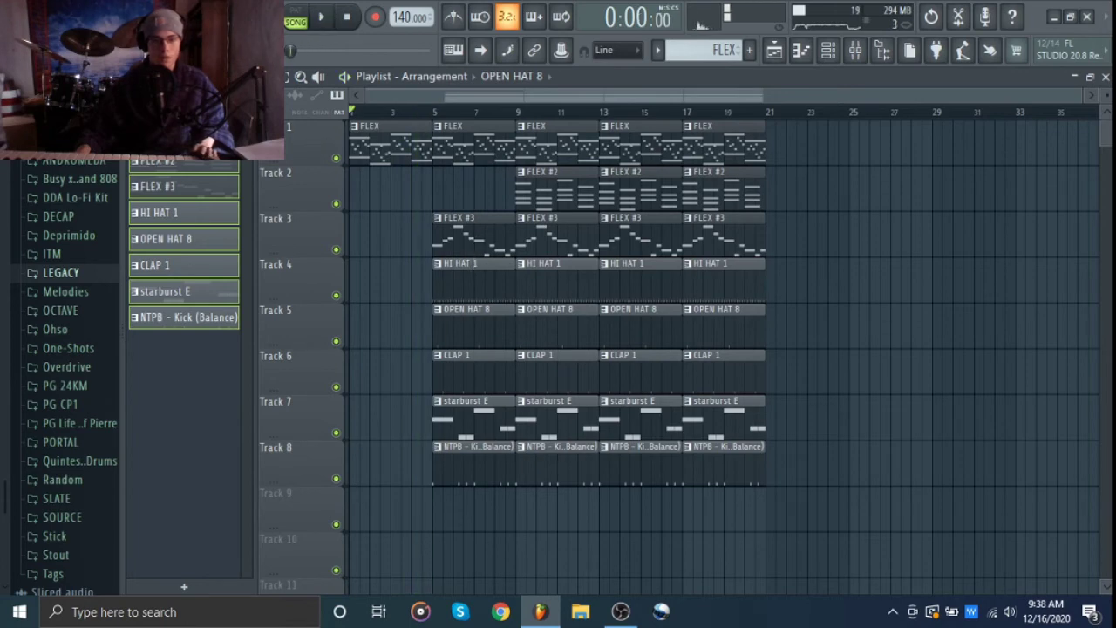
Render the FLEX pattern to a 16Bit int stereo WAV and replace its Playlist clips with the audio
right_click(176, 137)
click(170, 137)
right_click(167, 137)
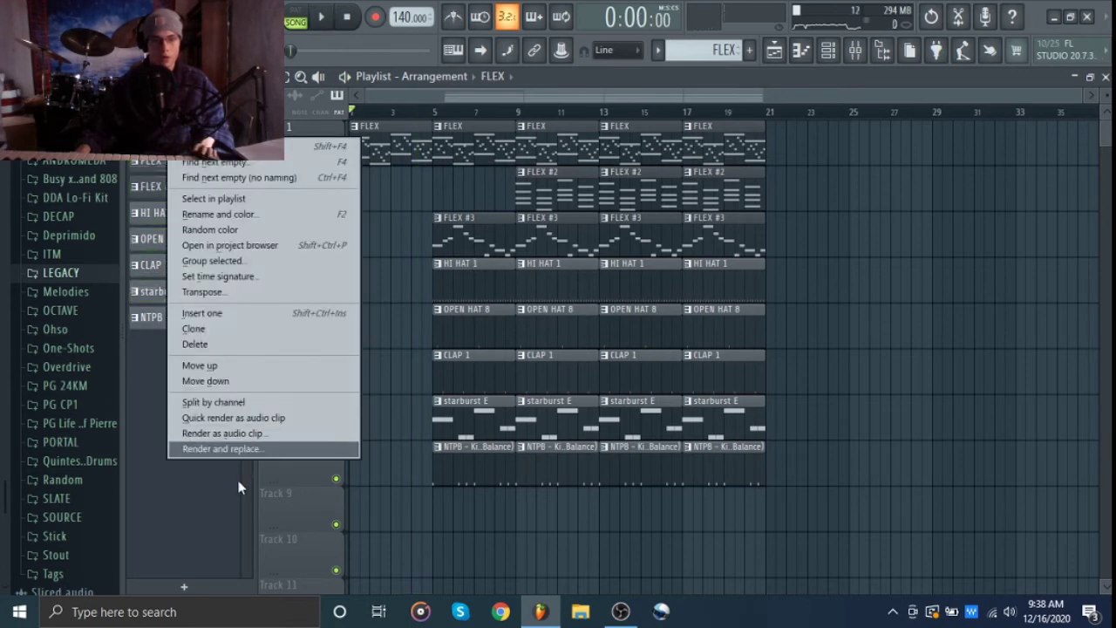
click(241, 449)
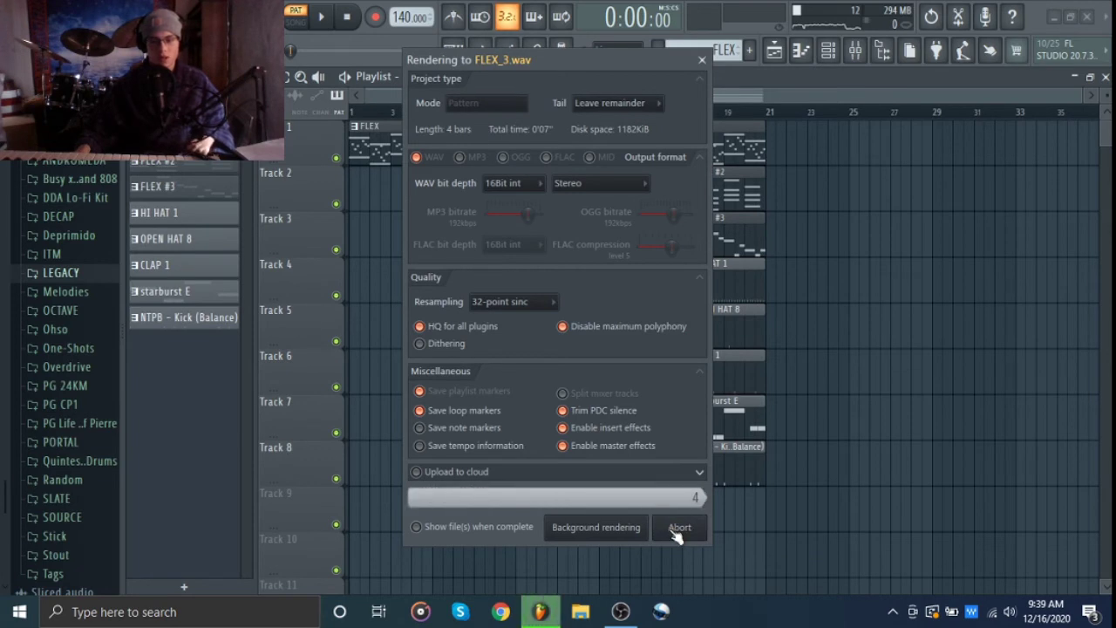
Delete the extra FLEX audio and pattern clips on Track 1, leaving one audio clip trimmed to bars 1 to 5
right_click(478, 156)
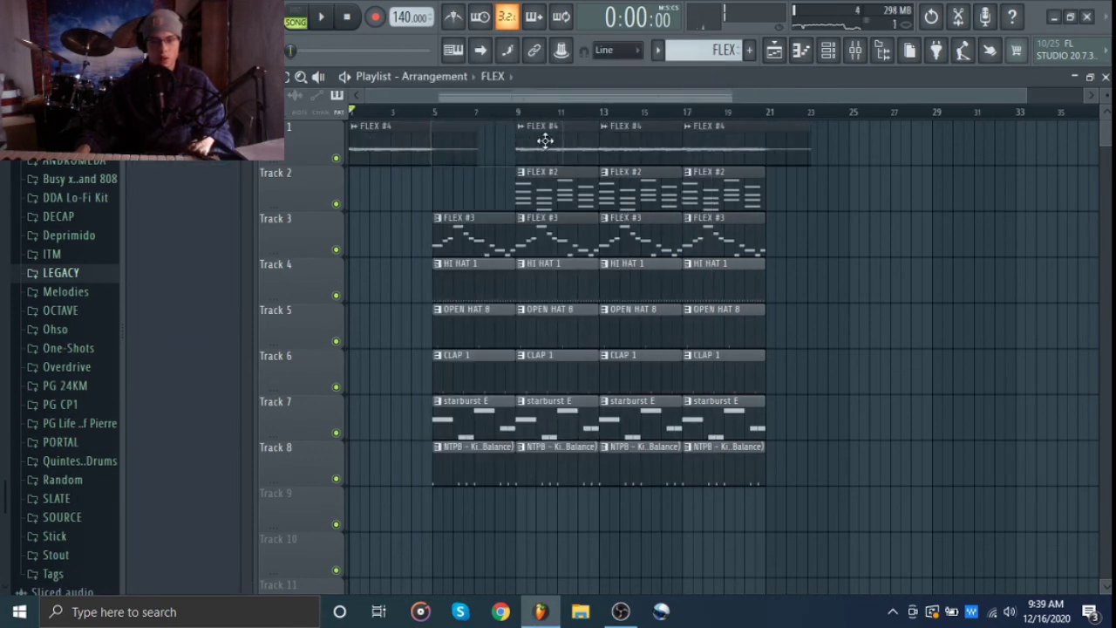
right_click(548, 143)
right_click(629, 145)
right_click(748, 154)
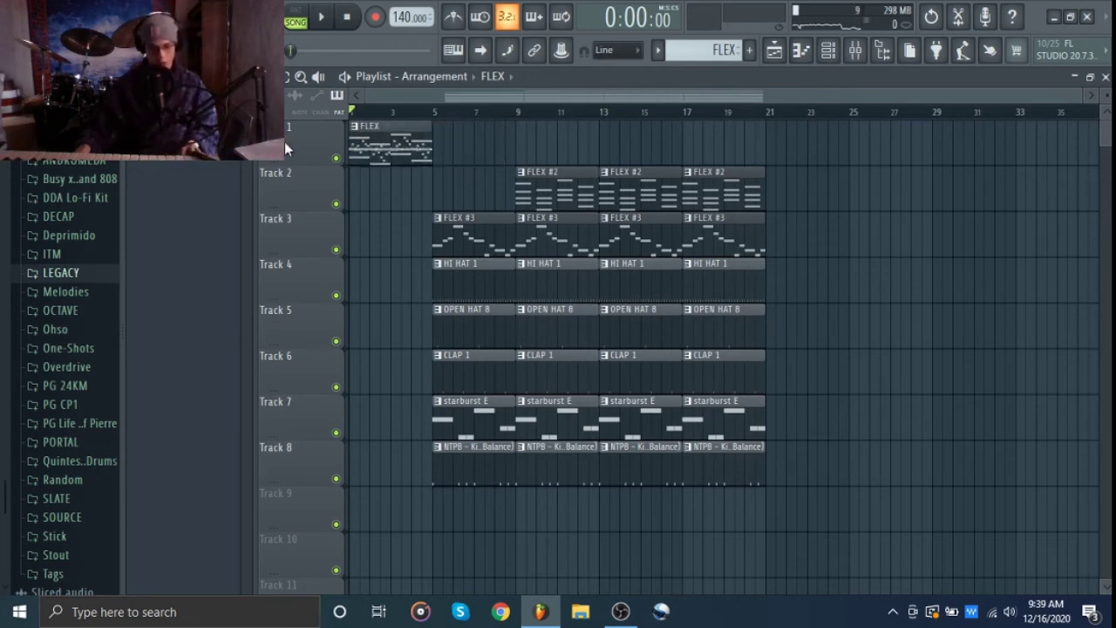
right_click(389, 142)
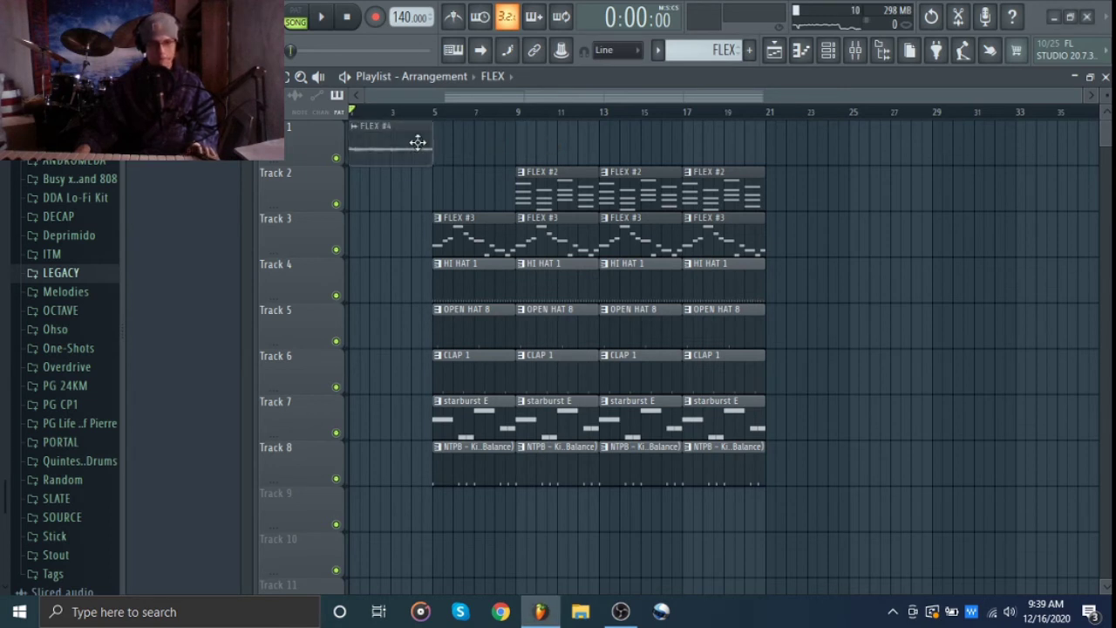
Duplicate the FLEX #4 audio clip along Track 1 until it reaches bar 21
click(389, 142)
key(ctrl+b)
key(ctrl+b)
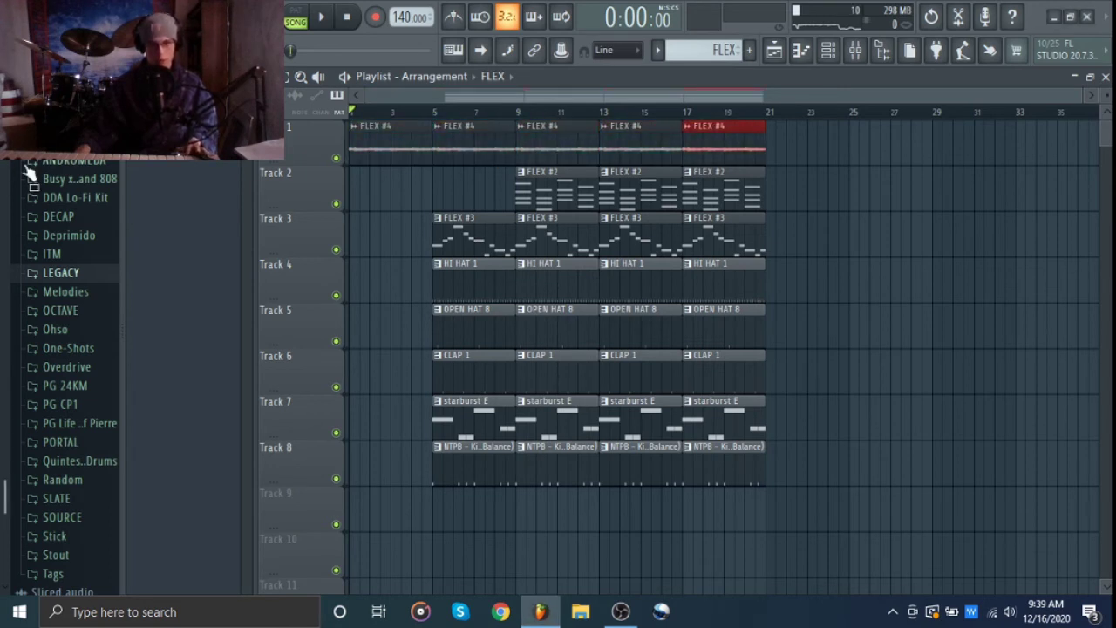
Remove the bar 5 clips of OPEN HAT 8, CLAP 1 and the kick during playback, keeping a starburst E clip there
key(space)
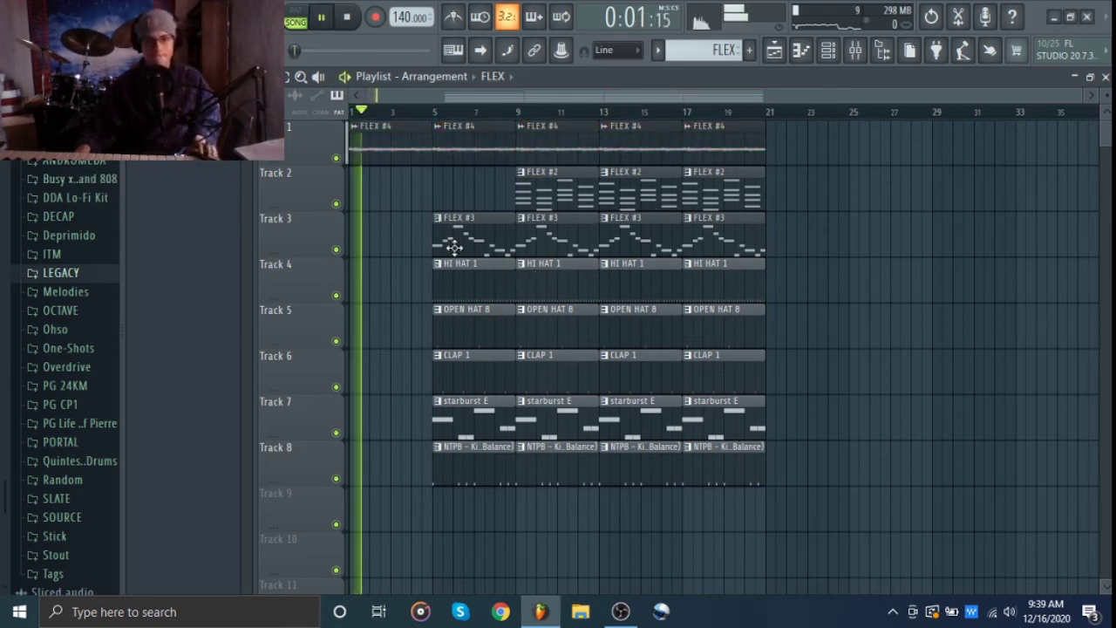
right_click(466, 332)
right_click(468, 373)
right_click(470, 419)
right_click(471, 465)
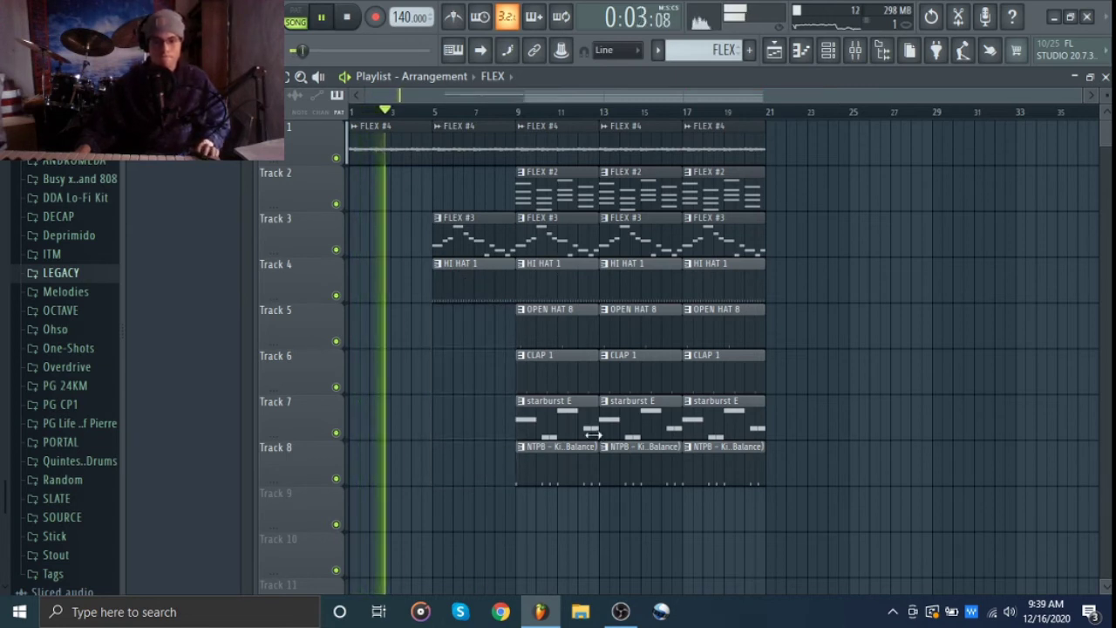
drag(584, 433, 492, 451)
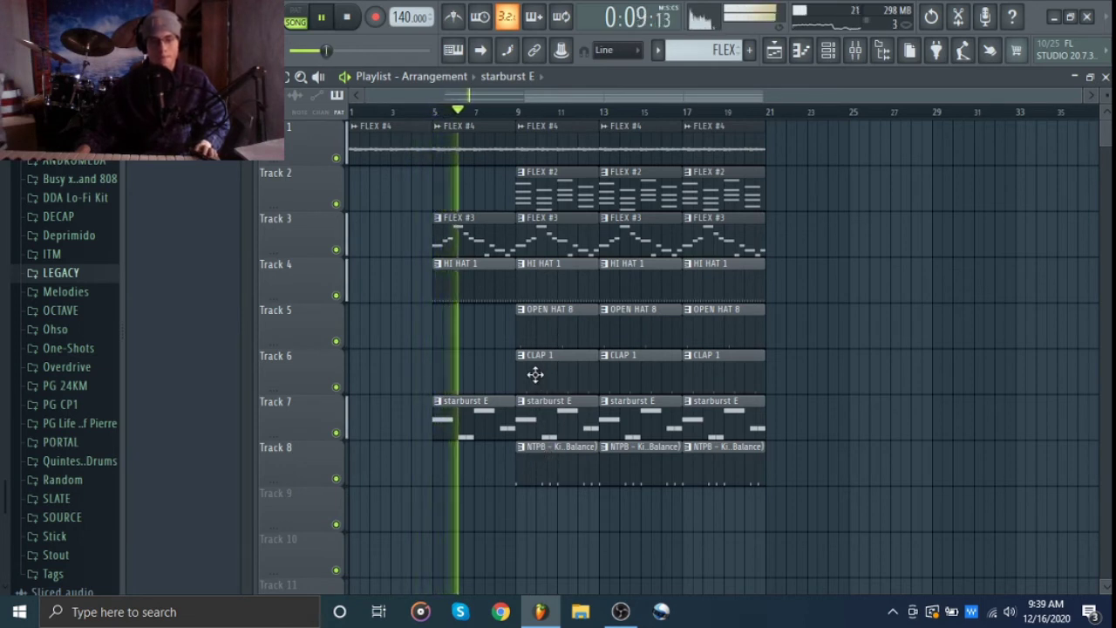
Cut the last half bar before bar 9 off the first HI HAT 1 and starburst E clips
drag(486, 282, 513, 441)
scroll(505, 428, up, 2)
ctrl+click(505, 487)
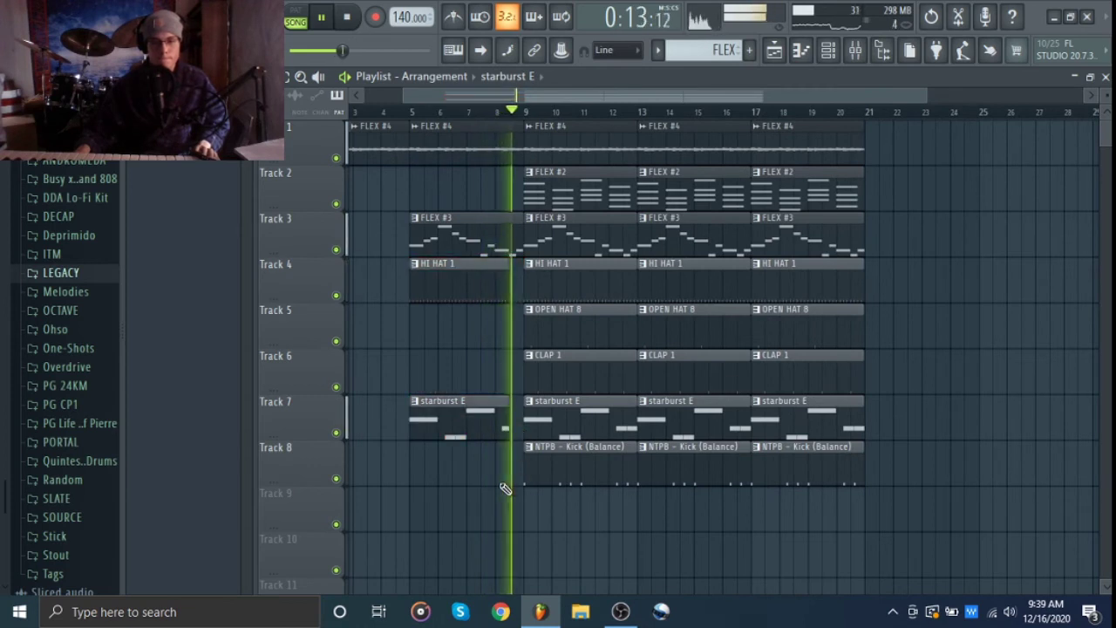
Delete the OPEN HAT 8 clips at bars 9 and 13 on Track 5 during playback
scroll(567, 386, right, 2)
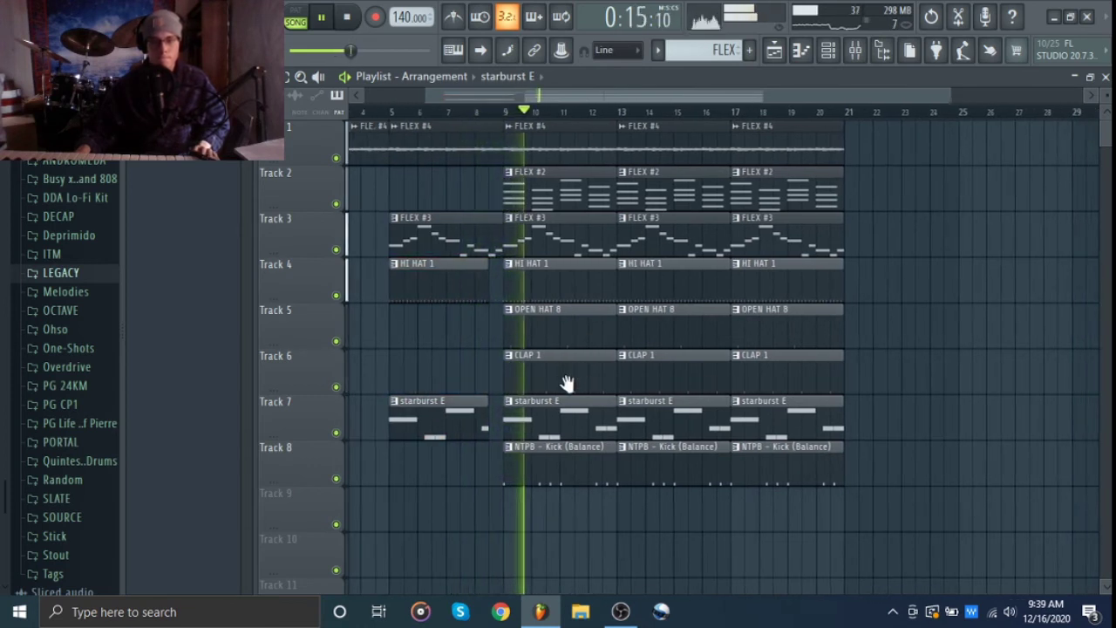
scroll(642, 366, right, 2)
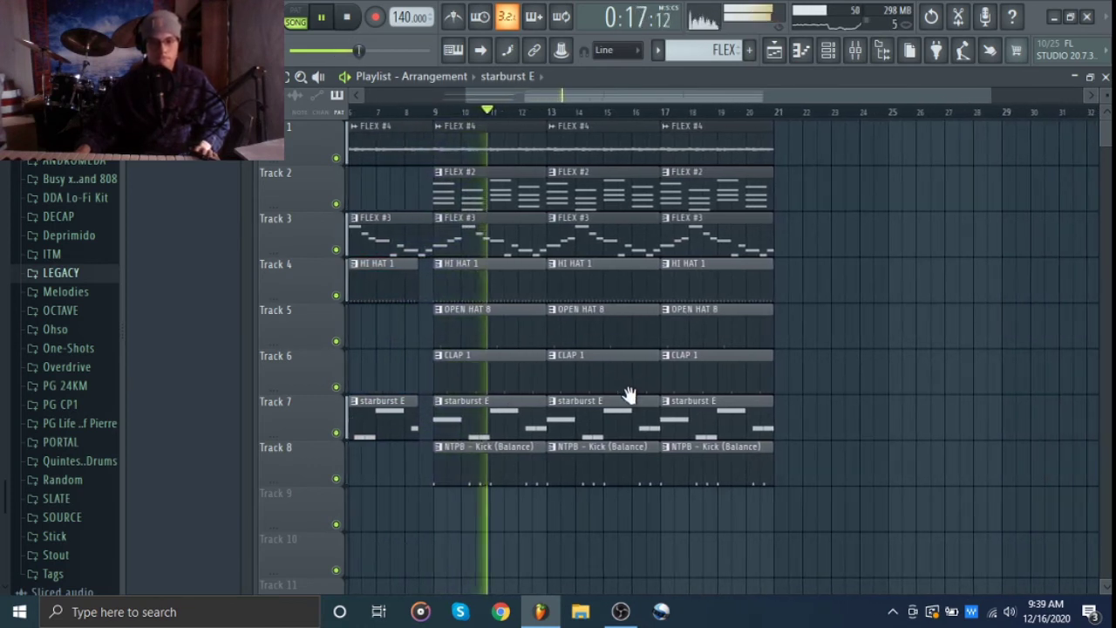
right_click(496, 329)
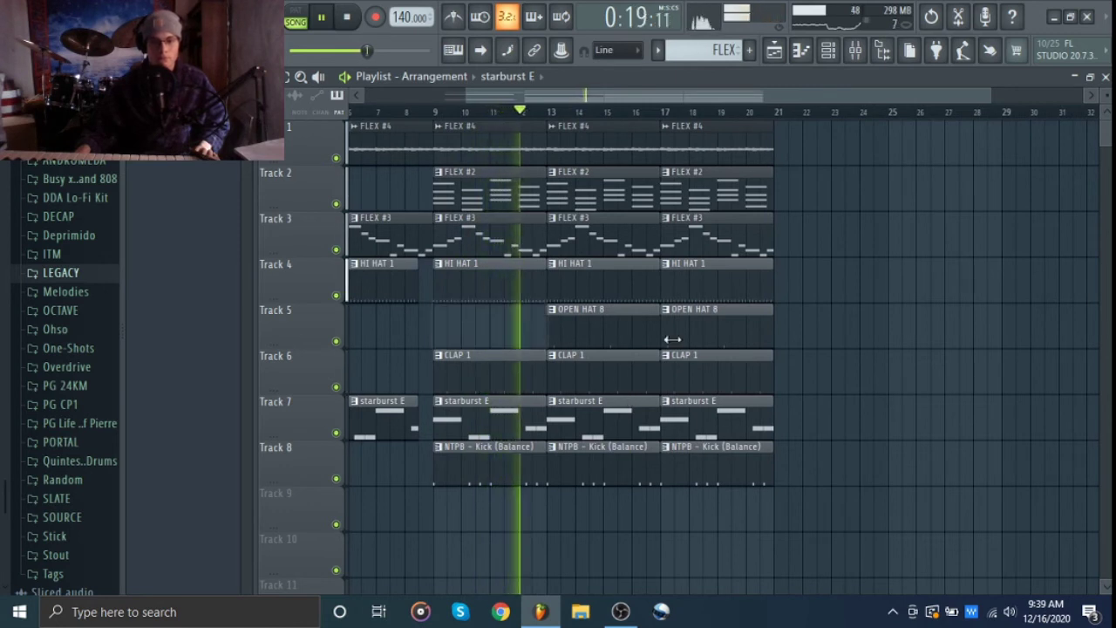
scroll(646, 344, right, 1)
right_click(602, 331)
scroll(767, 346, right, 3)
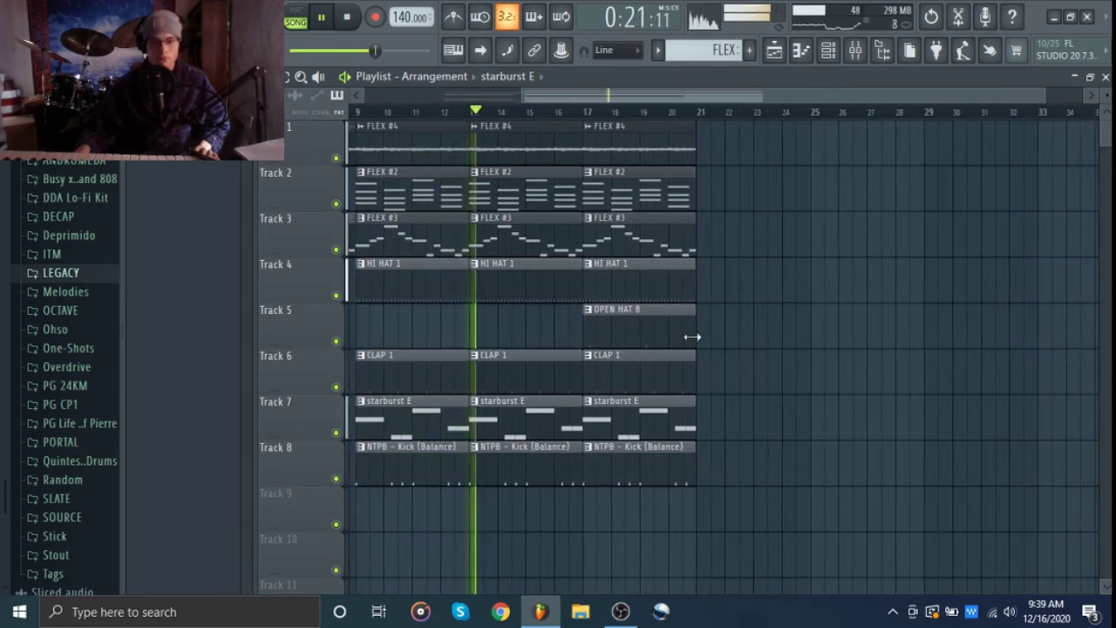
Duplicate the bars 17 to 21 clips of all eight tracks into bars 21 to 25
drag(658, 530, 687, 131)
key(ctrl+b)
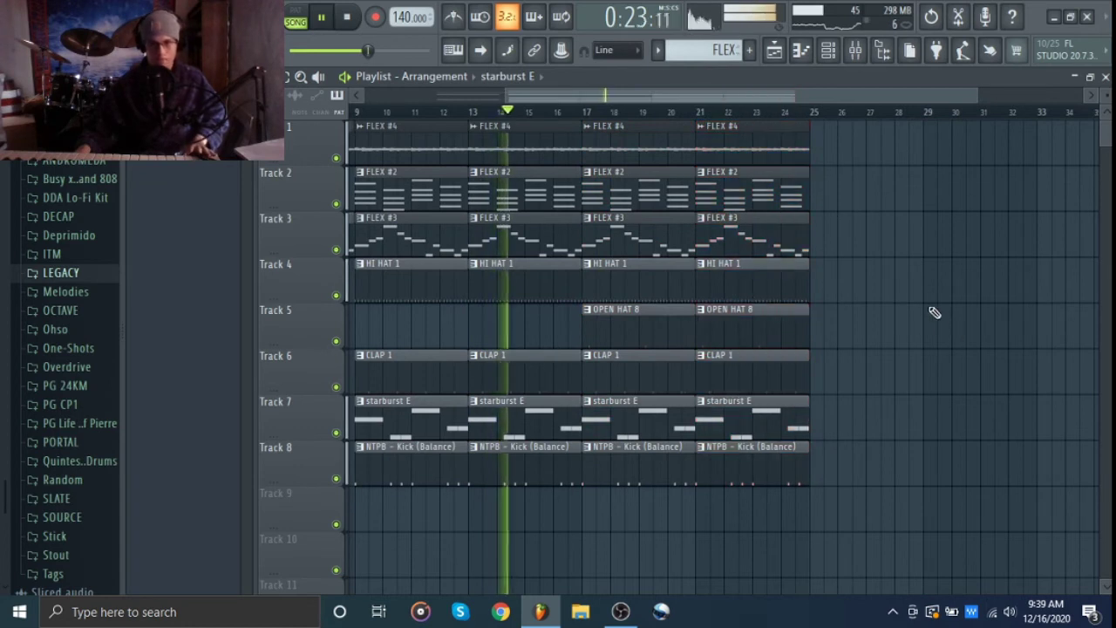
click(851, 332)
Duplicate the last two FLEX #4 audio clips along Track 1 until they reach bar 41
scroll(852, 332, right, 7)
drag(619, 163, 468, 149)
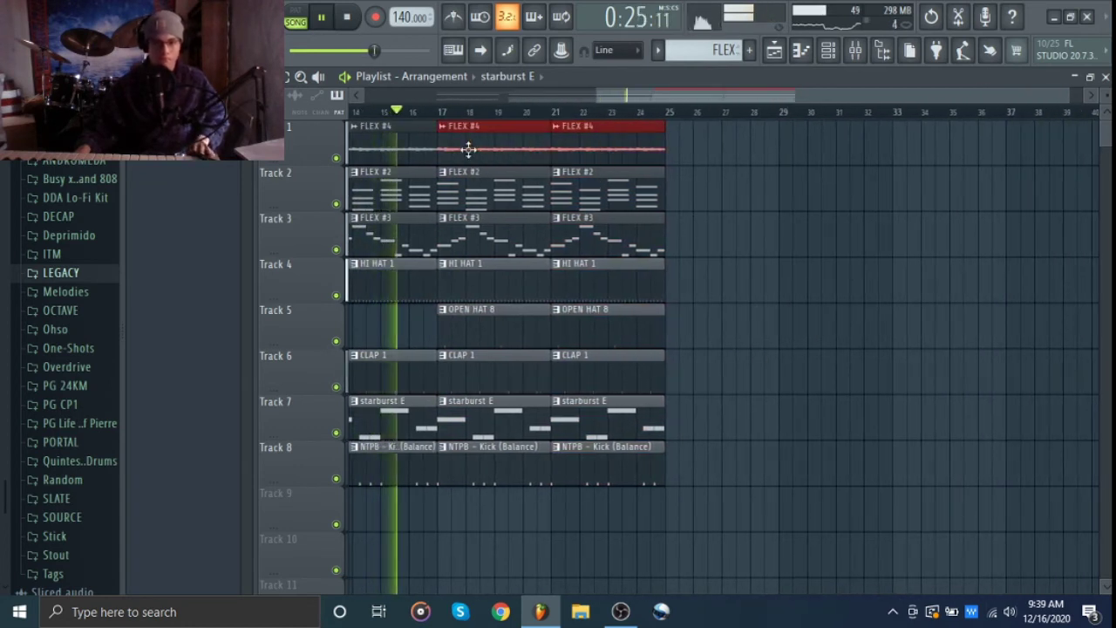
key(ctrl+b)
key(ctrl+b)
scroll(761, 263, right, 4)
right_click(760, 264)
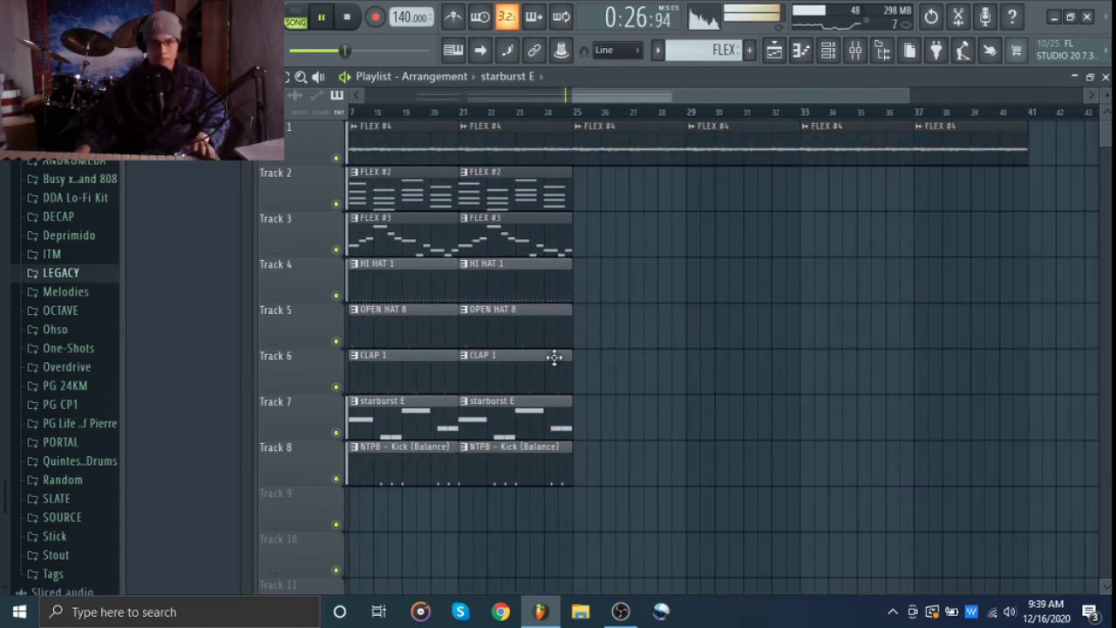
Repeat the HI HAT 1 and CLAP 1 clips up to bar 41 and copy two kick clips to bars 33 and 37
ctrl+click(523, 289)
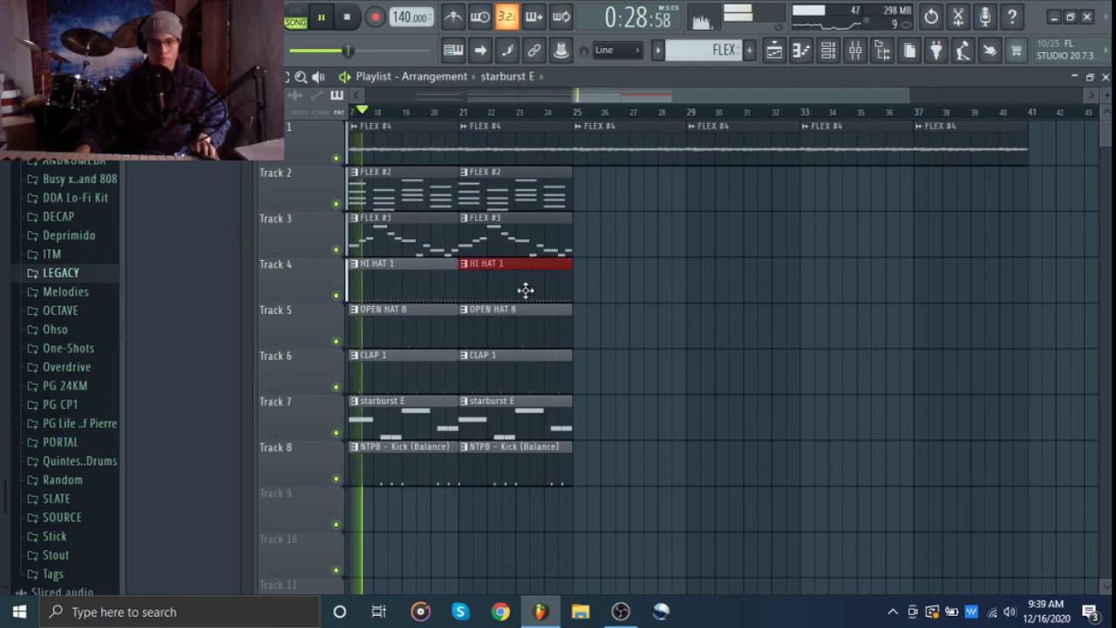
ctrl+click(500, 369)
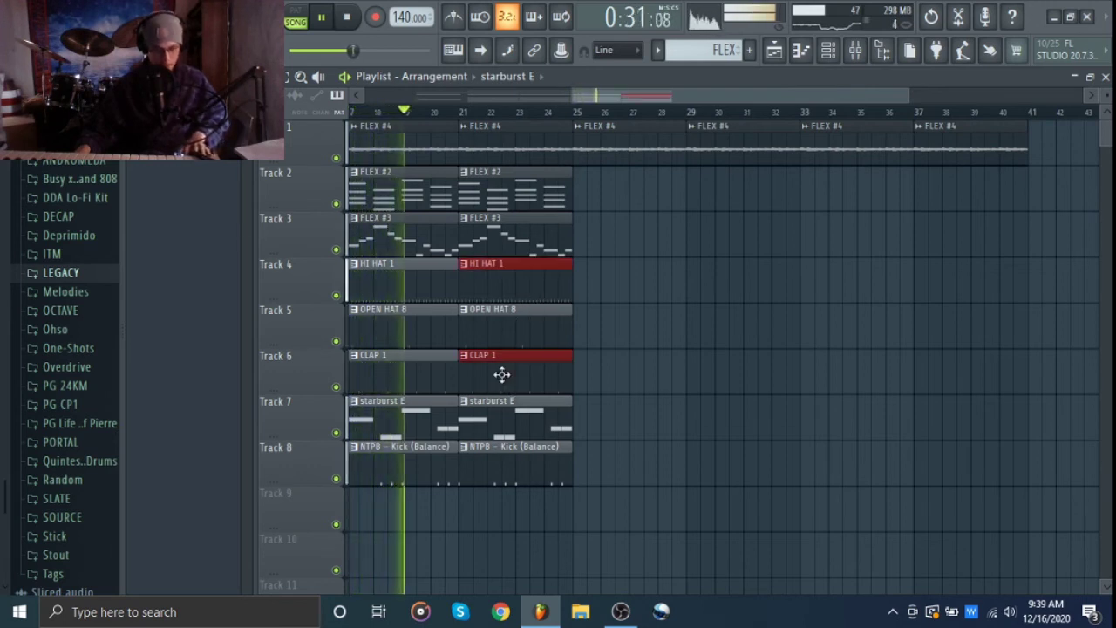
key(ctrl+b)
key(ctrl+b)
key(ctrl+b)
key(ctrl+b)
key(ctrl+d)
drag(553, 468, 995, 460)
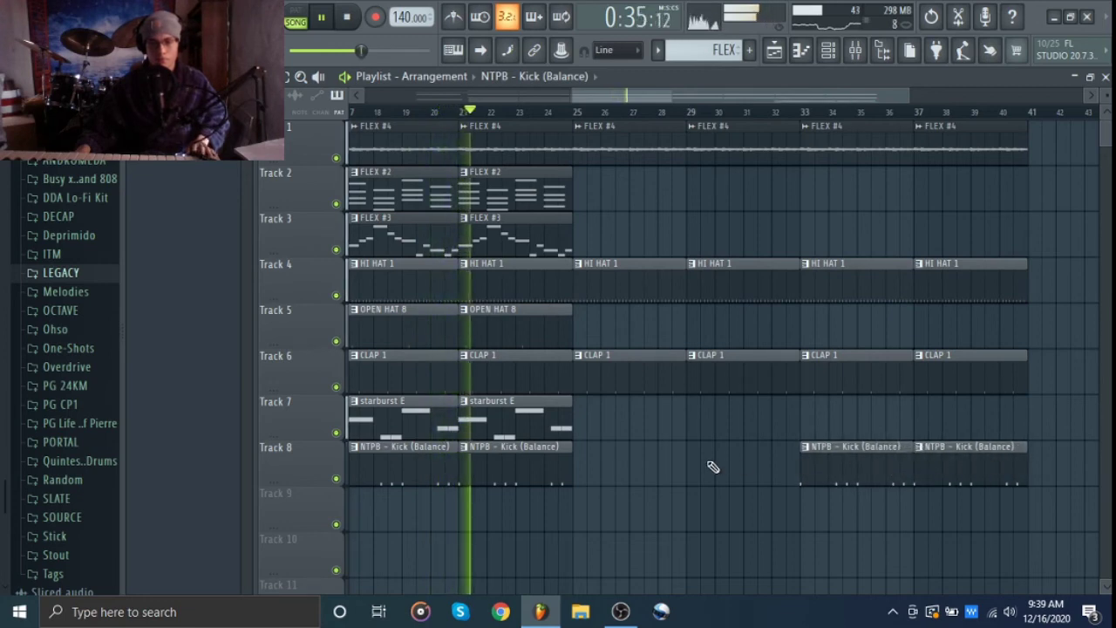
Copy the full section from bars 9 to 25 on all tracks so that it starts at bar 41
scroll(700, 468, down, 3)
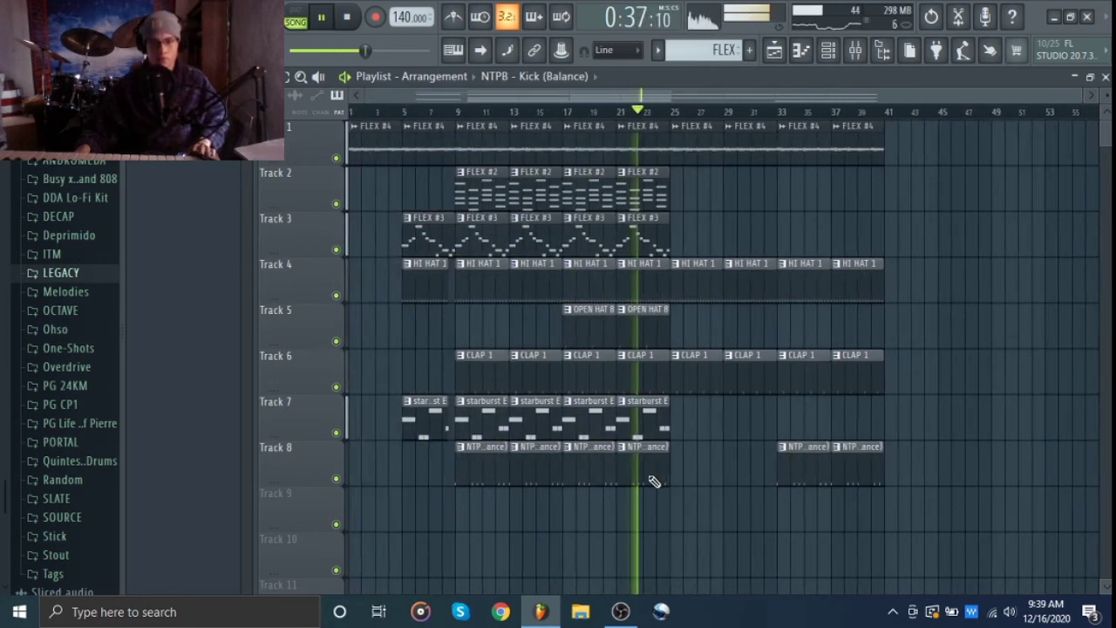
drag(471, 485, 668, 105)
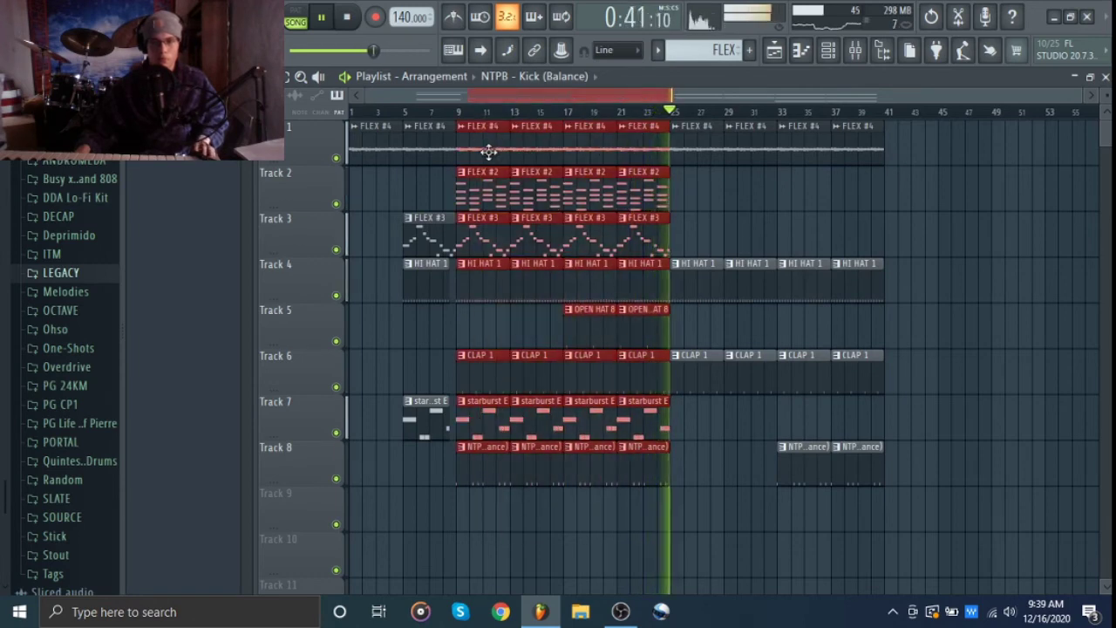
drag(489, 149, 922, 148)
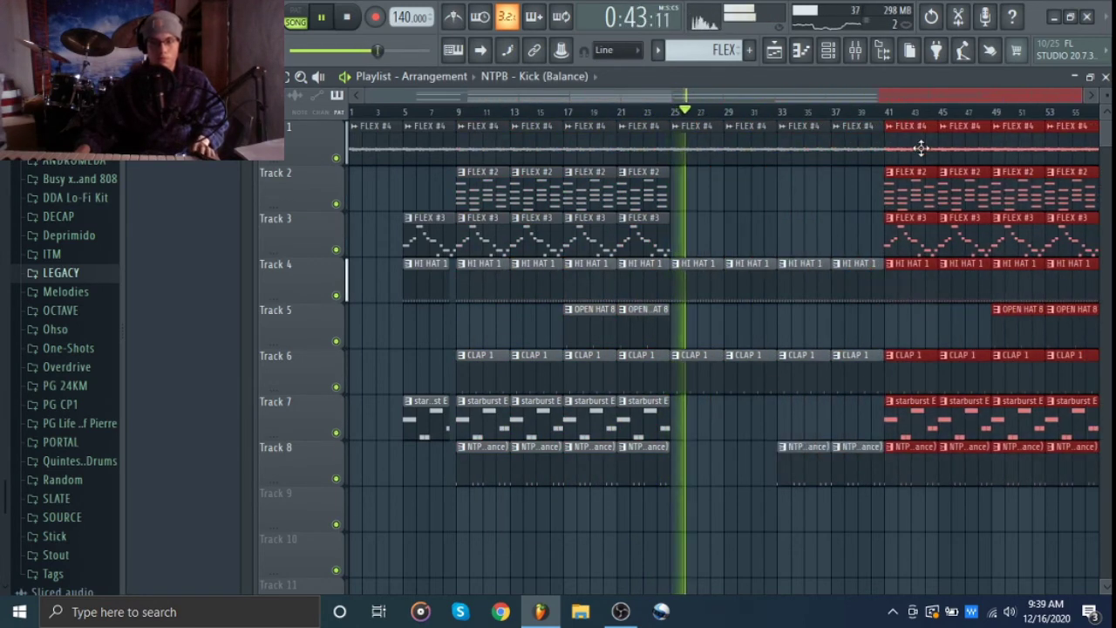
right_click(827, 201)
drag(819, 189, 692, 323)
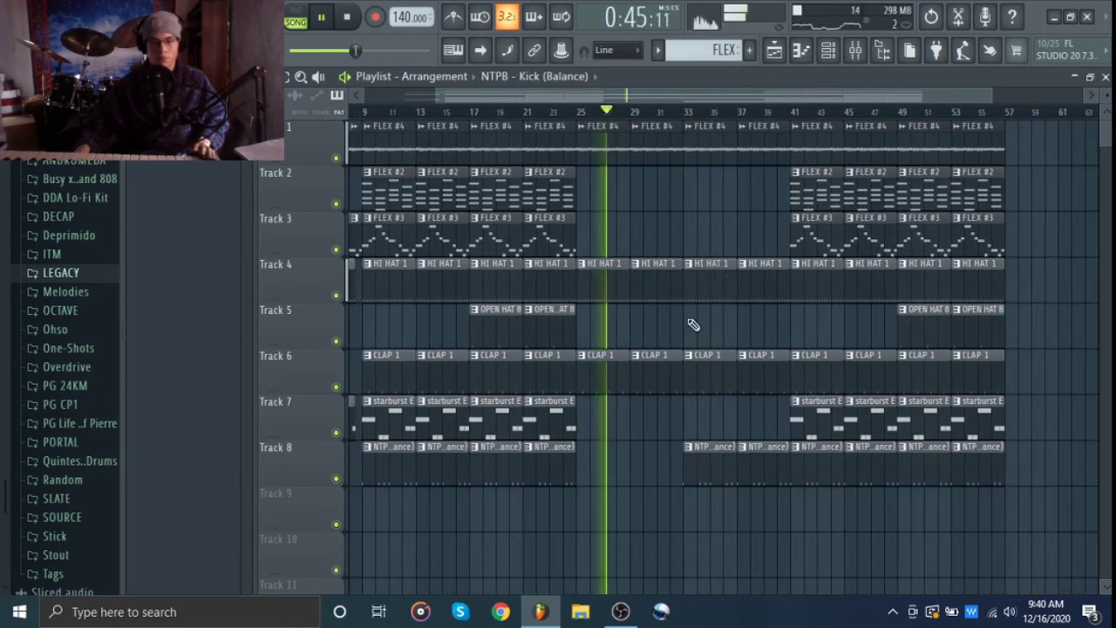
drag(623, 433, 654, 436)
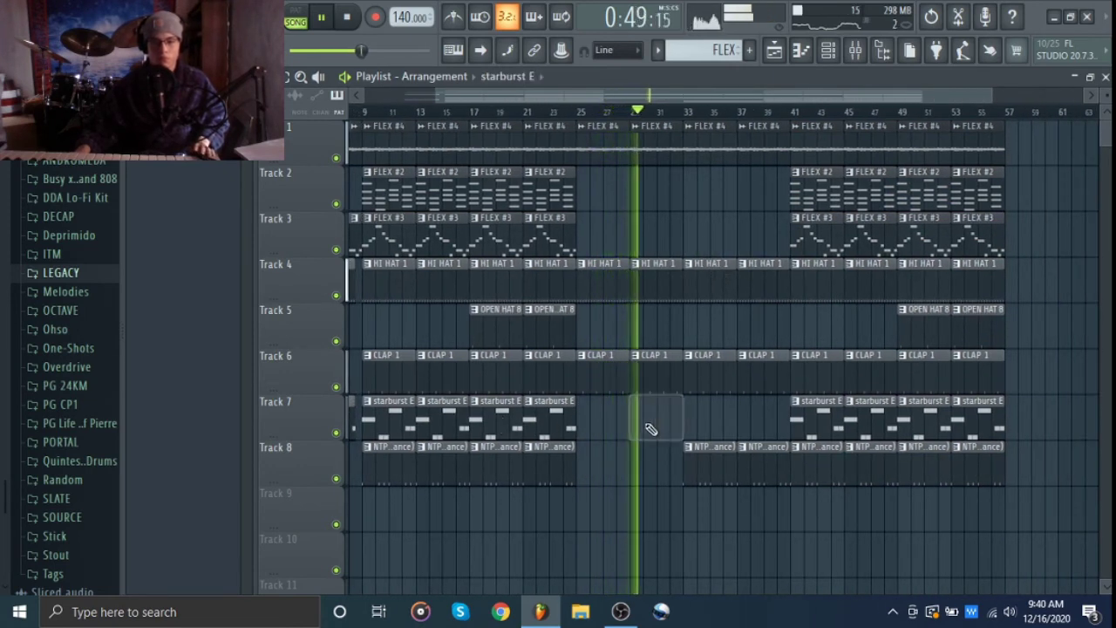
Copy the stripped-down section from bars 25 to 41 into bars 57 to 73
drag(927, 548, 809, 567)
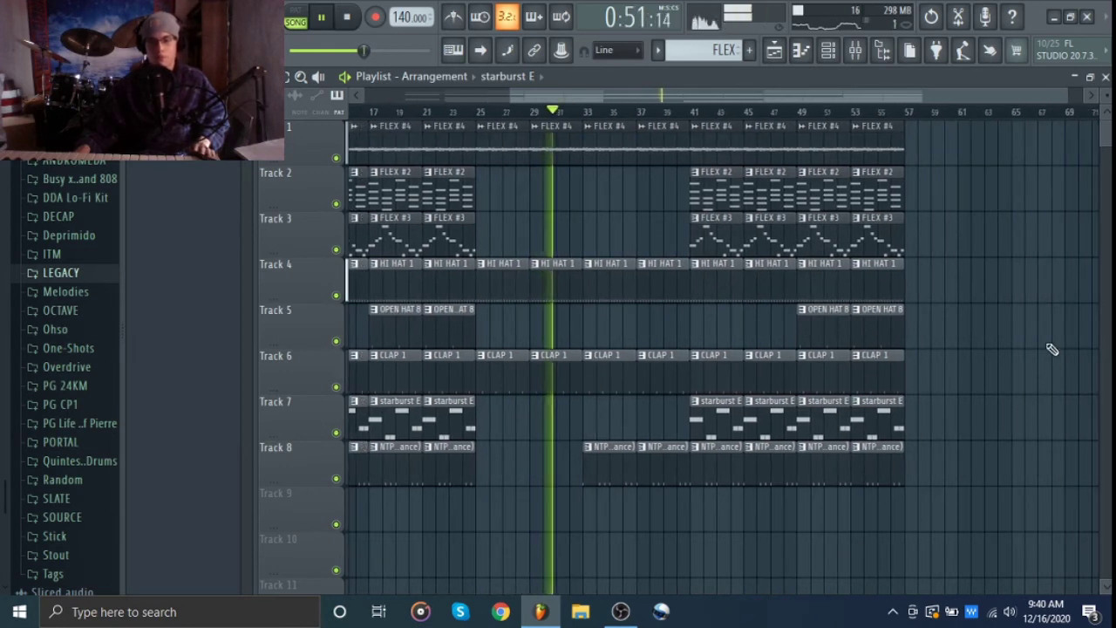
drag(1030, 362, 956, 401)
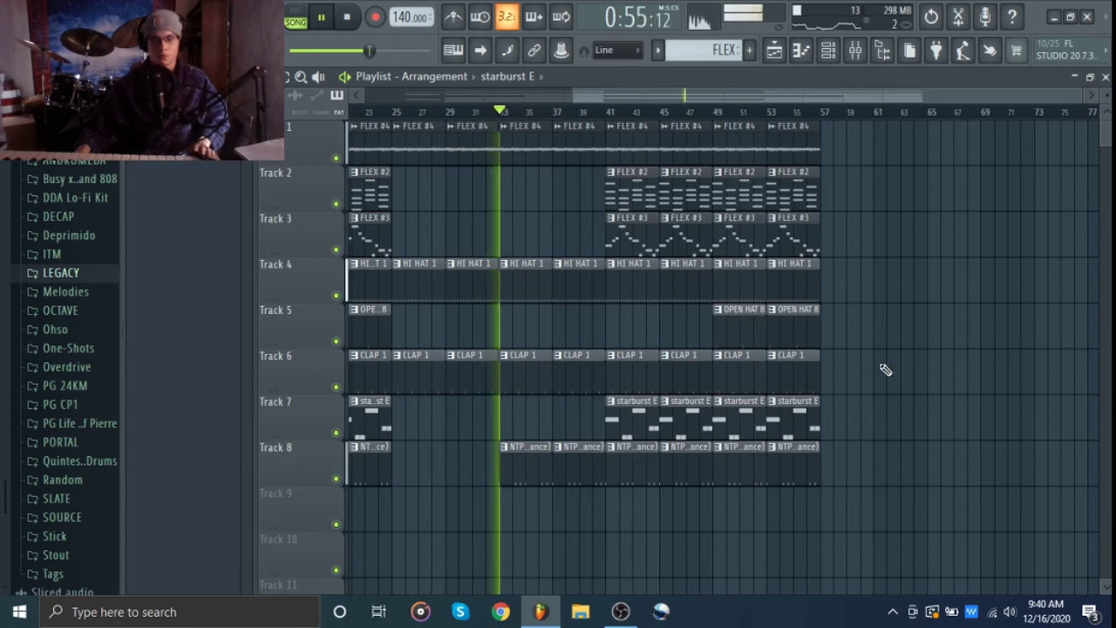
drag(583, 529, 846, 154)
ctrl+click(860, 439)
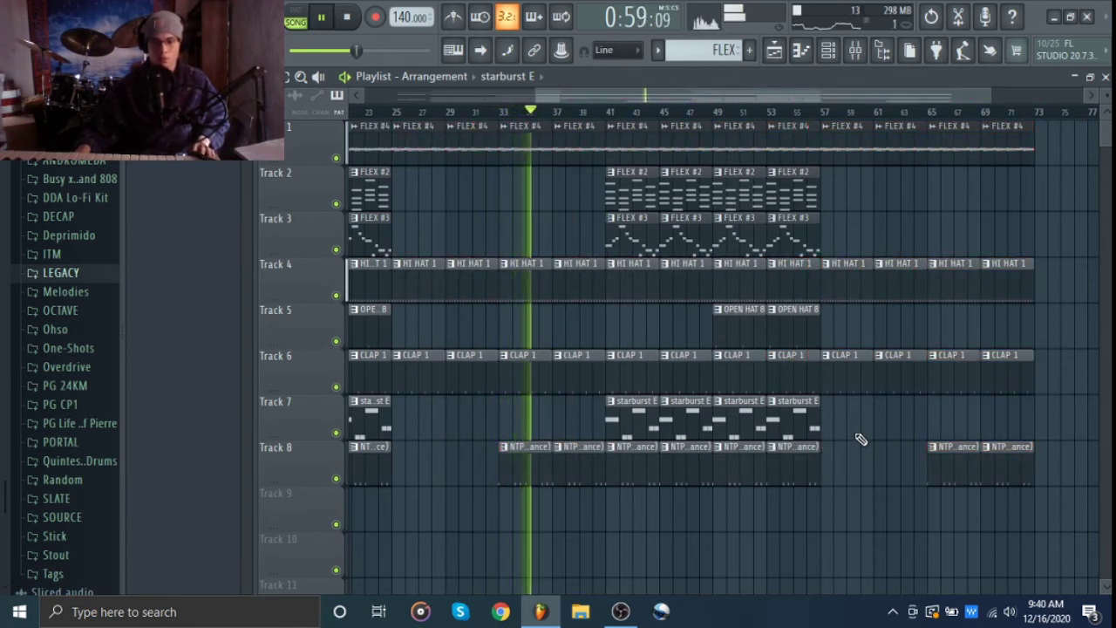
Copy the full section from bars 41 to 57 on all tracks into bars 73 to 89
scroll(860, 439, down, 1)
drag(662, 507, 1060, 146)
ctrl+click(774, 243)
Delete the HI HAT 1 clips at bars 57 and 61 and move the two kick clips from bar 65 to bar 57
right_click(724, 283)
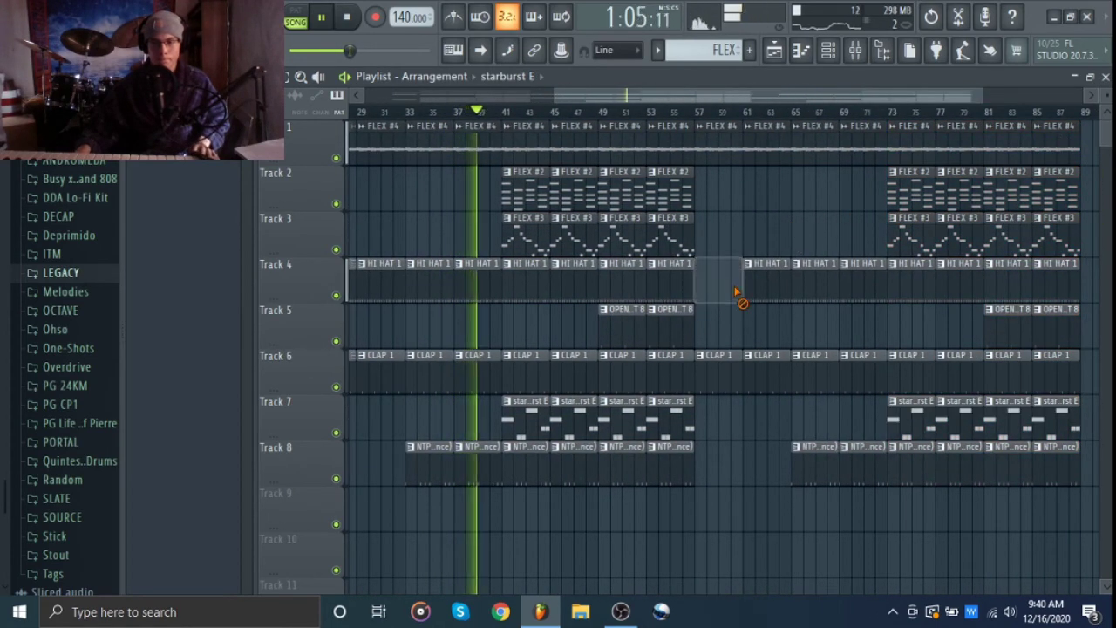
right_click(767, 284)
drag(788, 446, 773, 486)
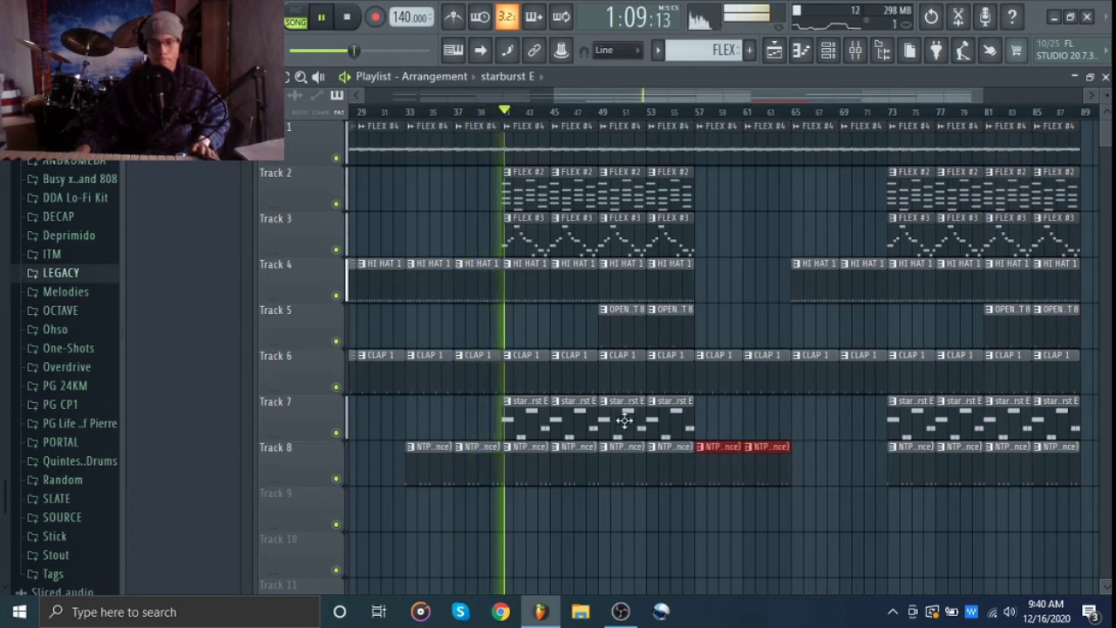
Copy two starburst E clips on Track 7 into bars 65 to 73, and stop playback
drag(625, 419, 861, 414)
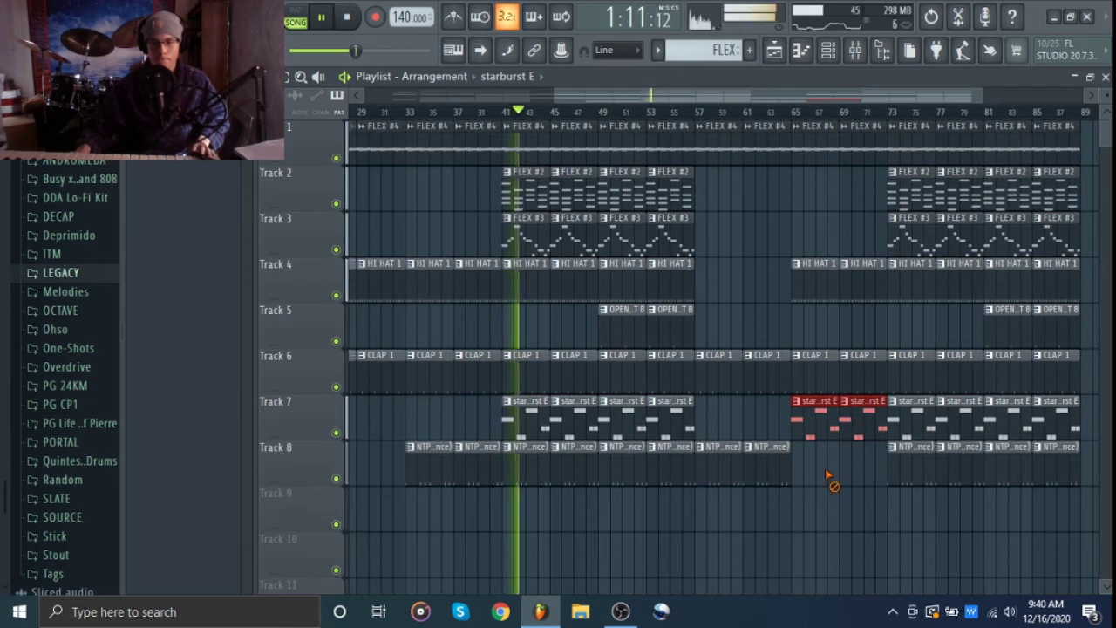
scroll(829, 477, down, 4)
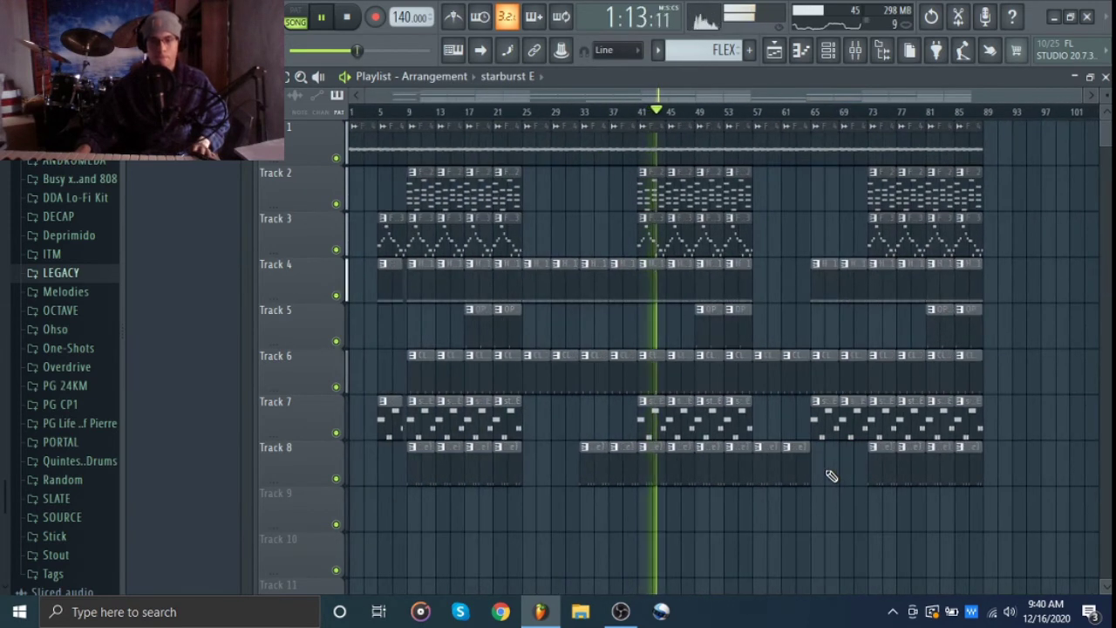
key(space)
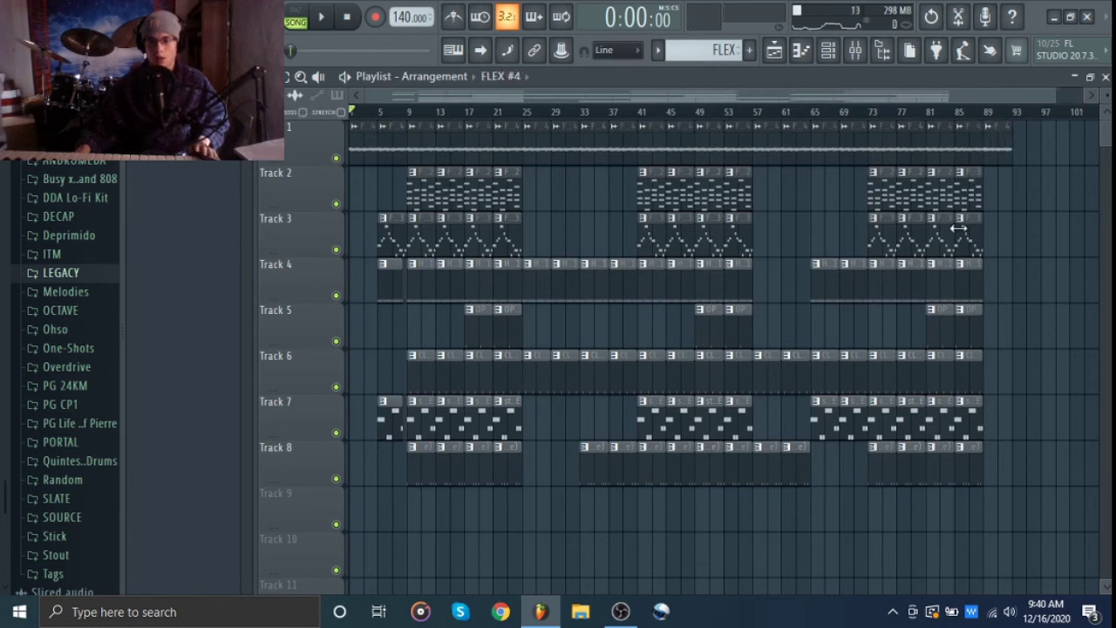
Trim the last half bar before bar 41 off the HI HAT 1 and CLAP 1 clips
scroll(497, 224, up, 4)
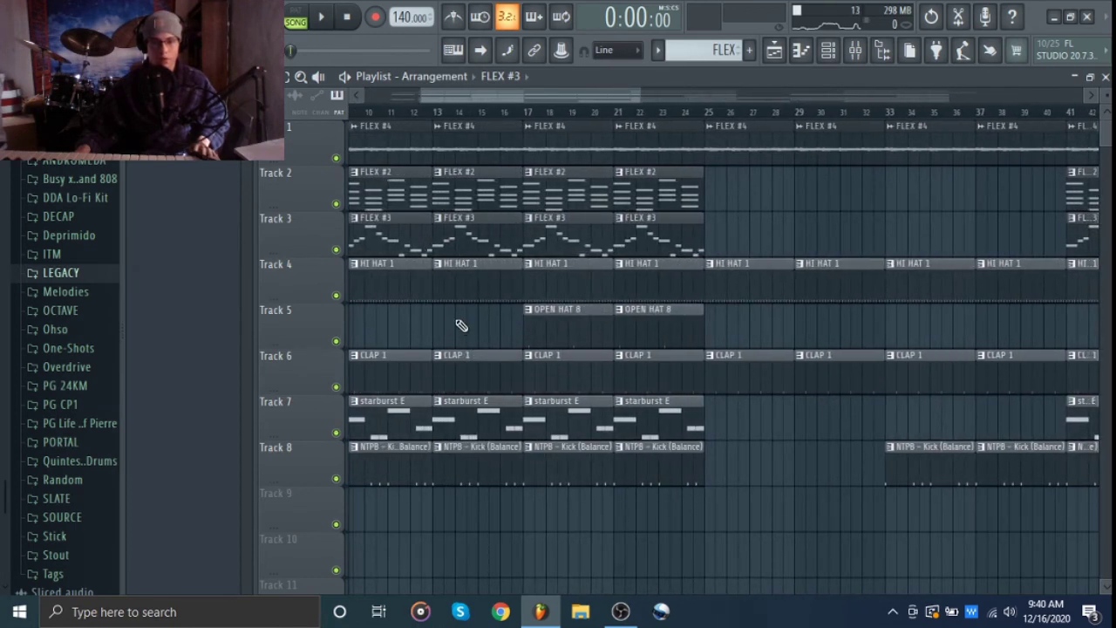
scroll(504, 330, left, 1)
scroll(738, 328, up, 2)
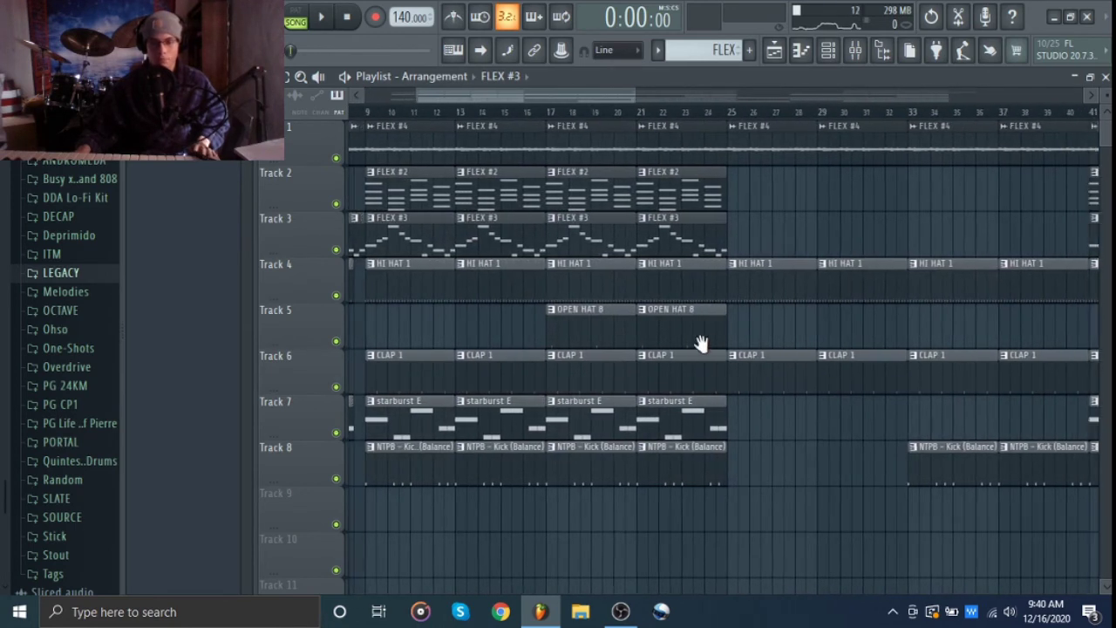
scroll(765, 312, down, 6)
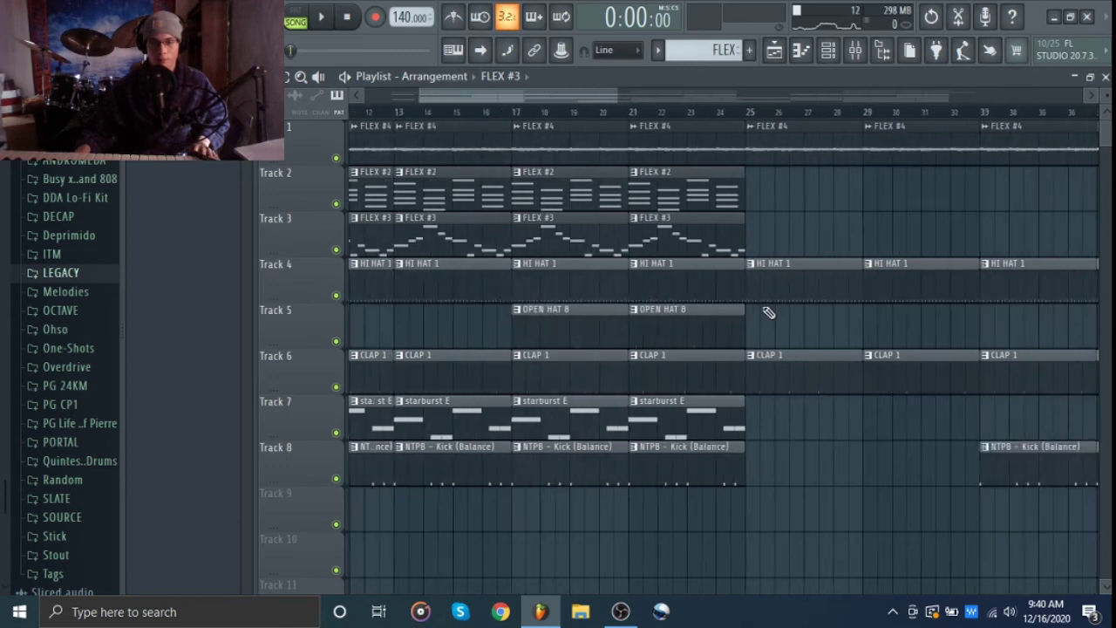
drag(900, 324, 802, 341)
scroll(797, 330, up, 2)
scroll(797, 330, up, 5)
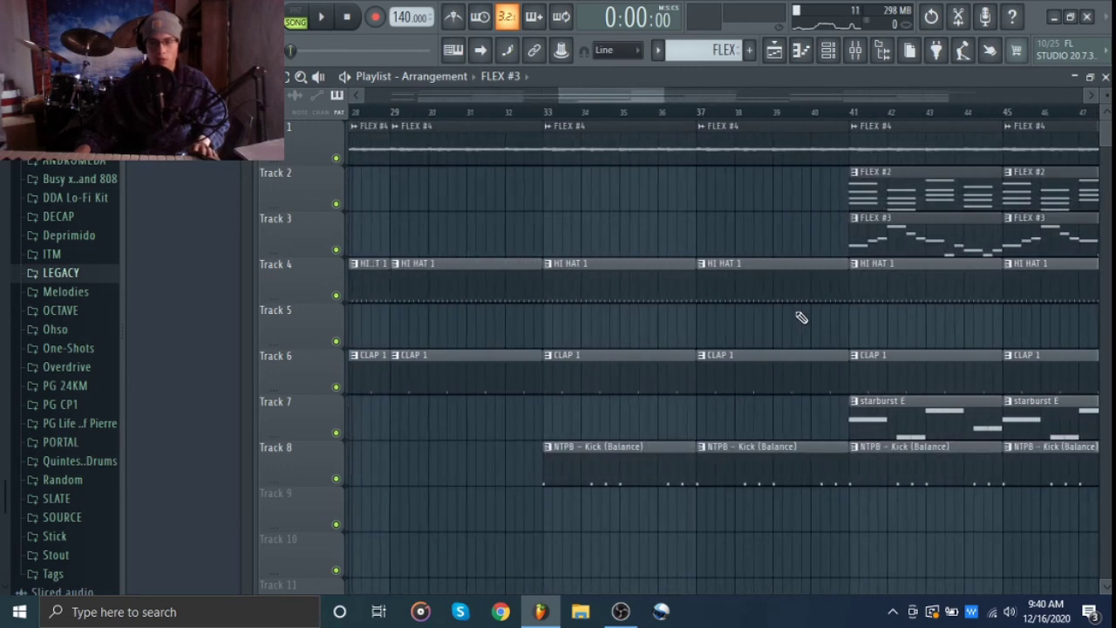
click(933, 281)
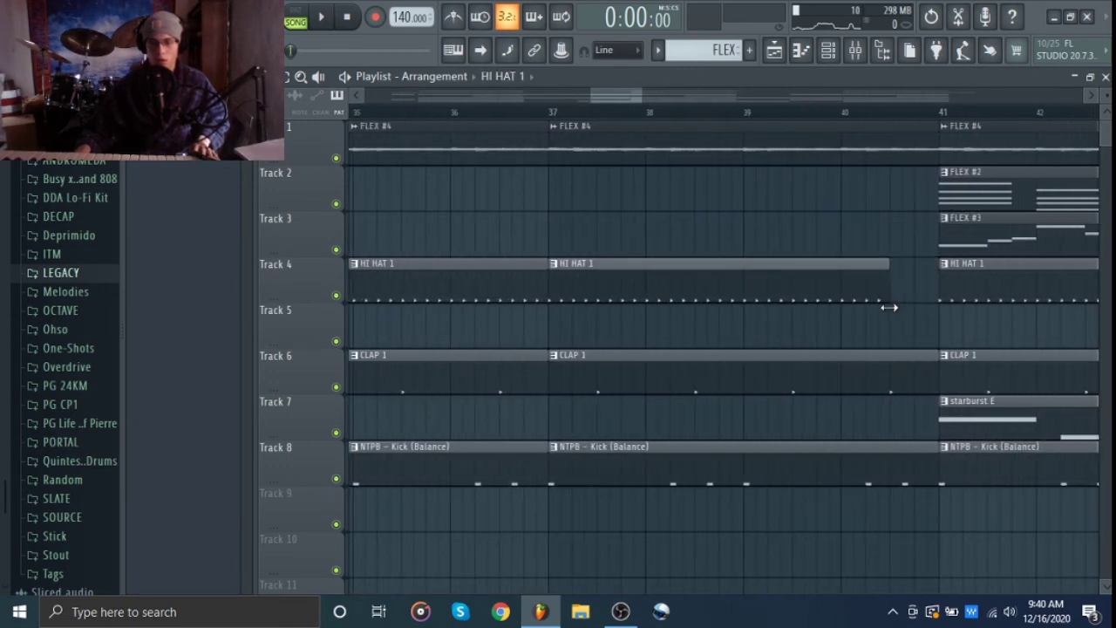
drag(932, 374, 896, 400)
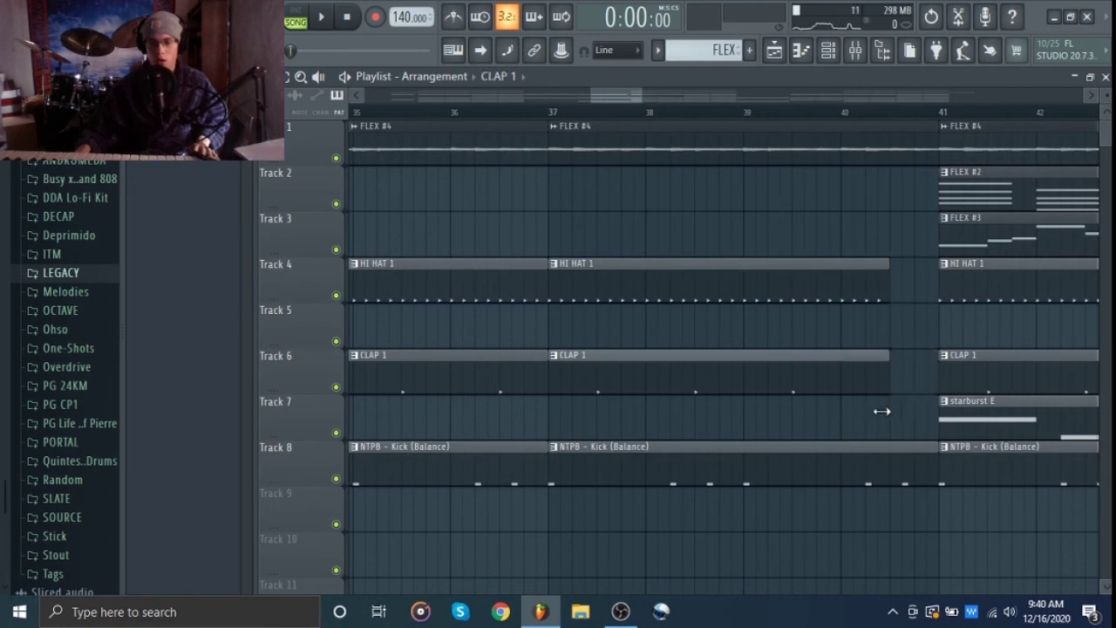
Play the song from about bar 39 to check the drum cut leading into bar 41
scroll(882, 411, down, 1)
click(787, 115)
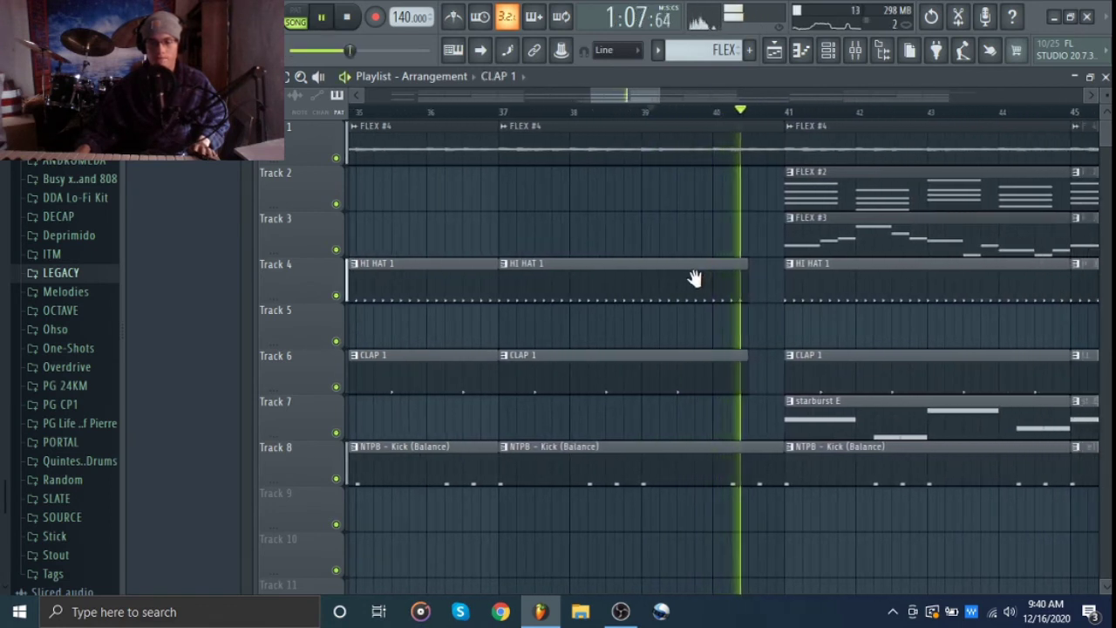
scroll(773, 289, down, 5)
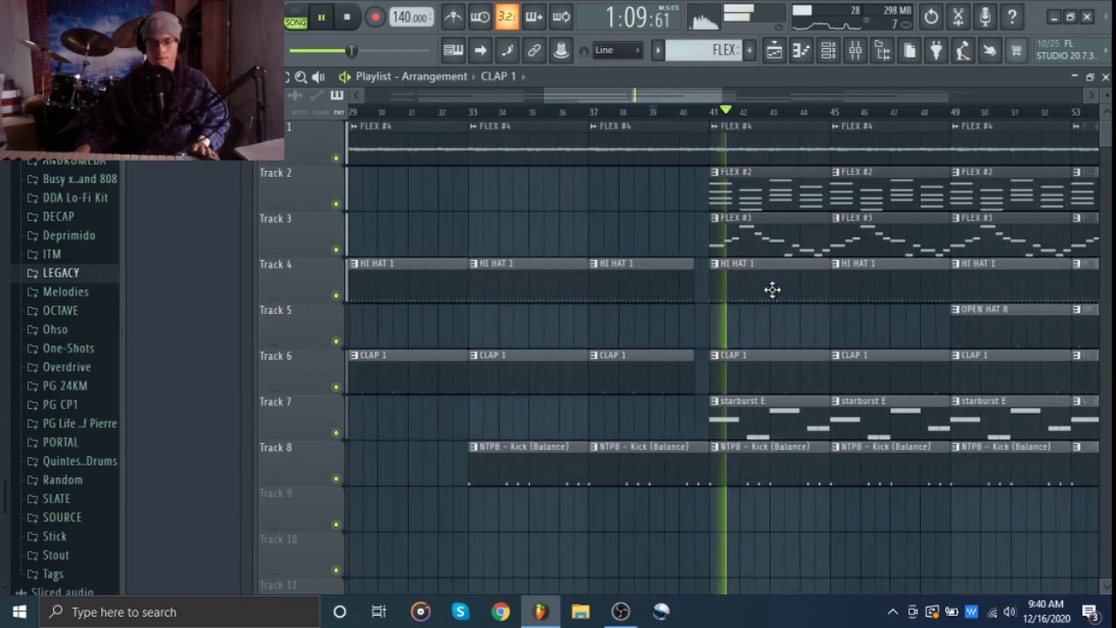
key(space)
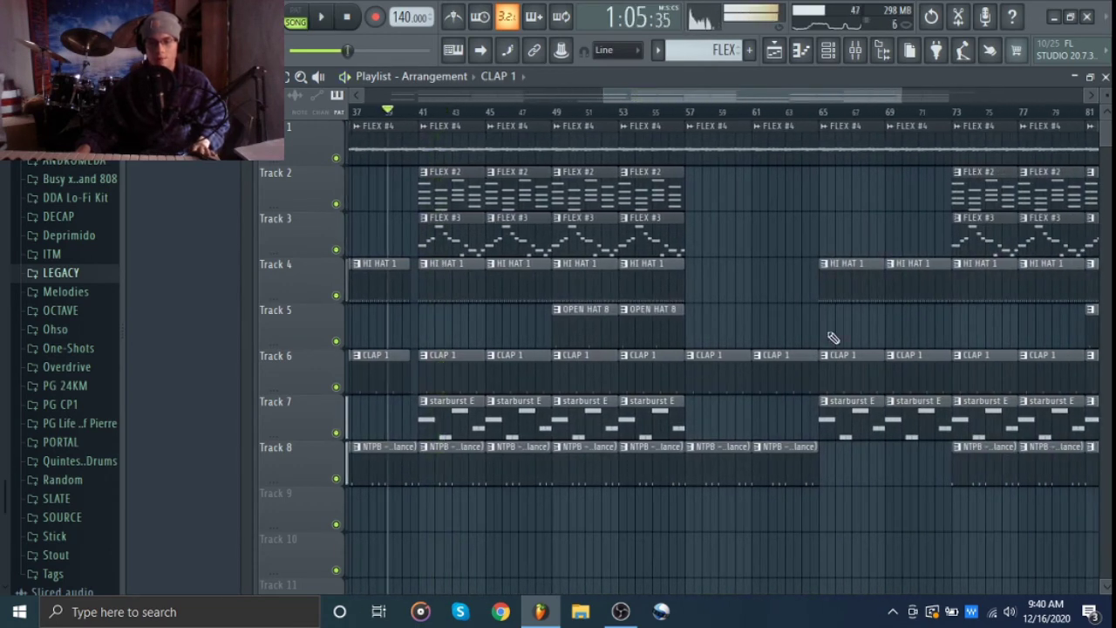
Trim the last half bar before bar 73 off the HI HAT 1 and CLAP 1 clips on Tracks 4 and 6
scroll(918, 292, up, 5)
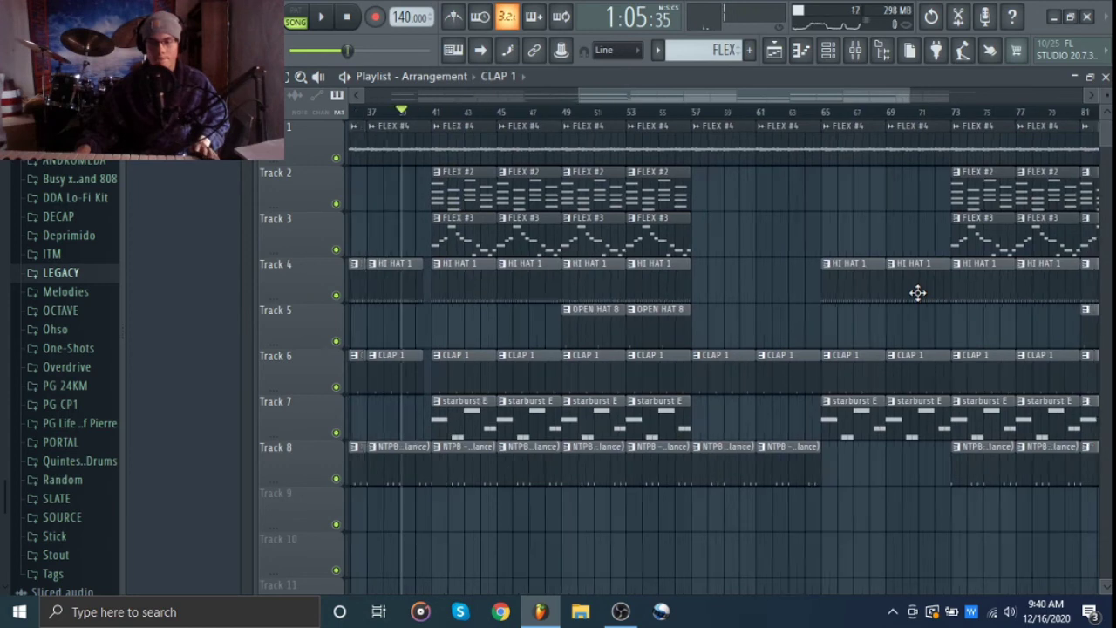
drag(918, 282, 926, 381)
click(1023, 374)
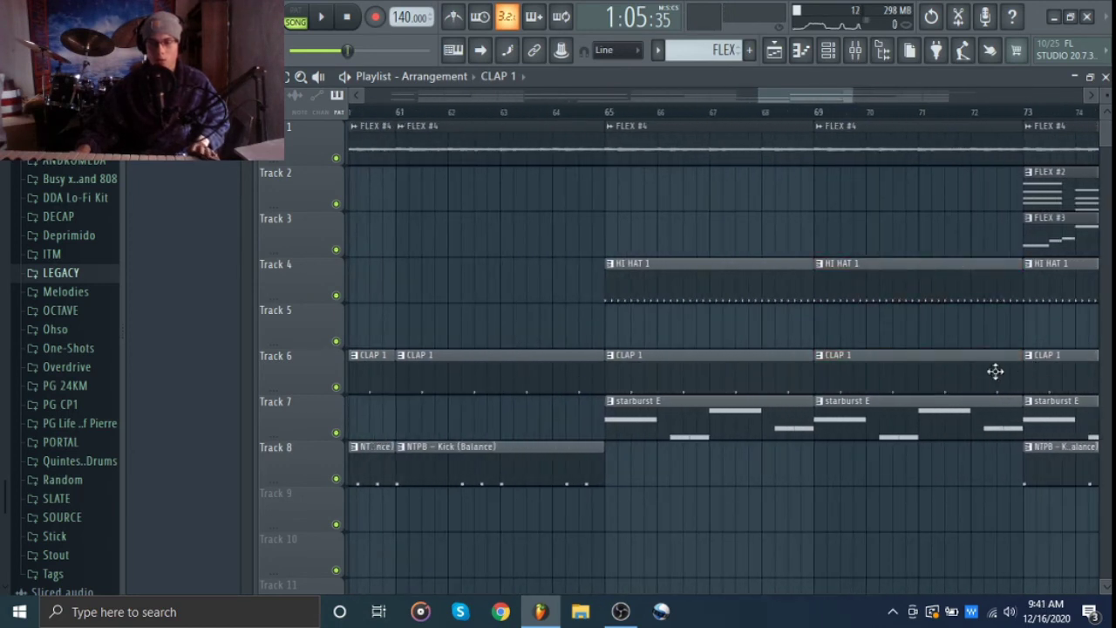
mouse_move(989, 289)
mouse_down()
mouse_move(987, 390)
mouse_move(976, 281)
mouse_up()
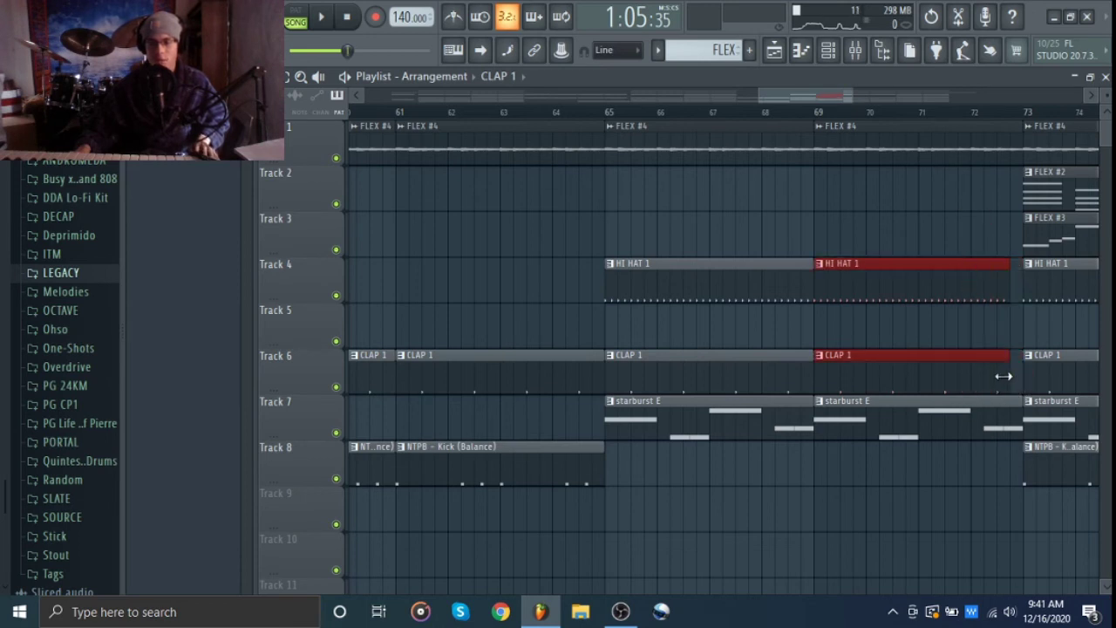
click(990, 346)
Play the song from bar 71 to check the drum cut leading into bar 73
click(926, 118)
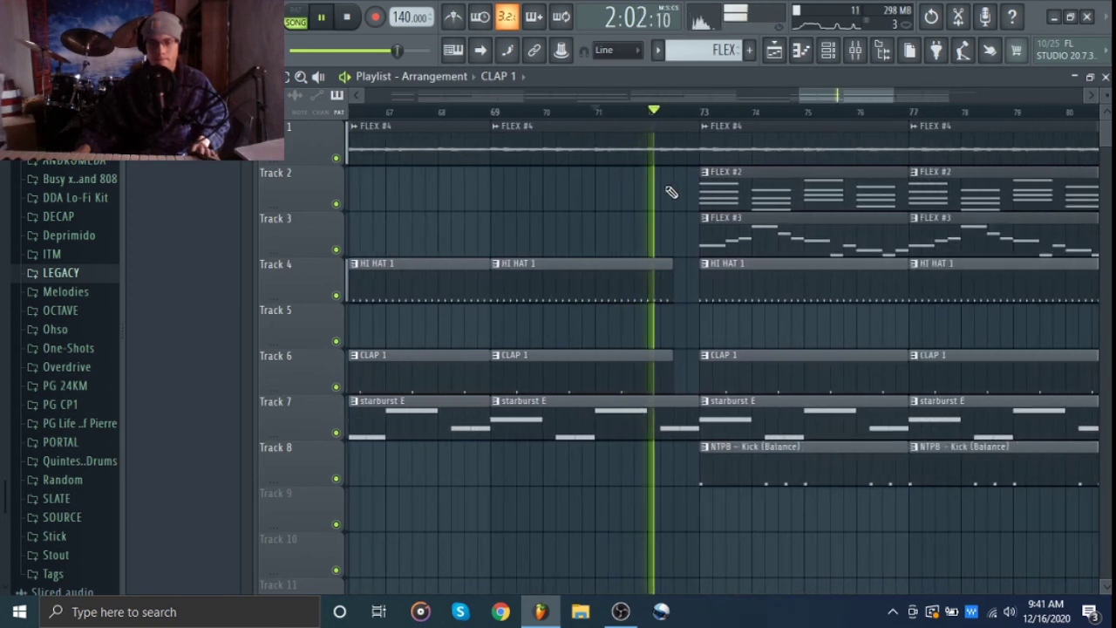
scroll(837, 299, down, 8)
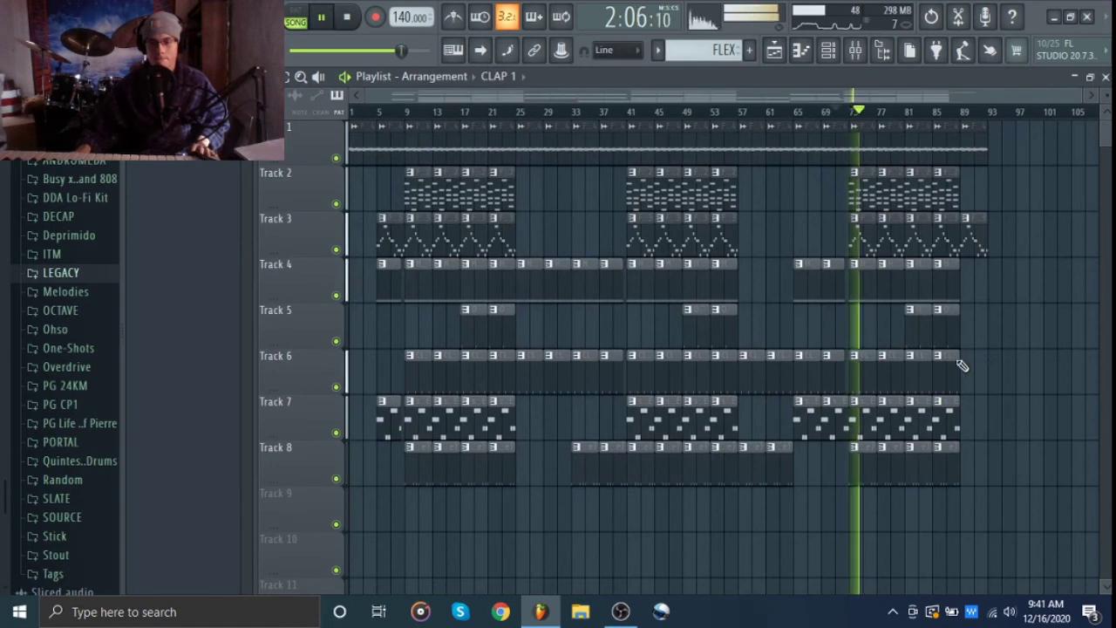
key(space)
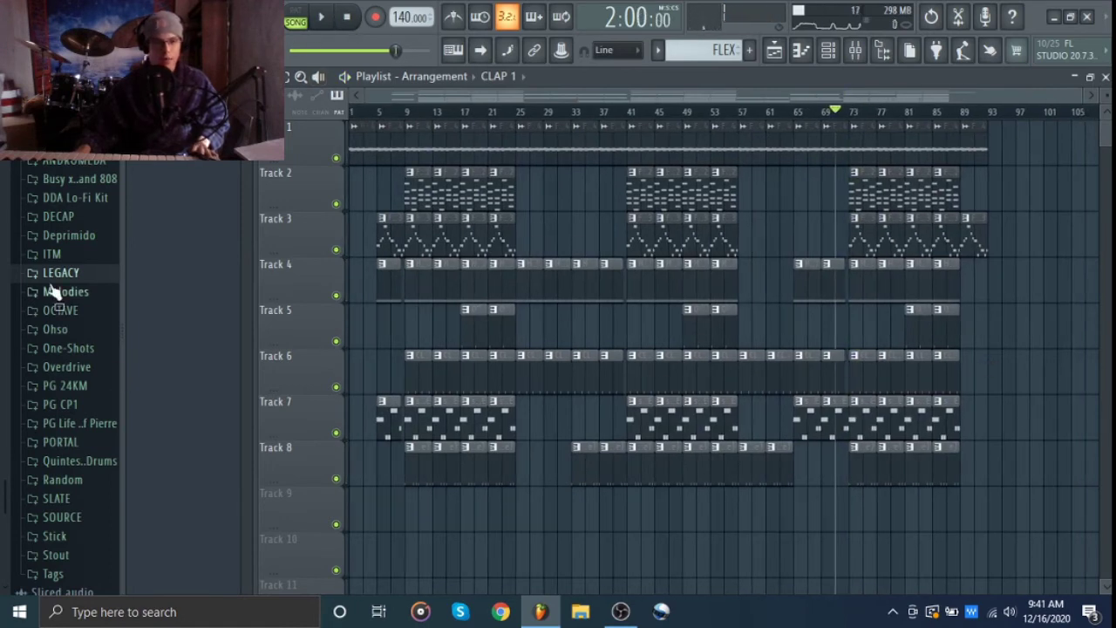
Find the Cymbals folder in the PORTAL drum kit and preview its Unit, Zen and Zero samples
scroll(59, 286, down, 3)
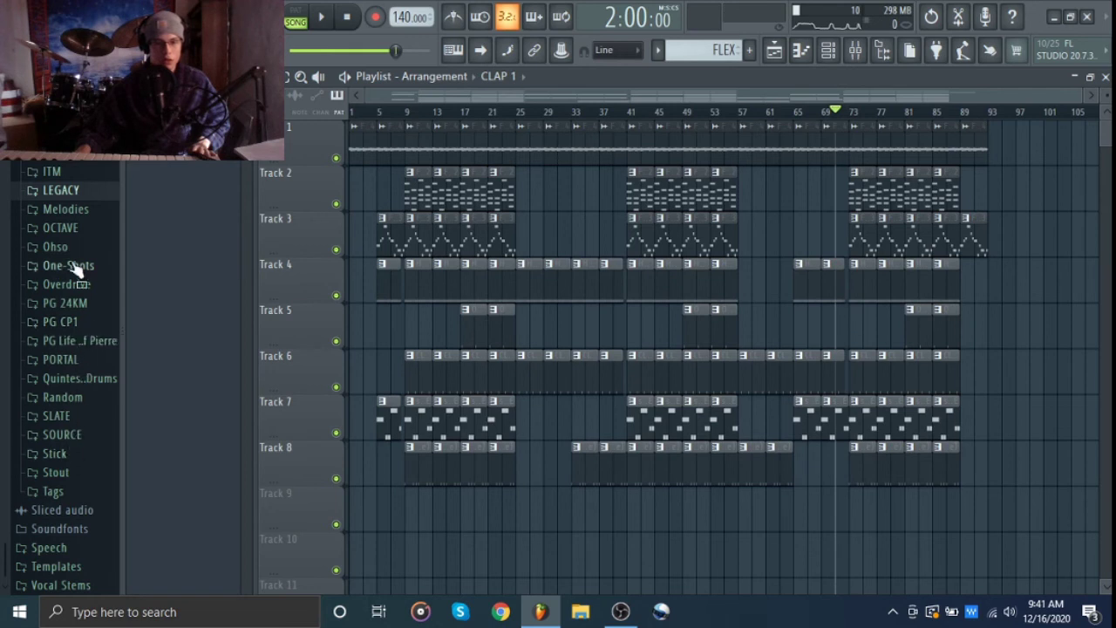
click(69, 197)
click(68, 194)
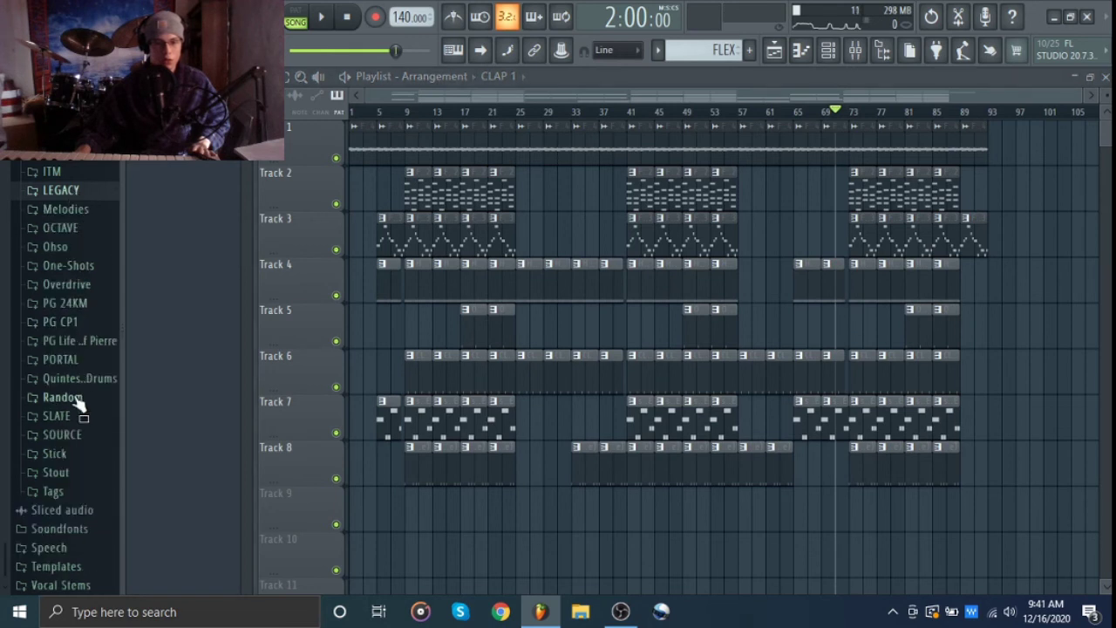
click(76, 361)
scroll(76, 366, down, 2)
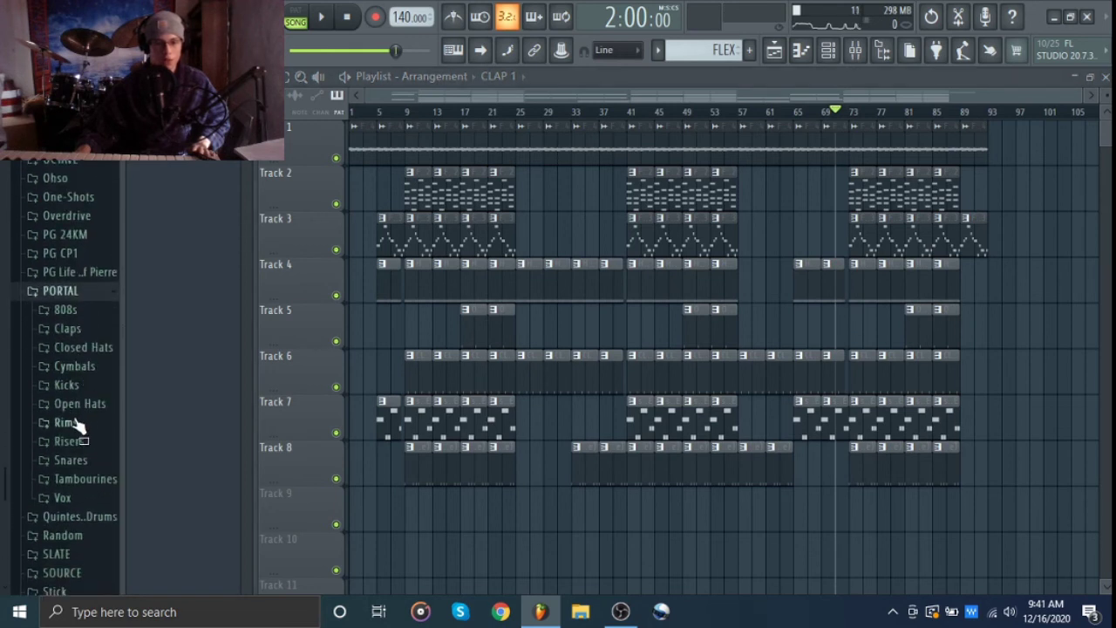
click(74, 366)
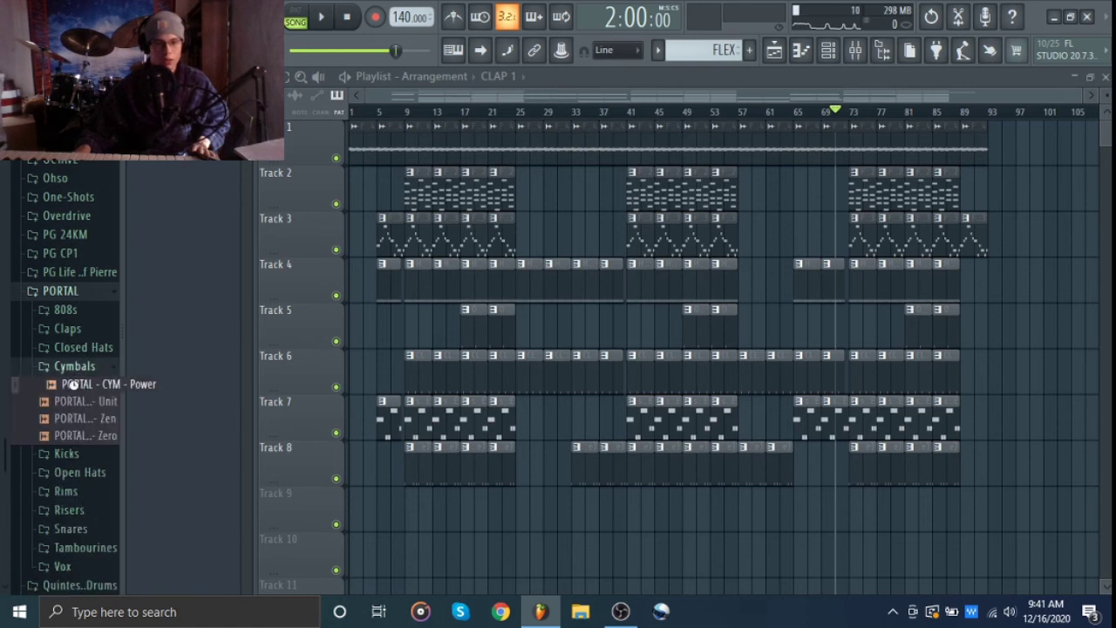
click(69, 404)
click(68, 419)
click(66, 437)
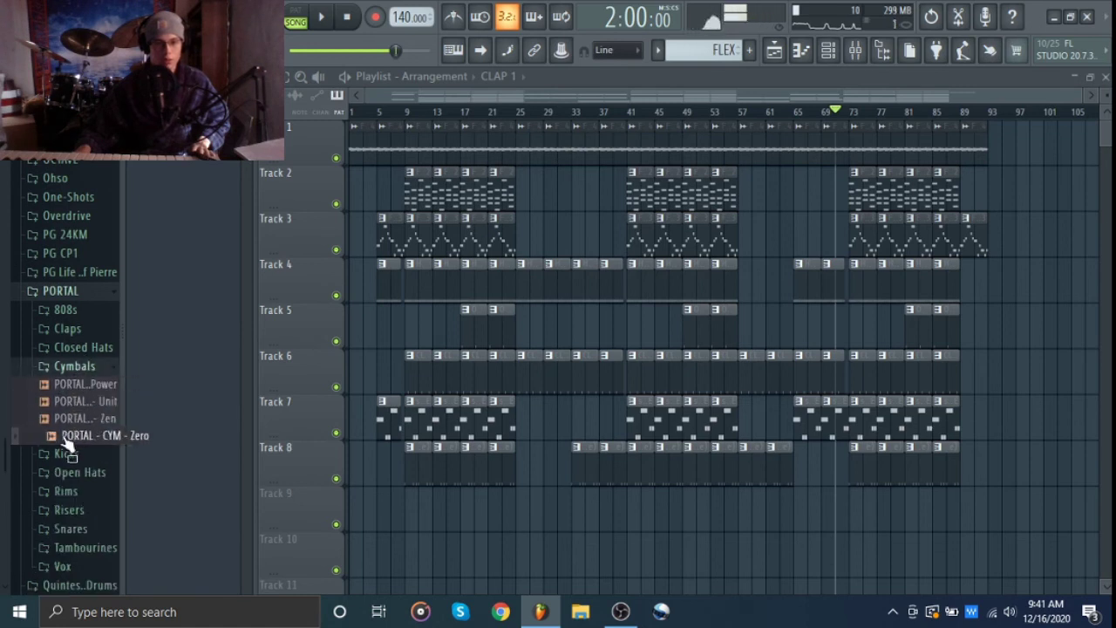
Place the PORTAL - CYM - Zero cymbal on Track 9 at bars 9, 41 and 73
drag(64, 439, 418, 508)
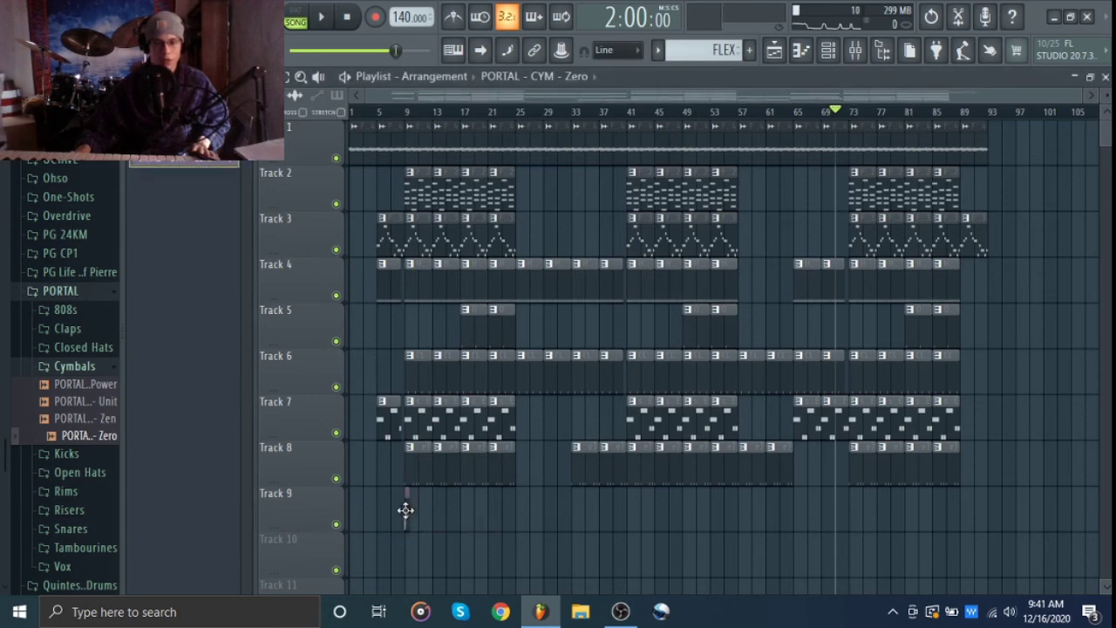
ctrl+scroll(406, 514, up, 8)
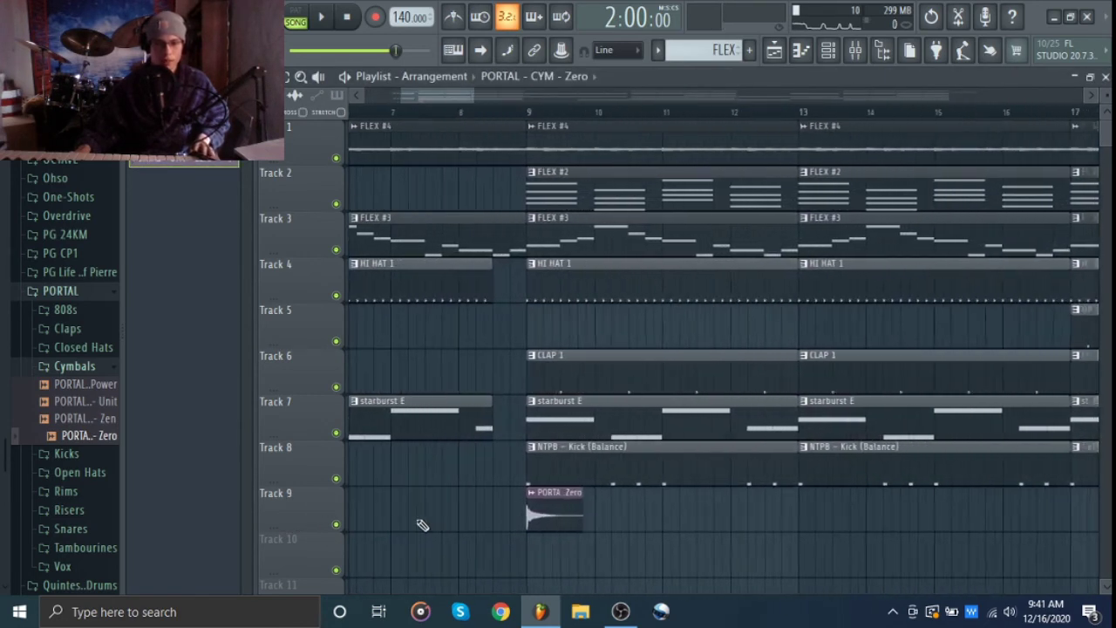
ctrl+scroll(422, 525, down, 8)
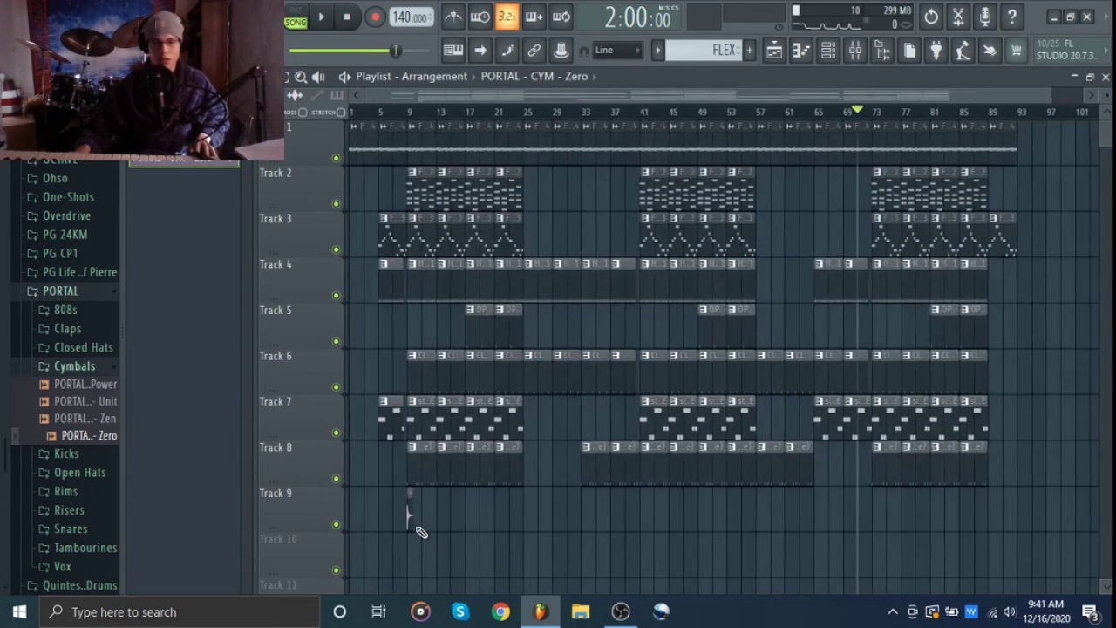
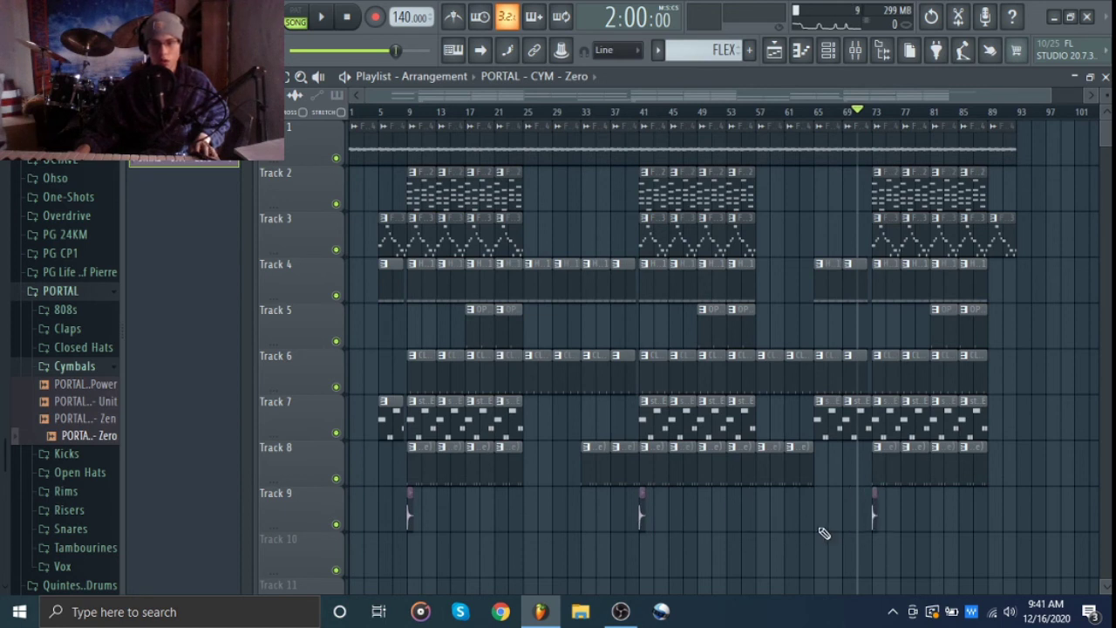
Lower the PORTAL - CYM - Zero channel volume while playing the song into bar 73
double_click(874, 514)
key(space)
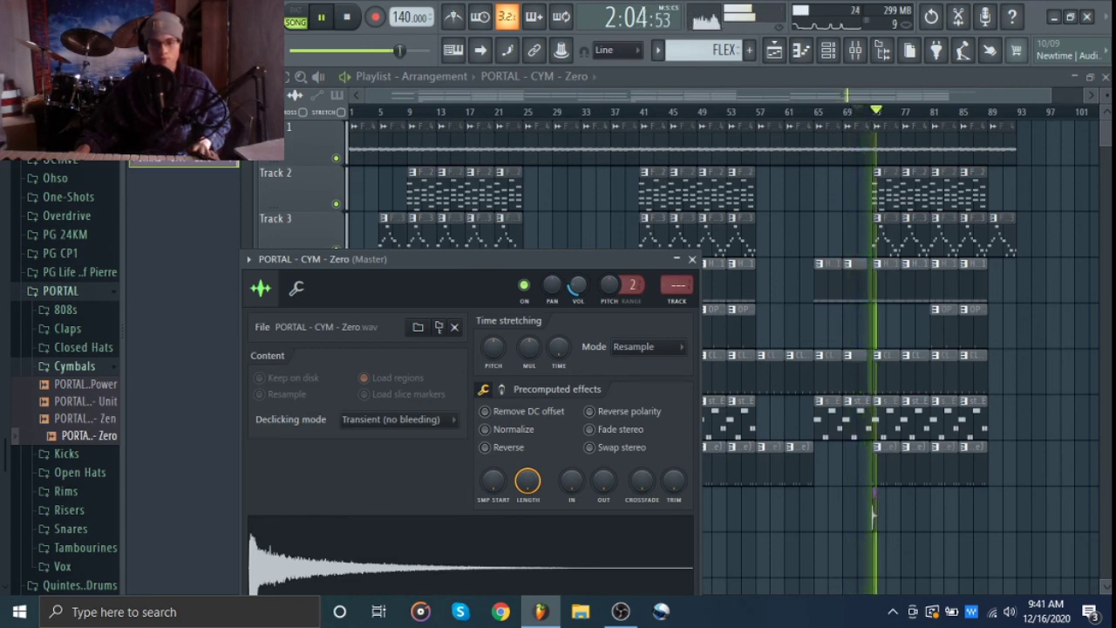
click(692, 260)
key(space)
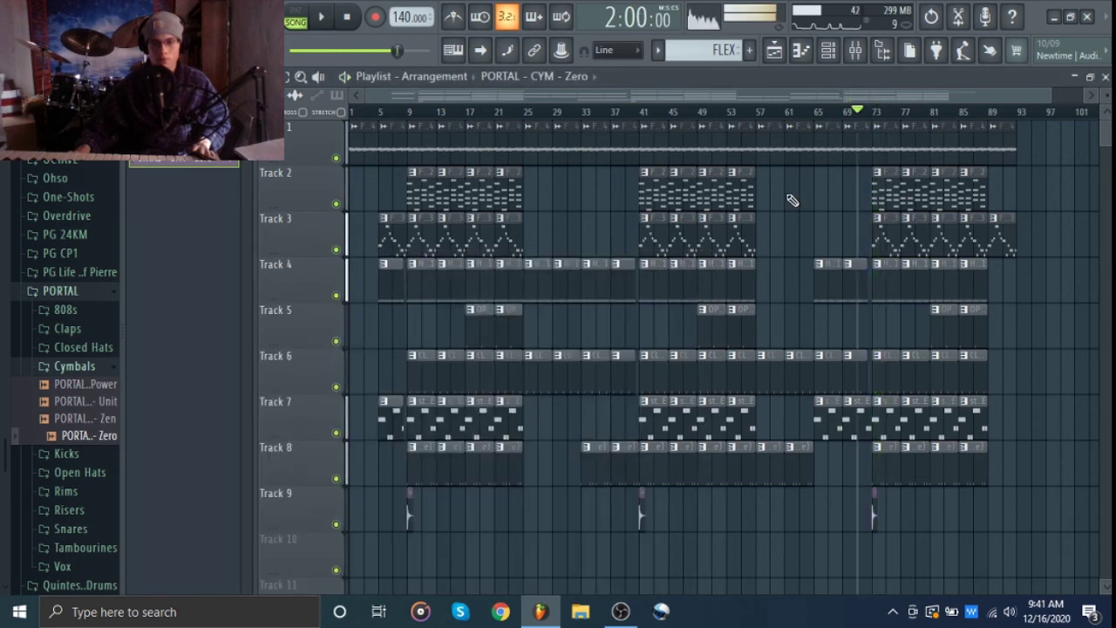
Route the PORTAL - CYM - Zero channel to mixer track 9 and show the mixer
key(F6)
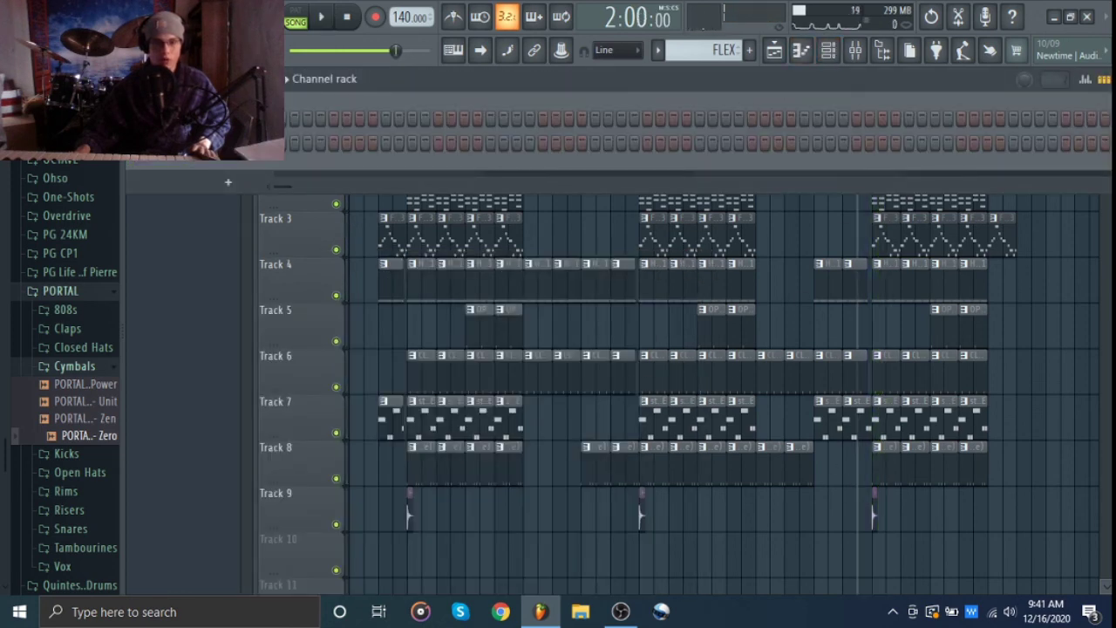
click(211, 102)
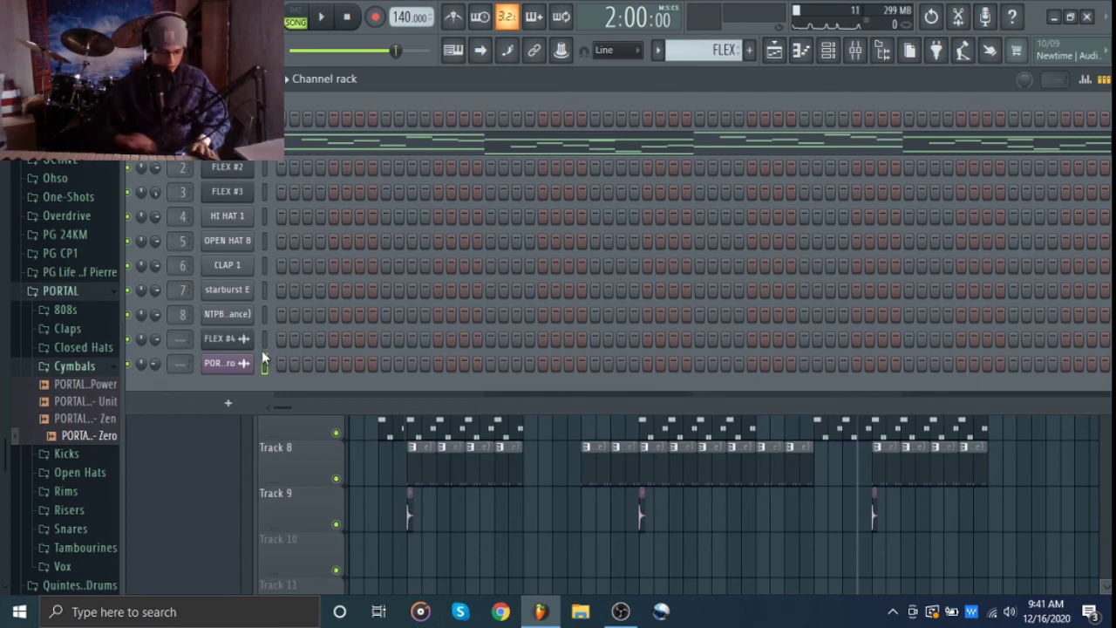
key(ctrl+l)
click(830, 51)
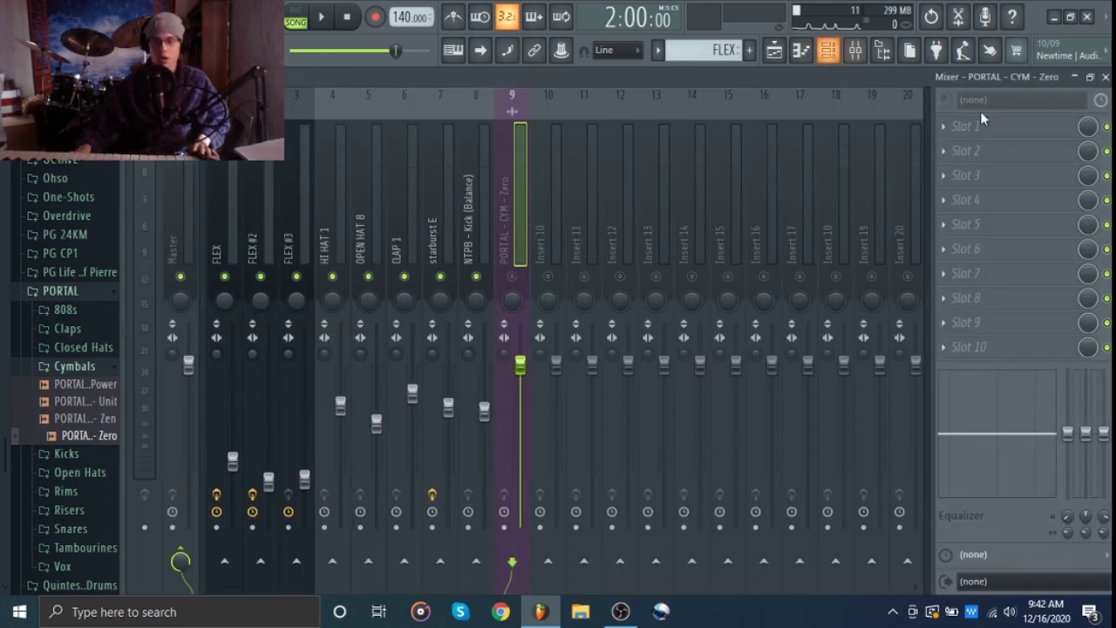
Load Fruity Reeverb 2 in the cymbal track's first effect slot, raise its wet level and adjust its room size
click(1019, 127)
click(574, 228)
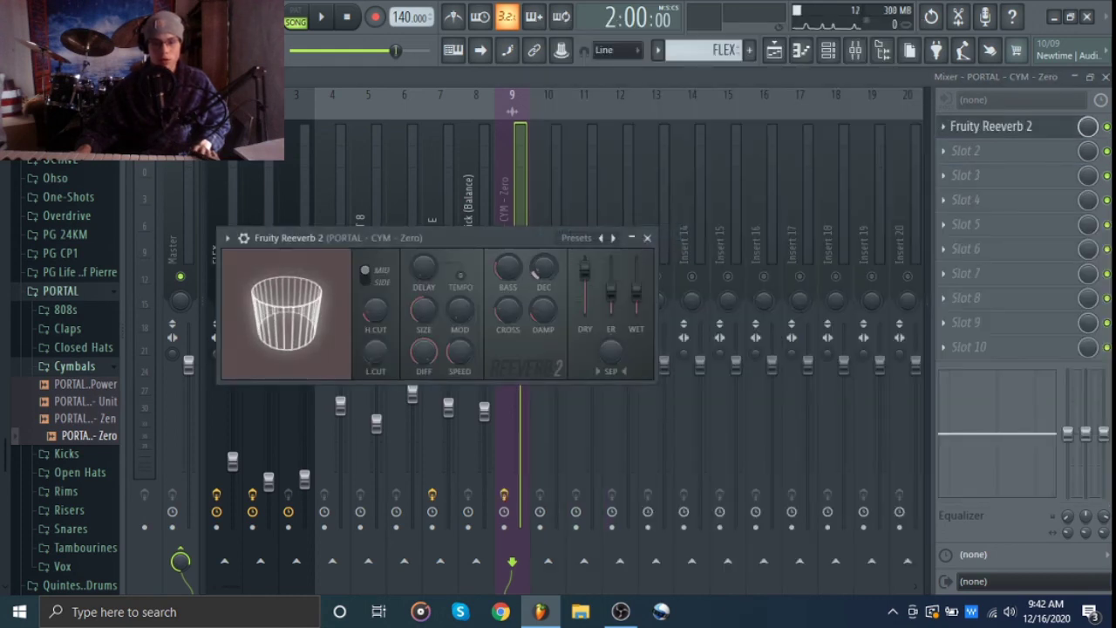
drag(636, 293, 636, 285)
key(space)
drag(424, 312, 432, 321)
key(space)
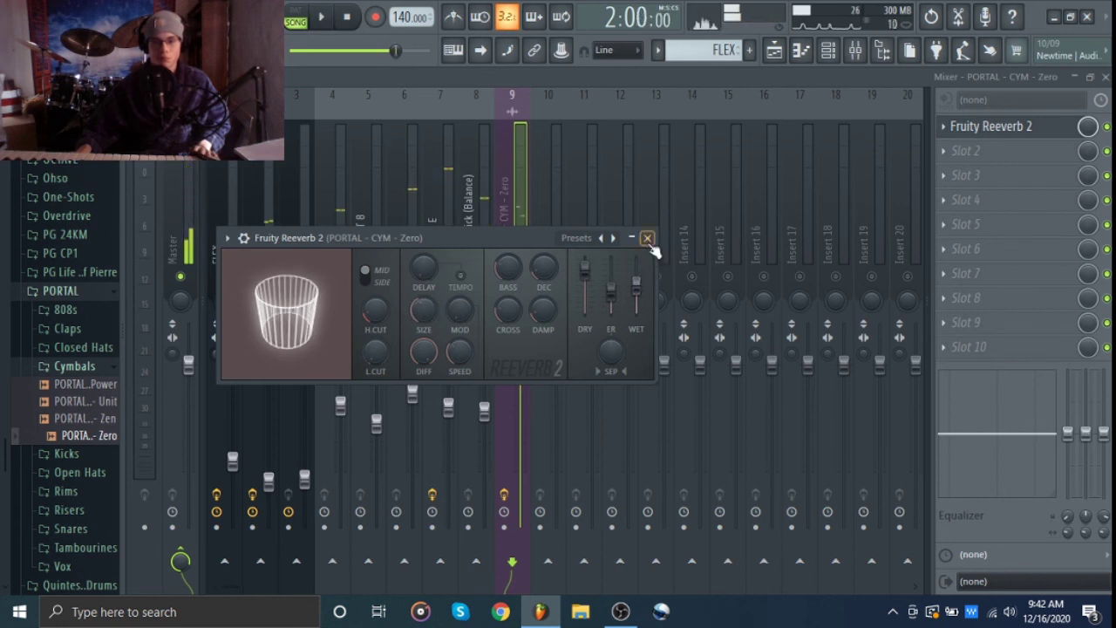
Play the song from bar 71 to check the cymbal's reverb at bar 73, and close the mixer
click(647, 238)
key(space)
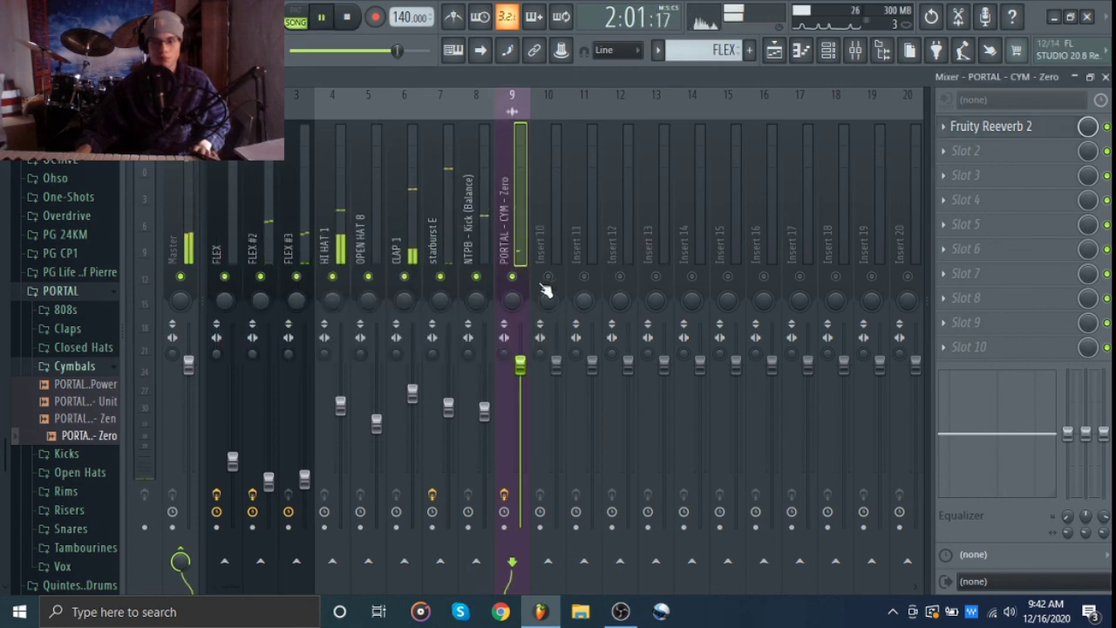
right_click(513, 276)
right_click(514, 276)
click(985, 127)
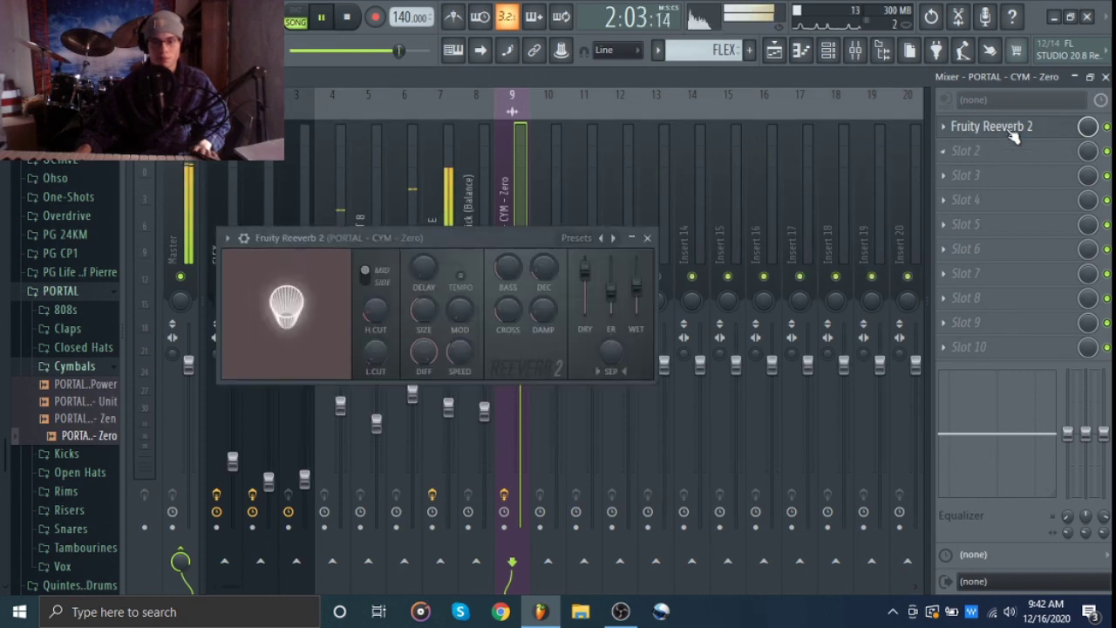
click(964, 126)
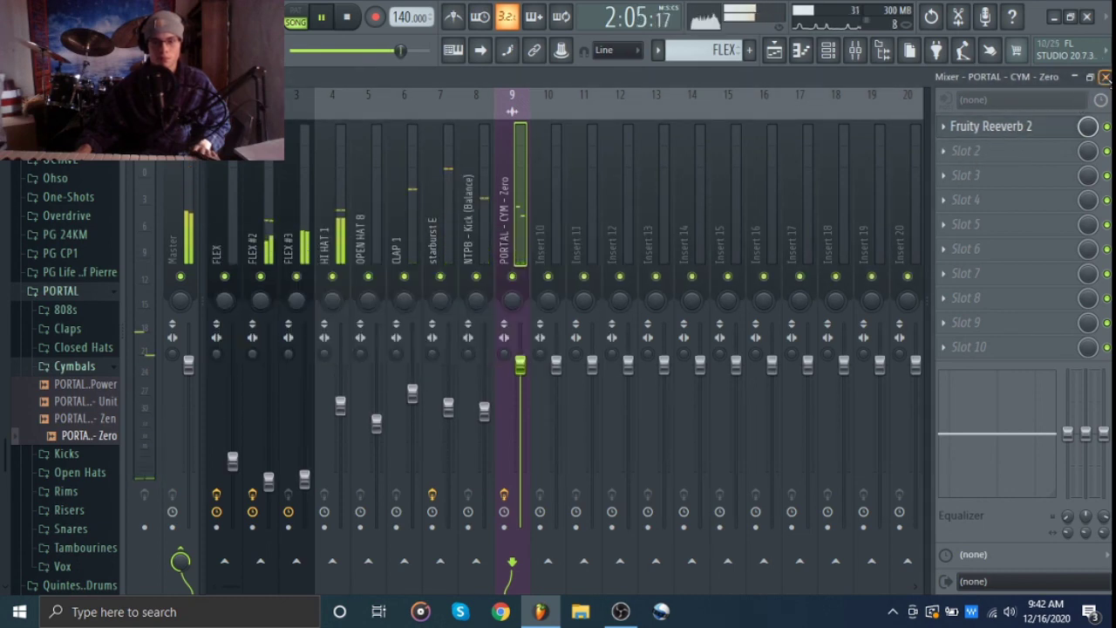
click(1104, 76)
key(space)
Add the How'd Deprimido Make This Slap So Hard tag from the Tags Best folder to Track 10 at bar 7
click(62, 366)
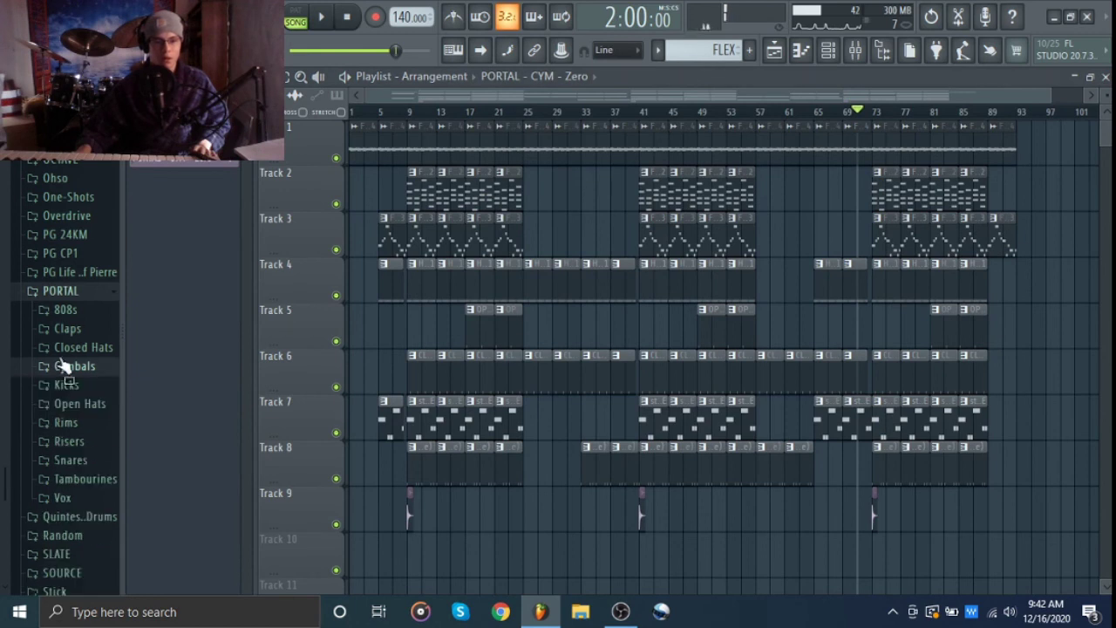
click(69, 295)
click(55, 489)
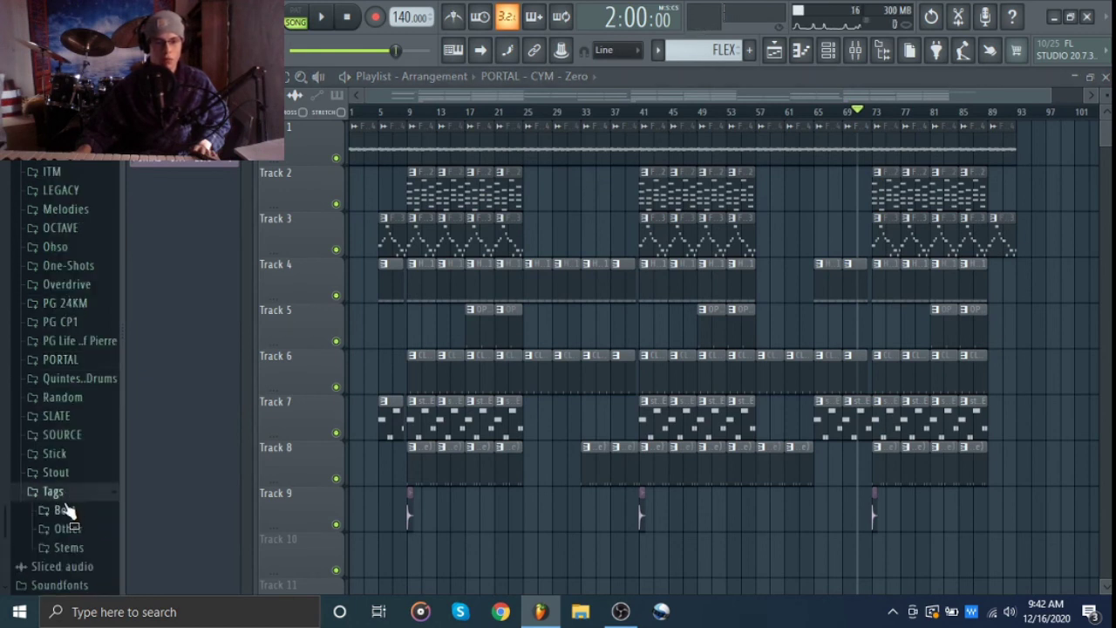
click(68, 511)
drag(52, 544, 420, 521)
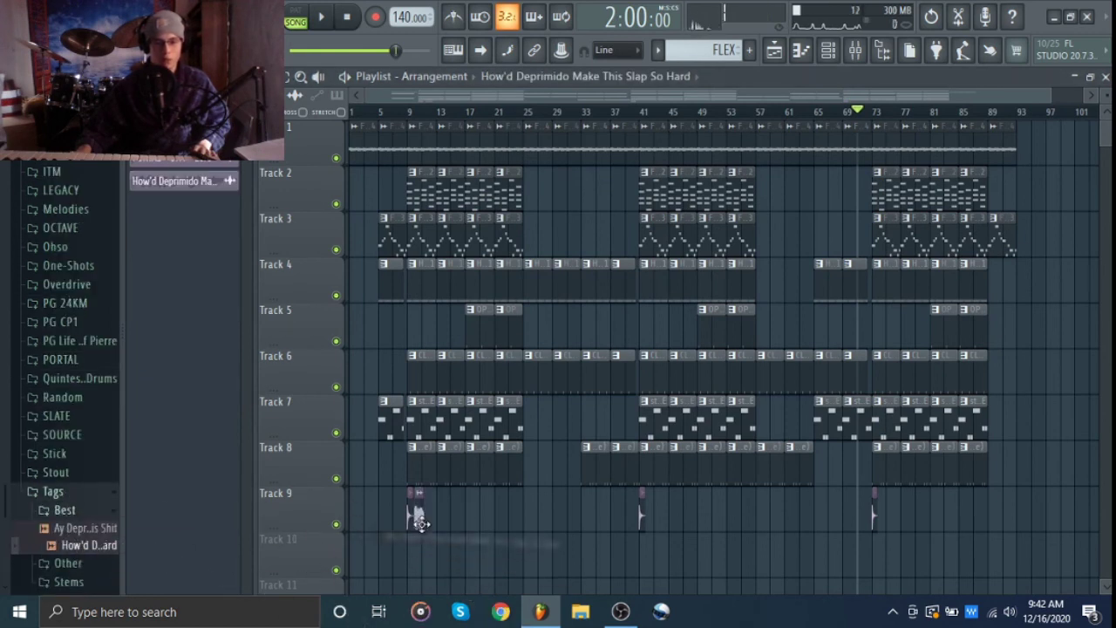
drag(403, 563, 406, 564)
Set the voice tag's time stretching to Auto mode and stretch it to 2 bars
ctrl+scroll(410, 565, up, 5)
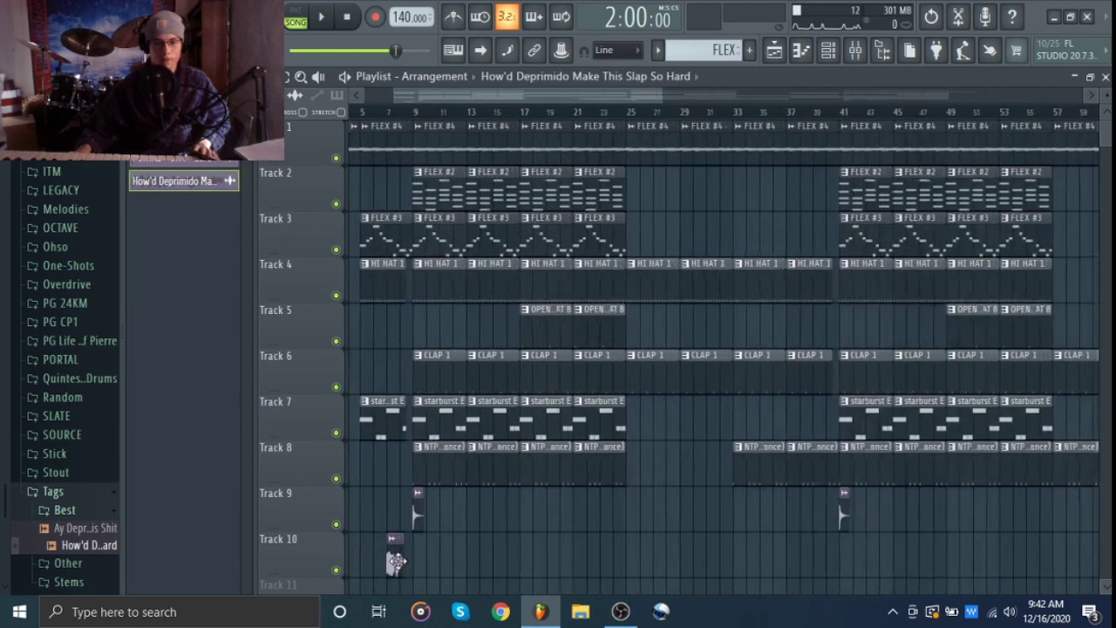
ctrl+scroll(427, 567, up, 5)
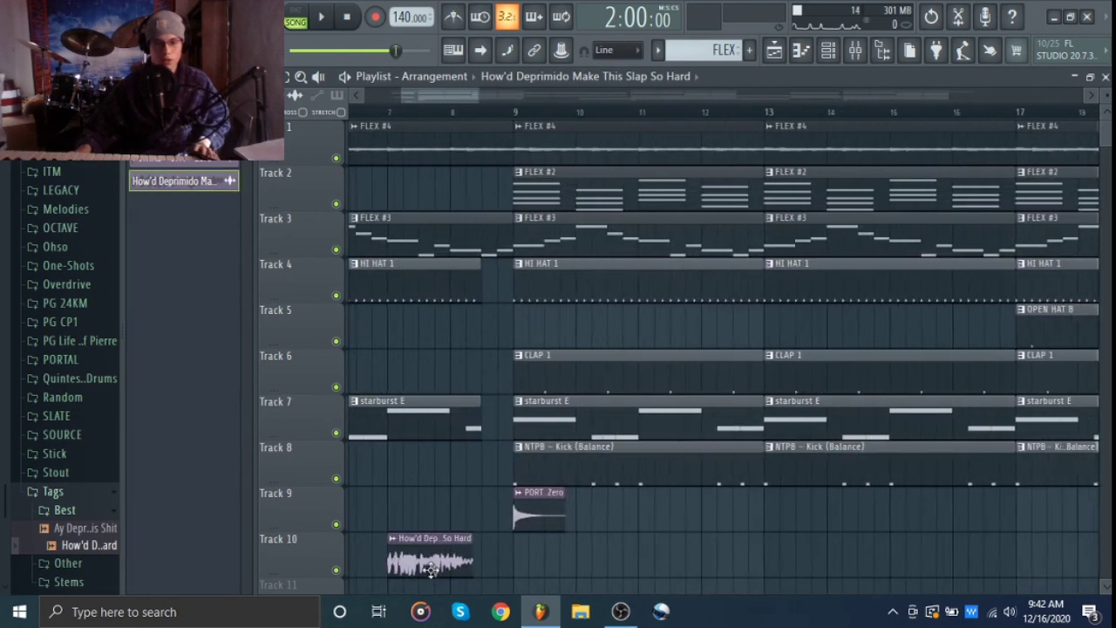
double_click(440, 558)
drag(620, 284, 528, 69)
click(575, 154)
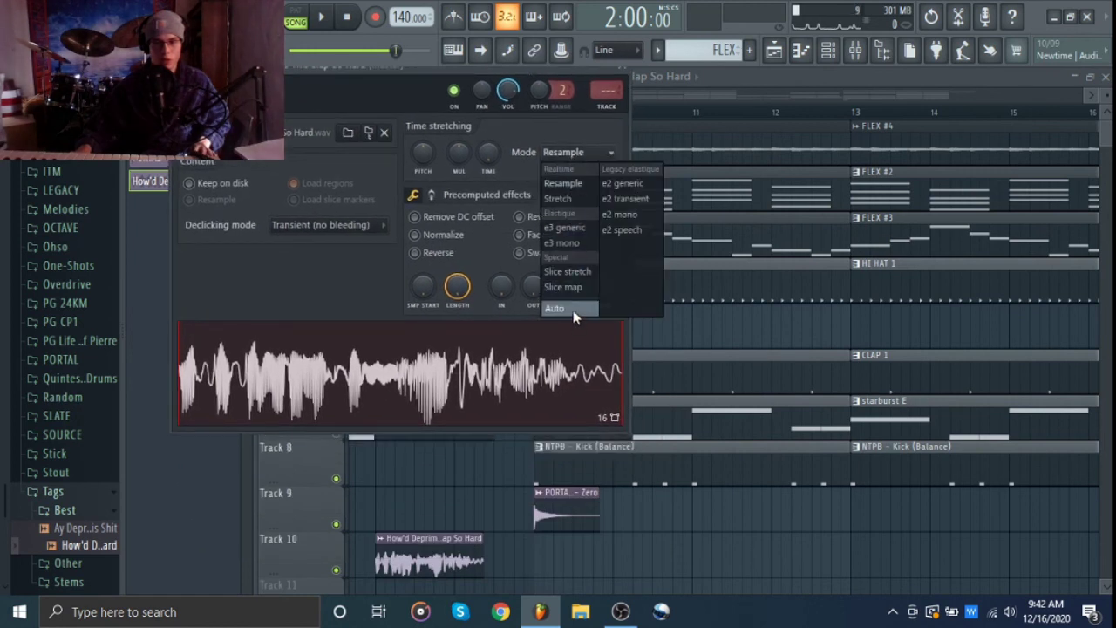
click(558, 309)
right_click(489, 160)
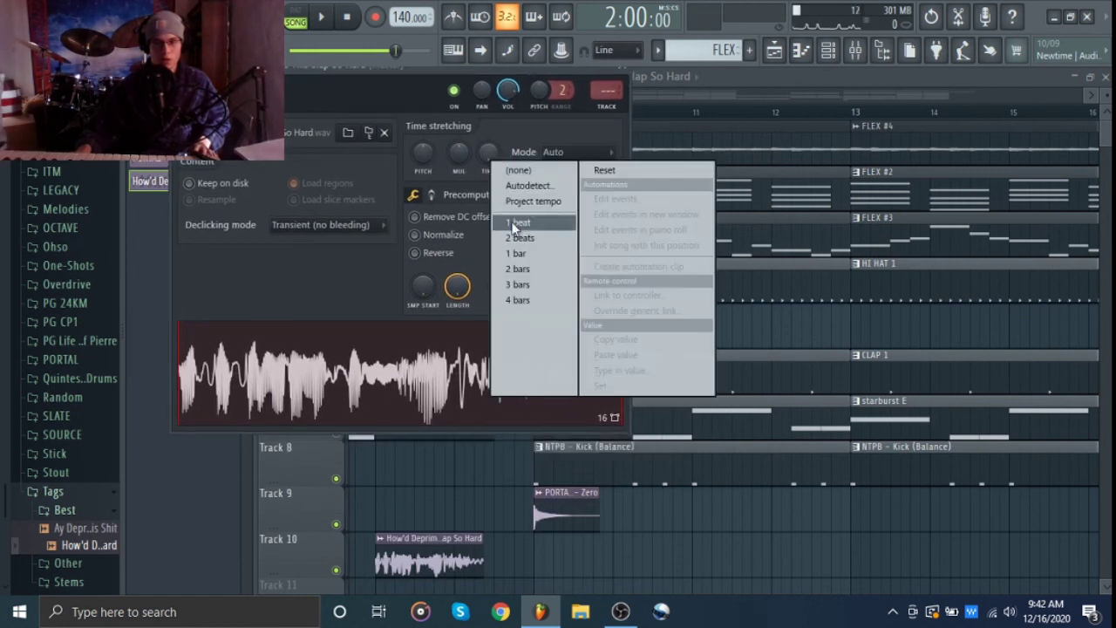
click(528, 269)
click(479, 503)
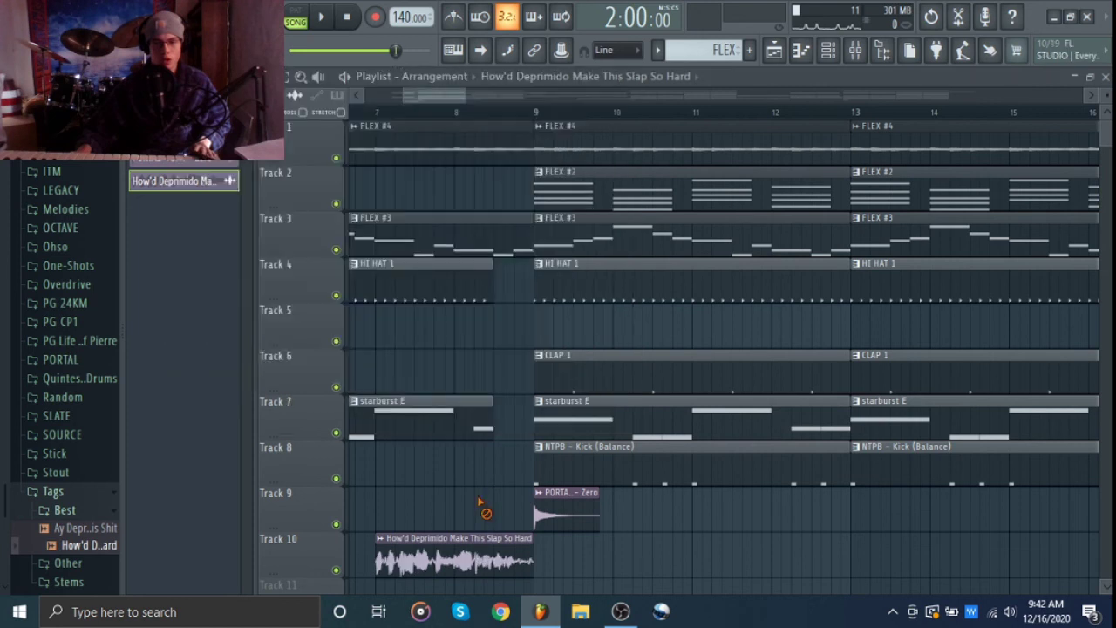
Play the song from bar 6 and lower the voice tag's channel volume
drag(476, 494, 524, 474)
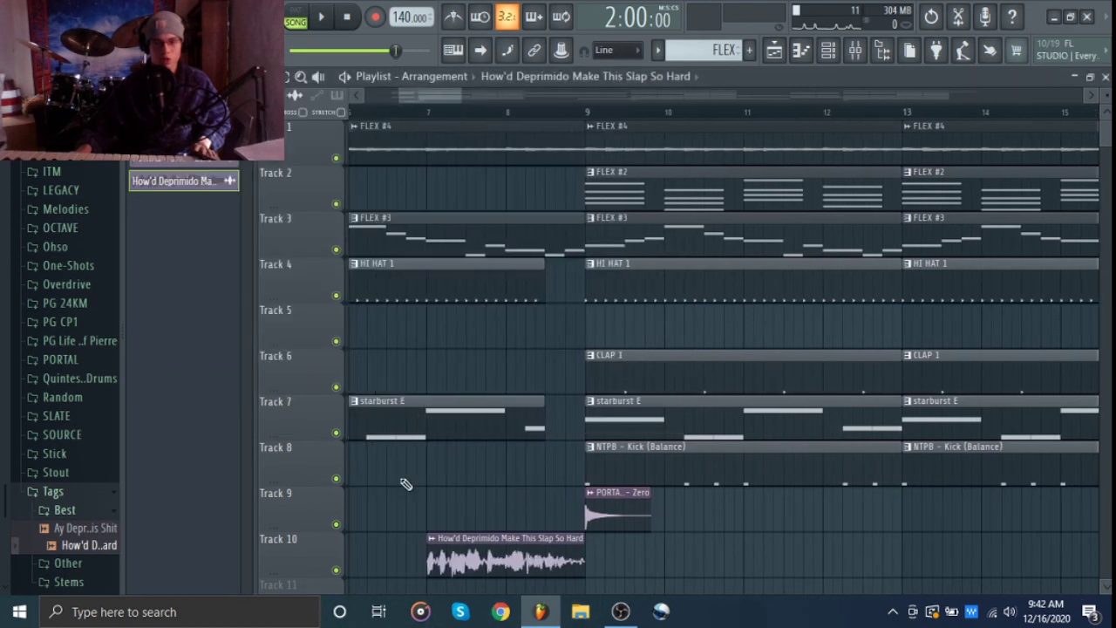
drag(405, 484, 563, 489)
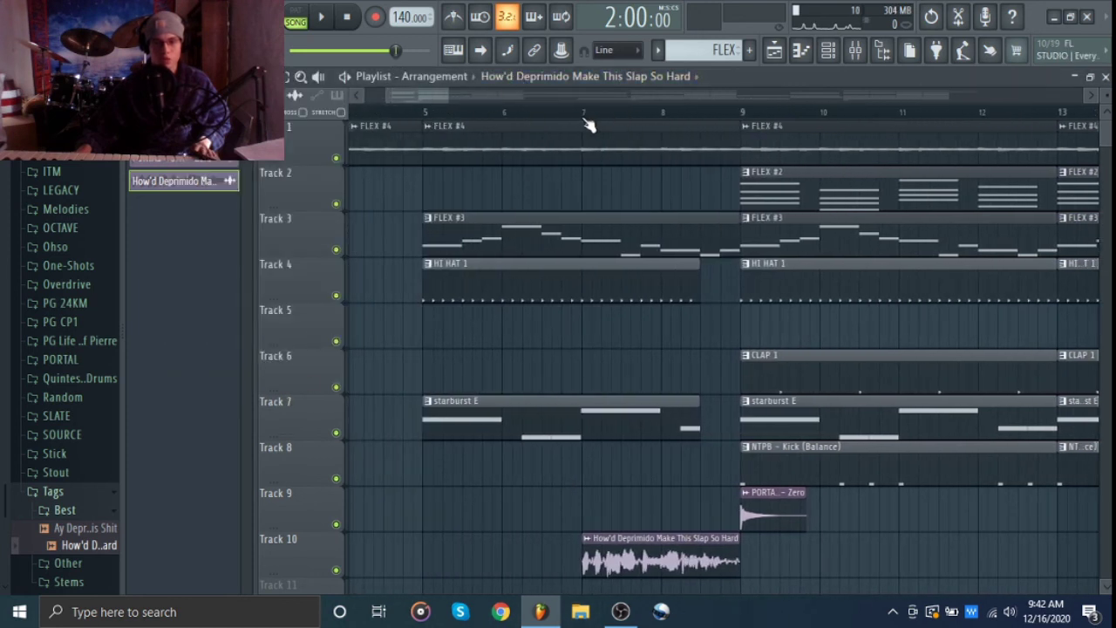
click(503, 114)
key(space)
double_click(603, 555)
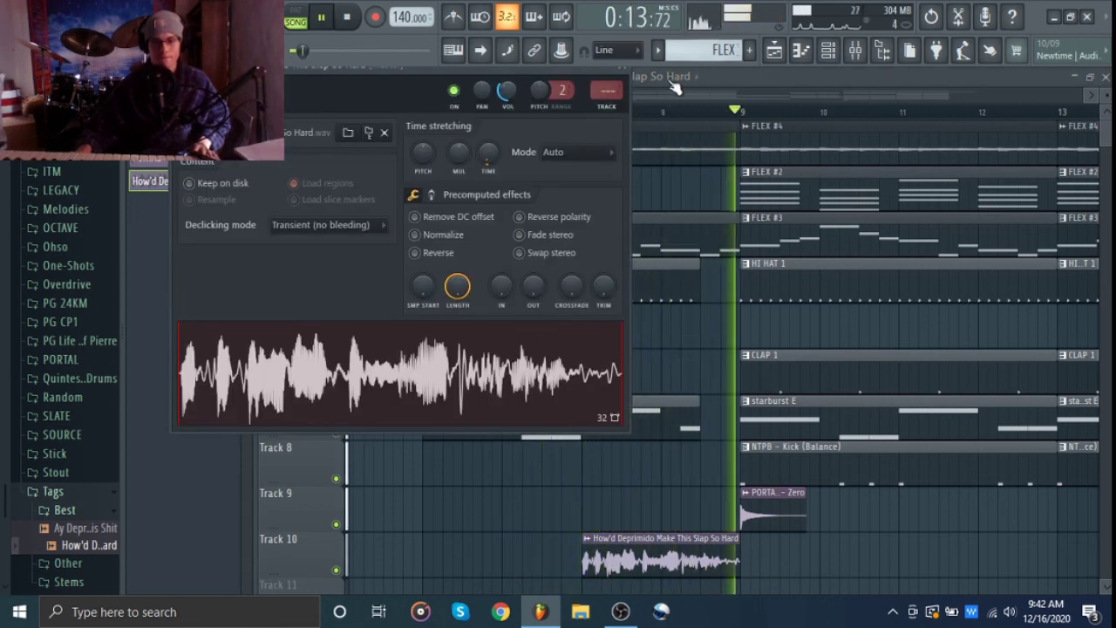
click(625, 70)
Show the whole arrangement, stop playback and return the song position to the start
scroll(633, 181, down, 6)
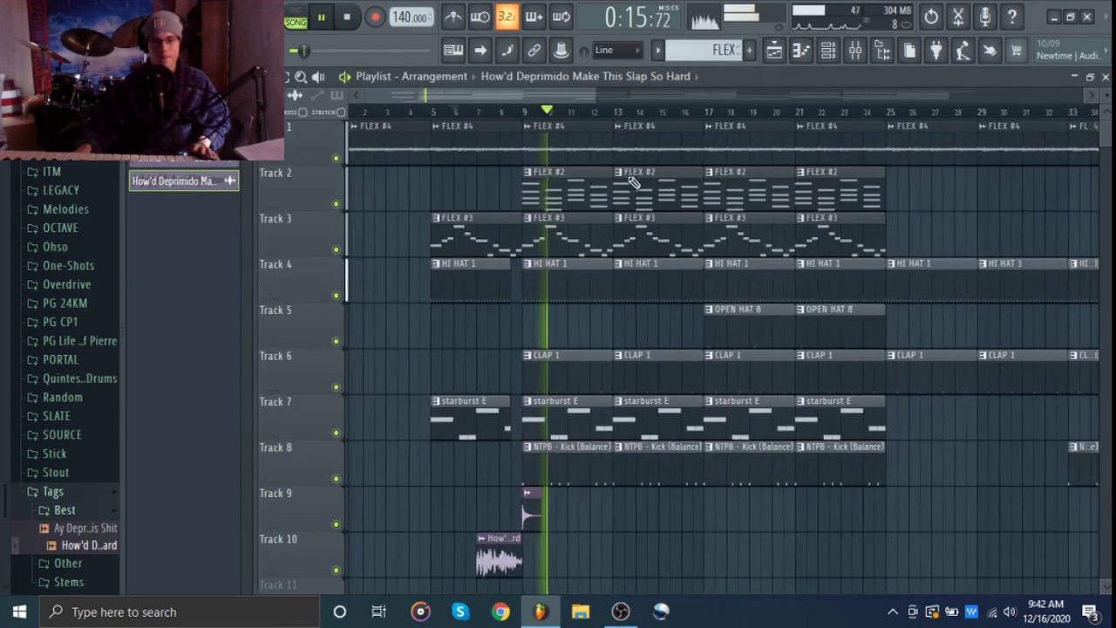
scroll(634, 181, down, 5)
key(space)
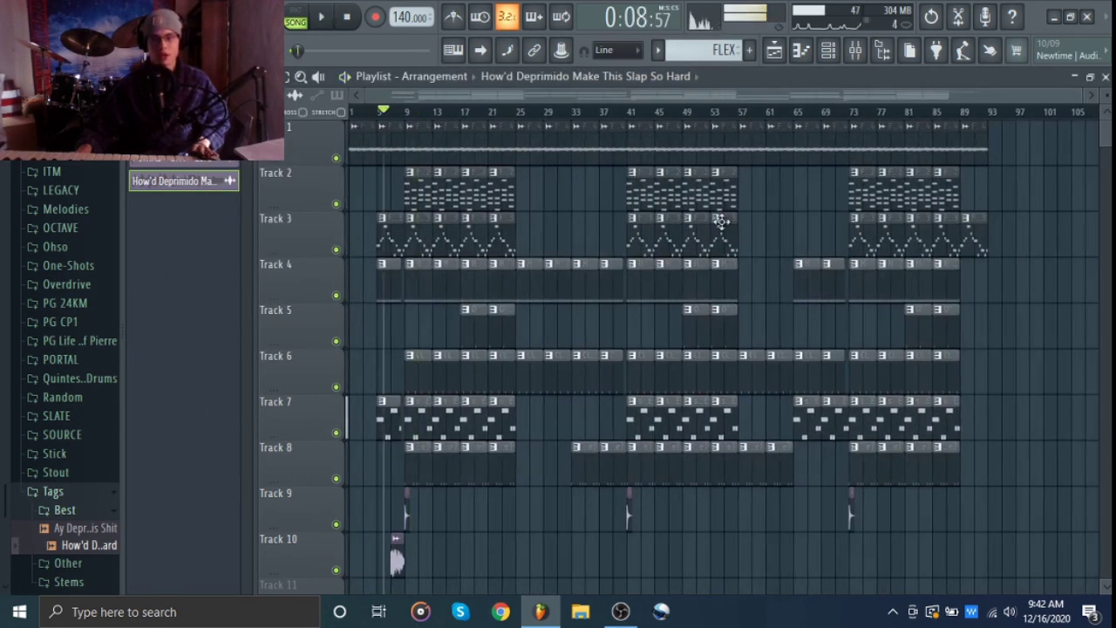
click(353, 17)
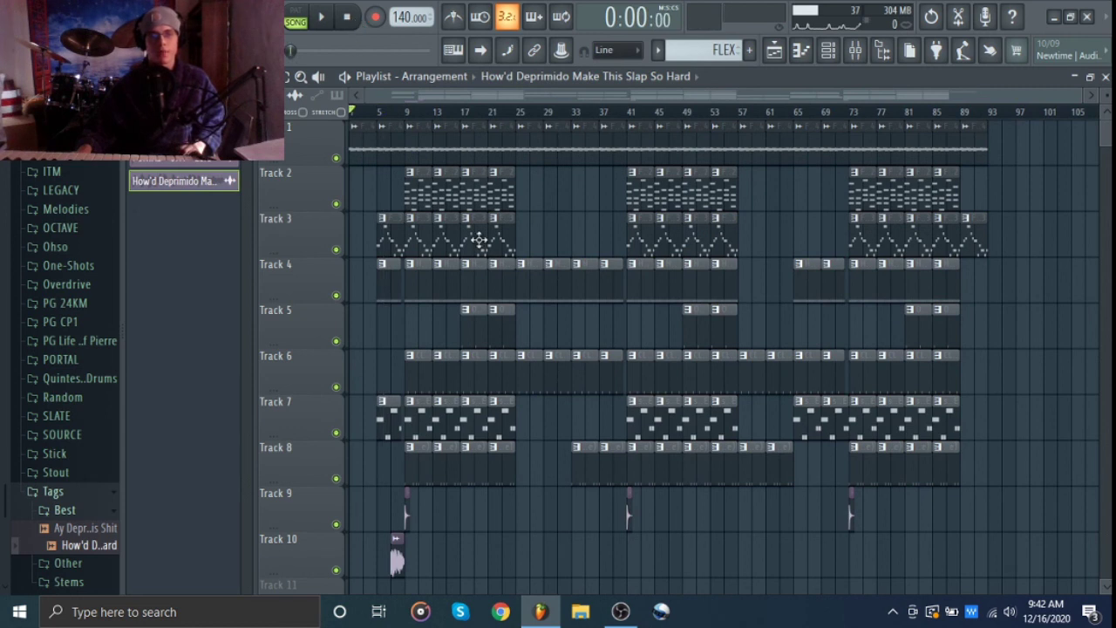